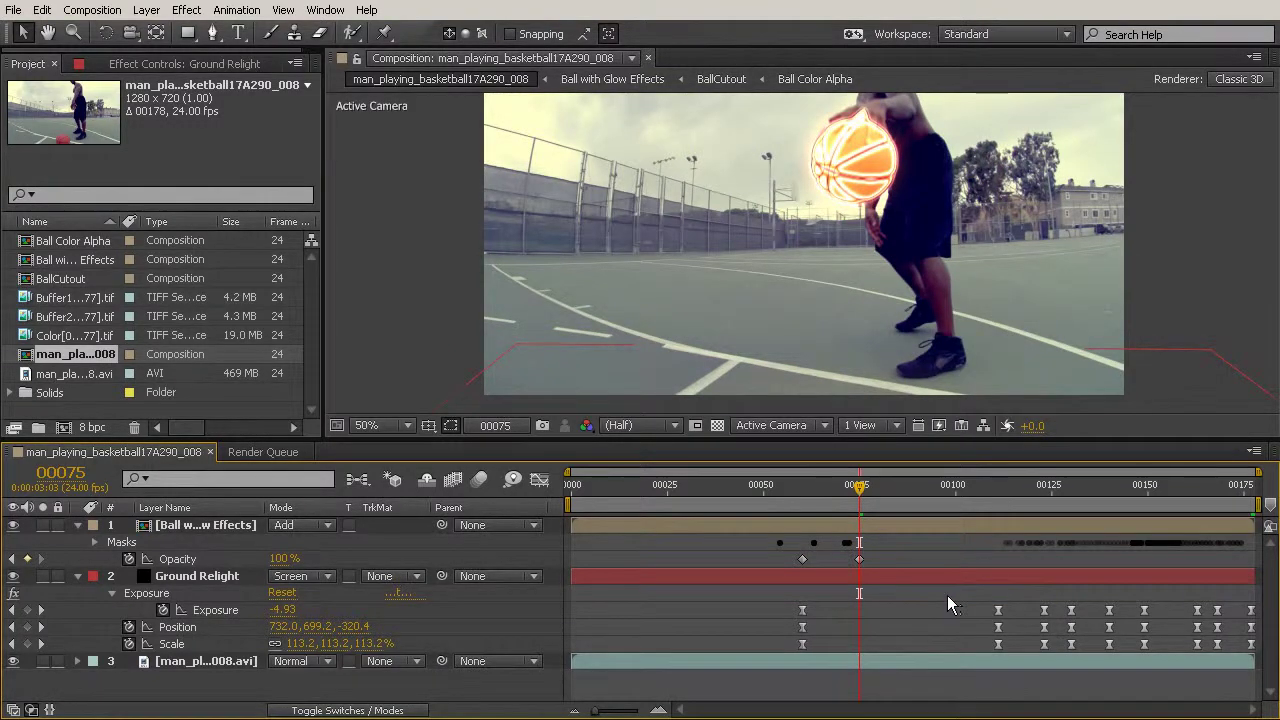
Duplicate the basketball AVI footage layer and turn the upper copy into a guide layer
{"action": "left_click", "coordinate": [163, 662]}
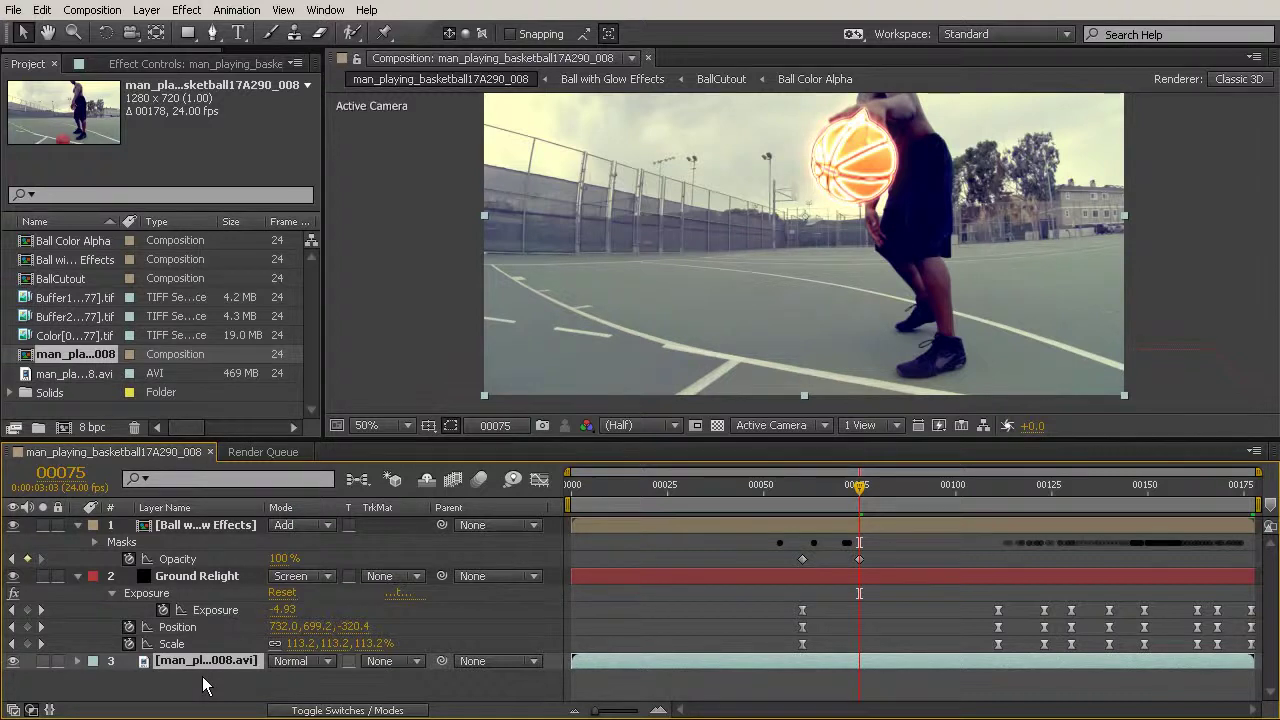
{"action": "left_click", "coordinate": [641, 660]}
{"action": "key", "text": "ctrl+d"}
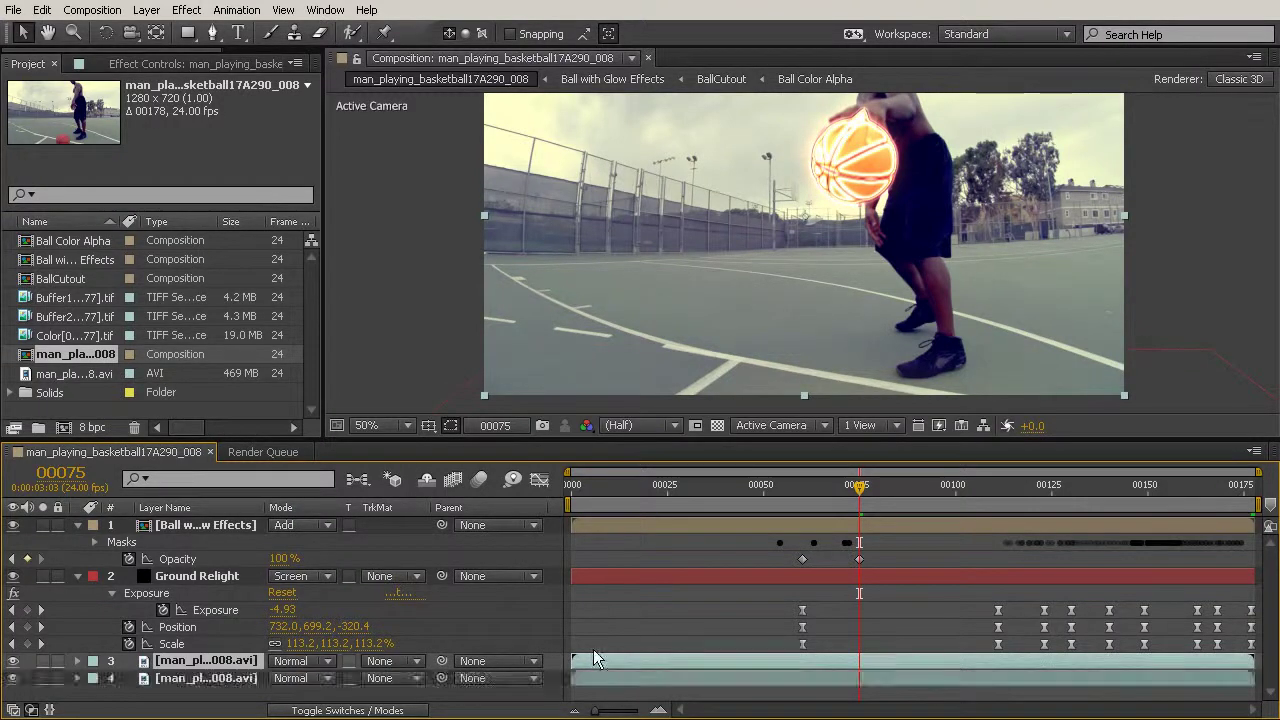
{"action": "left_click", "coordinate": [148, 12]}
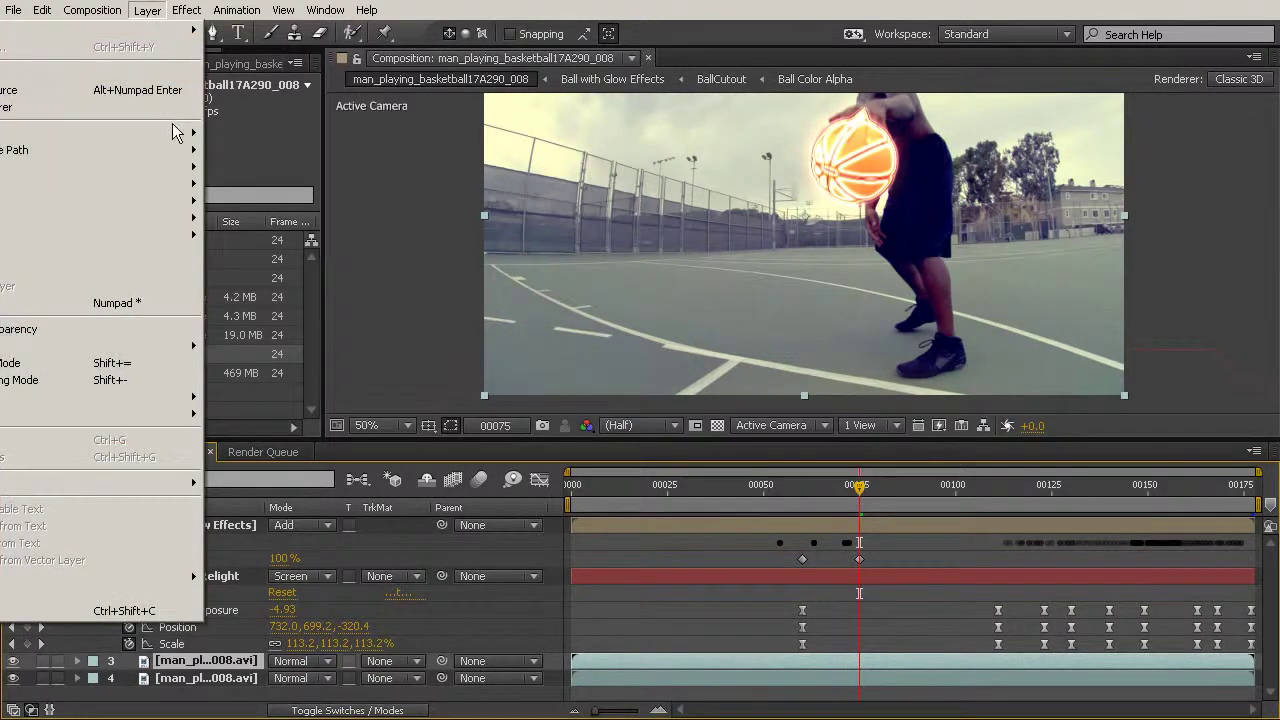
{"action": "mouse_move", "coordinate": [174, 150]}
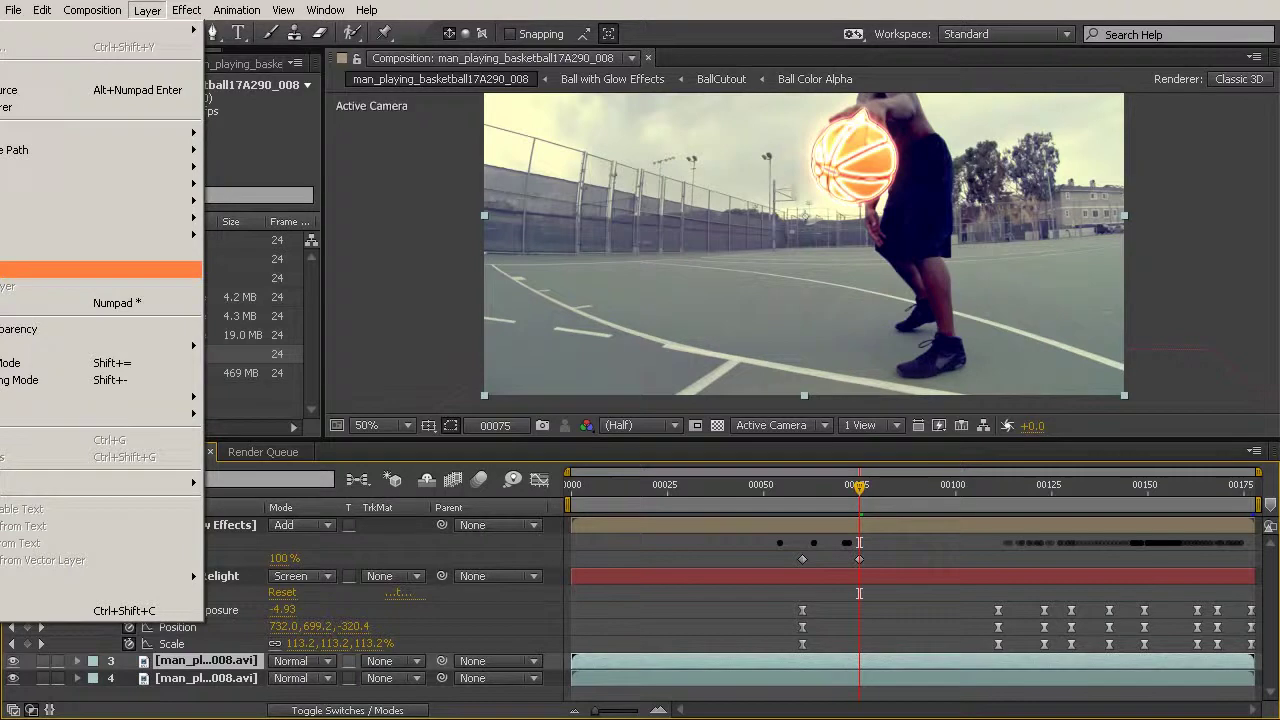
{"action": "left_click", "coordinate": [39, 270]}
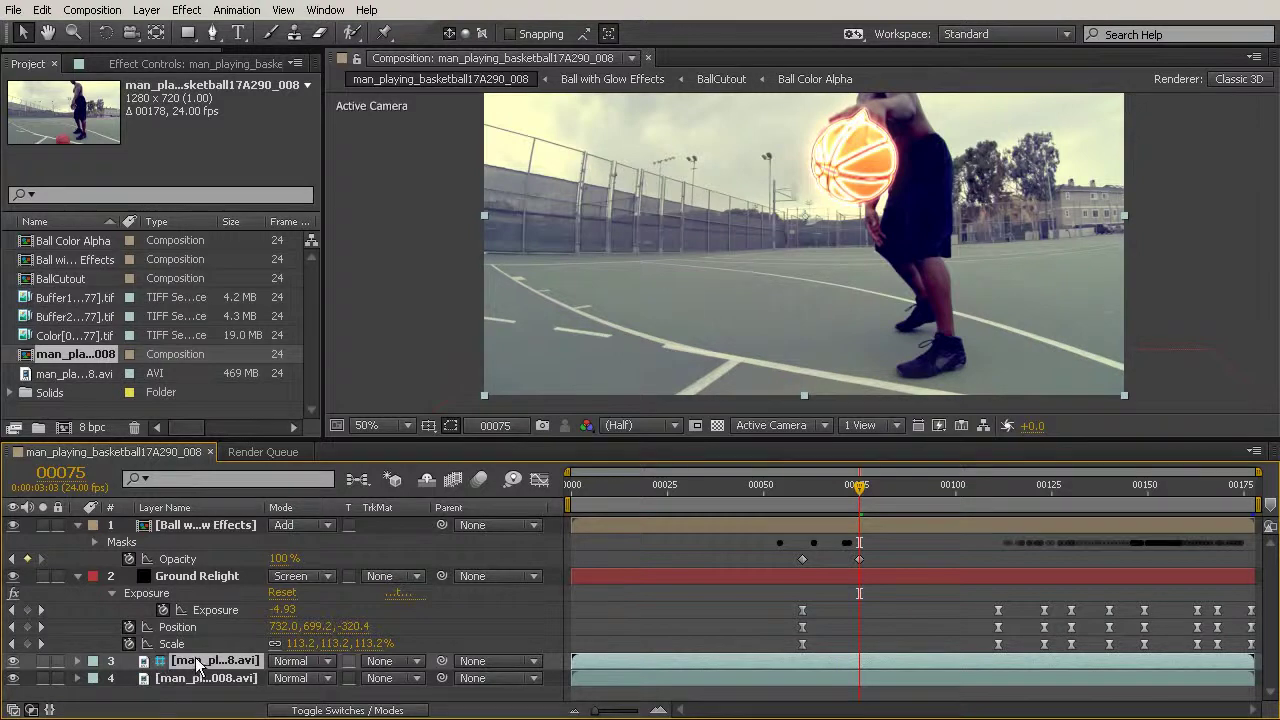
Pre-compose the guide layer copy as "Left Leg", moving all attributes into the new composition
{"action": "key", "text": "ctrl+shift+c"}
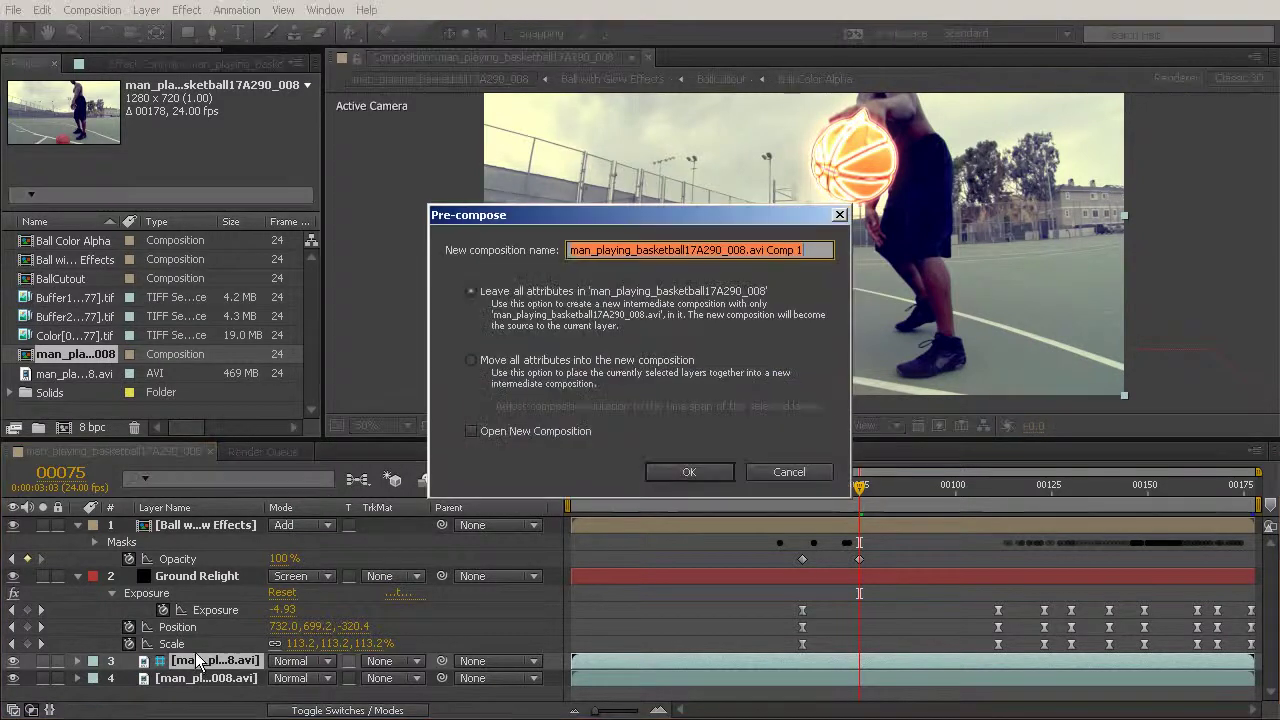
{"action": "left_click", "coordinate": [466, 359]}
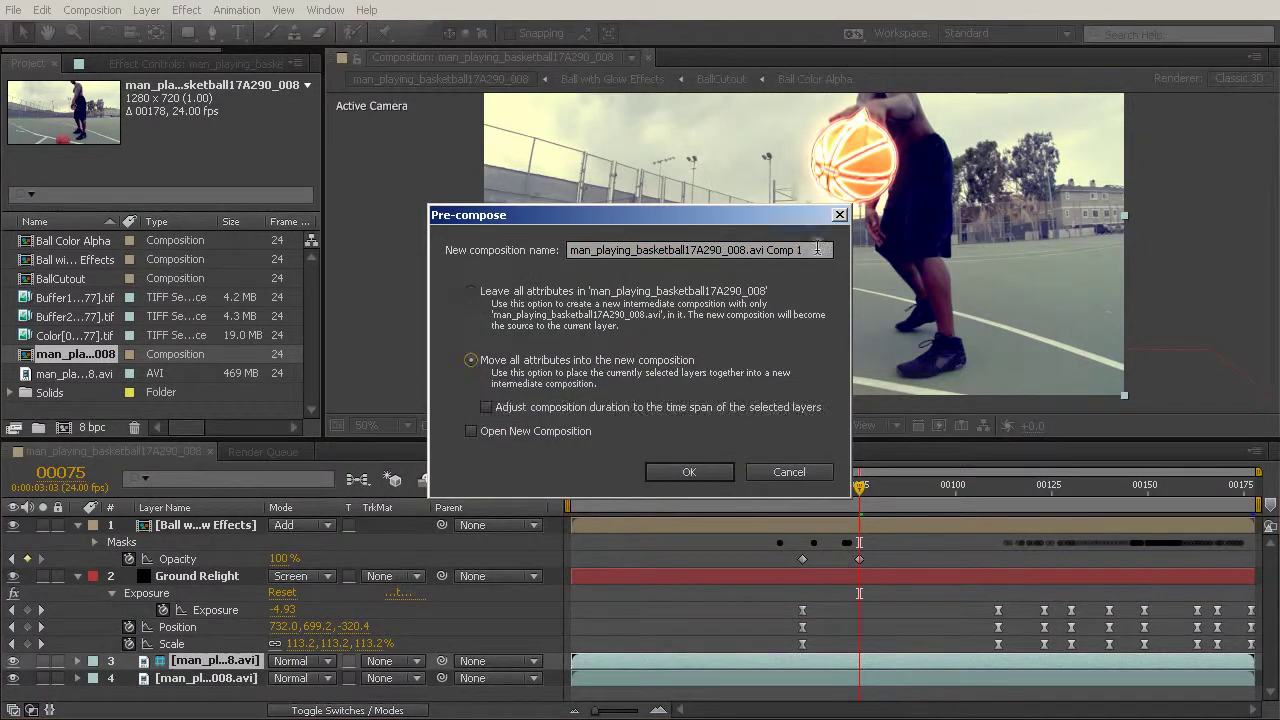
{"action": "type", "text": "Left"}
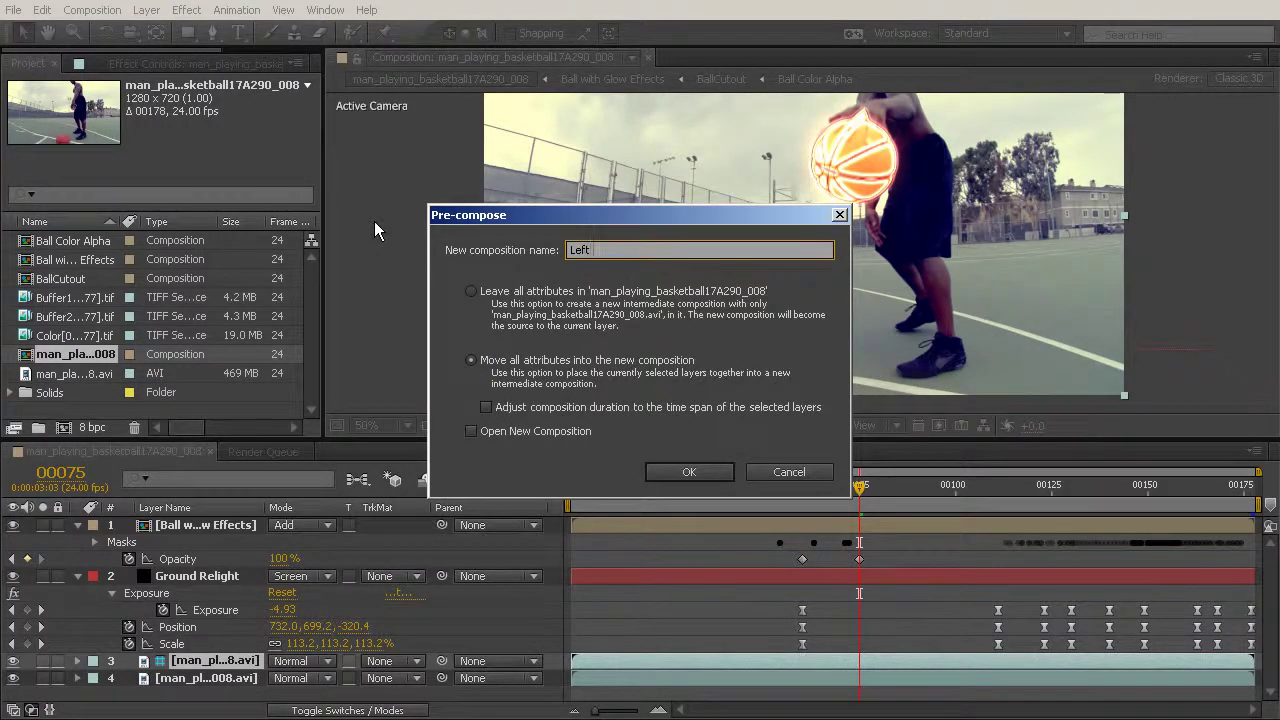
{"action": "type", "text": " Leg"}
{"action": "left_click", "coordinate": [689, 472]}
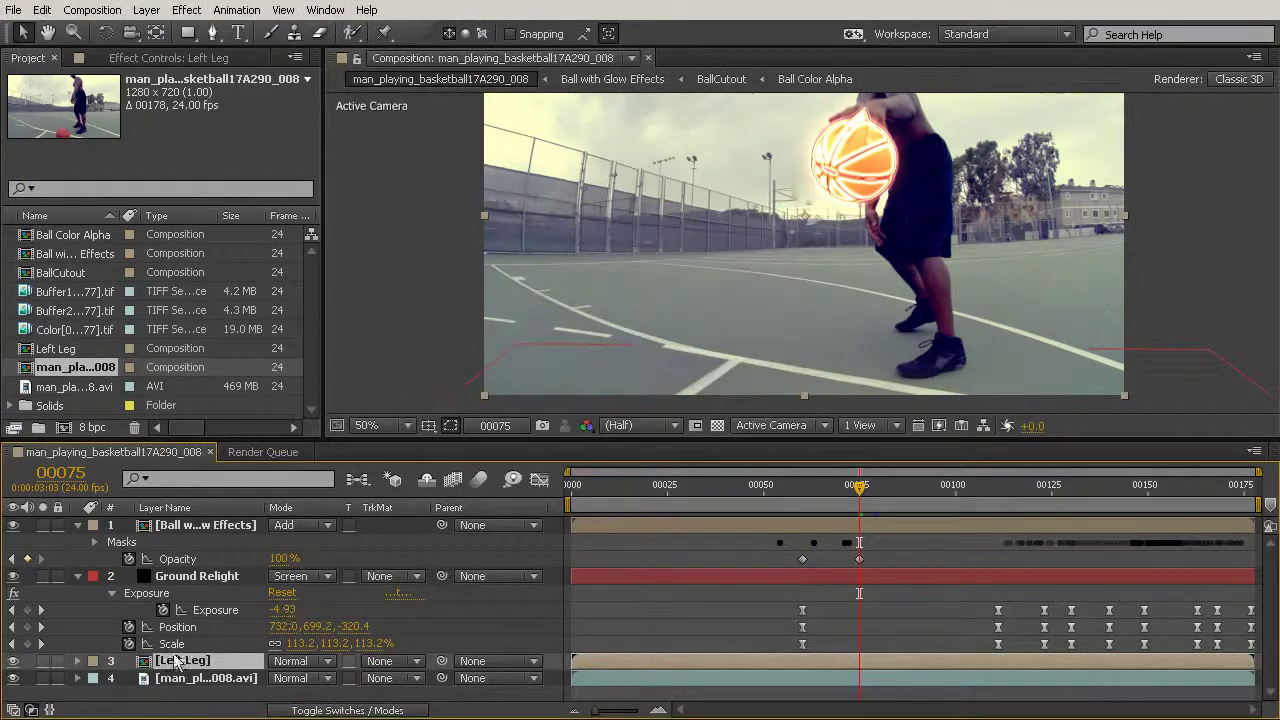
Duplicate the Left Leg composition, rename the copy "Right Leg" and add it to the timeline directly above the Left Leg layer
{"action": "left_click", "coordinate": [57, 350]}
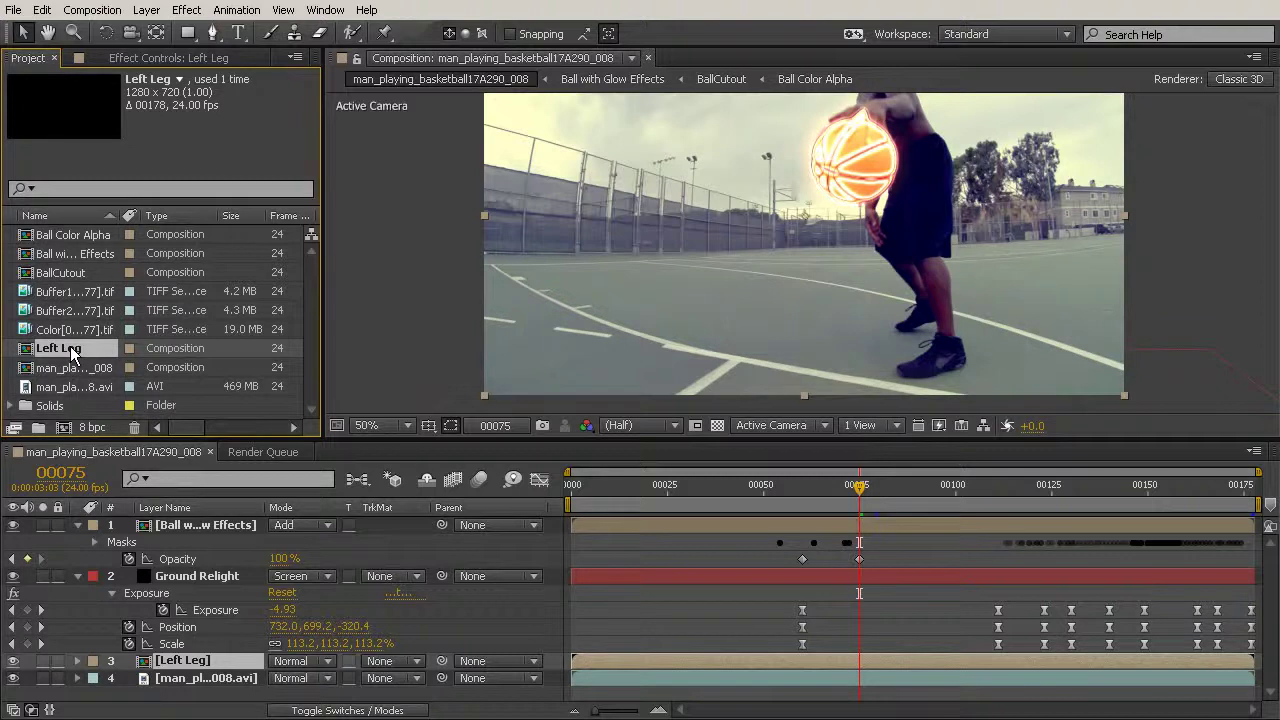
{"action": "key", "text": "ctrl+d"}
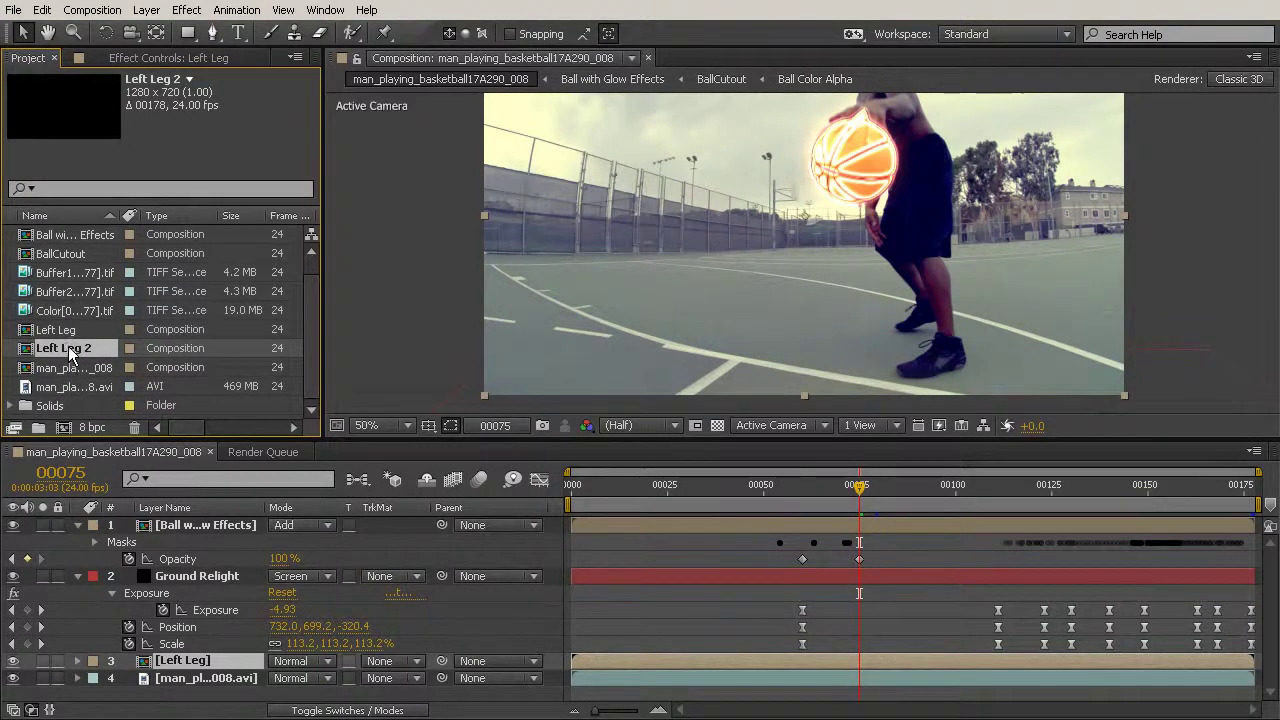
{"action": "right_click", "coordinate": [66, 348]}
{"action": "left_click", "coordinate": [120, 560]}
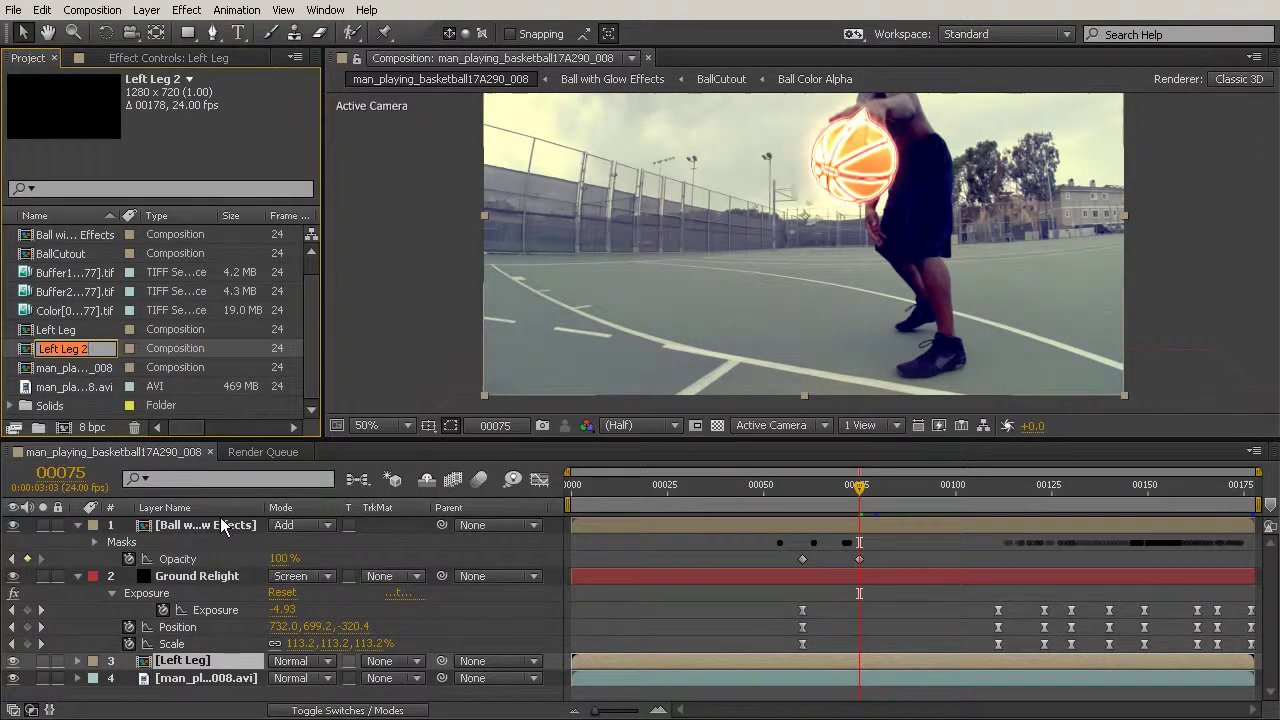
{"action": "type", "text": "Right Leg"}
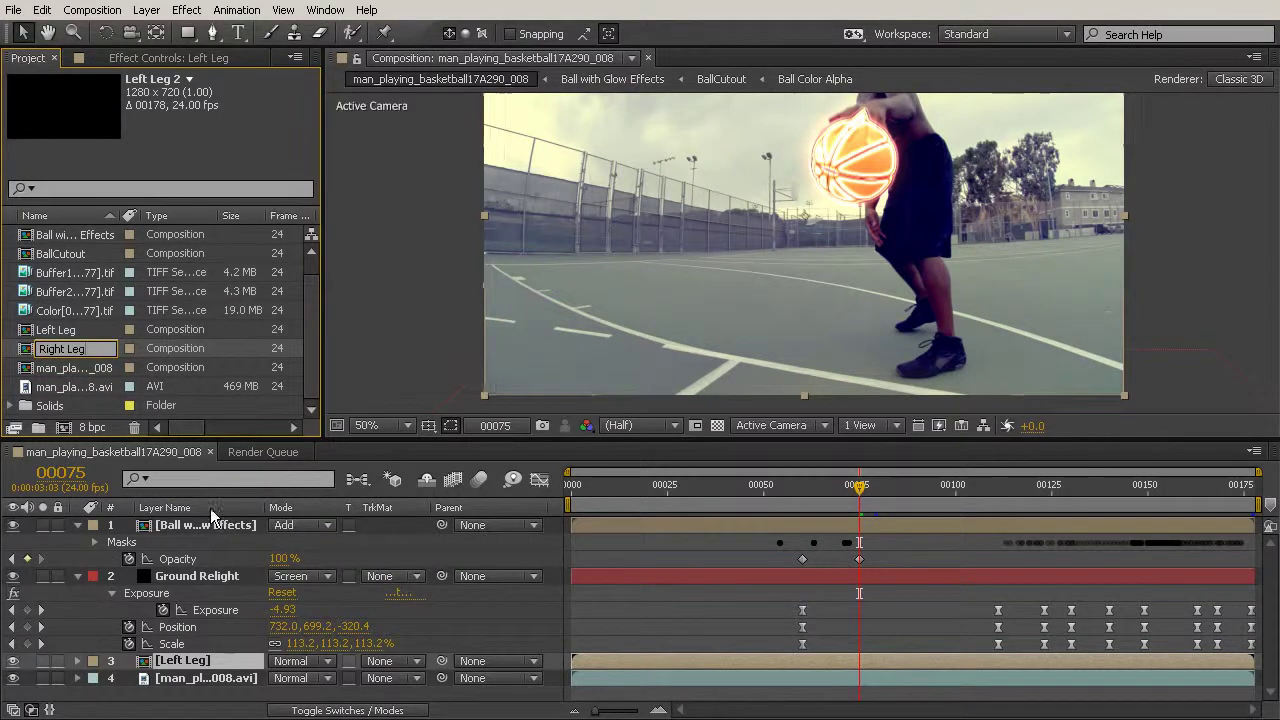
{"action": "left_click", "coordinate": [96, 382]}
{"action": "left_click", "coordinate": [62, 388]}
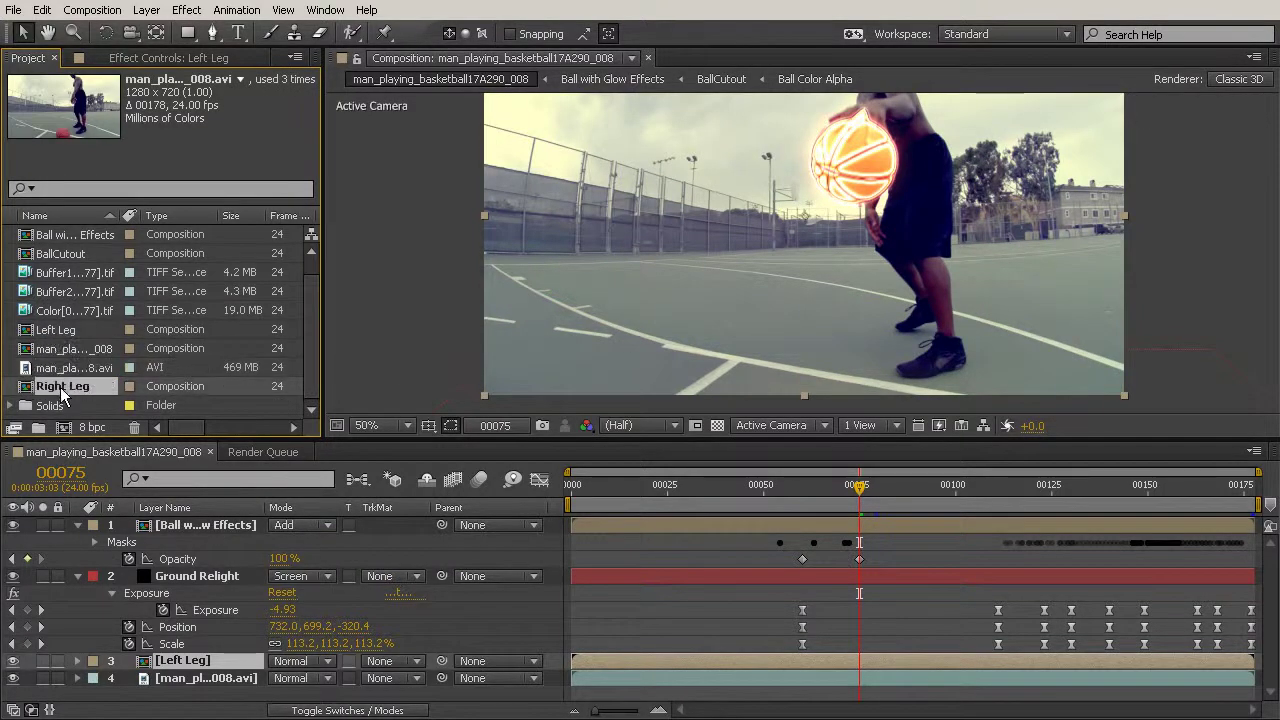
{"action": "left_click_drag", "start_coordinate": [60, 395], "coordinate": [140, 665]}
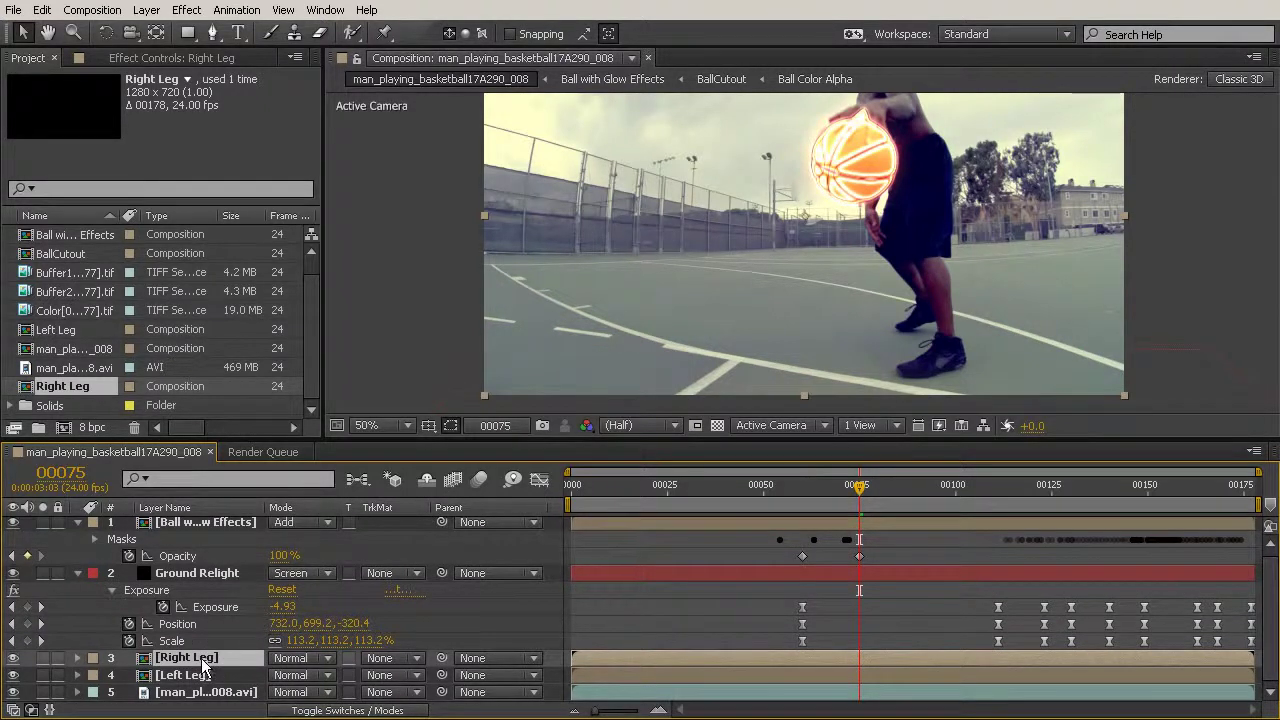
Set the label colour of the Right Leg layer to Dark Green and the Left Leg layer to Yellow
{"action": "left_click", "coordinate": [94, 658]}
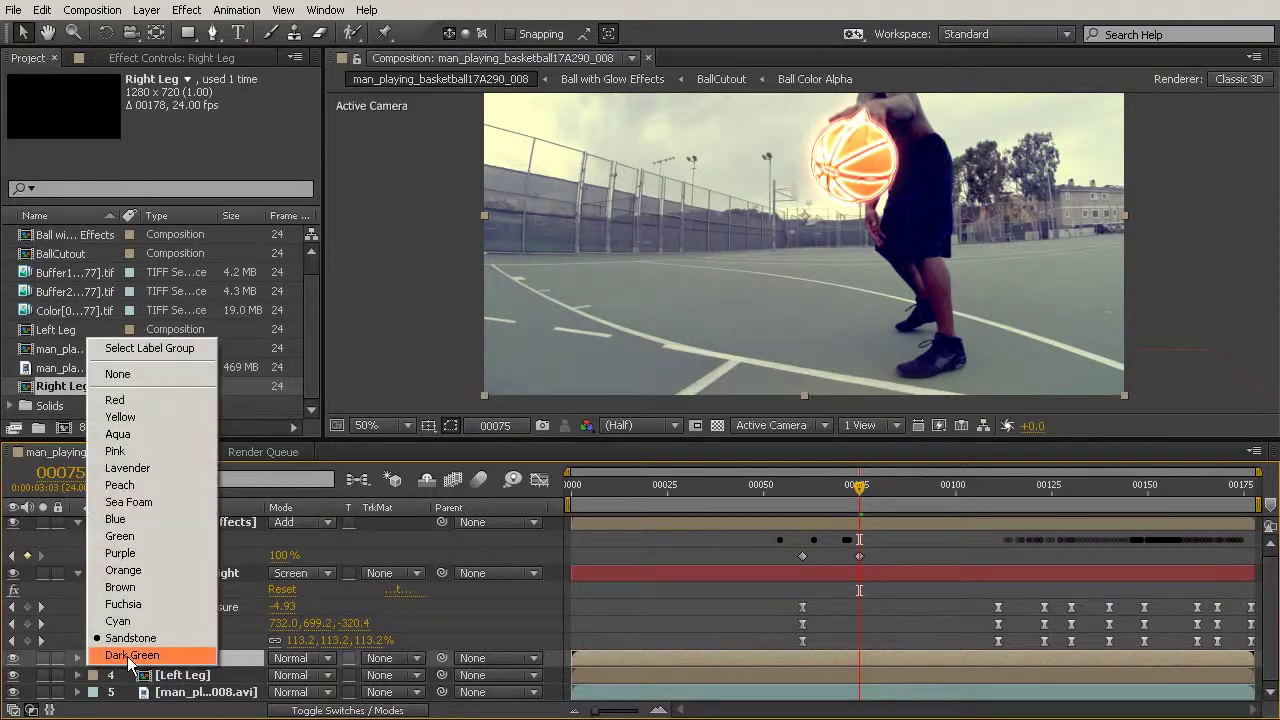
{"action": "left_click", "coordinate": [128, 655]}
{"action": "left_click", "coordinate": [94, 675]}
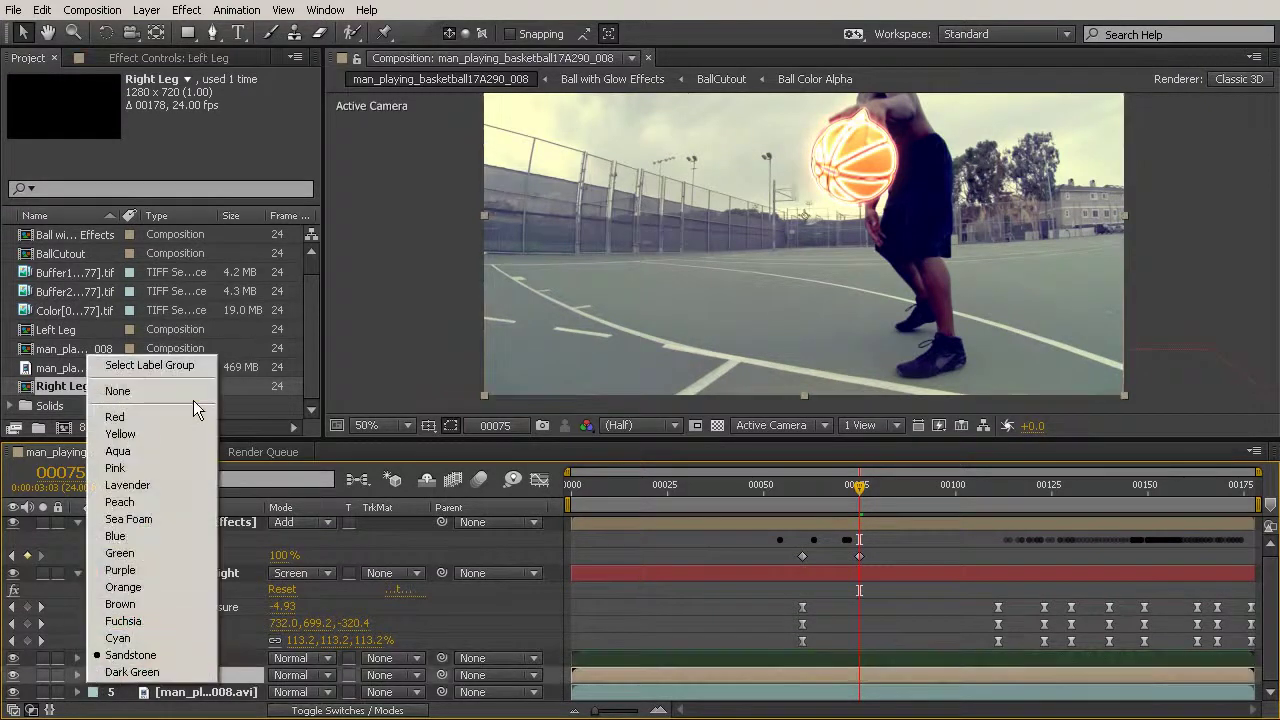
{"action": "left_click", "coordinate": [164, 432]}
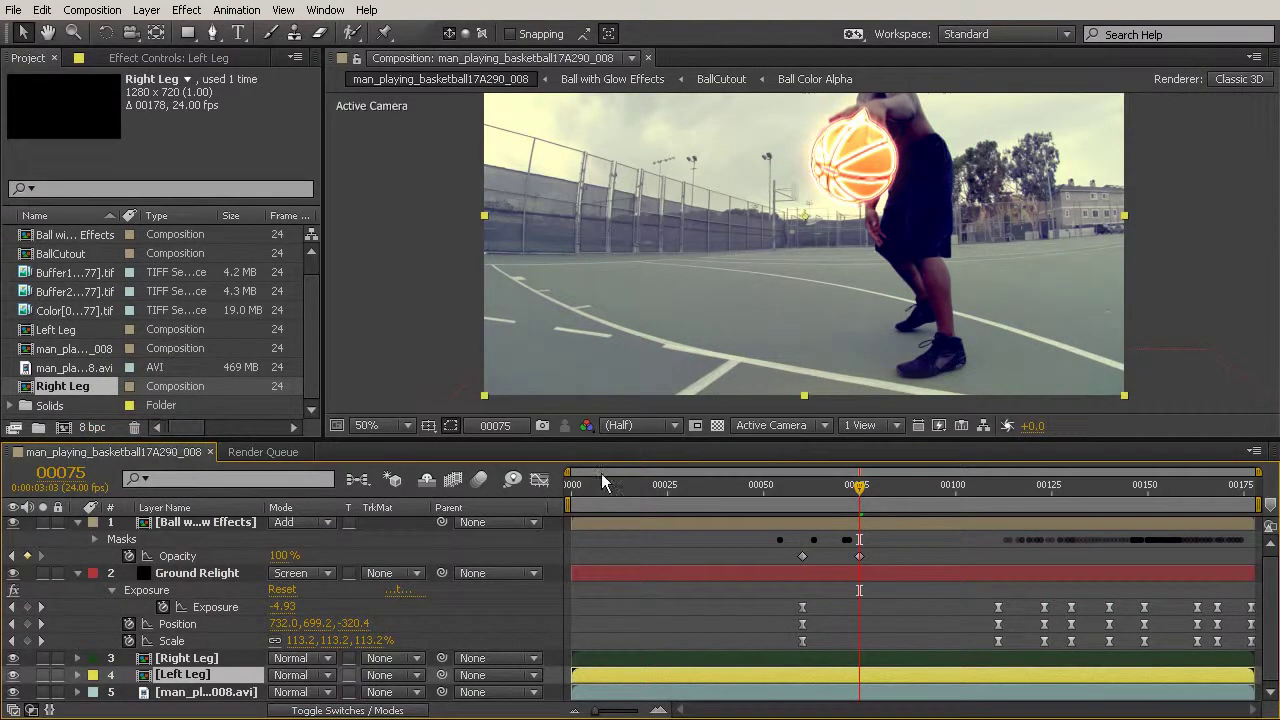
Inspect the contents of the Left Leg composition and return to the main basketball composition
{"action": "left_click", "coordinate": [799, 318]}
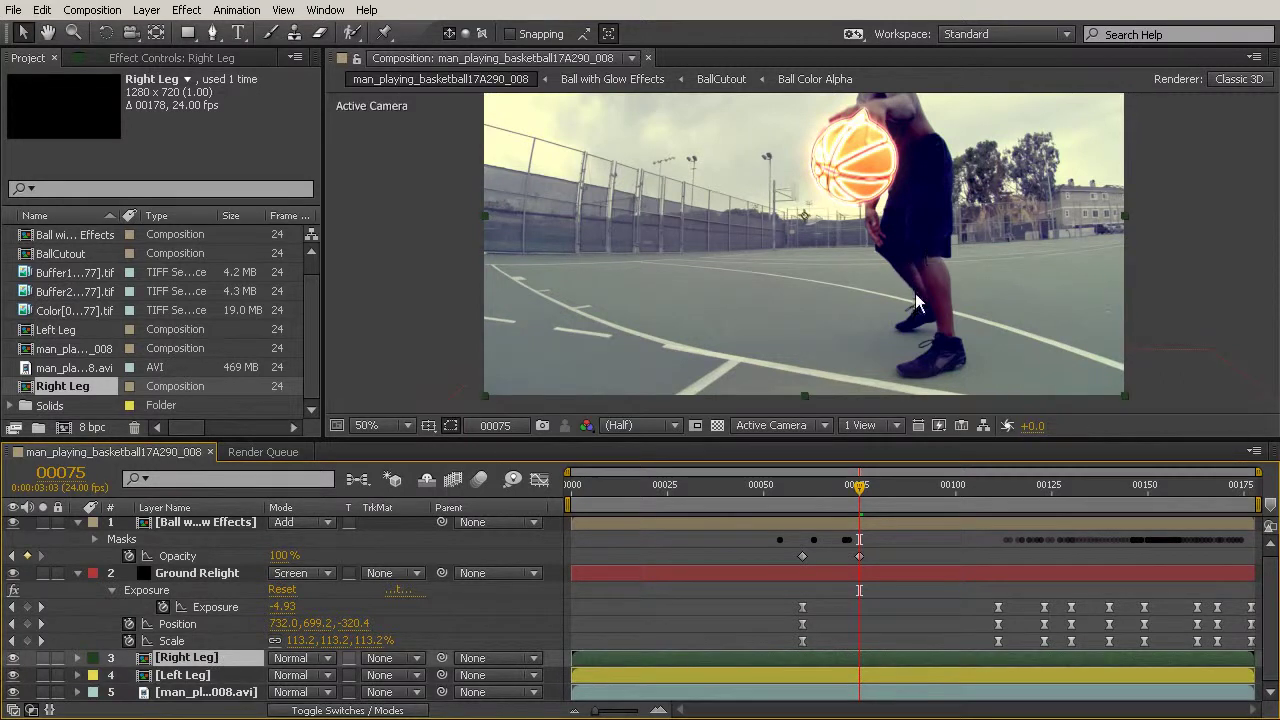
{"action": "left_click", "coordinate": [922, 260]}
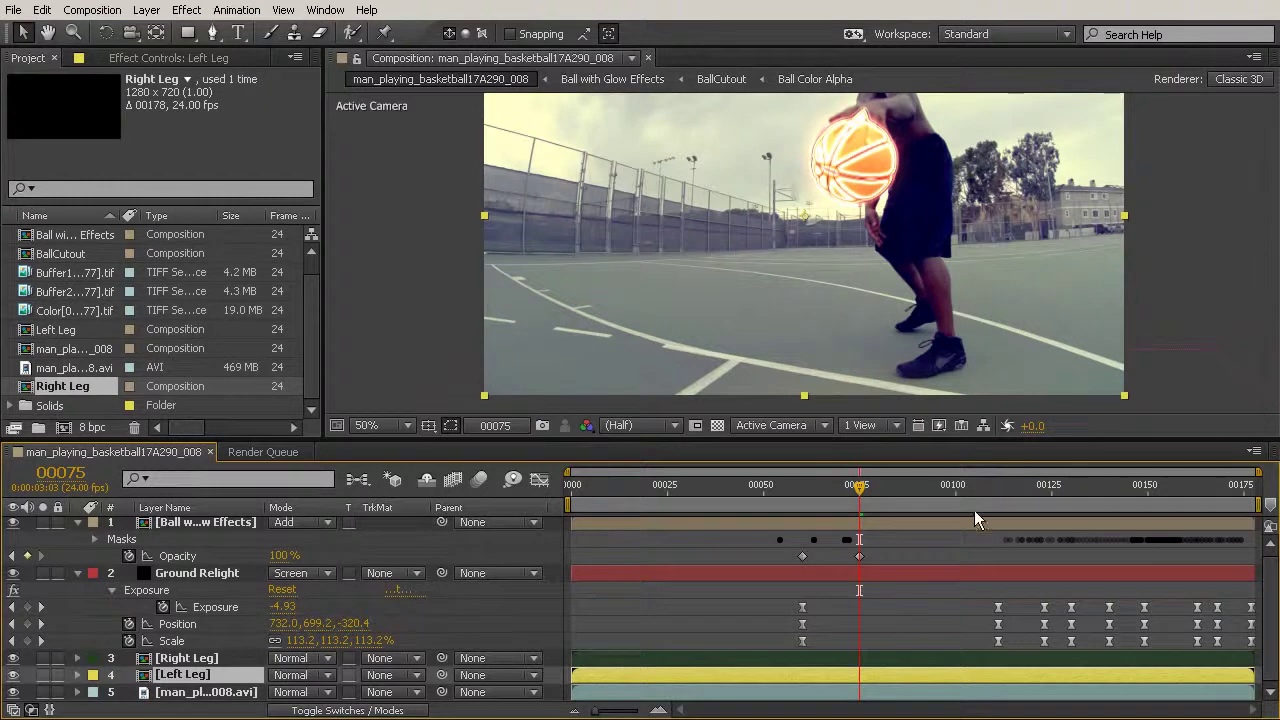
{"action": "double_click", "coordinate": [718, 675]}
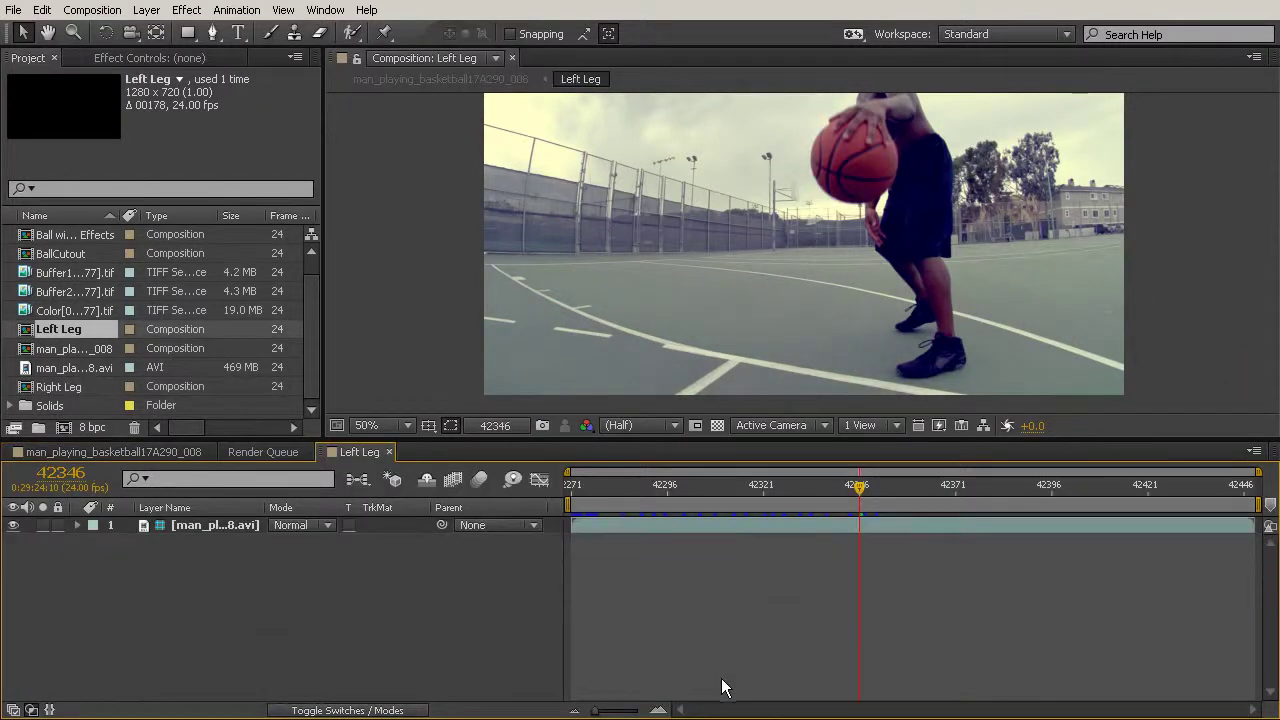
{"action": "left_click", "coordinate": [156, 451]}
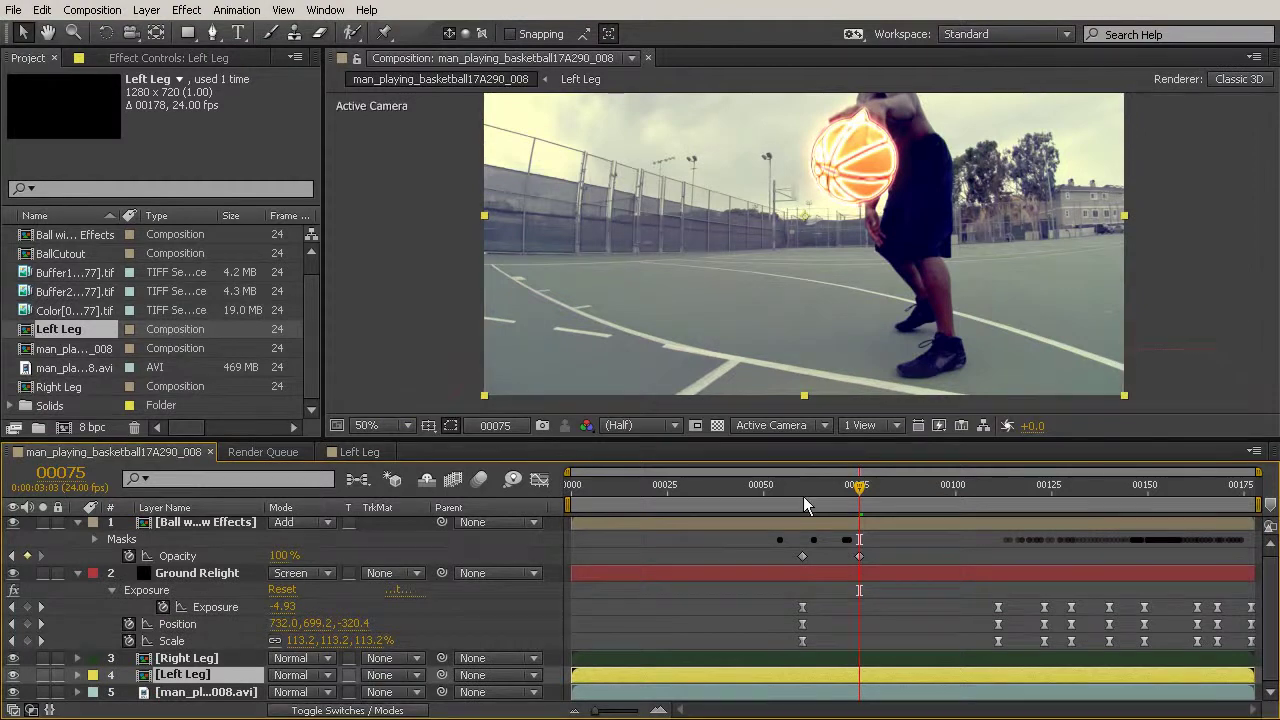
Move the current time to frame 70 and hide the Ground Relight layer
{"action": "left_click_drag", "start_coordinate": [758, 490], "coordinate": [835, 494]}
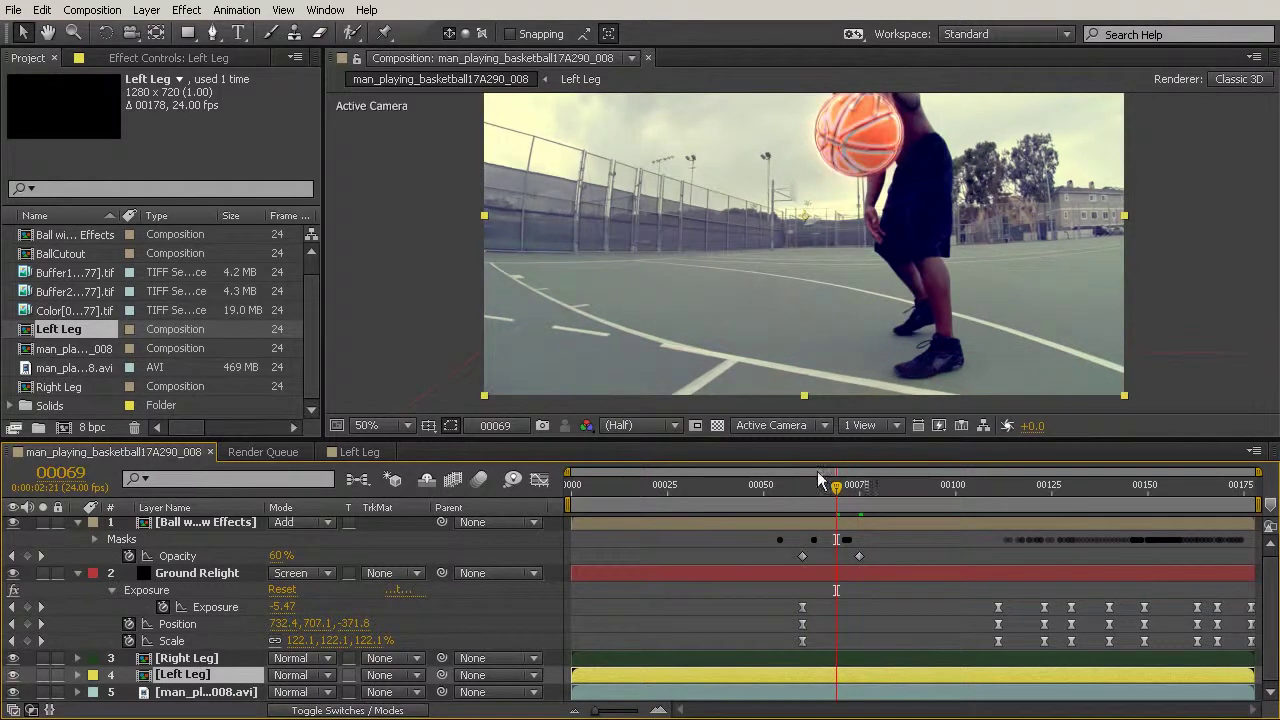
{"action": "left_click_drag", "start_coordinate": [836, 494], "coordinate": [840, 494]}
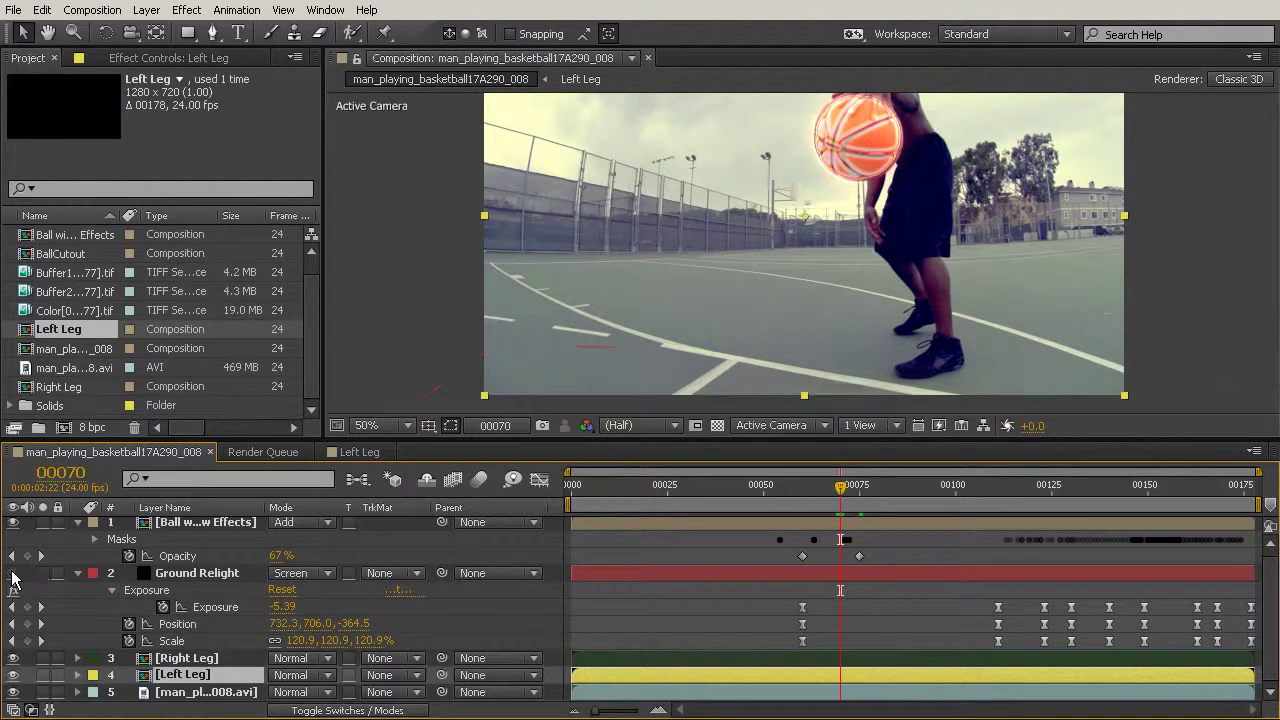
{"action": "mouse_move", "coordinate": [847, 490]}
{"action": "left_mouse_down"}
{"action": "mouse_move", "coordinate": [880, 485]}
{"action": "mouse_move", "coordinate": [797, 492]}
{"action": "mouse_move", "coordinate": [835, 498]}
{"action": "left_mouse_up"}
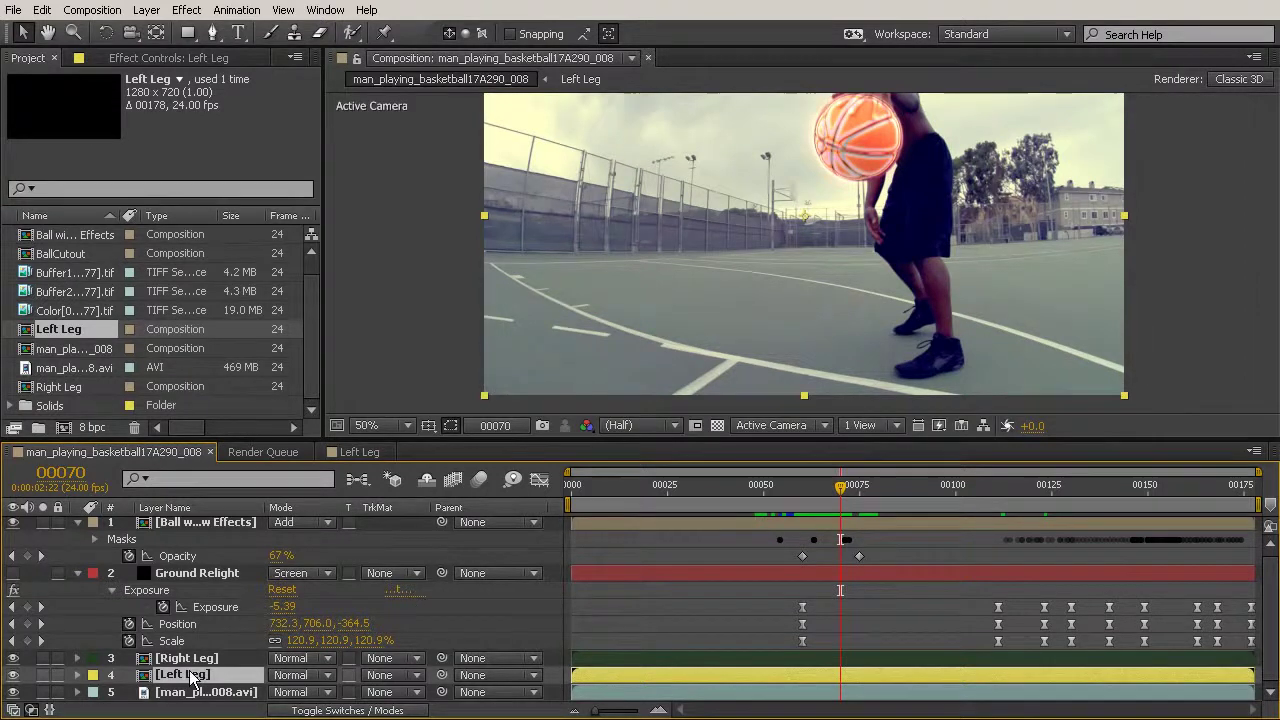
Start a Pen tool mask on the Left Leg layer with a curved edge following the shorts hem above the front leg
{"action": "left_click", "coordinate": [211, 32]}
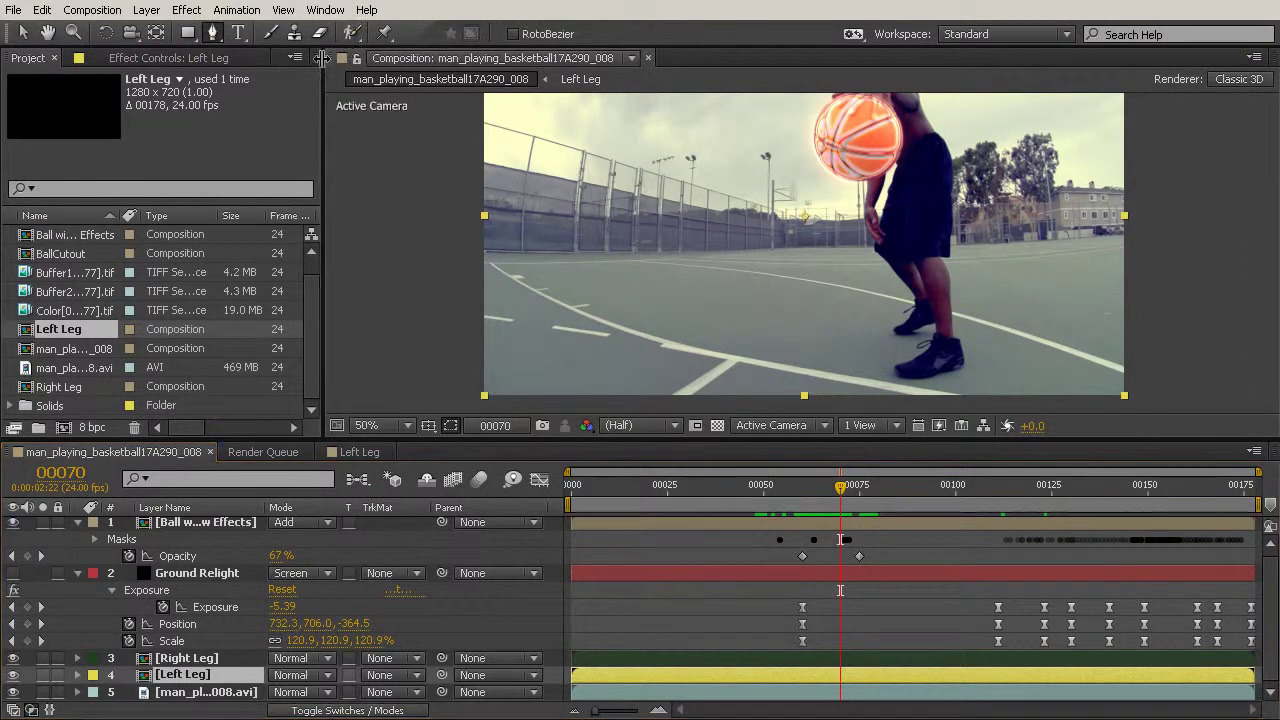
{"action": "scroll", "coordinate": [980, 250], "scroll_direction": "up", "scroll_amount": 4}
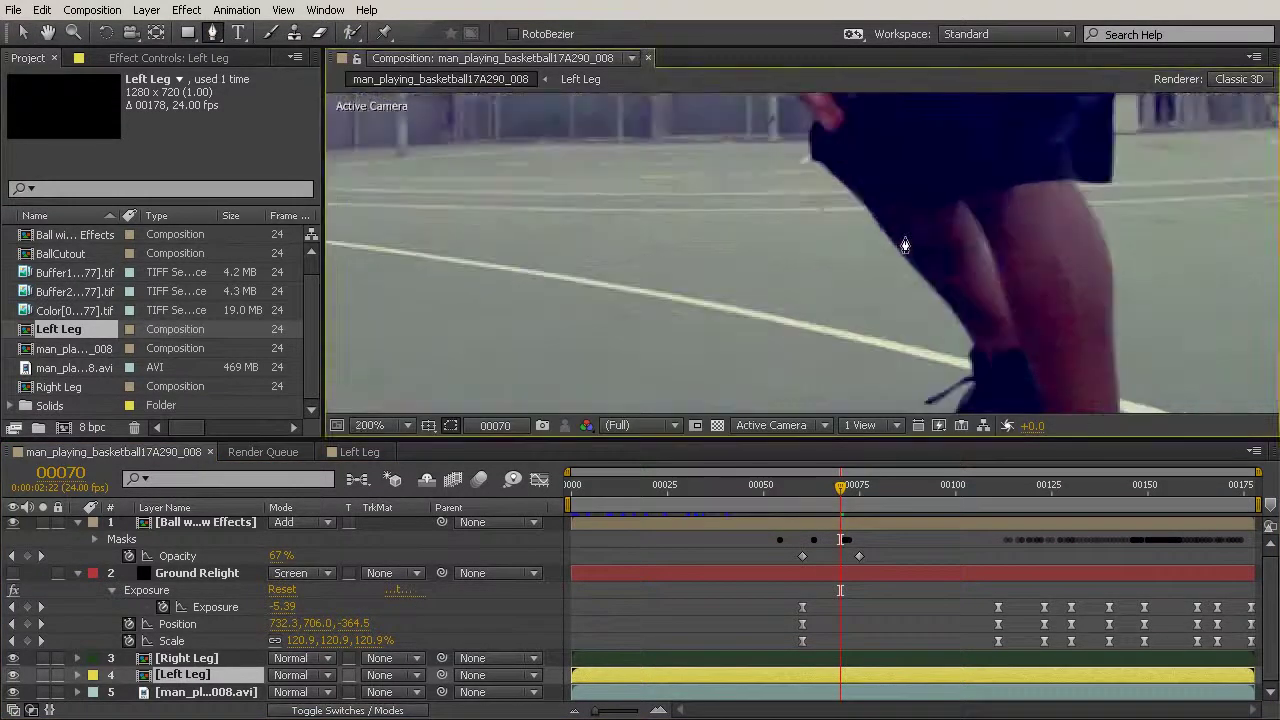
{"action": "left_click_drag", "start_coordinate": [960, 240], "coordinate": [904, 256]}
{"action": "scroll", "coordinate": [914, 237], "scroll_direction": "up", "scroll_amount": 2}
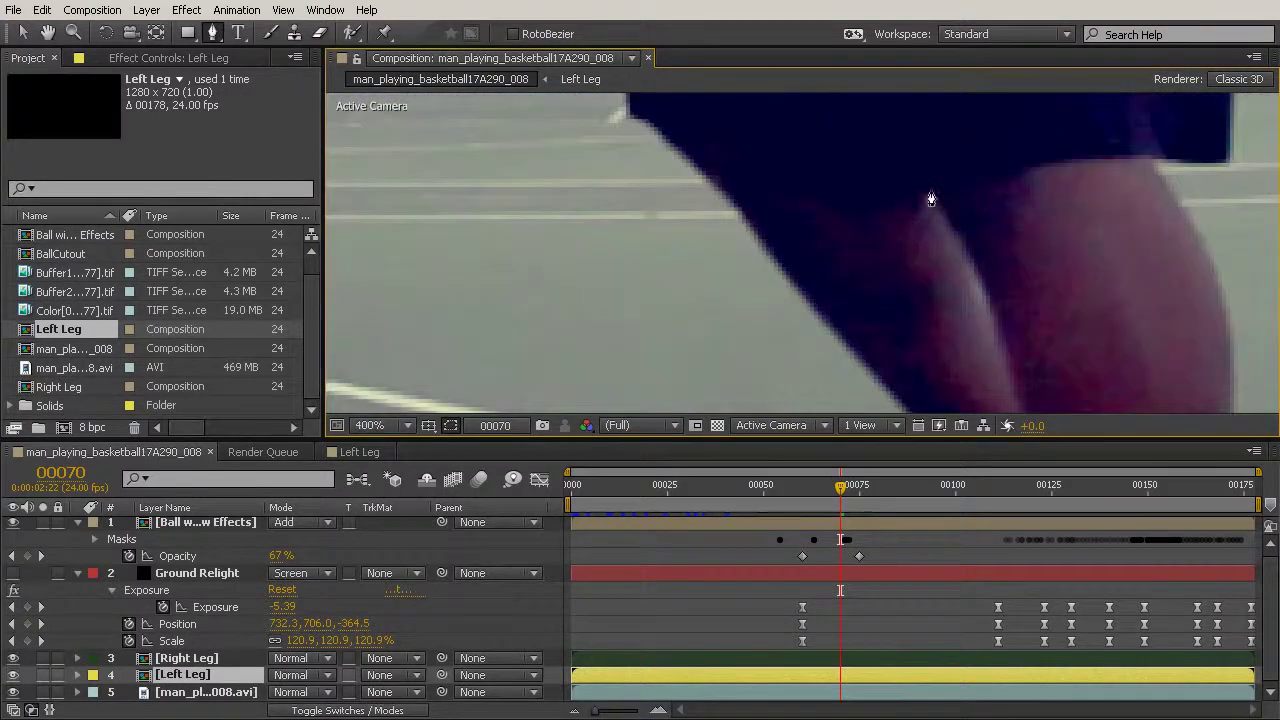
{"action": "left_click", "coordinate": [930, 196]}
{"action": "left_click_drag", "start_coordinate": [1154, 160], "coordinate": [1244, 178]}
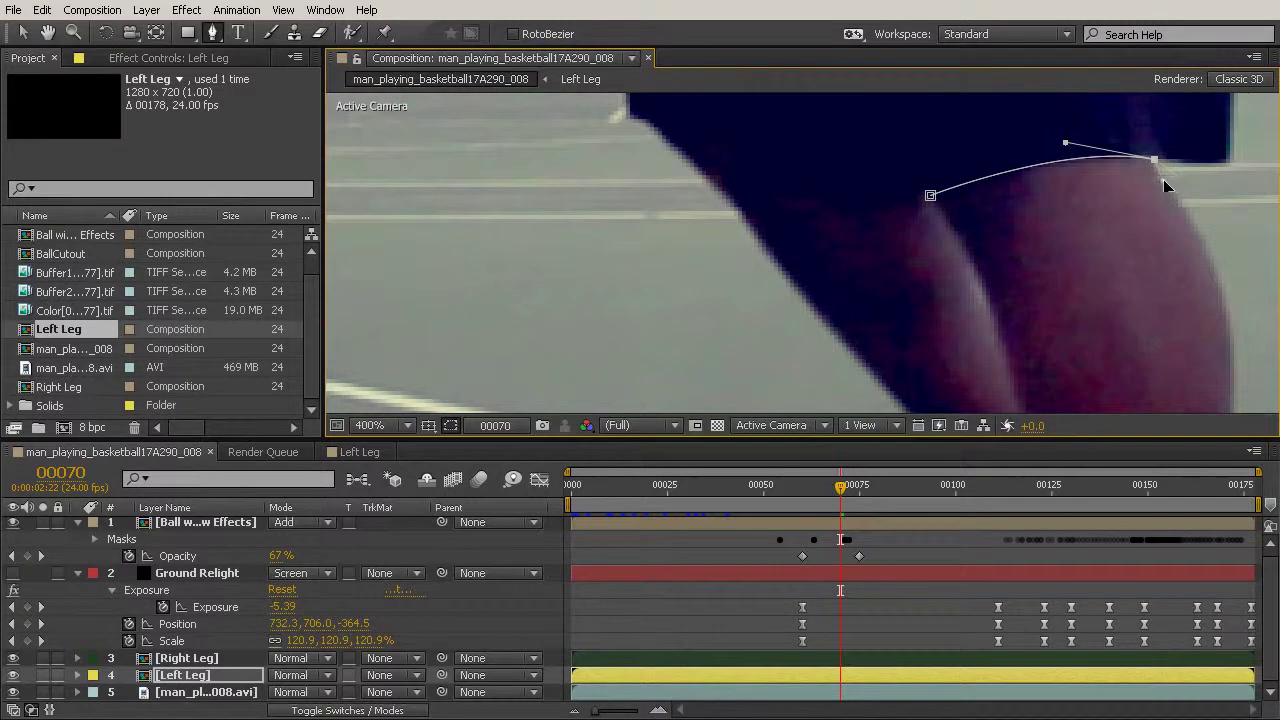
Continue the mask down the outer edge of the front leg, past the calf to the top of the shoe
{"action": "scroll", "coordinate": [1164, 178], "scroll_direction": "down", "scroll_amount": 3}
{"action": "scroll", "coordinate": [1109, 171], "scroll_direction": "up", "scroll_amount": 1}
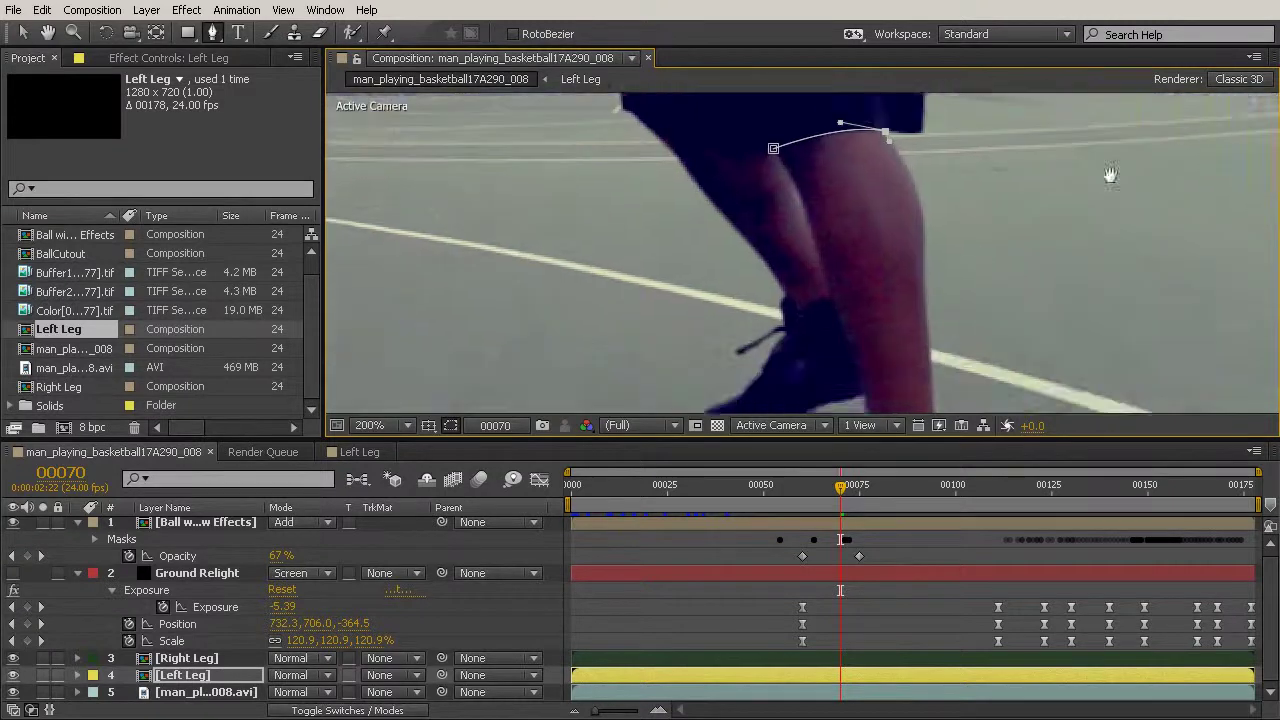
{"action": "left_click_drag", "start_coordinate": [918, 246], "coordinate": [910, 330]}
{"action": "left_click", "coordinate": [919, 247]}
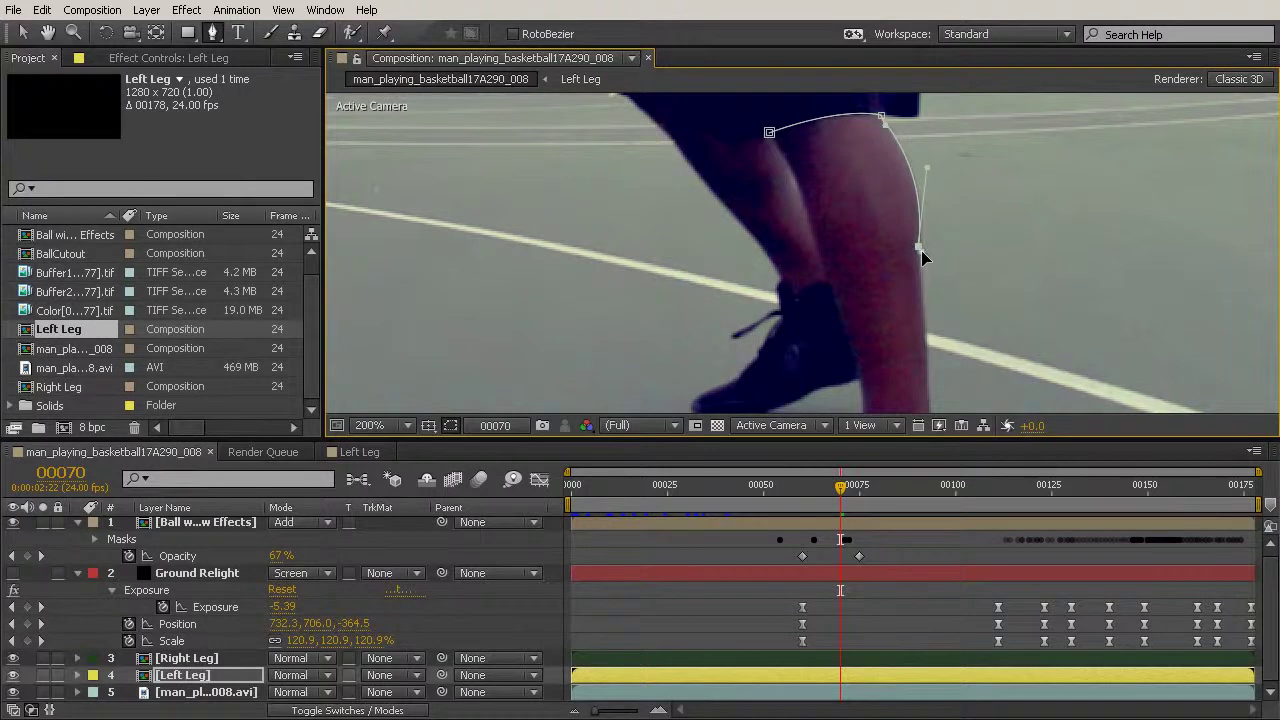
{"action": "scroll", "coordinate": [972, 340], "scroll_direction": "down", "scroll_amount": 3}
{"action": "left_click", "coordinate": [932, 238]}
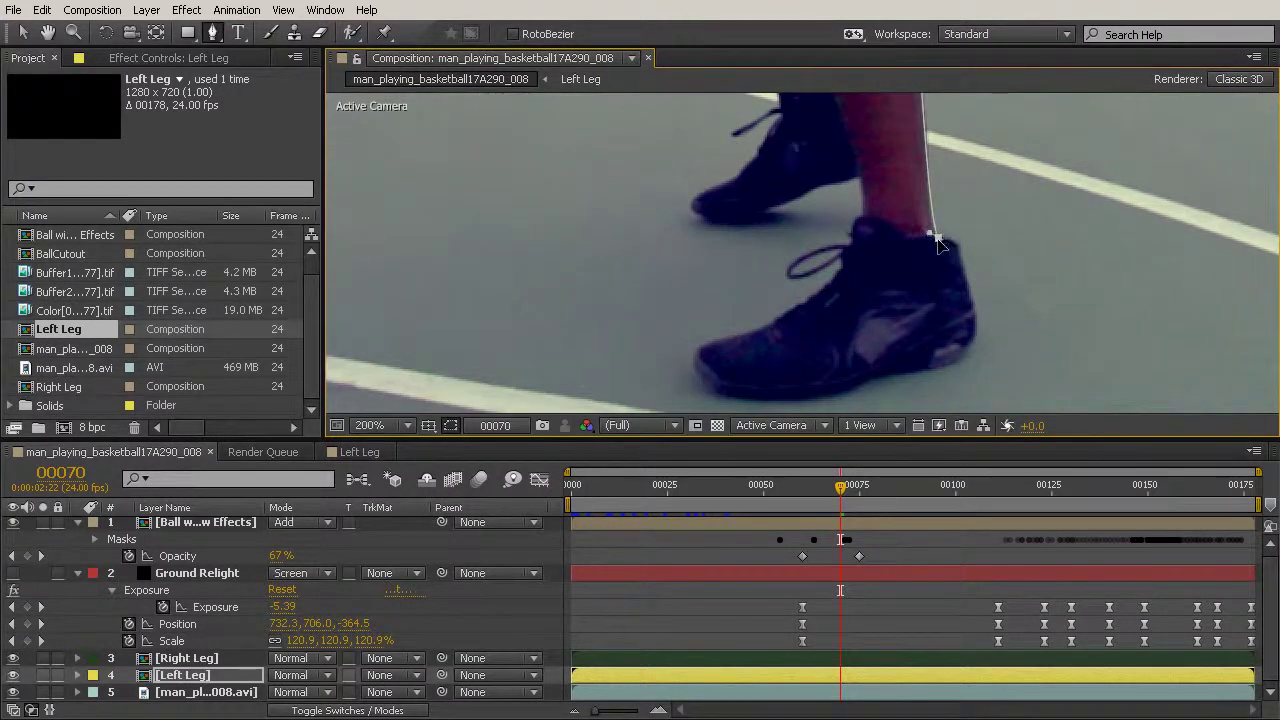
Carry the mask across the ankle and up the inner edge of the front leg, and close it at the shorts hem
{"action": "left_click_drag", "start_coordinate": [930, 237], "coordinate": [904, 237]}
{"action": "left_click_drag", "start_coordinate": [862, 216], "coordinate": [831, 218]}
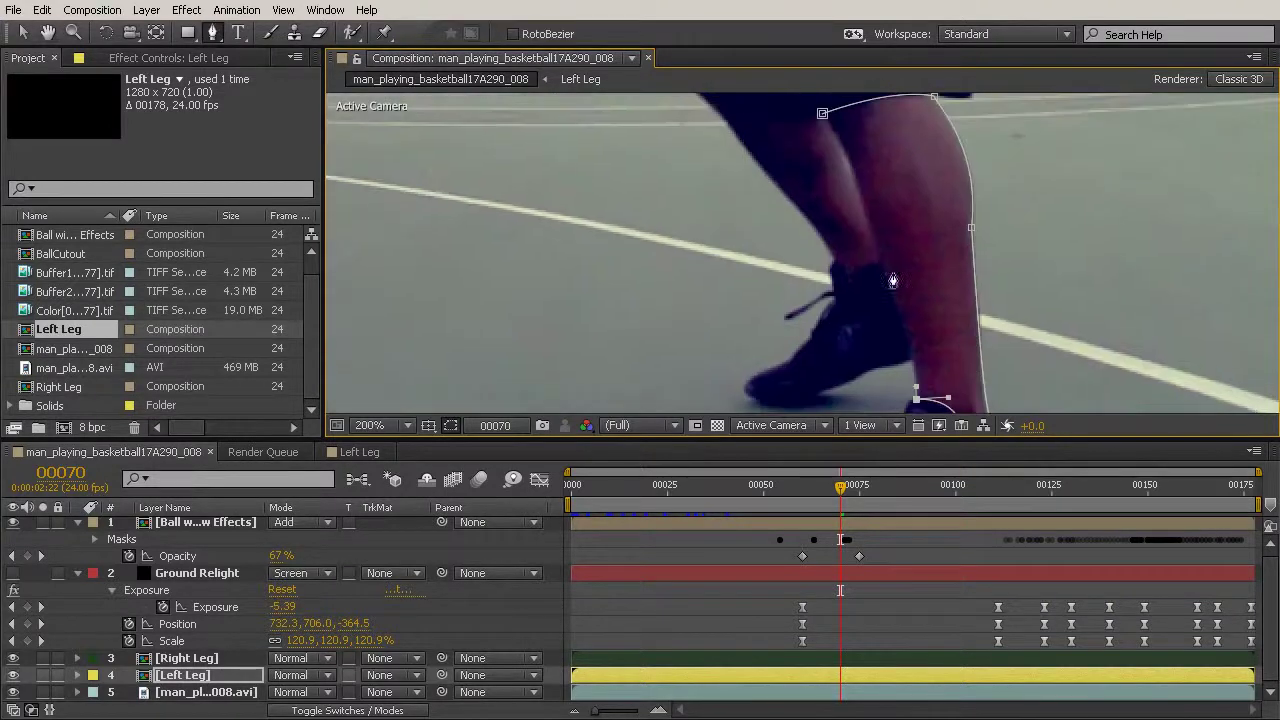
{"action": "left_click", "coordinate": [856, 188]}
{"action": "left_click_drag", "start_coordinate": [857, 192], "coordinate": [847, 160]}
{"action": "left_click_drag", "start_coordinate": [822, 116], "coordinate": [832, 204]}
{"action": "left_click_drag", "start_coordinate": [856, 276], "coordinate": [886, 327]}
{"action": "key", "text": "comma"}
{"action": "left_click_drag", "start_coordinate": [1050, 328], "coordinate": [1044, 233]}
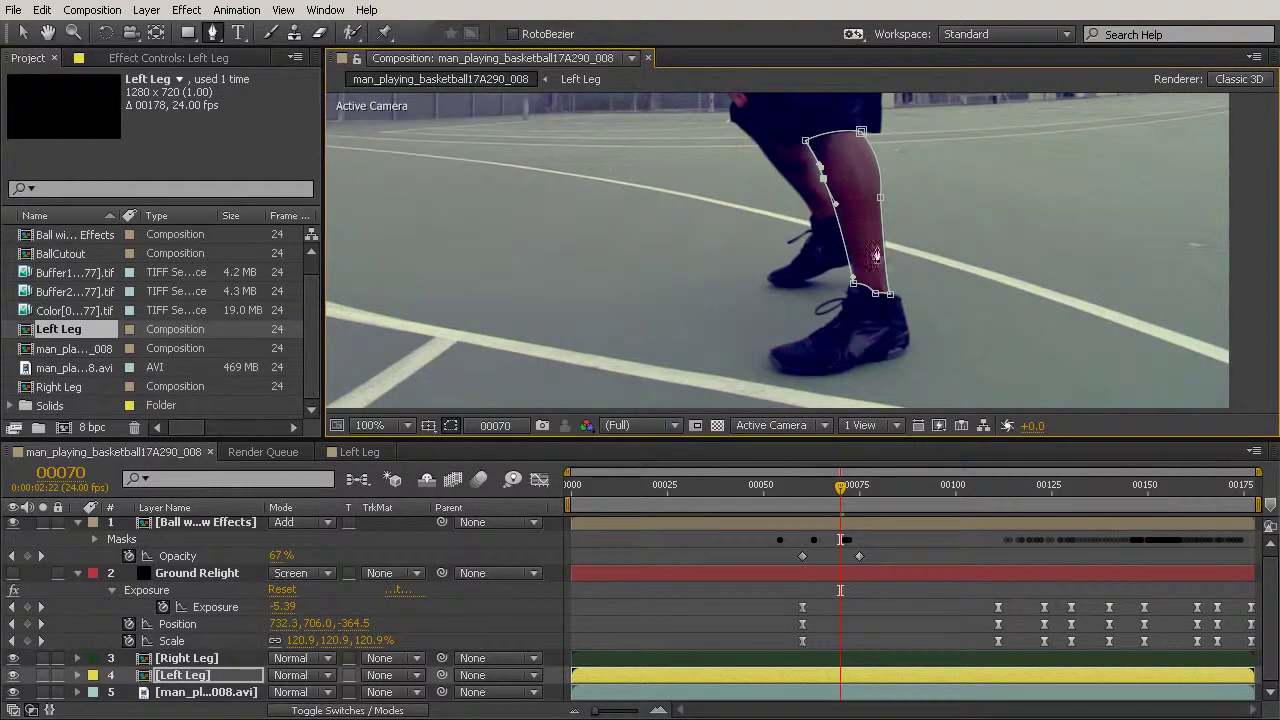
{"action": "left_click", "coordinate": [196, 676]}
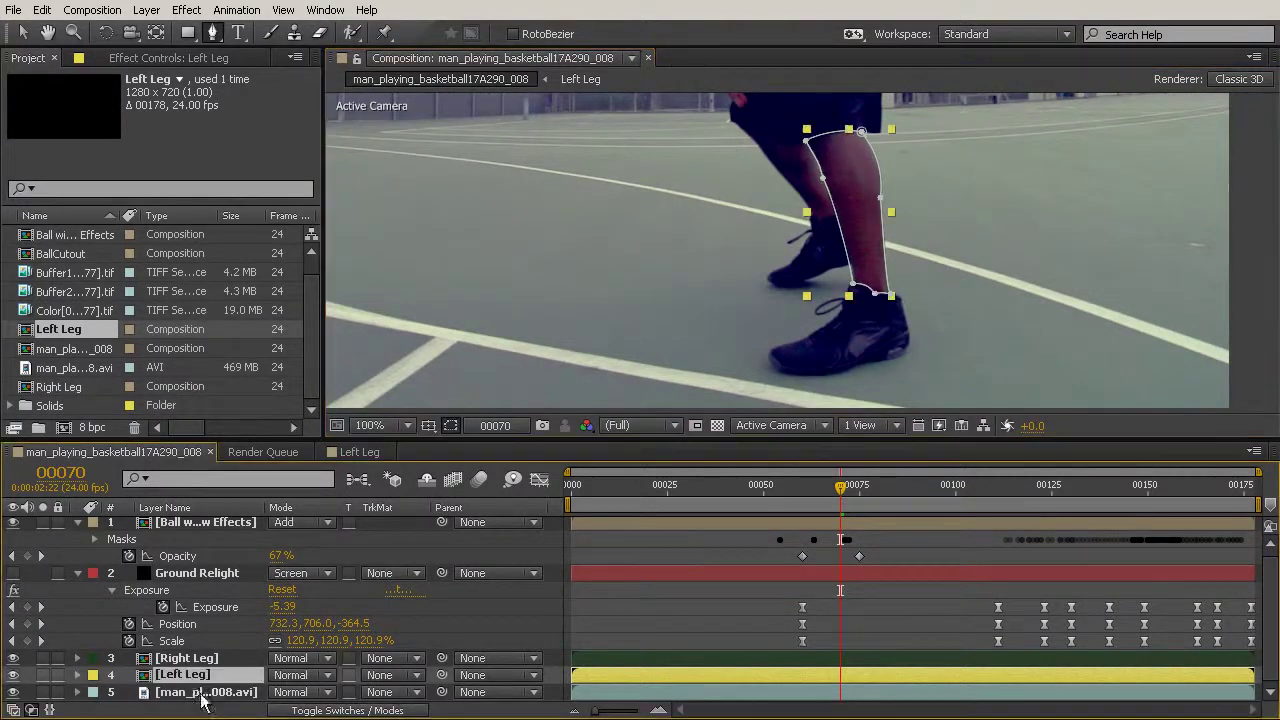
Expand Mask 1 on the Left Leg layer and enable keyframing of its Mask Path at frame 70
{"action": "left_click", "coordinate": [77, 675]}
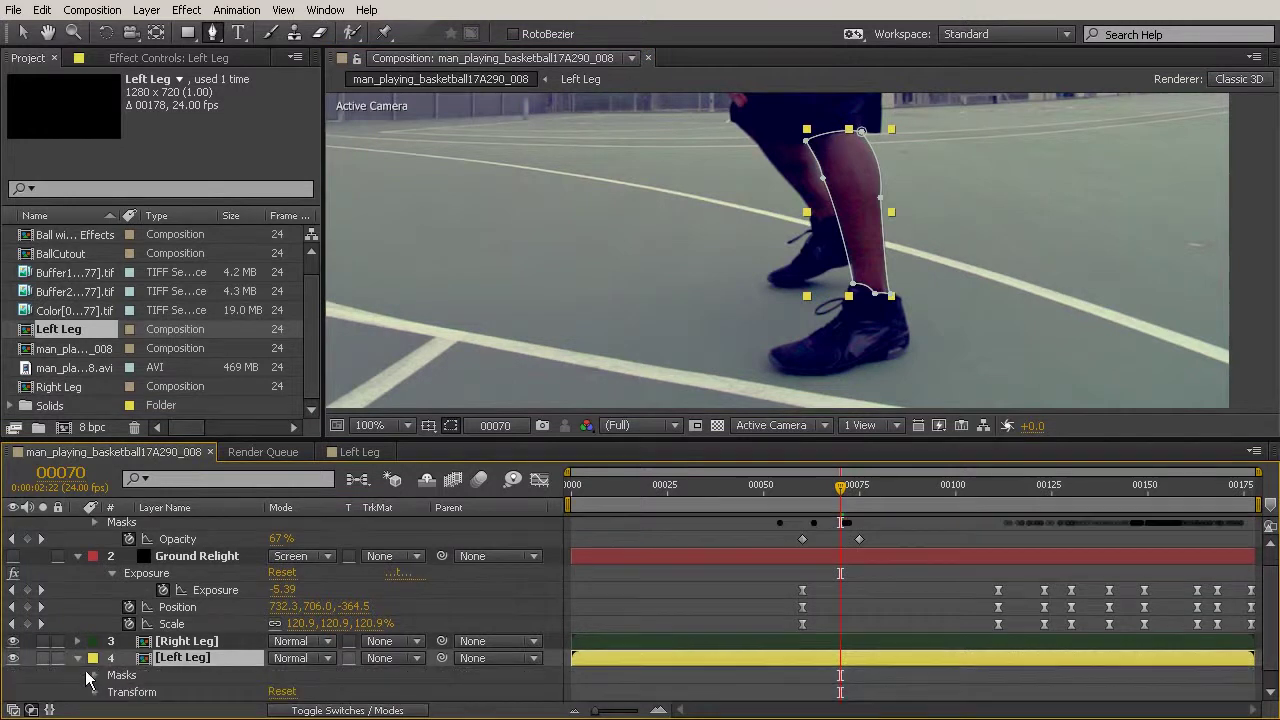
{"action": "left_click", "coordinate": [95, 676]}
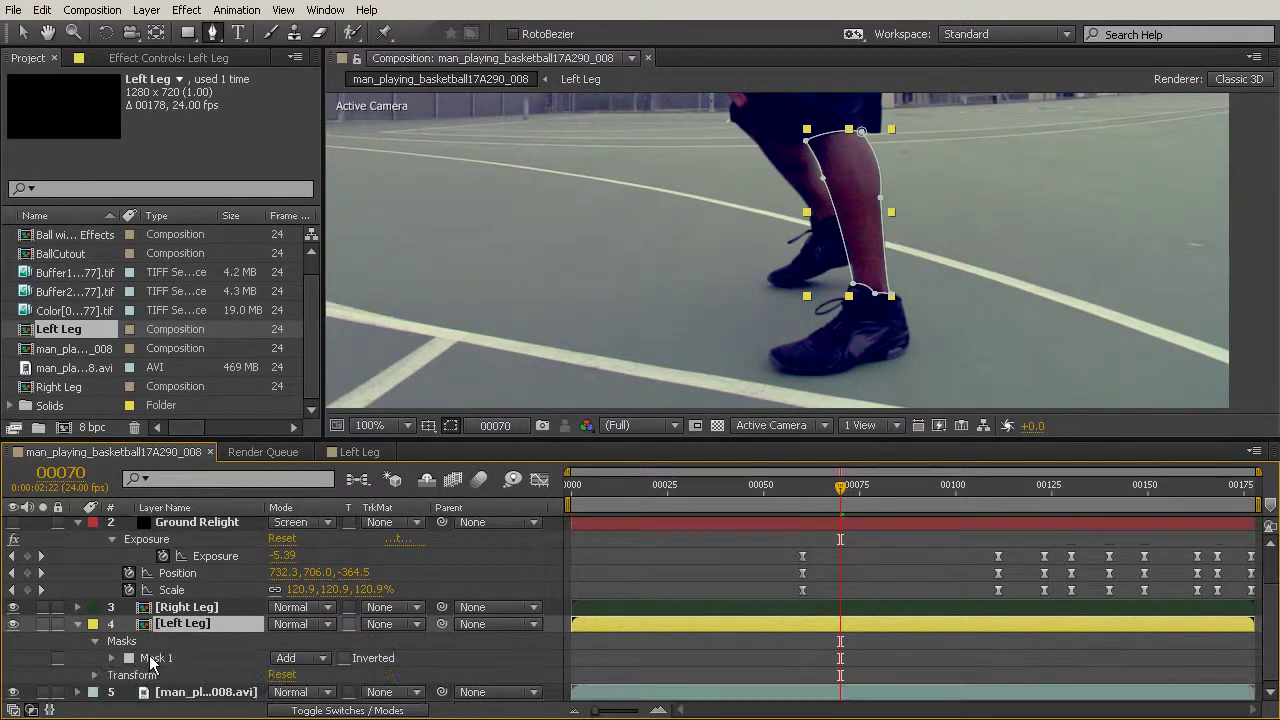
{"action": "left_click", "coordinate": [150, 657]}
{"action": "left_click", "coordinate": [111, 657]}
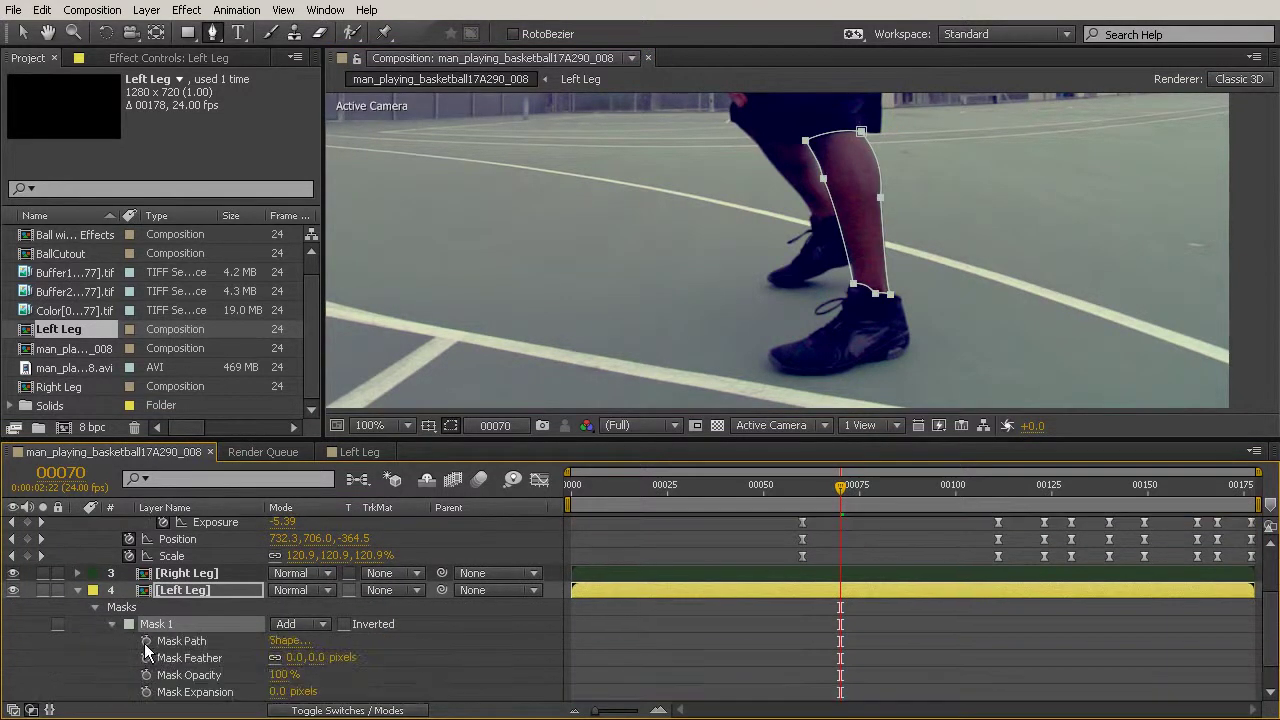
{"action": "left_click", "coordinate": [146, 641]}
Move the current time to frame 99 and free-transform the whole mask to fit the front leg
{"action": "left_click_drag", "start_coordinate": [843, 487], "coordinate": [962, 505]}
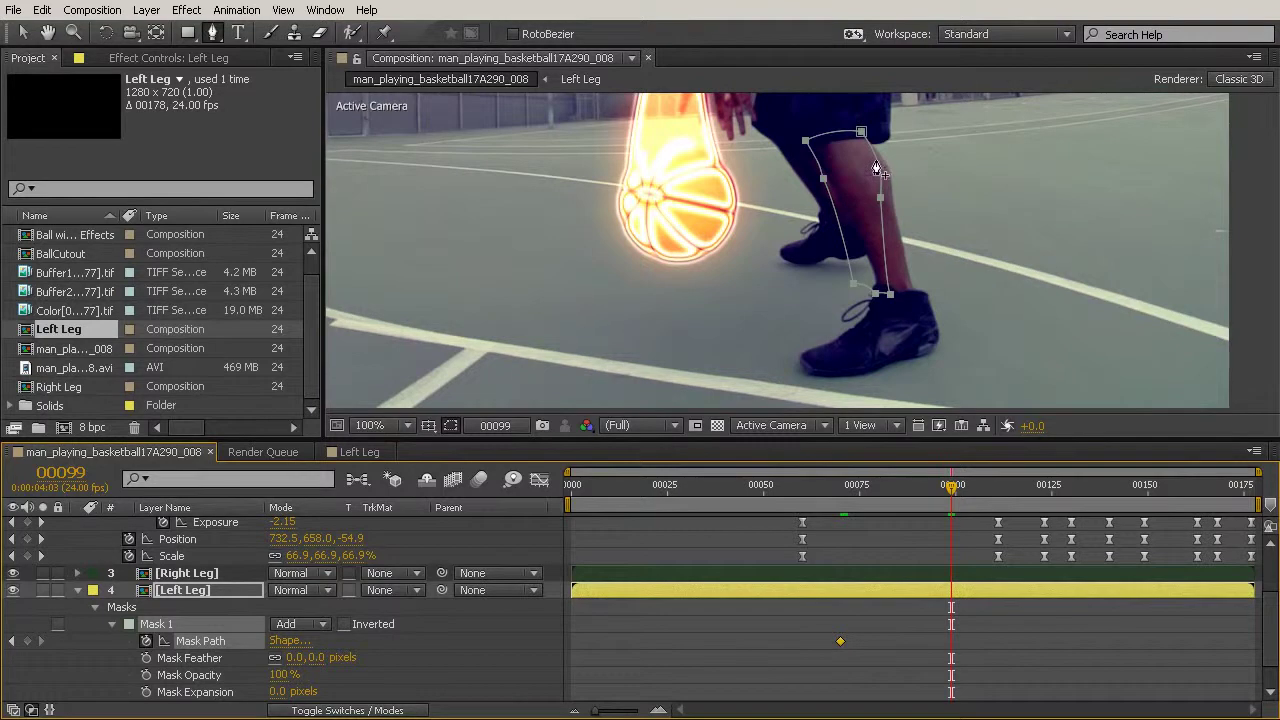
{"action": "key", "text": "v"}
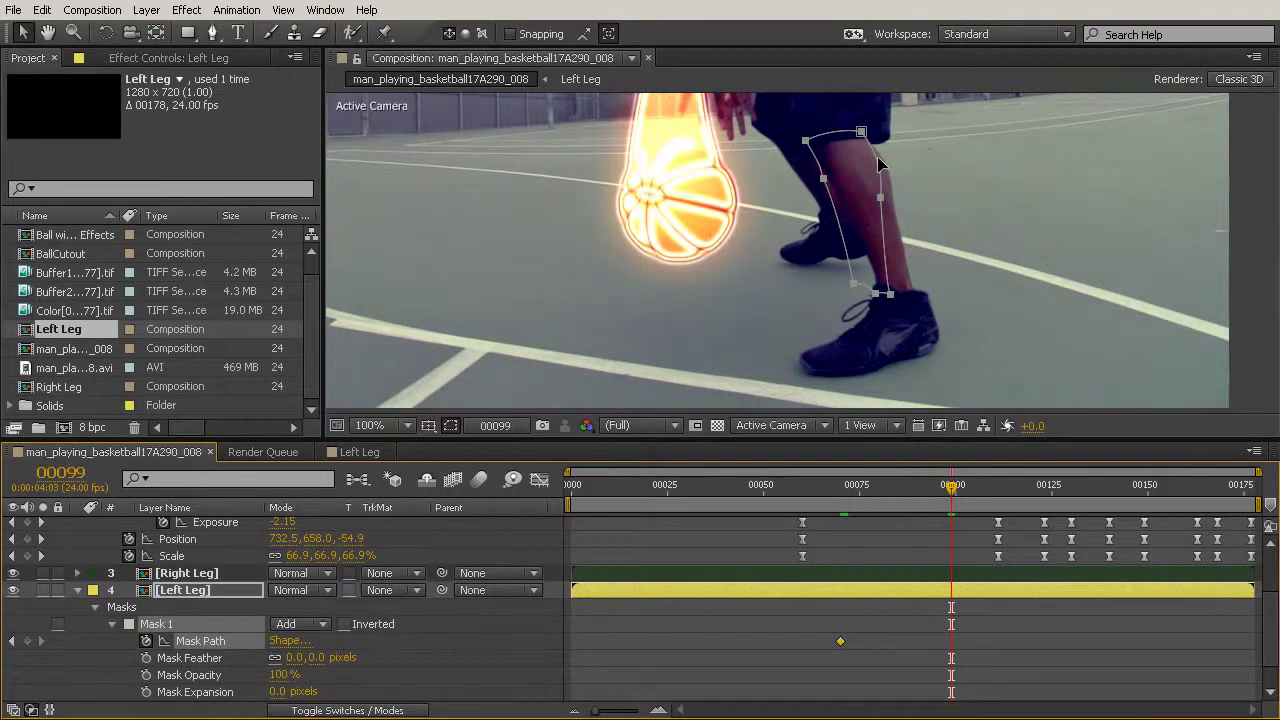
{"action": "double_click", "coordinate": [879, 163]}
{"action": "left_click_drag", "start_coordinate": [912, 123], "coordinate": [890, 175]}
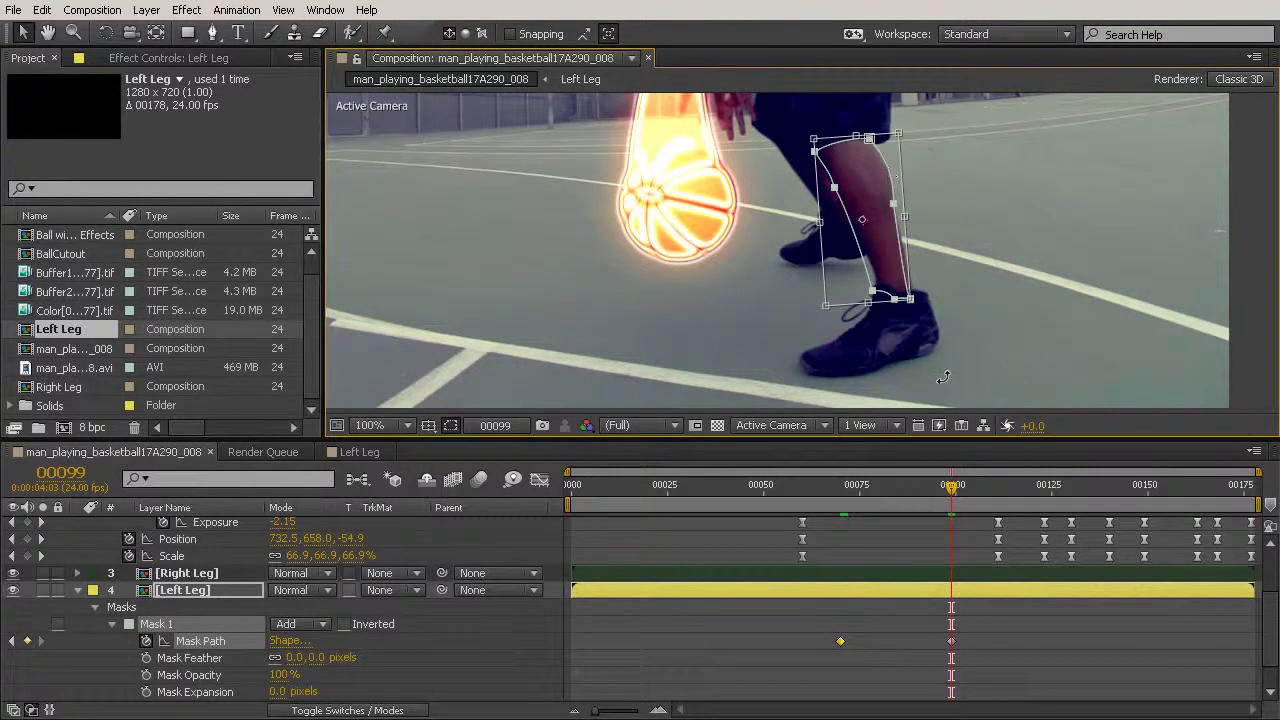
{"action": "key", "text": "Return"}
Refine the mask at frame 99 by fitting its ankle points to the shoe top and its inner edge to the leg
{"action": "key", "text": "period"}
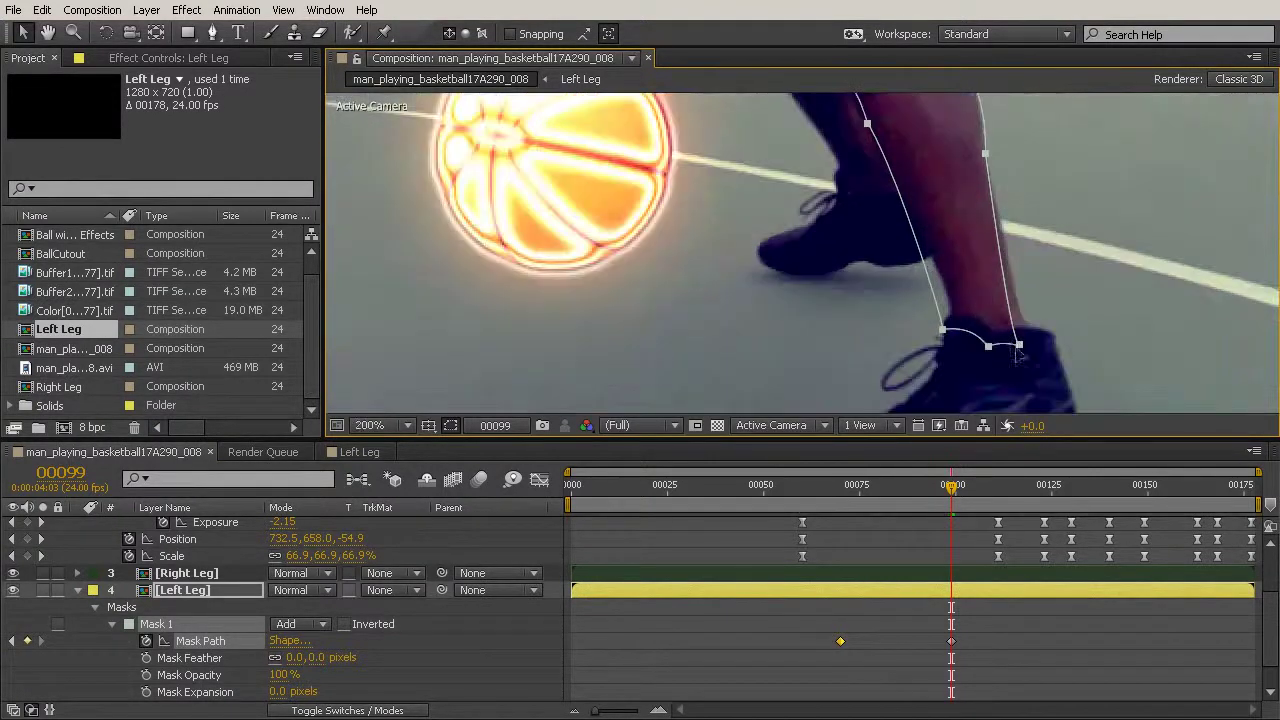
{"action": "left_click_drag", "start_coordinate": [1057, 305], "coordinate": [929, 353]}
{"action": "left_click_drag", "start_coordinate": [1020, 345], "coordinate": [1026, 342]}
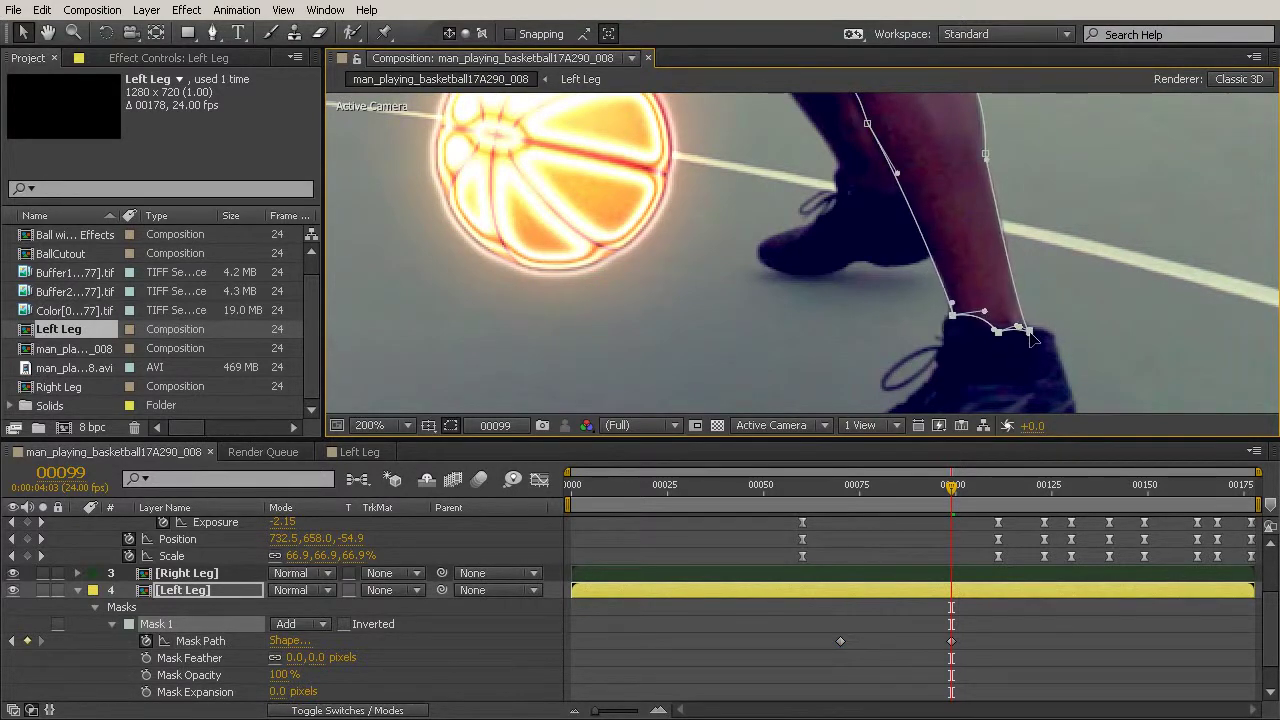
{"action": "left_click_drag", "start_coordinate": [767, 237], "coordinate": [838, 377]}
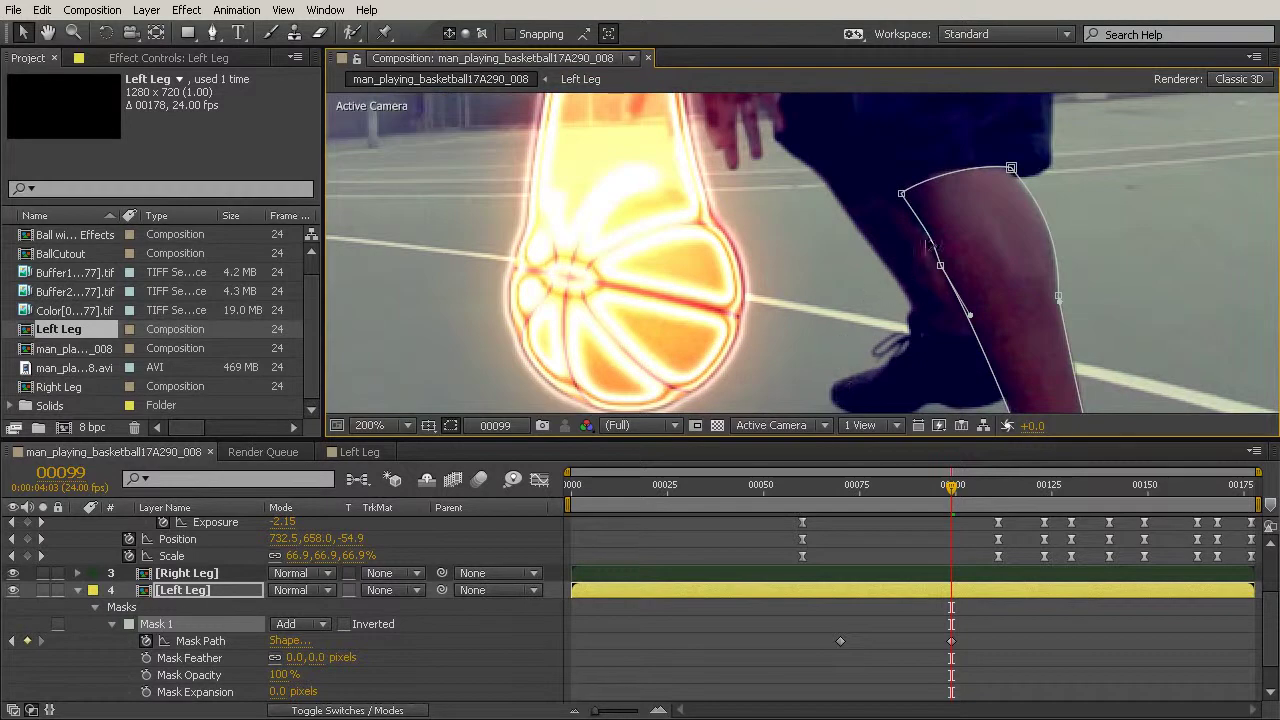
{"action": "left_click", "coordinate": [938, 266]}
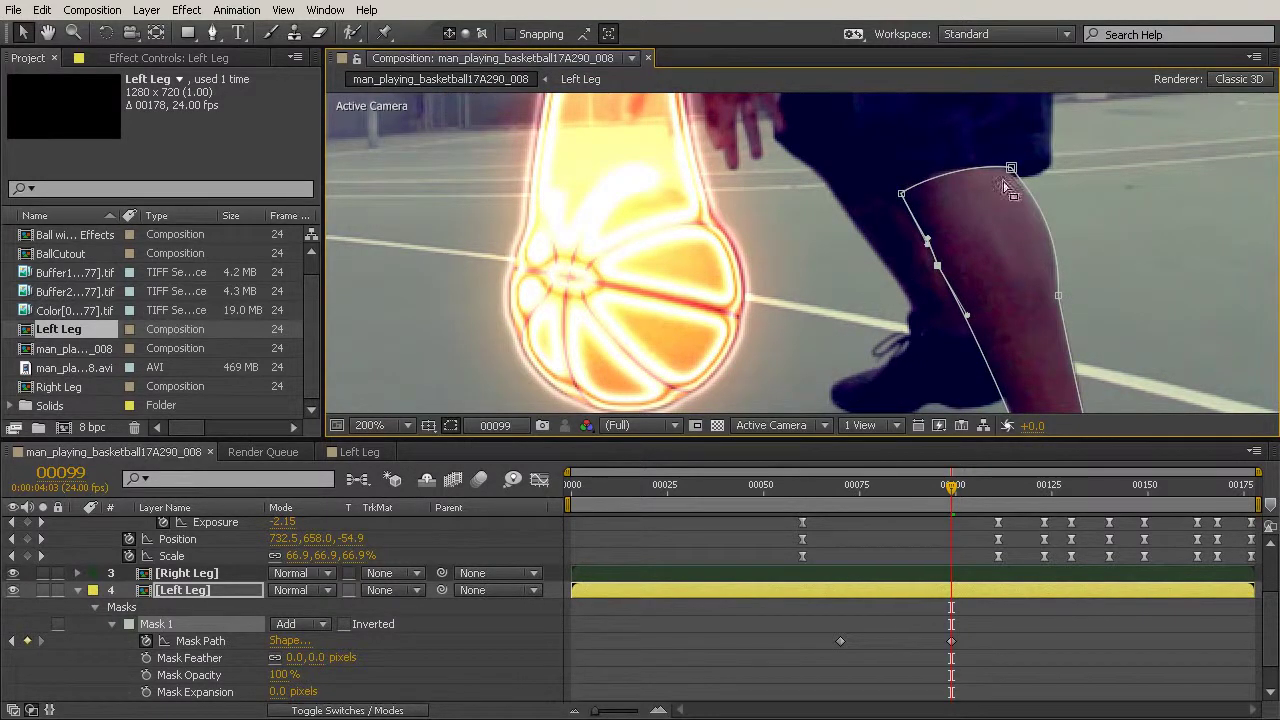
{"action": "left_click", "coordinate": [1010, 169]}
{"action": "left_click", "coordinate": [1128, 310]}
{"action": "scroll", "coordinate": [1130, 311], "scroll_direction": "down", "scroll_amount": 1}
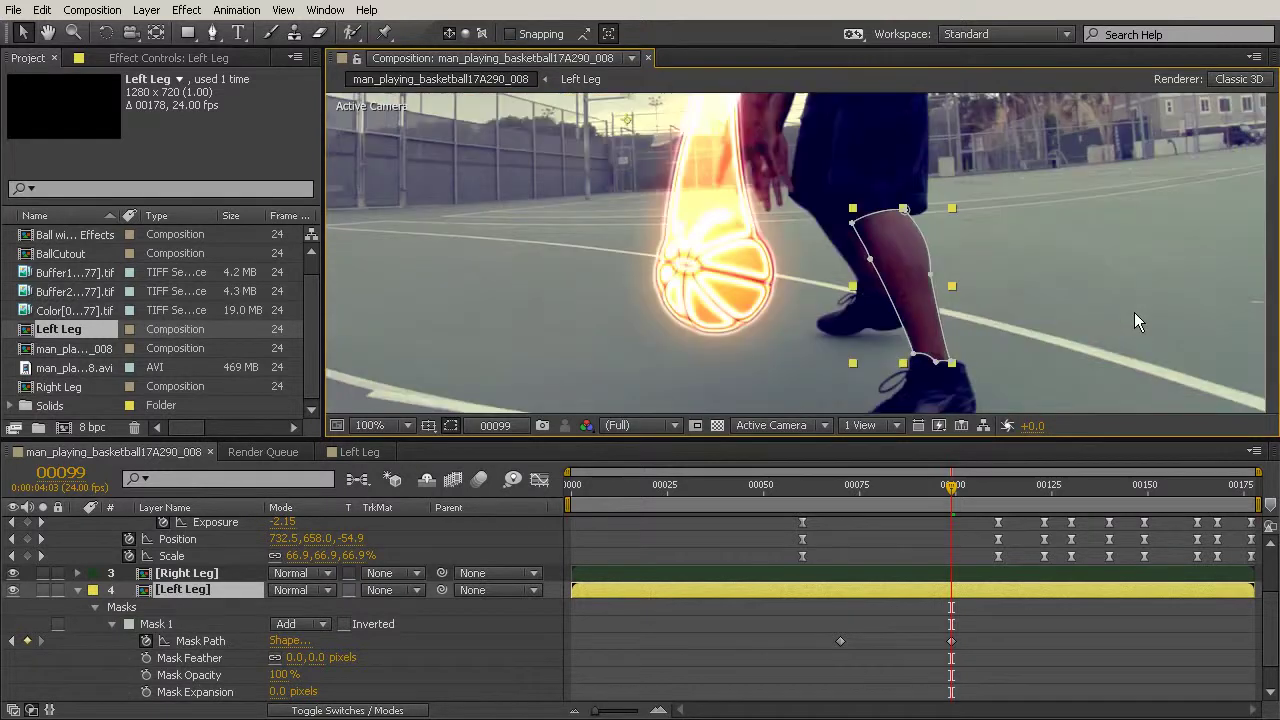
{"action": "left_click_drag", "start_coordinate": [1133, 312], "coordinate": [1112, 236]}
Move the current time to frame 142 and shift the whole mask onto the front leg
{"action": "left_click_drag", "start_coordinate": [955, 485], "coordinate": [964, 530]}
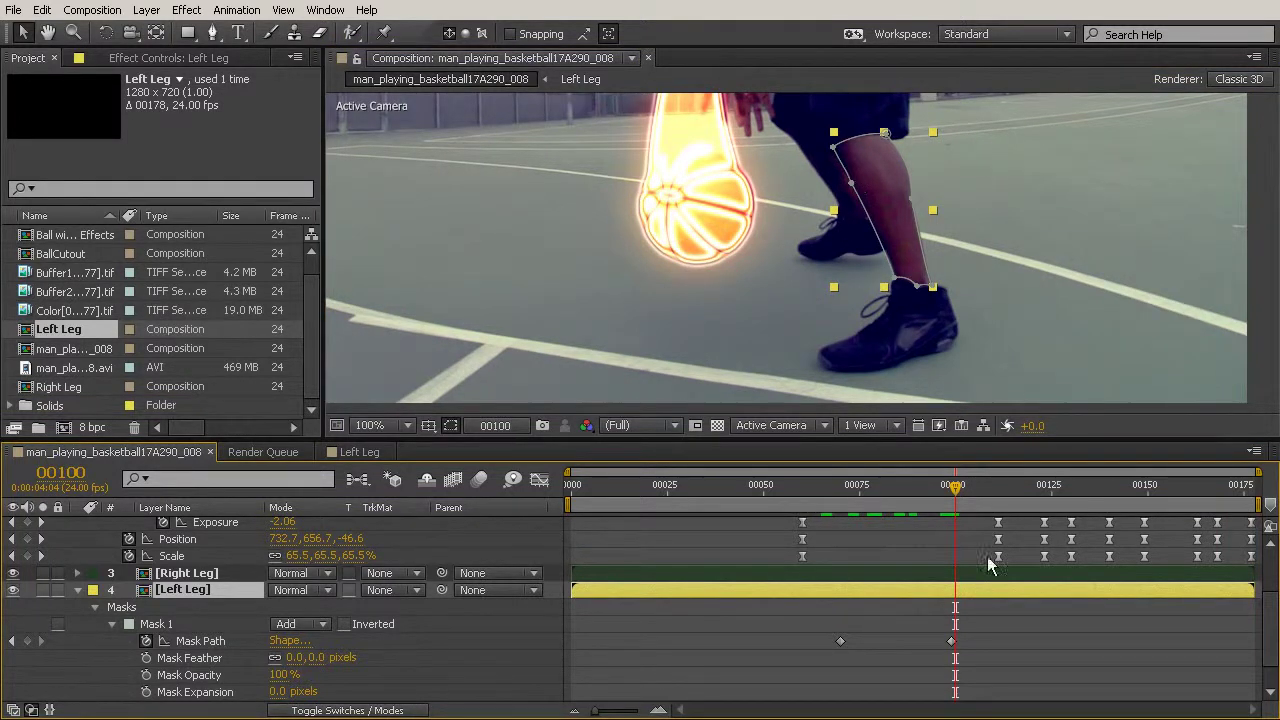
{"action": "left_click_drag", "start_coordinate": [985, 491], "coordinate": [1141, 480]}
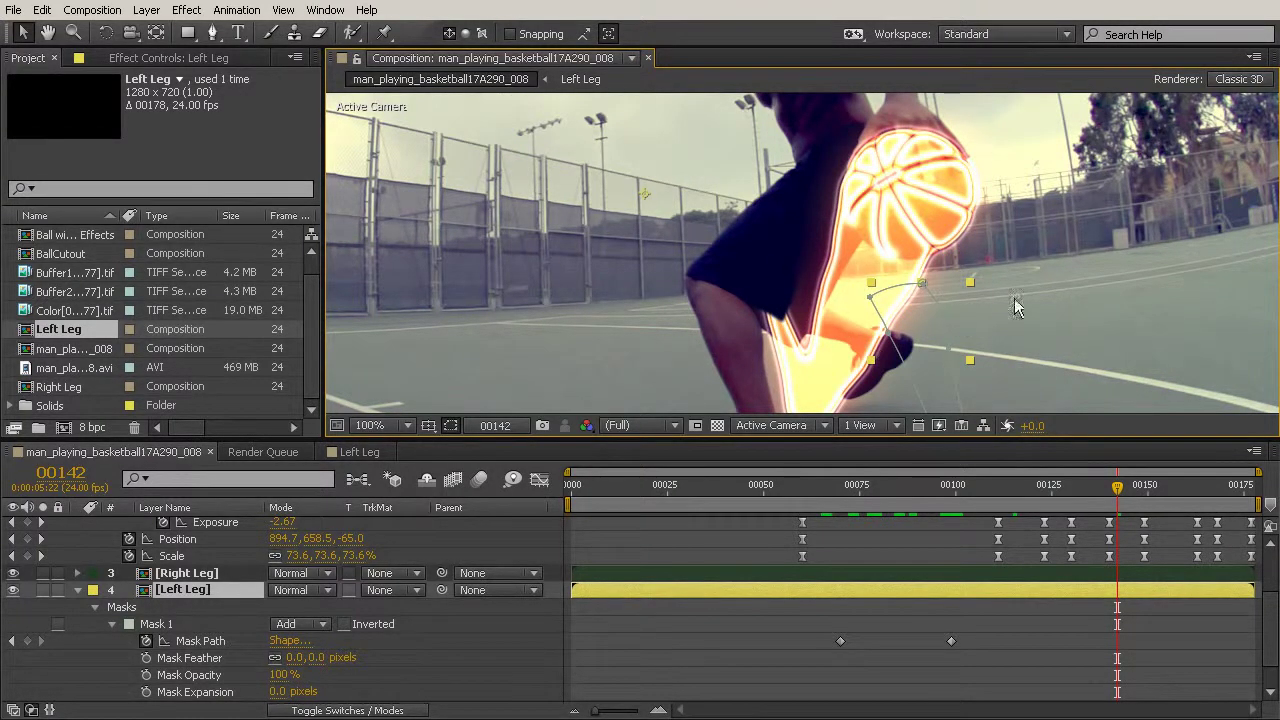
{"action": "left_click_drag", "start_coordinate": [972, 310], "coordinate": [1009, 221]}
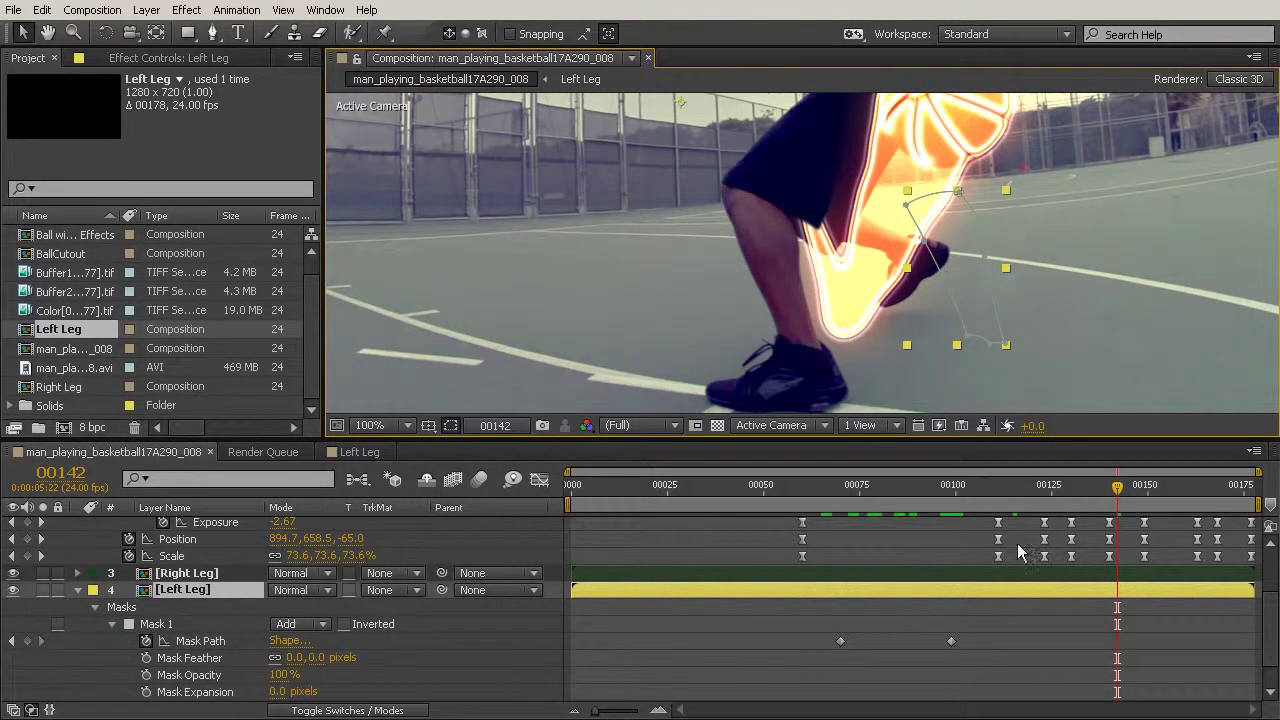
{"action": "double_click", "coordinate": [985, 241]}
{"action": "left_click_drag", "start_coordinate": [985, 254], "coordinate": [800, 258]}
{"action": "scroll", "coordinate": [850, 376], "scroll_direction": "up", "scroll_amount": 1}
{"action": "left_click_drag", "start_coordinate": [851, 366], "coordinate": [814, 278]}
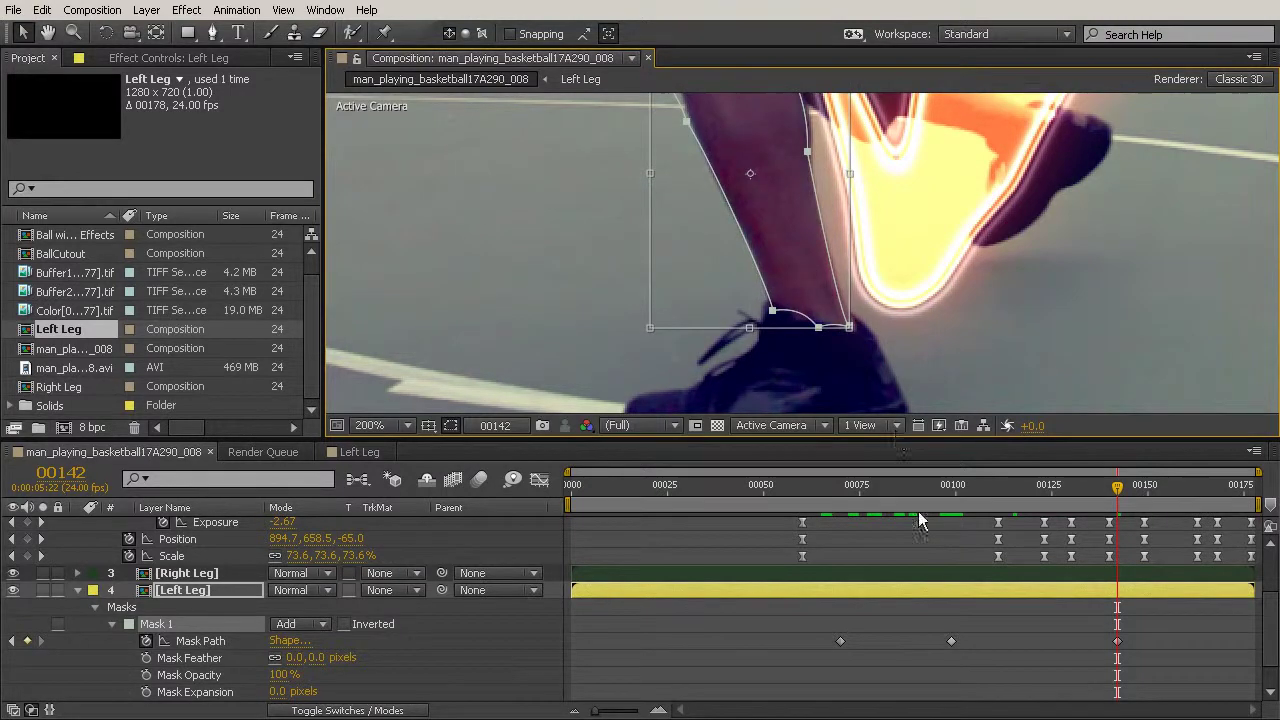
Reshape the mask at frame 142 by moving its ankle point and both shorts hem corners to the leg outline
{"action": "left_click", "coordinate": [1117, 642]}
{"action": "left_click", "coordinate": [868, 339]}
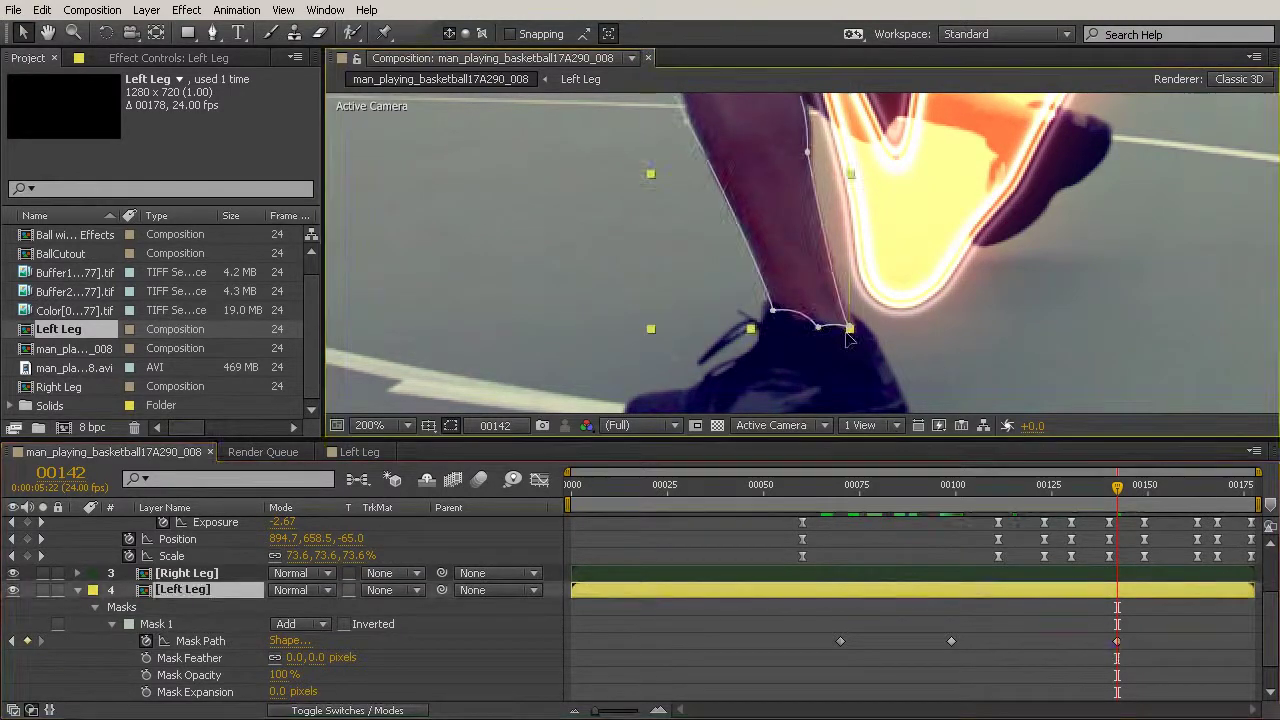
{"action": "left_click_drag", "start_coordinate": [820, 328], "coordinate": [857, 332]}
{"action": "left_click_drag", "start_coordinate": [805, 151], "coordinate": [821, 298]}
{"action": "left_click_drag", "start_coordinate": [764, 156], "coordinate": [786, 186]}
{"action": "left_click_drag", "start_coordinate": [660, 181], "coordinate": [667, 137]}
{"action": "left_click_drag", "start_coordinate": [689, 186], "coordinate": [670, 190]}
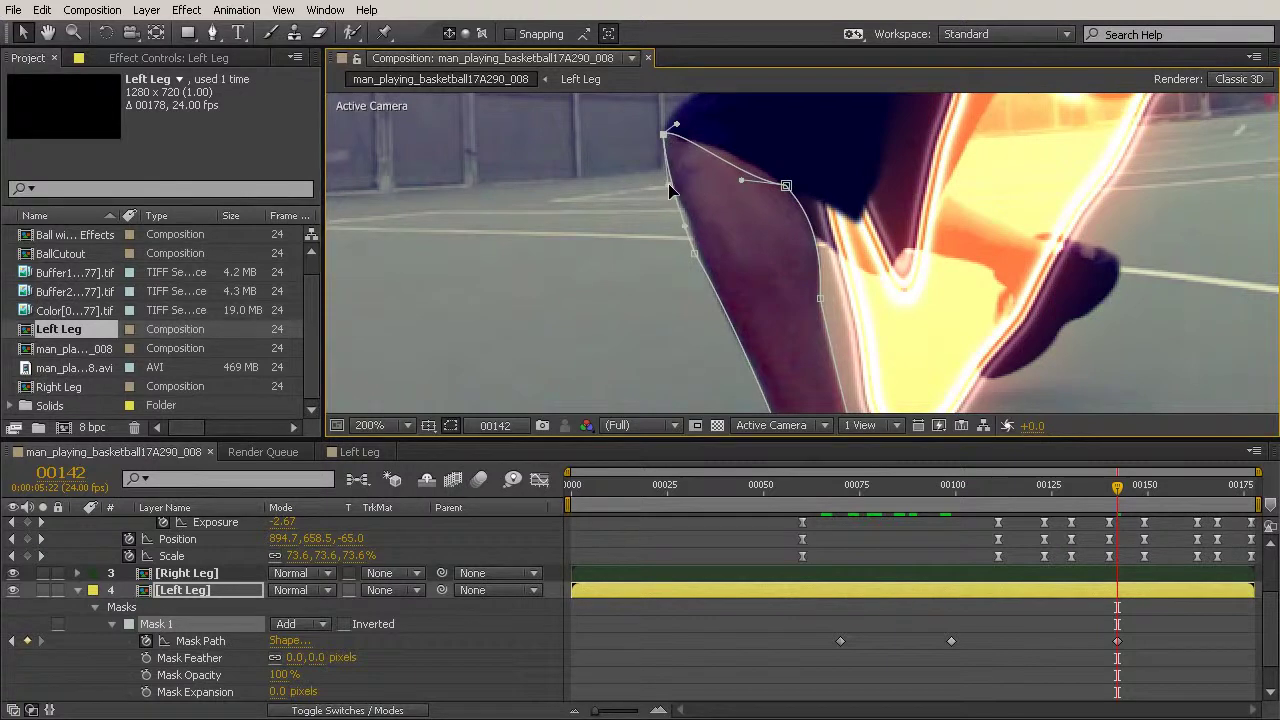
Adjust the mask's curve handles along the shorts hem and shin, and fit its front ankle corner to the shoe top
{"action": "left_click_drag", "start_coordinate": [676, 125], "coordinate": [750, 178]}
{"action": "left_click_drag", "start_coordinate": [700, 251], "coordinate": [700, 232]}
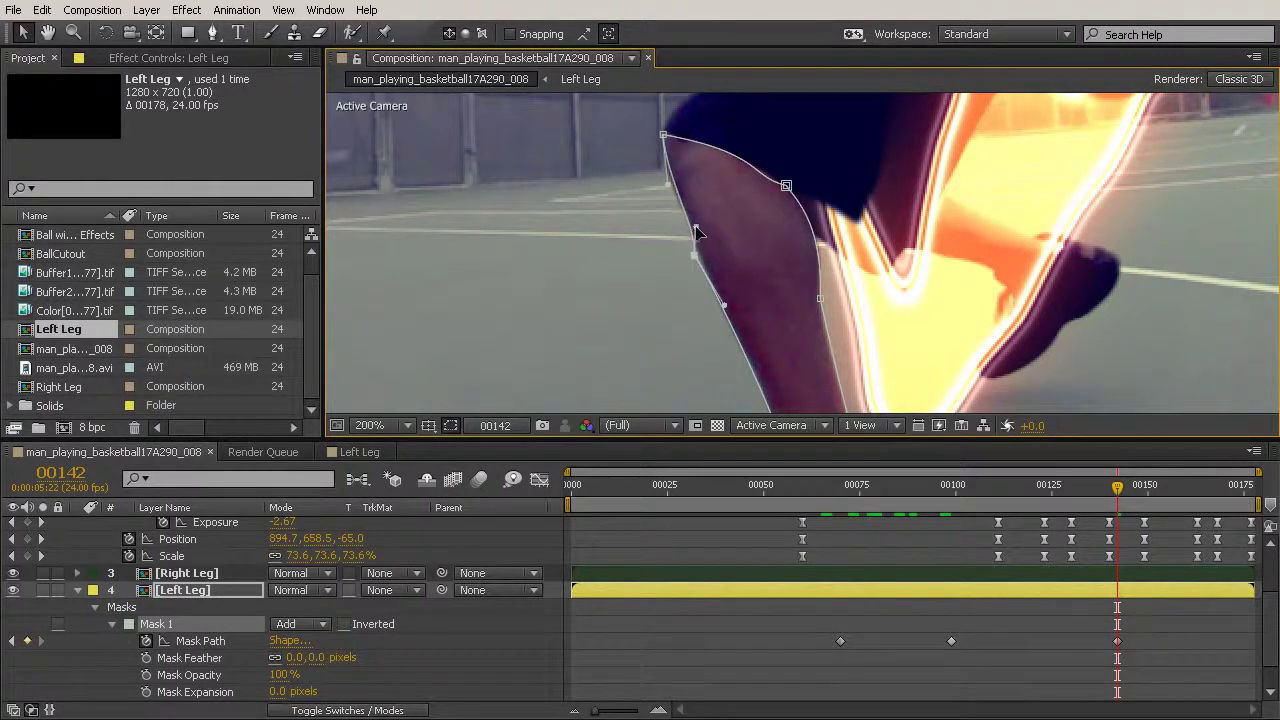
{"action": "left_click_drag", "start_coordinate": [695, 228], "coordinate": [698, 220]}
{"action": "key", "text": "F5"}
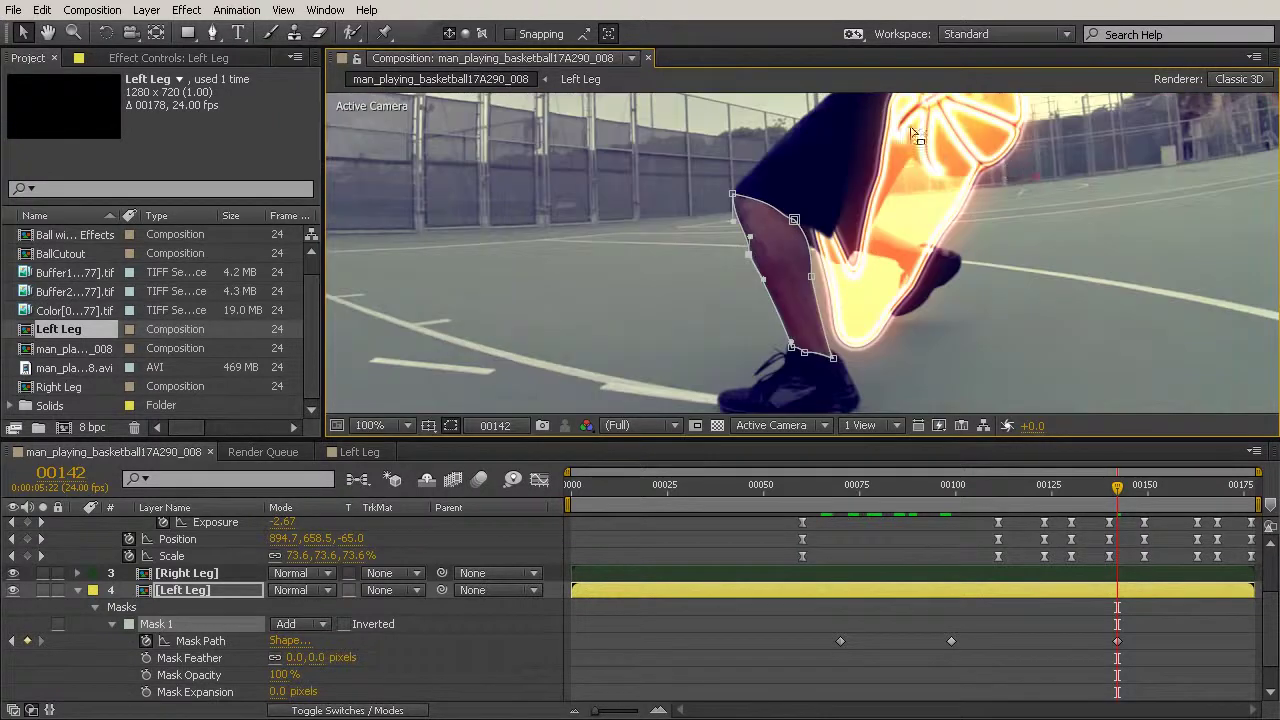
{"action": "scroll", "coordinate": [826, 375], "scroll_direction": "up", "scroll_amount": 2}
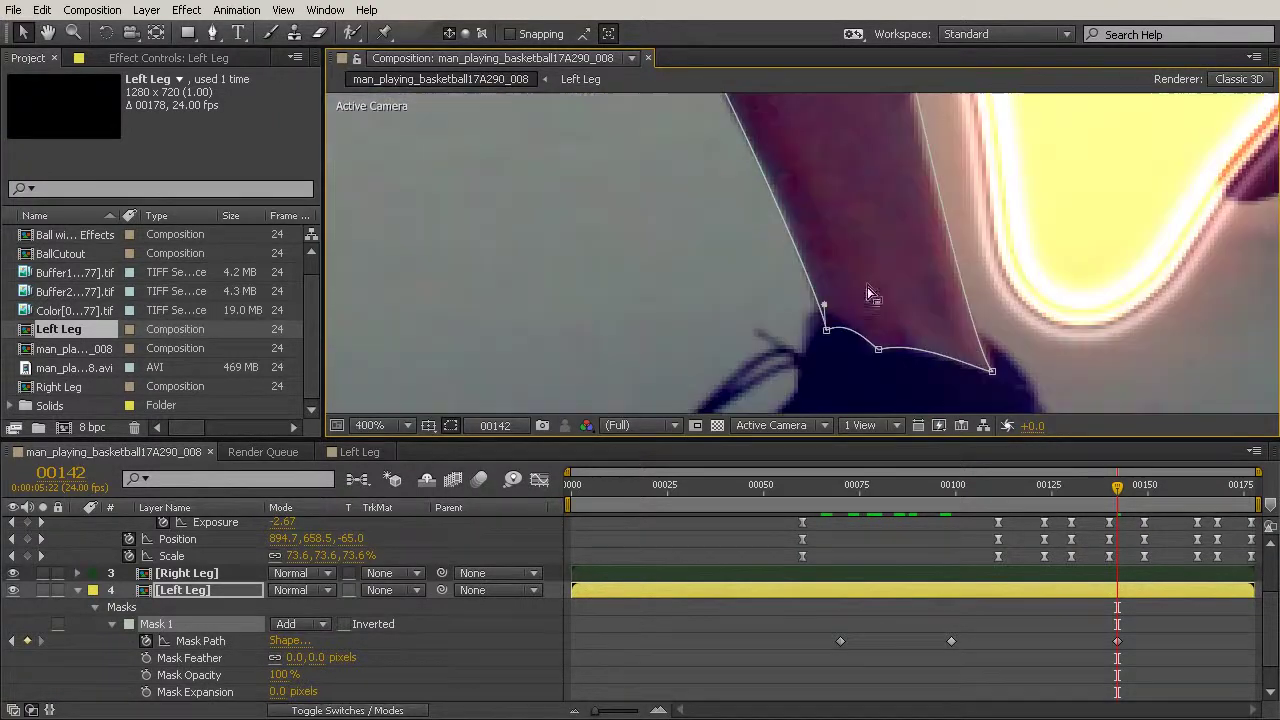
{"action": "left_click_drag", "start_coordinate": [822, 320], "coordinate": [852, 318]}
{"action": "scroll", "coordinate": [852, 318], "scroll_direction": "down", "scroll_amount": 3}
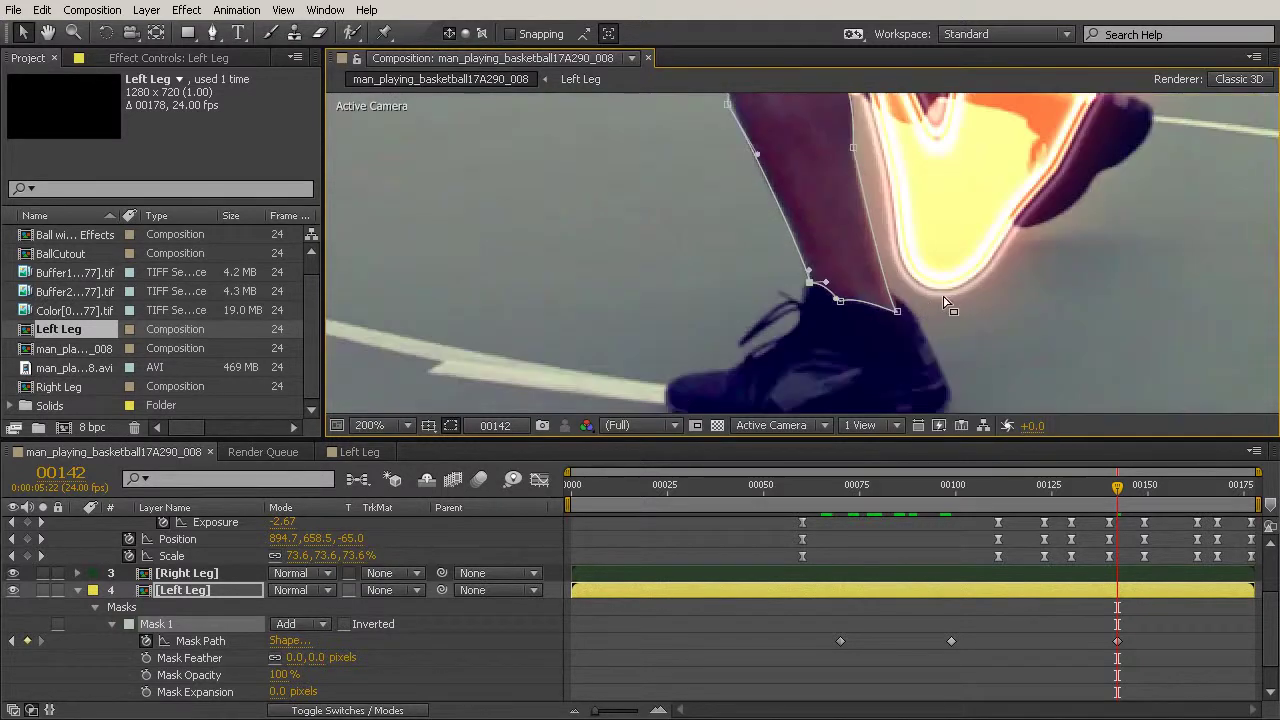
{"action": "left_click_drag", "start_coordinate": [858, 228], "coordinate": [898, 293]}
Move the current time to frame 120 and start a free transform of the mask around the front leg
{"action": "left_click", "coordinate": [1033, 485]}
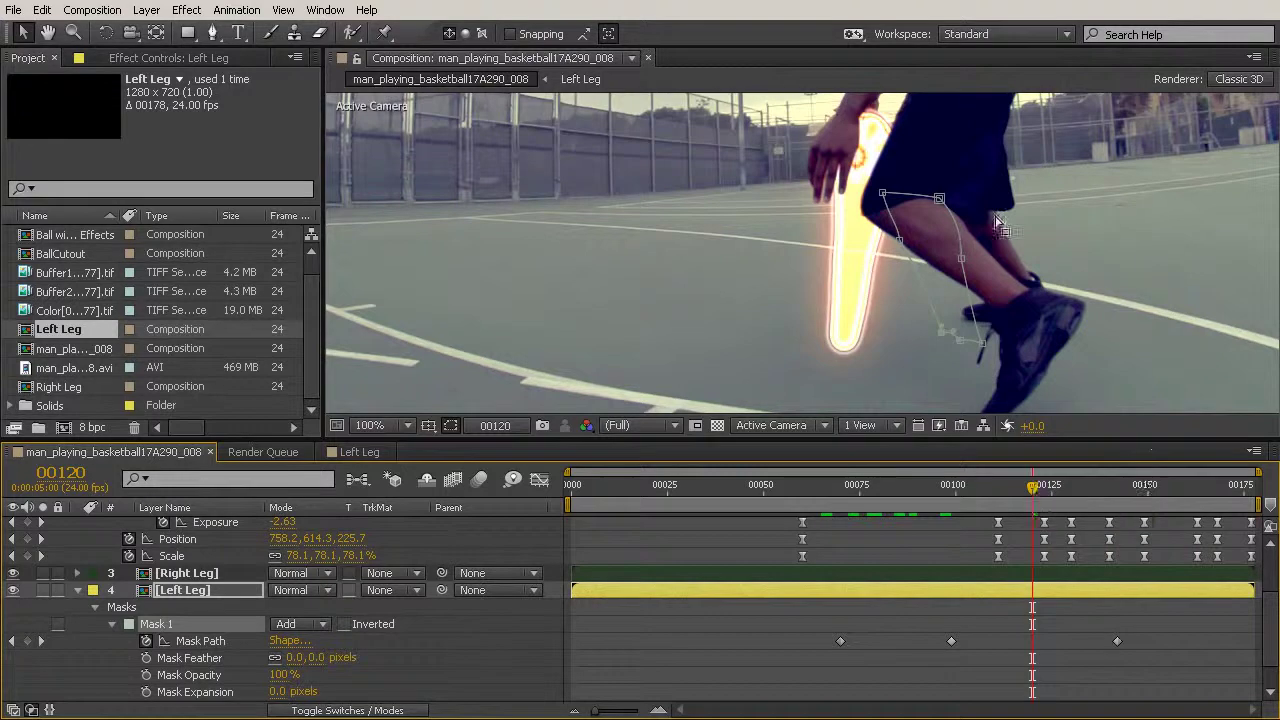
{"action": "double_click", "coordinate": [952, 230]}
{"action": "key", "text": "Return"}
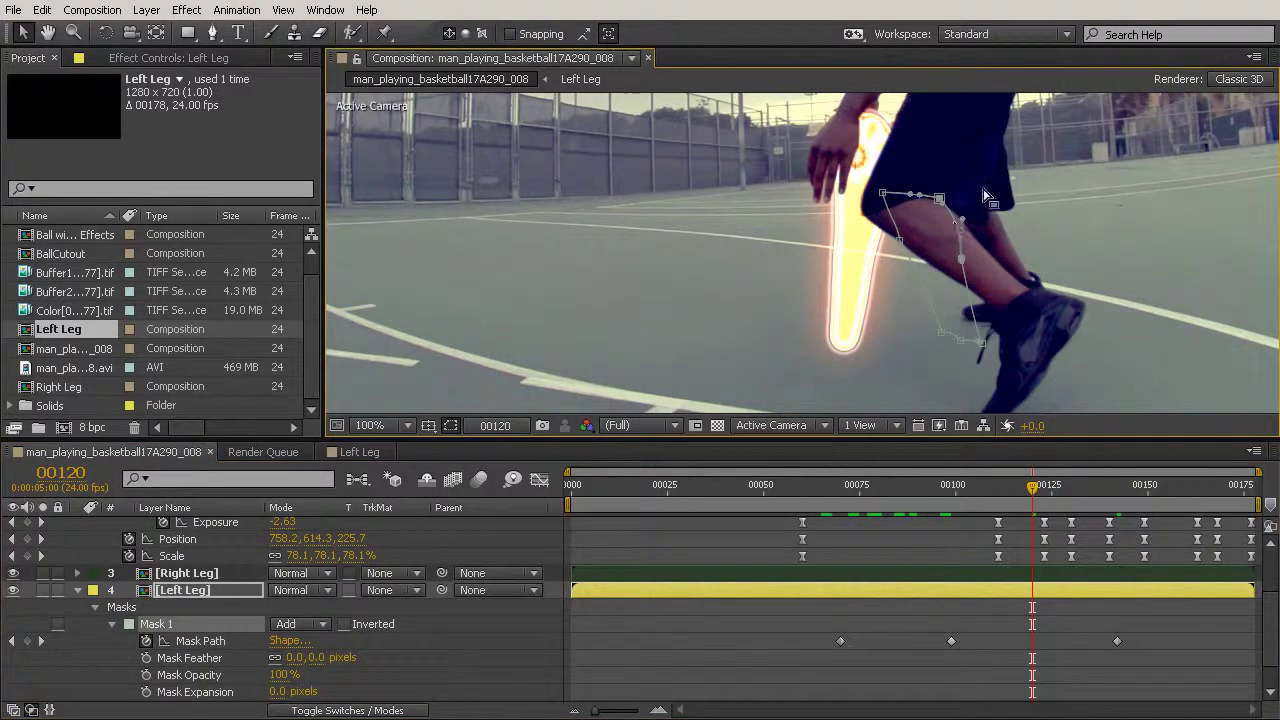
{"action": "double_click", "coordinate": [903, 197]}
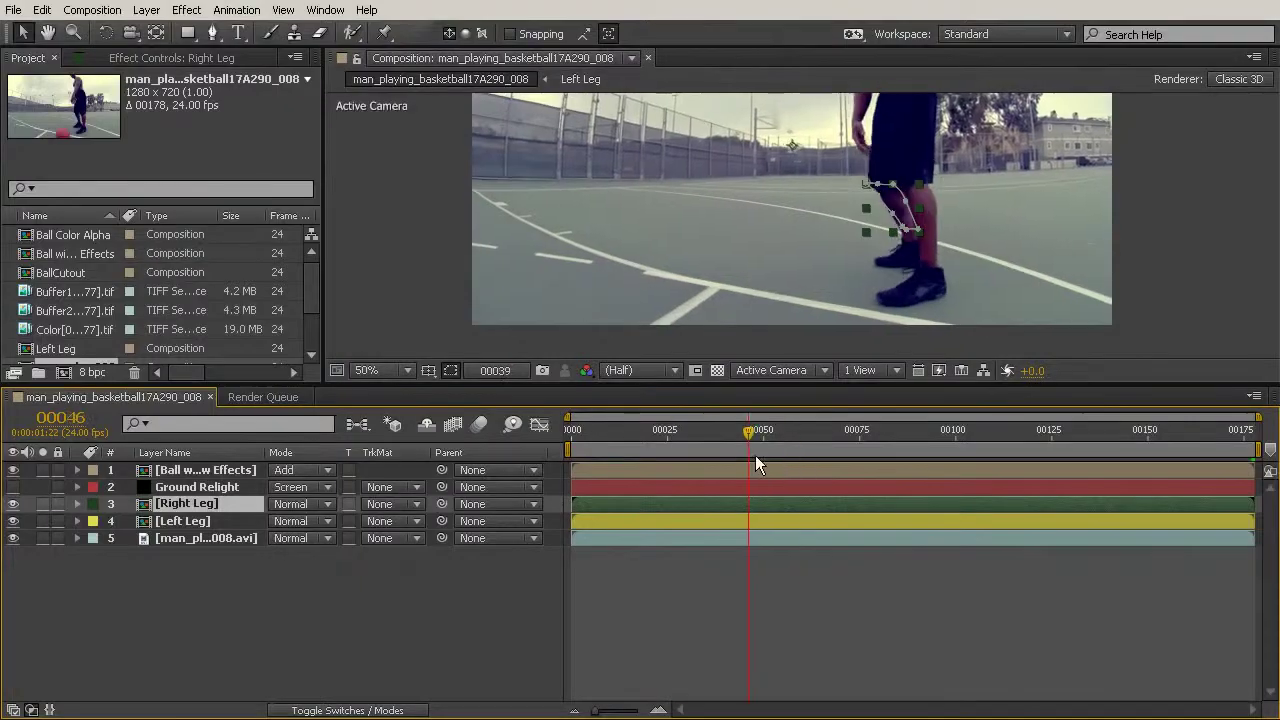
Scrub through the footage with the Left Leg layer selected to check how its mask follows the leg
{"action": "left_click_drag", "start_coordinate": [756, 457], "coordinate": [916, 469]}
{"action": "left_click", "coordinate": [127, 583]}
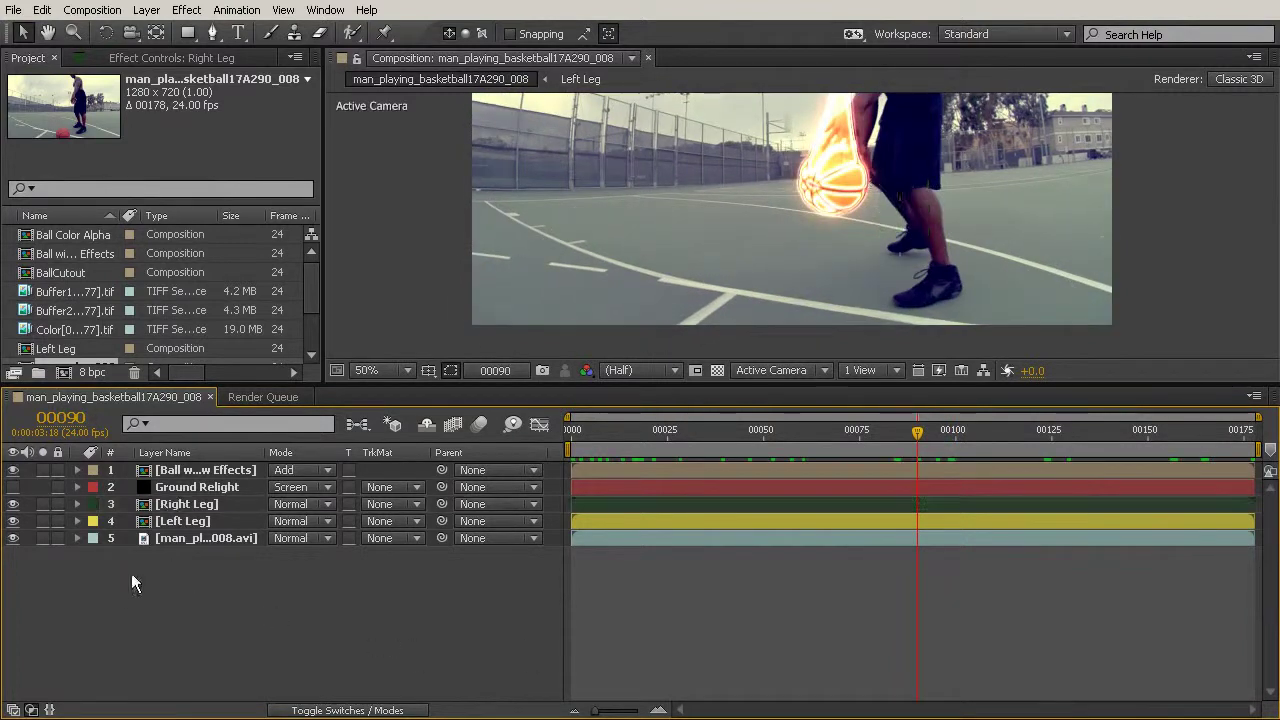
{"action": "left_click", "coordinate": [175, 521]}
{"action": "left_click_drag", "start_coordinate": [595, 428], "coordinate": [852, 436]}
{"action": "left_click_drag", "start_coordinate": [980, 445], "coordinate": [1243, 450]}
{"action": "left_click", "coordinate": [965, 437]}
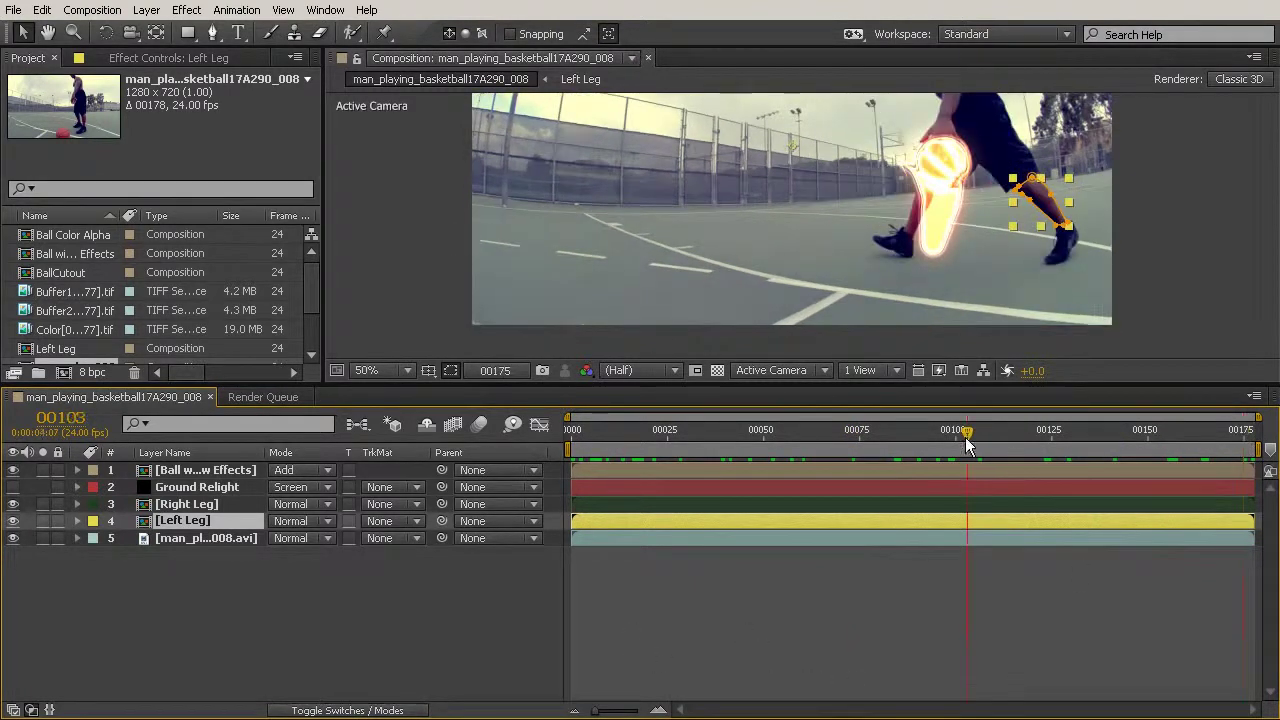
{"action": "left_click", "coordinate": [1047, 433]}
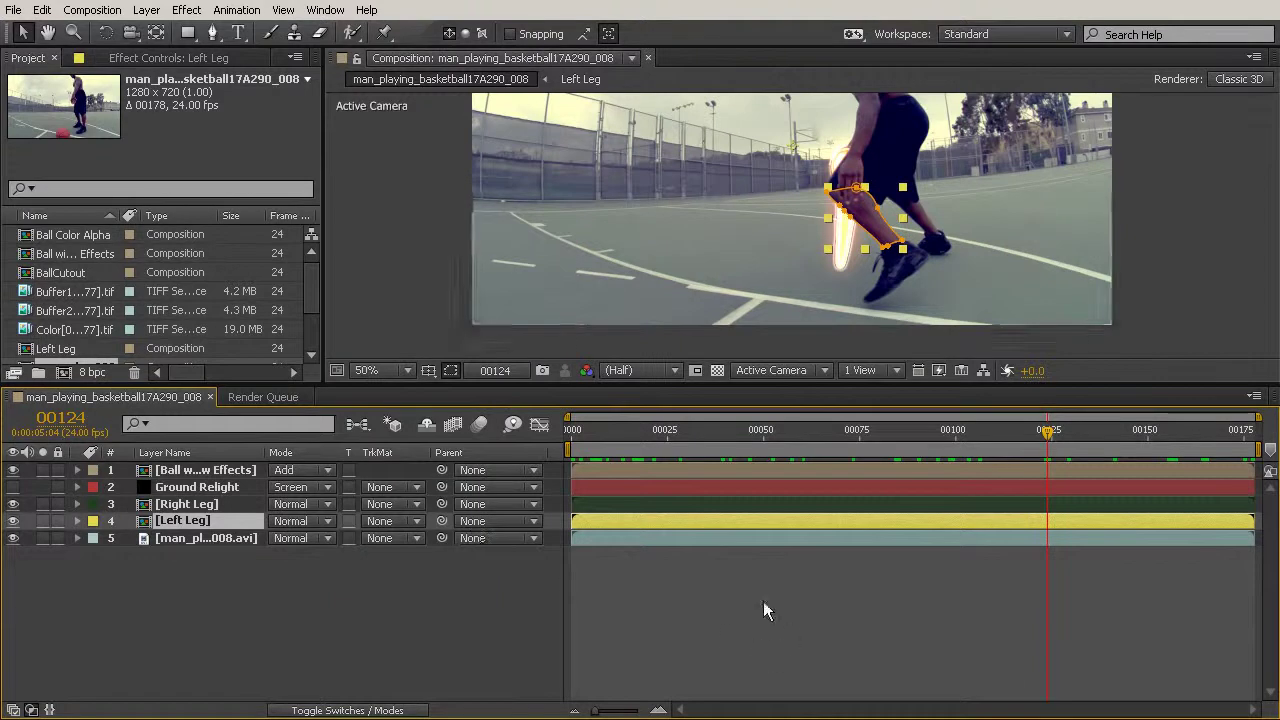
Expand the Left Leg layer's Mask 2, go to frame 70 and examine all its Mask Path keyframes
{"action": "left_click", "coordinate": [78, 521]}
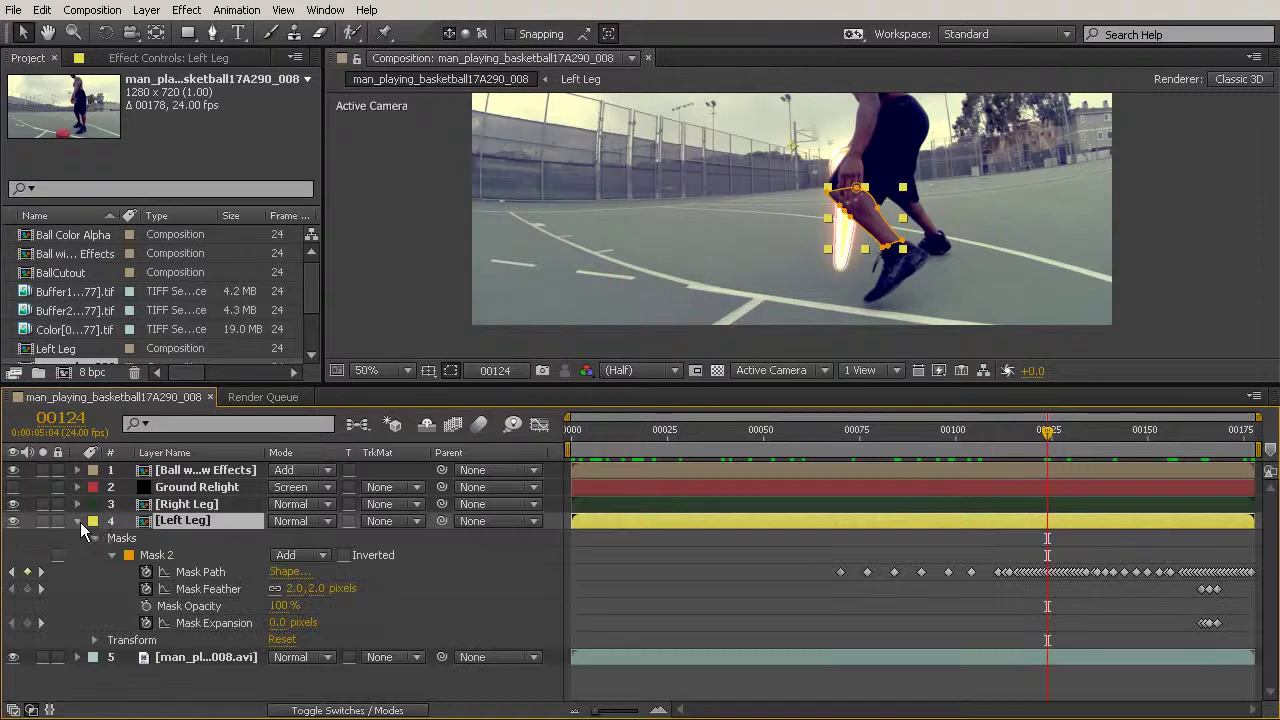
{"action": "left_click", "coordinate": [843, 426]}
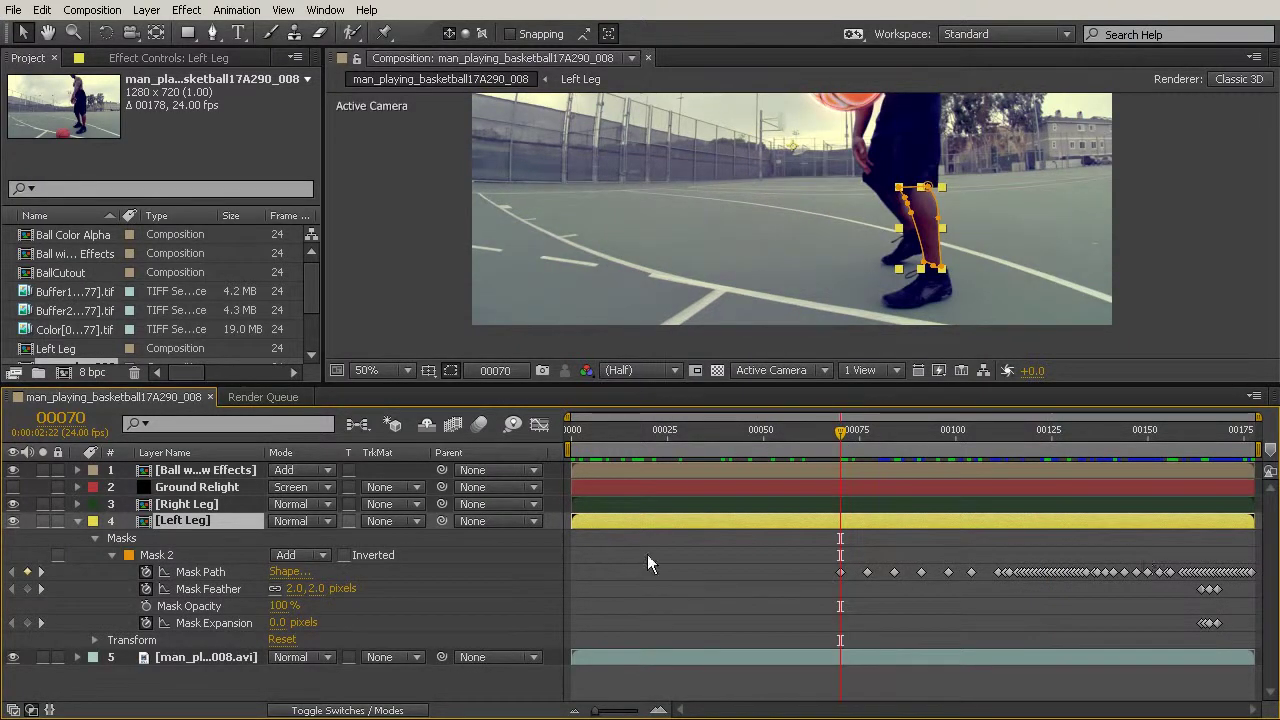
{"action": "left_click_drag", "start_coordinate": [815, 561], "coordinate": [1264, 583]}
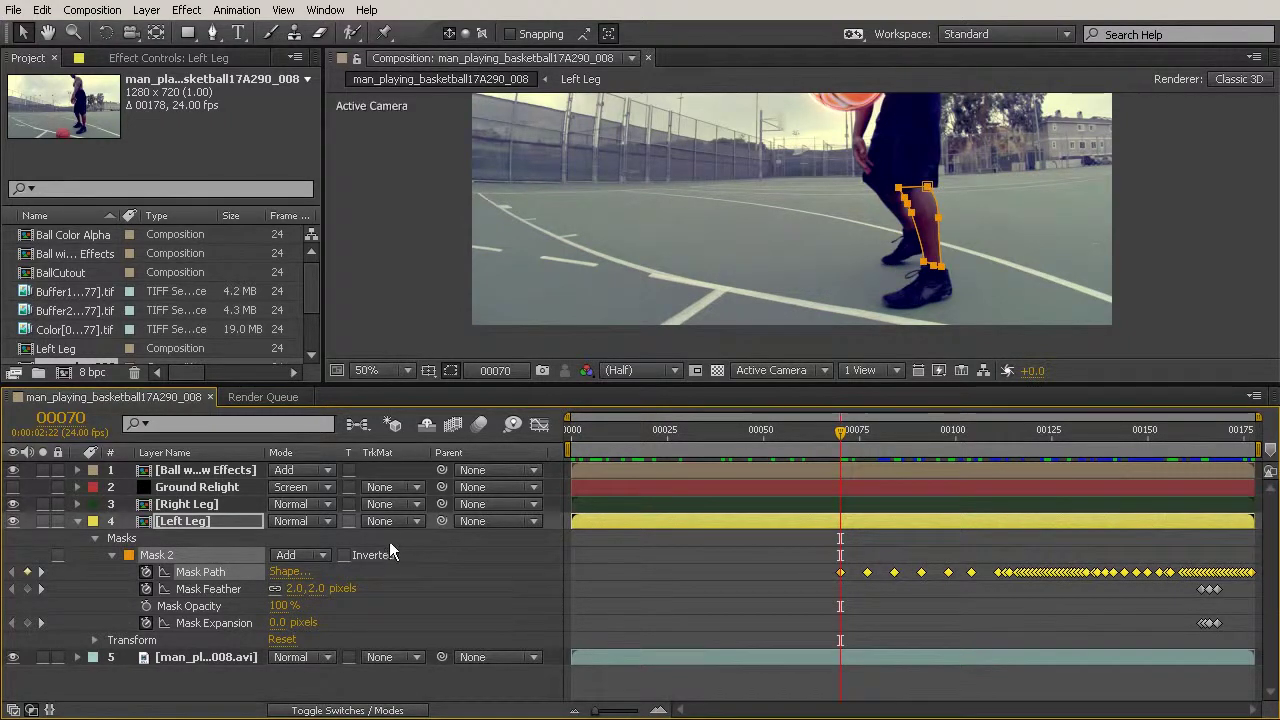
{"action": "left_click", "coordinate": [492, 551]}
Open the Left Leg composition and add a new shape layer to it
{"action": "left_click", "coordinate": [183, 522]}
{"action": "double_click", "coordinate": [180, 521]}
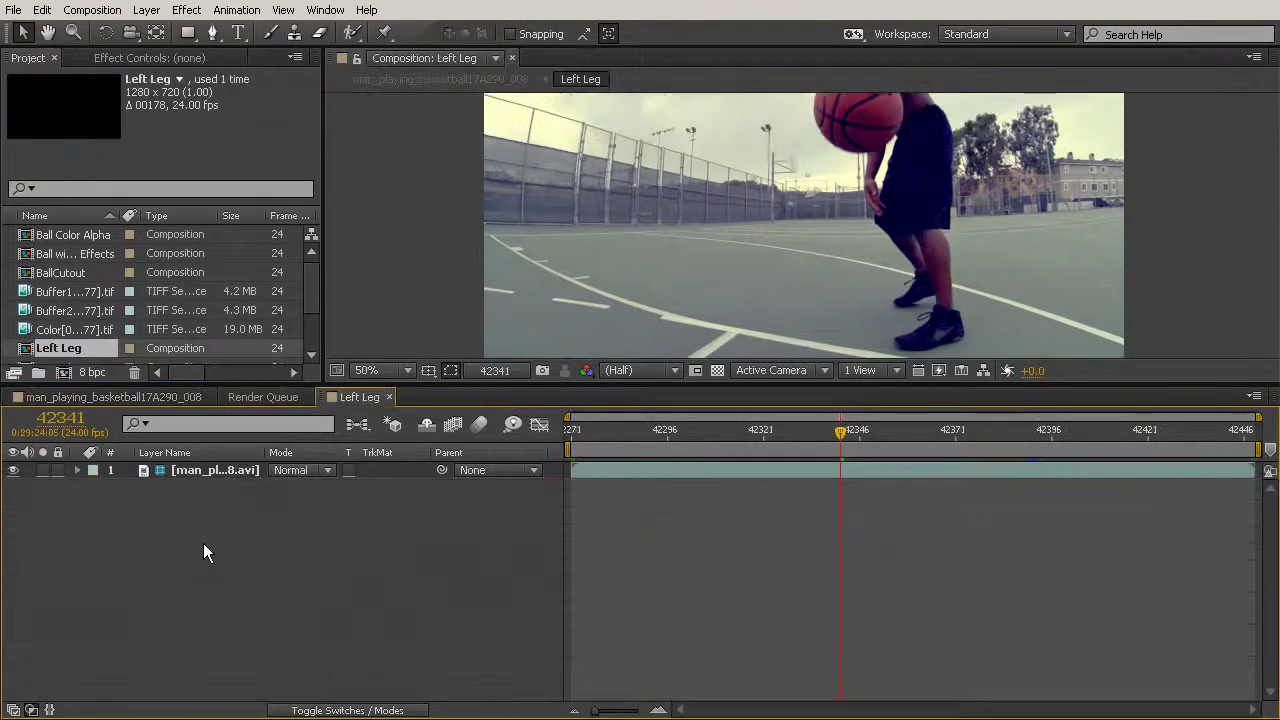
{"action": "left_click", "coordinate": [147, 10]}
{"action": "mouse_move", "coordinate": [150, 30]}
{"action": "left_click", "coordinate": [330, 117]}
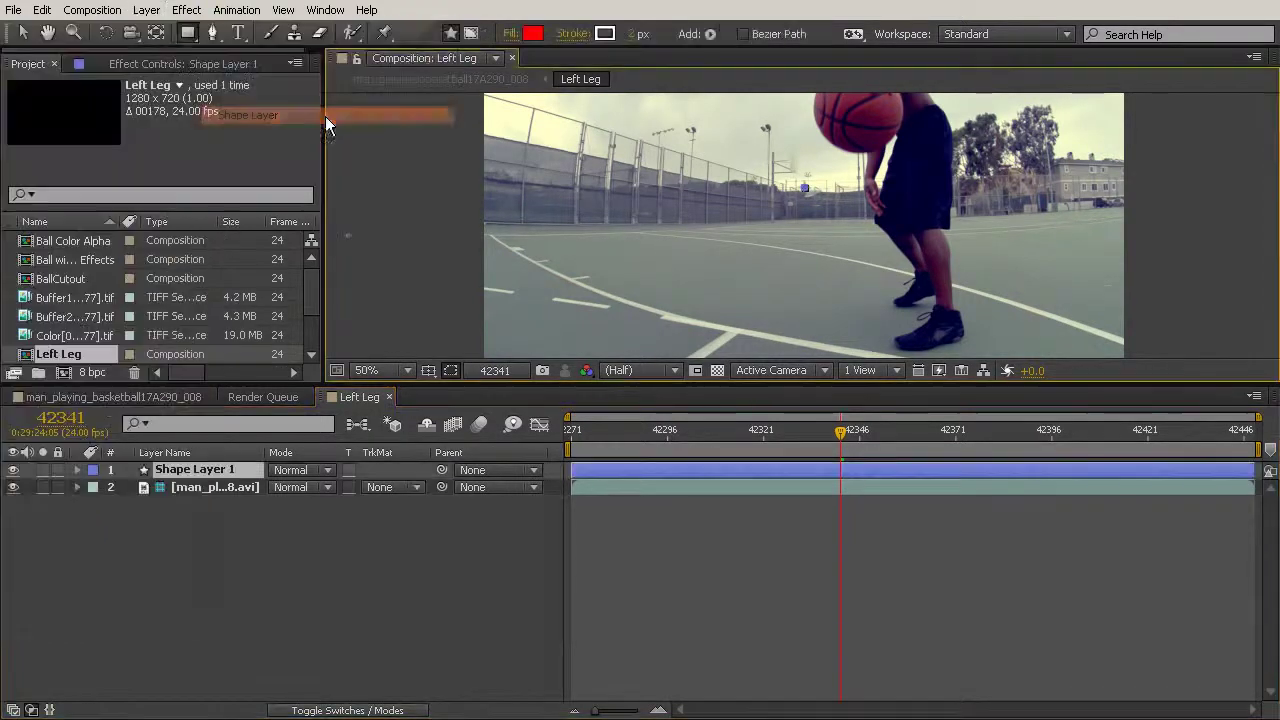
Place a Pen tool path point over the shorts on Shape Layer 1 and expand the contents of Shape 1
{"action": "left_click", "coordinate": [79, 470]}
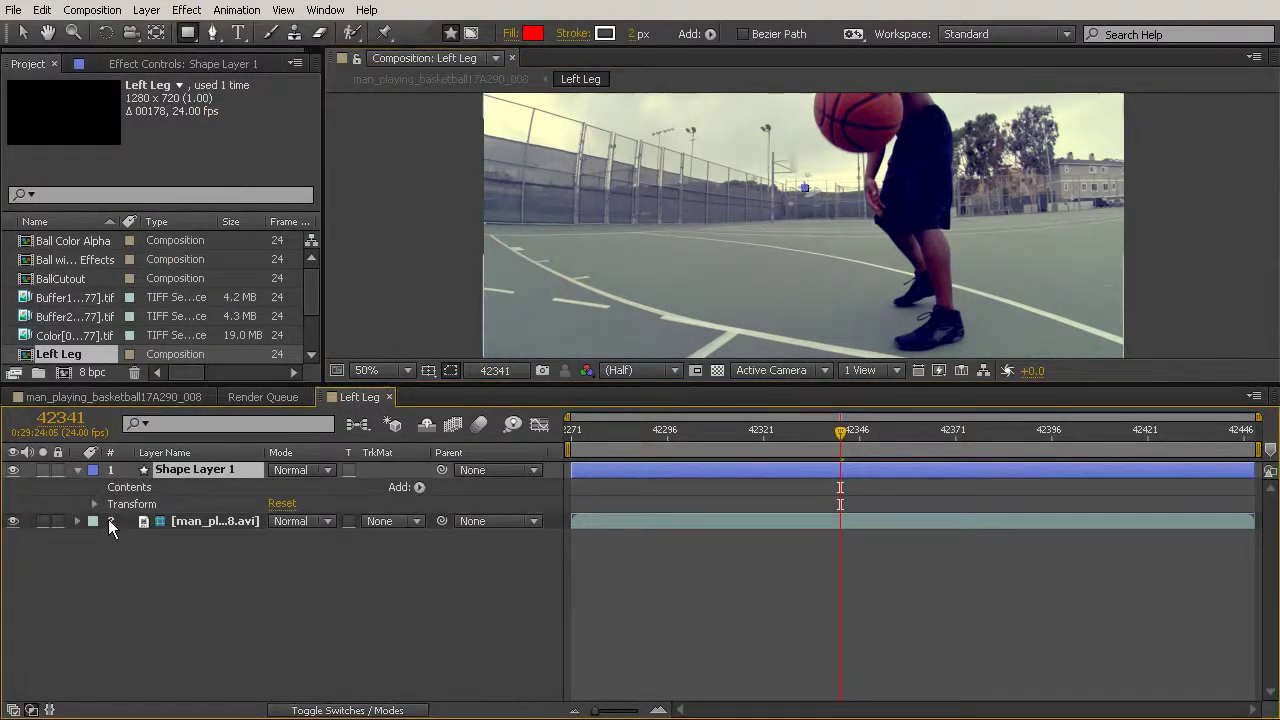
{"action": "left_click", "coordinate": [212, 33]}
{"action": "left_click", "coordinate": [927, 197]}
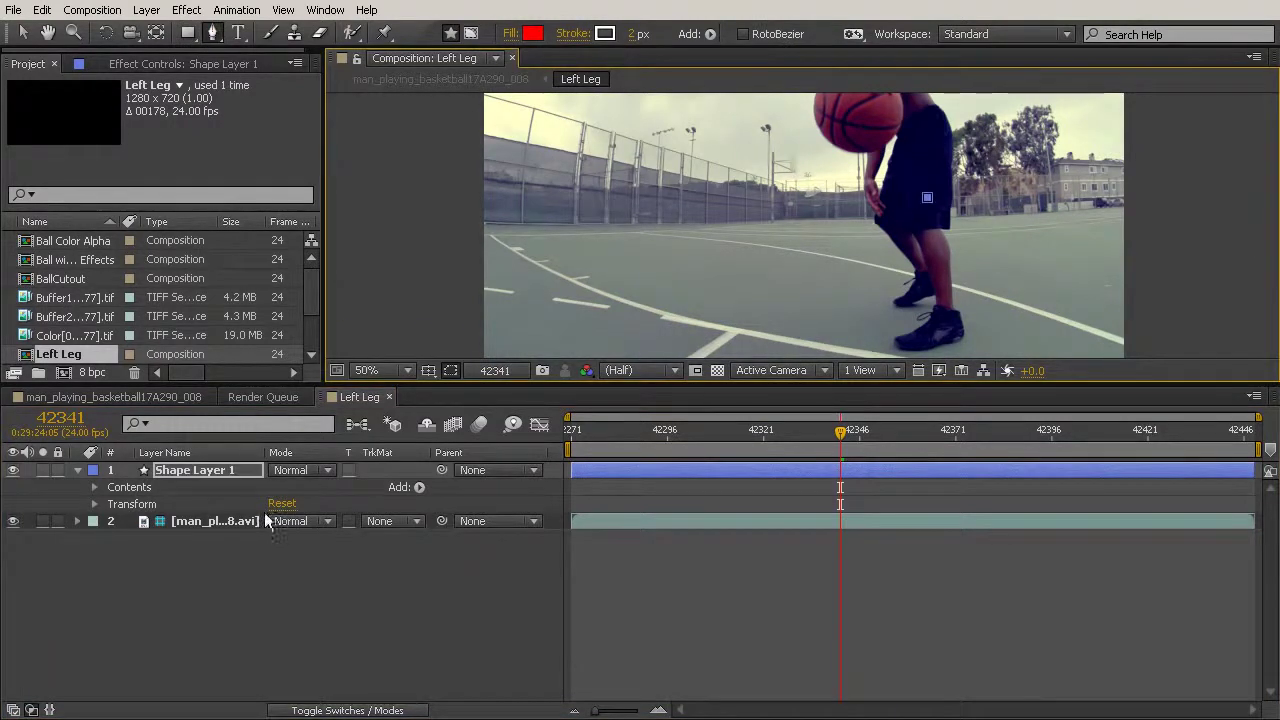
{"action": "left_click", "coordinate": [94, 488]}
{"action": "left_click", "coordinate": [112, 504]}
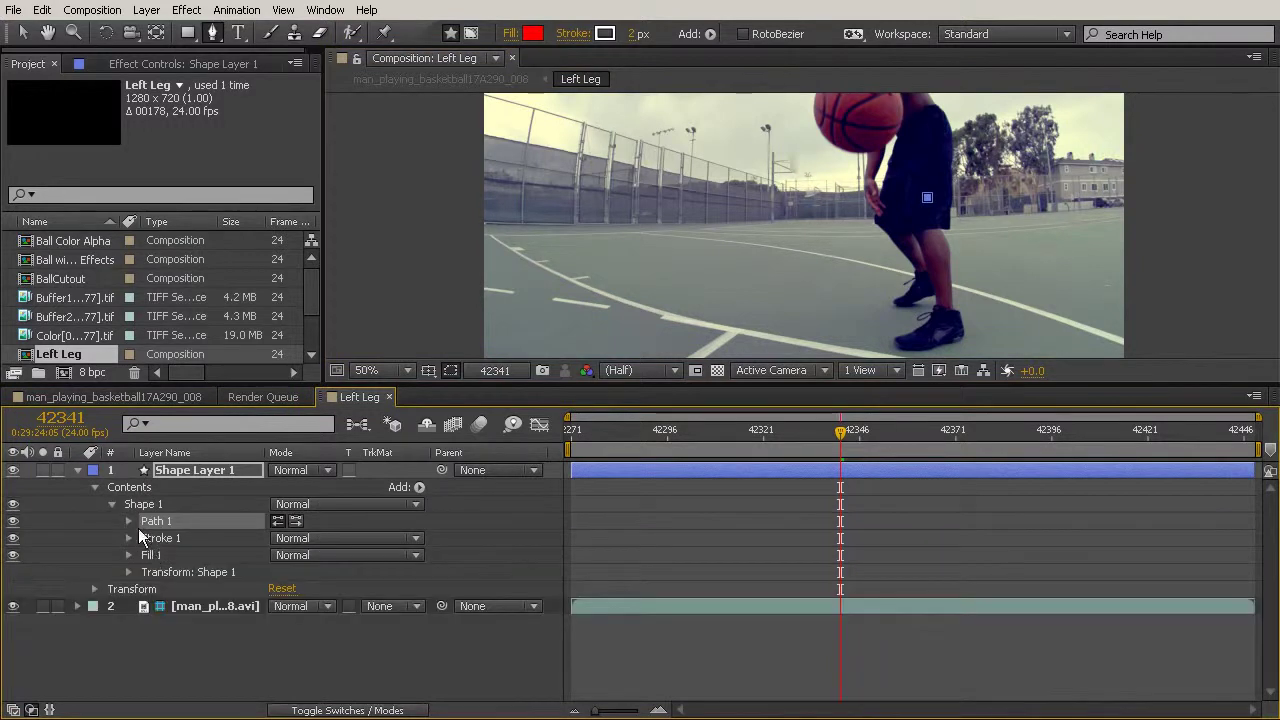
Expand Path 1 in Shape 1 and try pasting the copied mask path onto Path 1 itself
{"action": "left_click", "coordinate": [129, 521]}
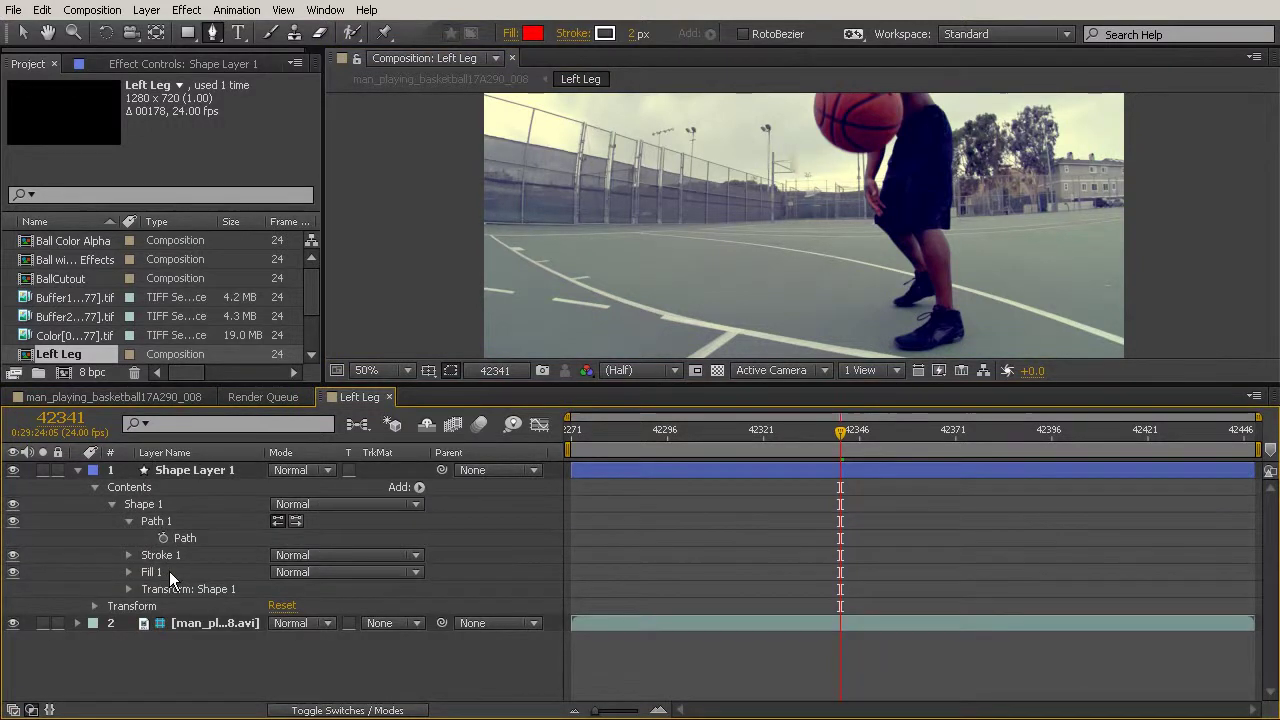
{"action": "left_click", "coordinate": [160, 521]}
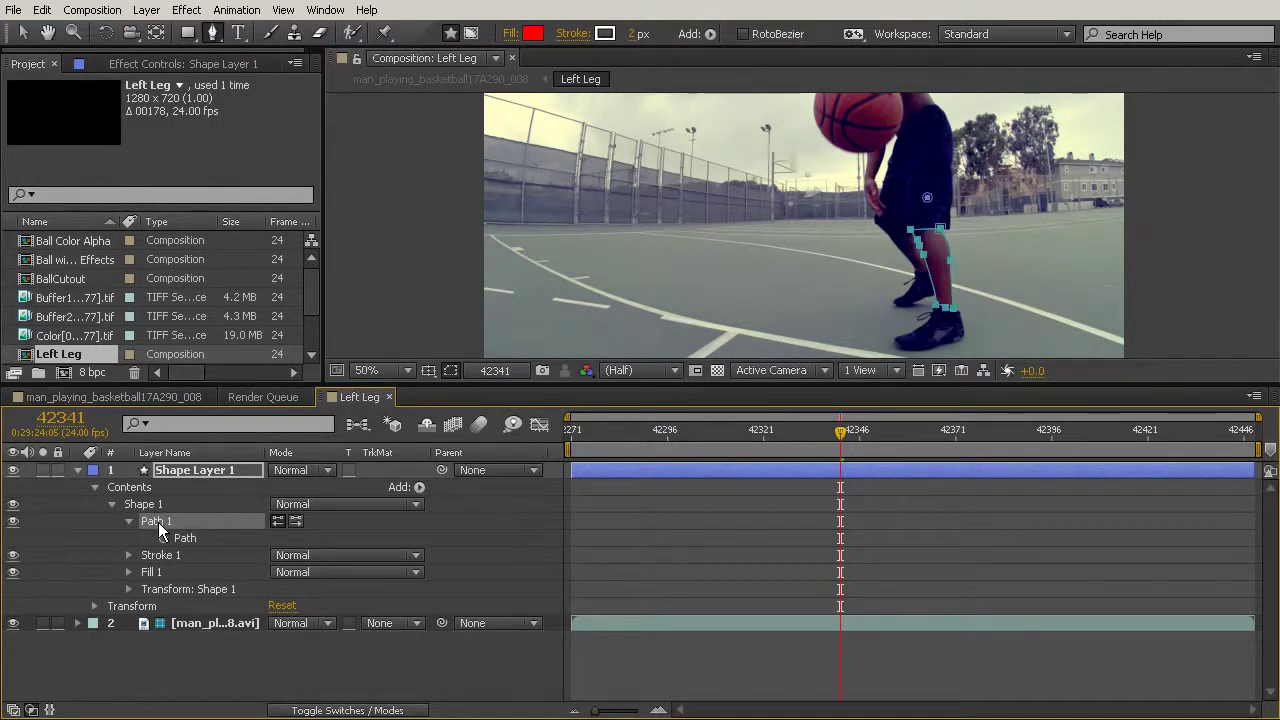
{"action": "key", "text": "ctrl+v"}
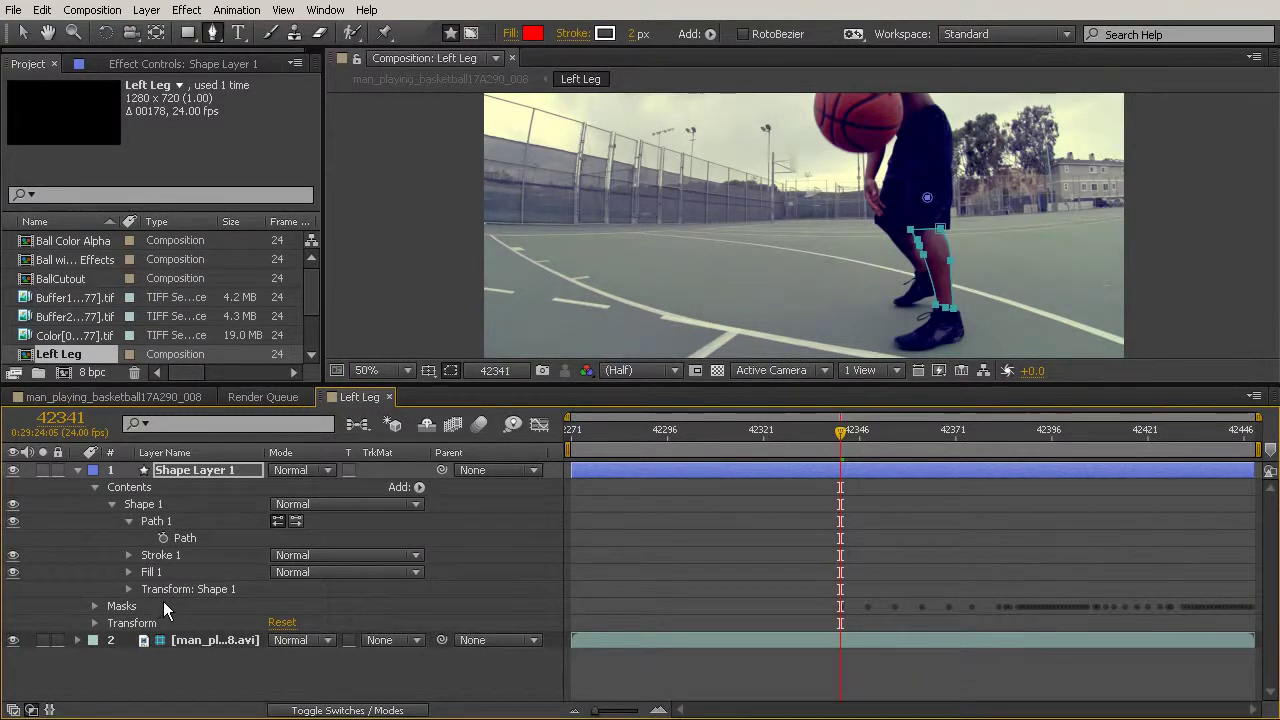
{"action": "left_click", "coordinate": [97, 606]}
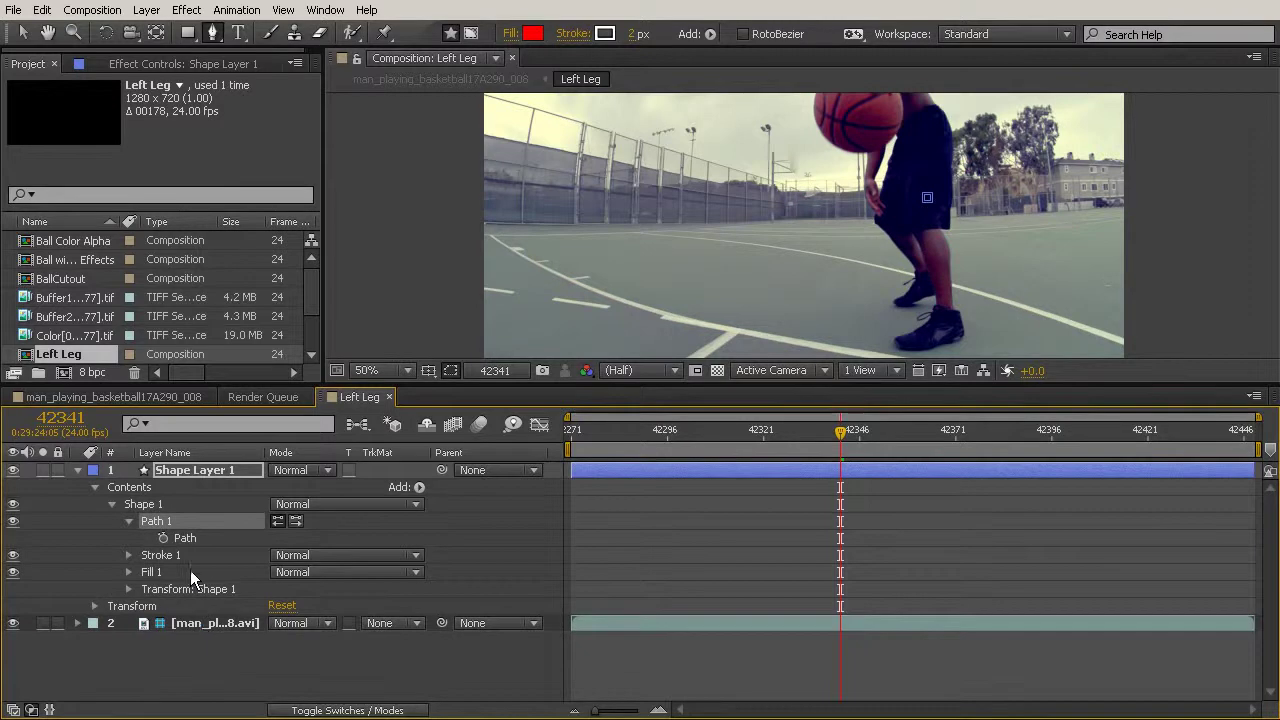
Paste the copied mask path keyframes into the Path property of Path 1 and scrub to frame 42448 to check them
{"action": "left_click", "coordinate": [190, 540]}
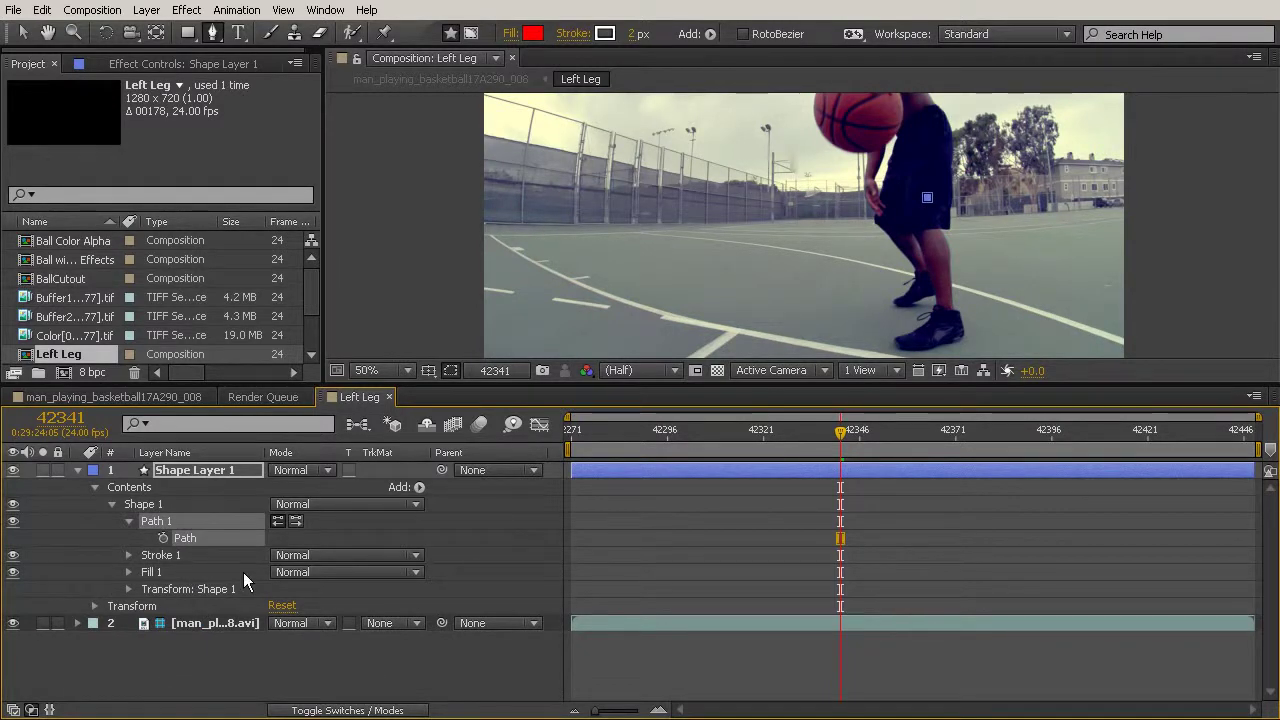
{"action": "key", "text": "ctrl+v"}
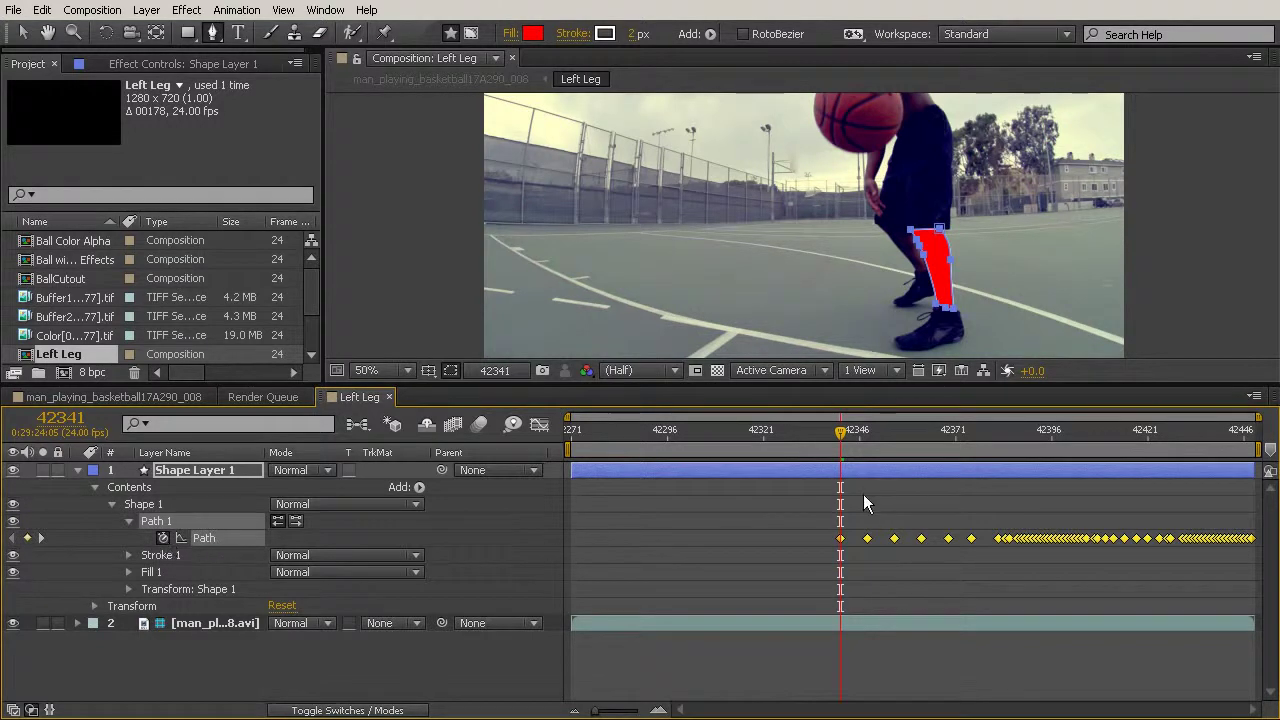
{"action": "left_click_drag", "start_coordinate": [848, 444], "coordinate": [1272, 530]}
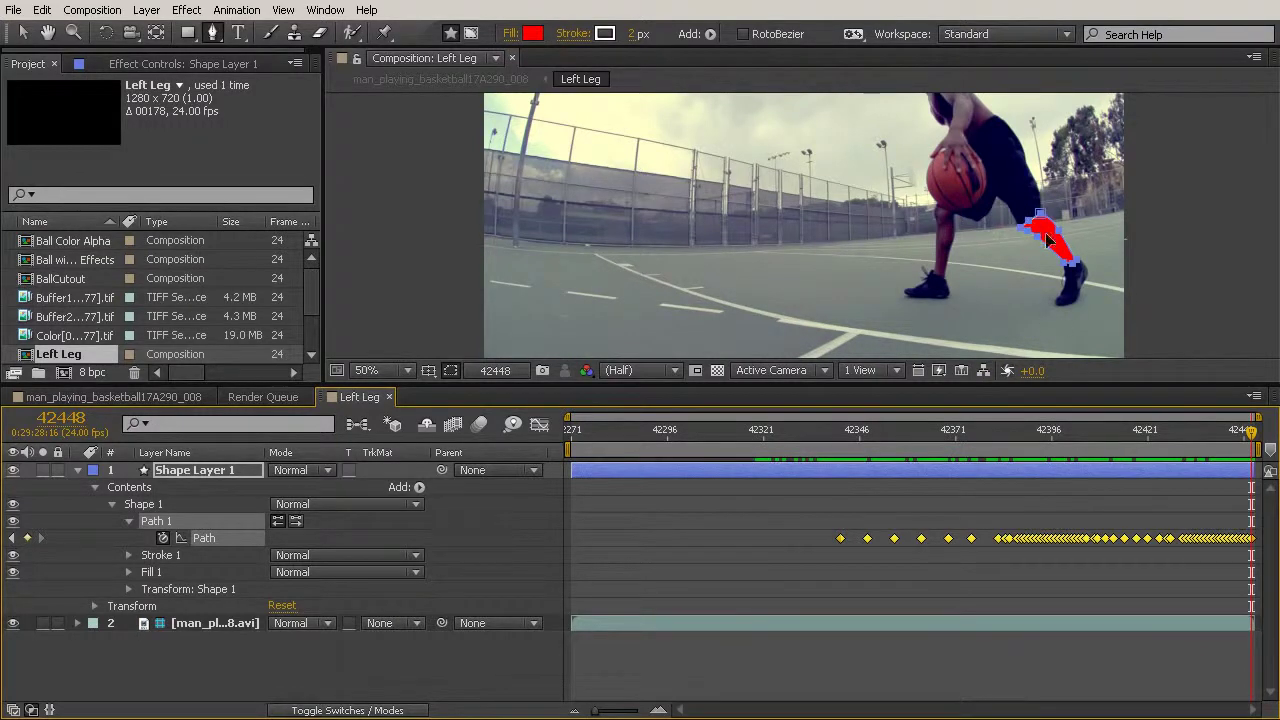
Set the fill of the leg shape on Shape Layer 1 to None
{"action": "left_click", "coordinate": [508, 36]}
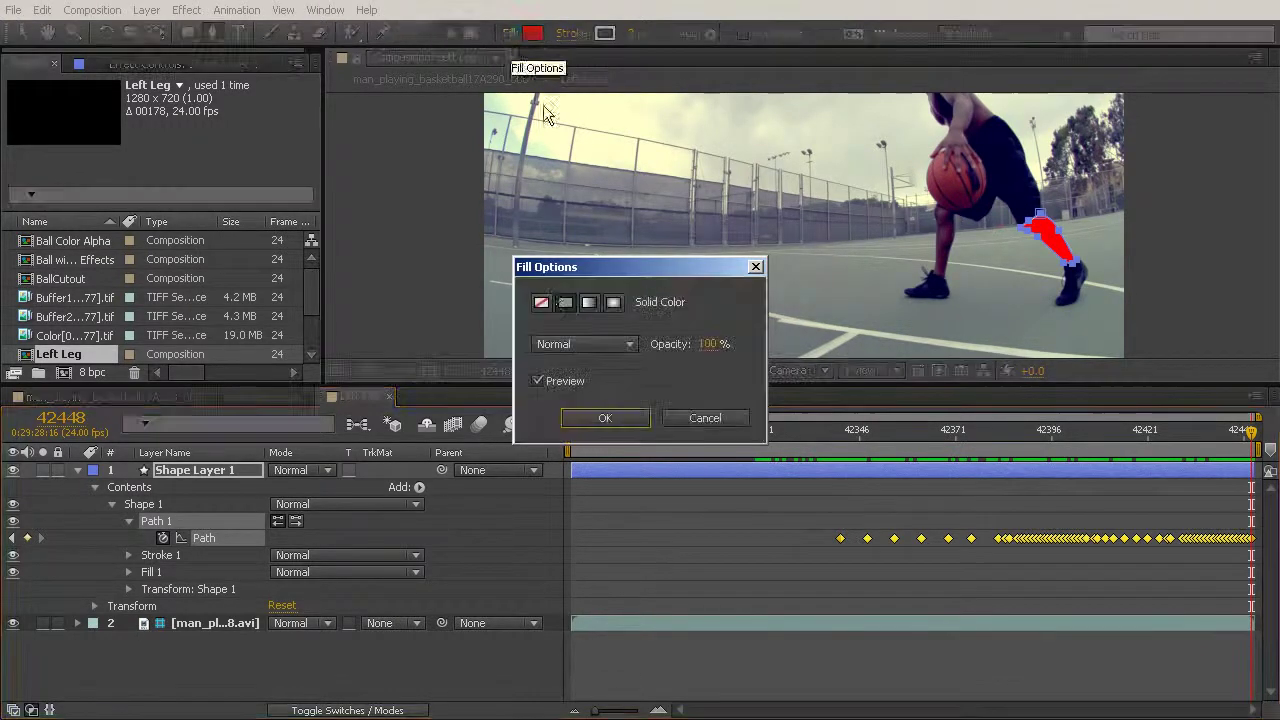
{"action": "left_click", "coordinate": [541, 302]}
{"action": "left_click", "coordinate": [605, 420]}
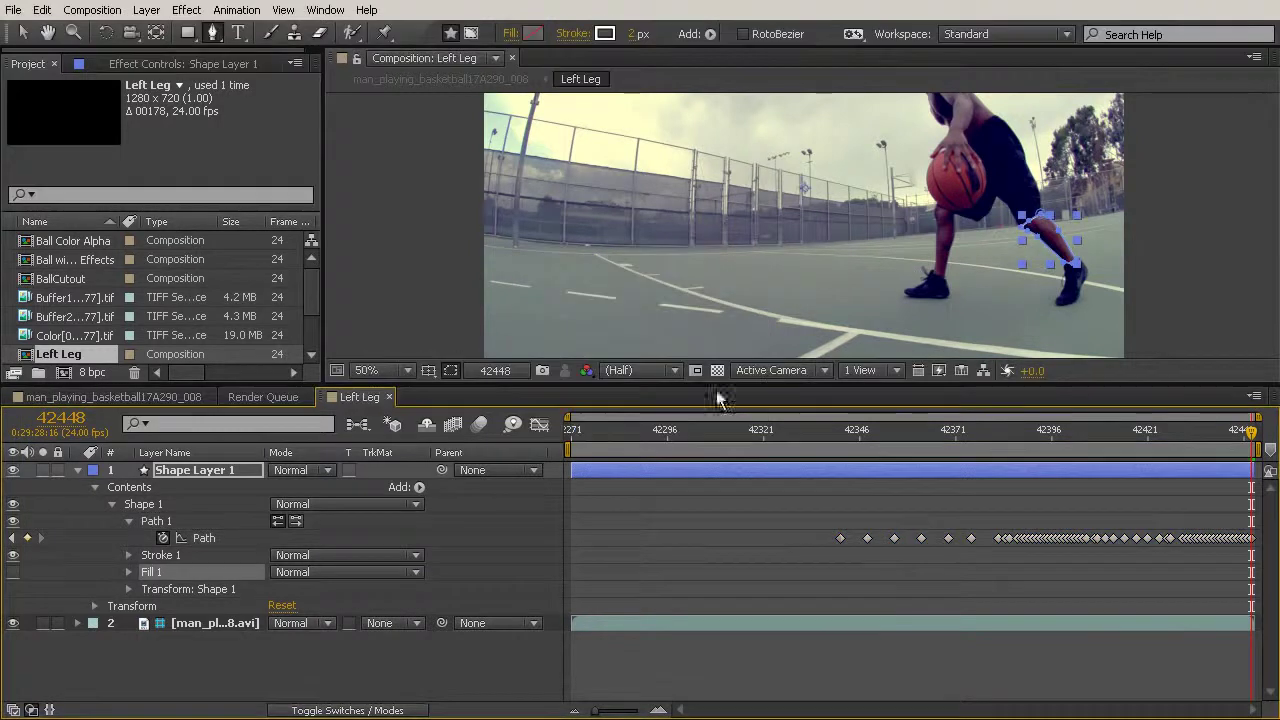
{"action": "scroll", "coordinate": [1096, 263], "scroll_direction": "up", "scroll_amount": 4}
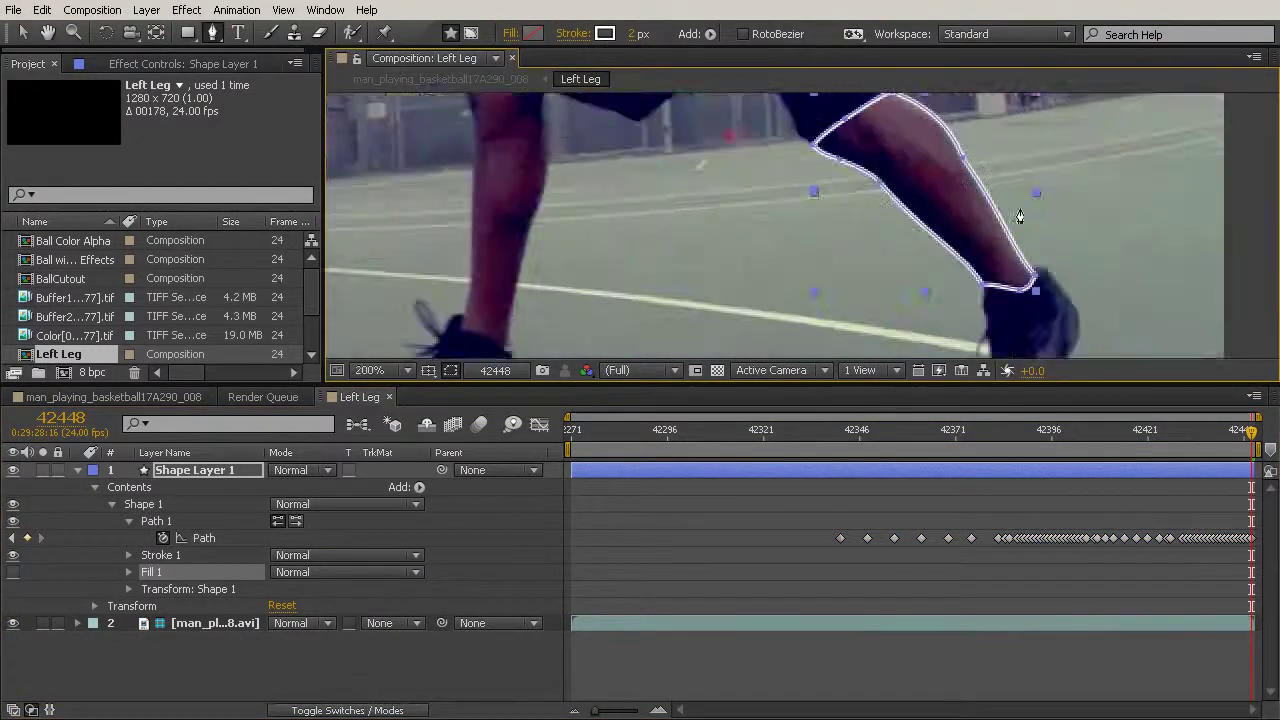
{"action": "left_click_drag", "start_coordinate": [1029, 228], "coordinate": [960, 238]}
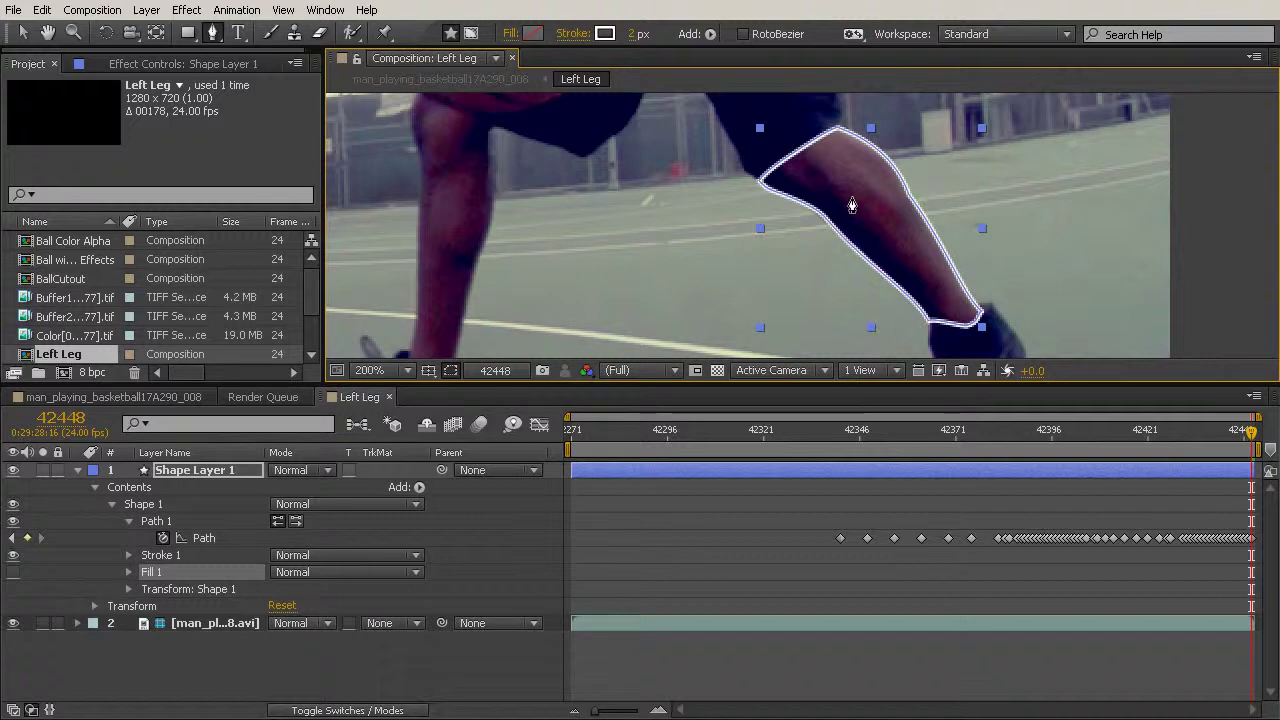
Go to frame 42341, select the first Path keyframe and set the leg shape's stroke width to 5 px
{"action": "left_click", "coordinate": [831, 446]}
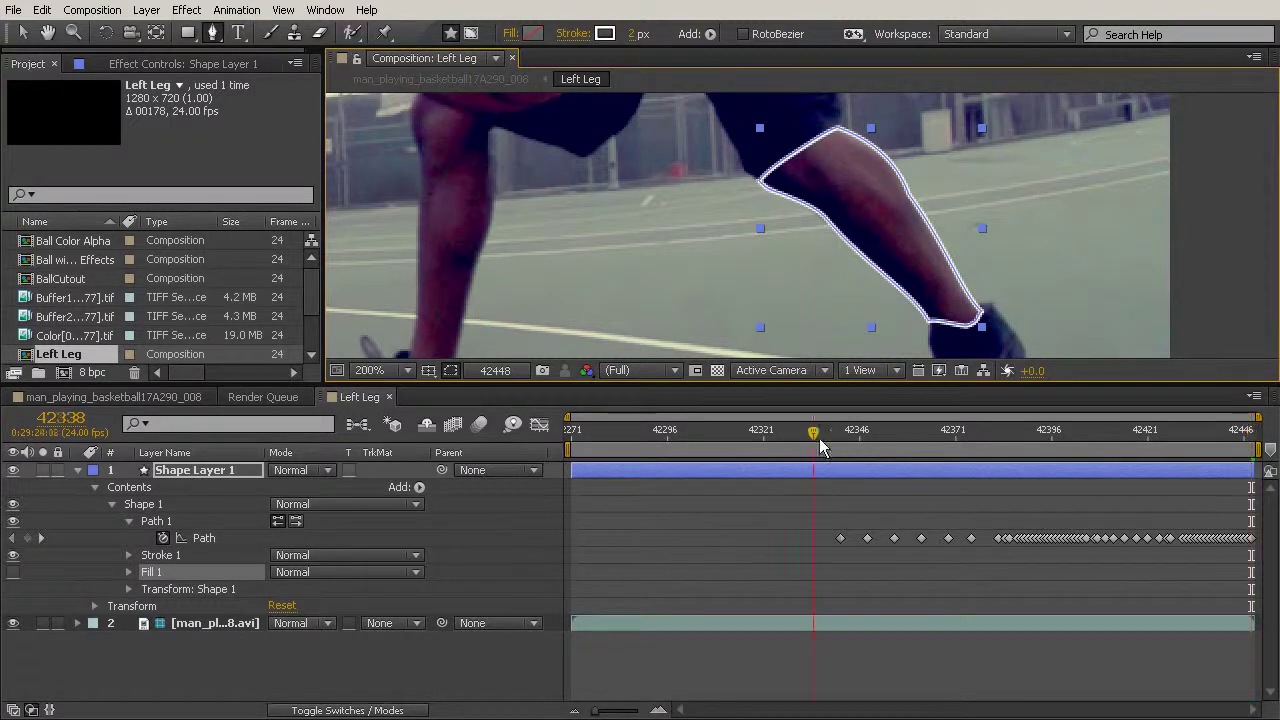
{"action": "left_click_drag", "start_coordinate": [831, 446], "coordinate": [839, 442]}
{"action": "left_click_drag", "start_coordinate": [599, 296], "coordinate": [997, 244]}
{"action": "key", "text": "comma"}
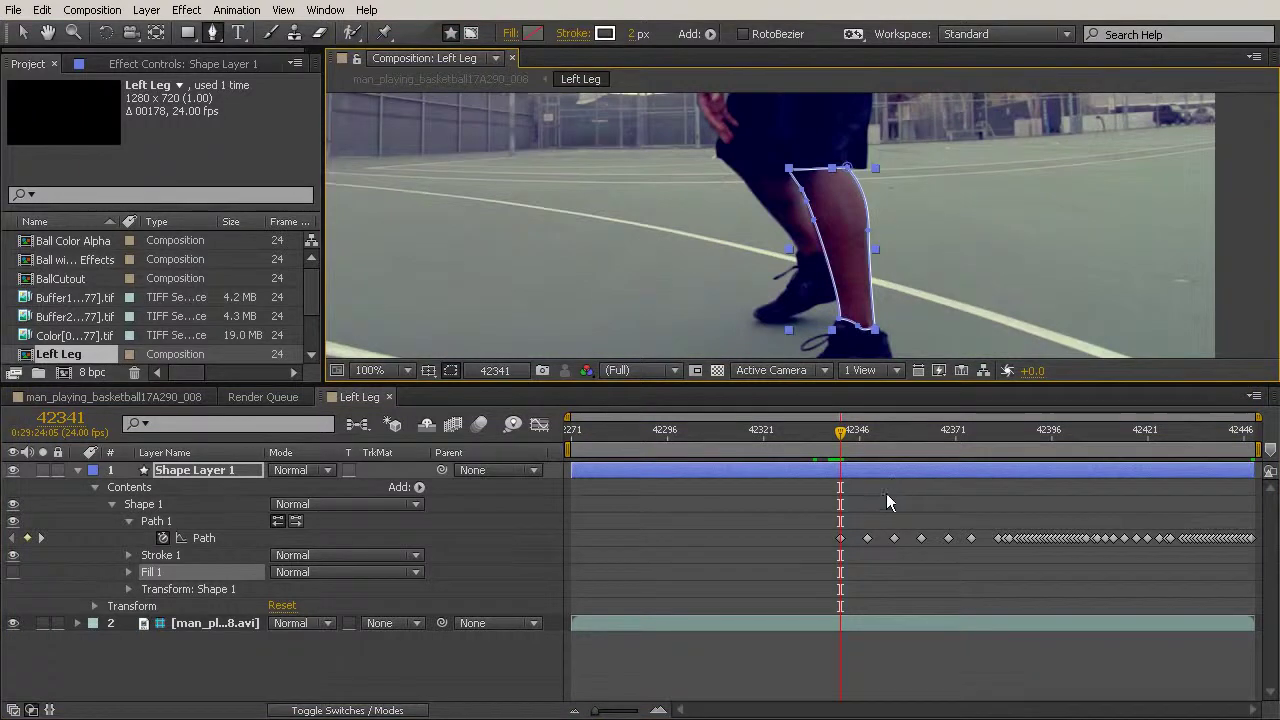
{"action": "left_click", "coordinate": [842, 539]}
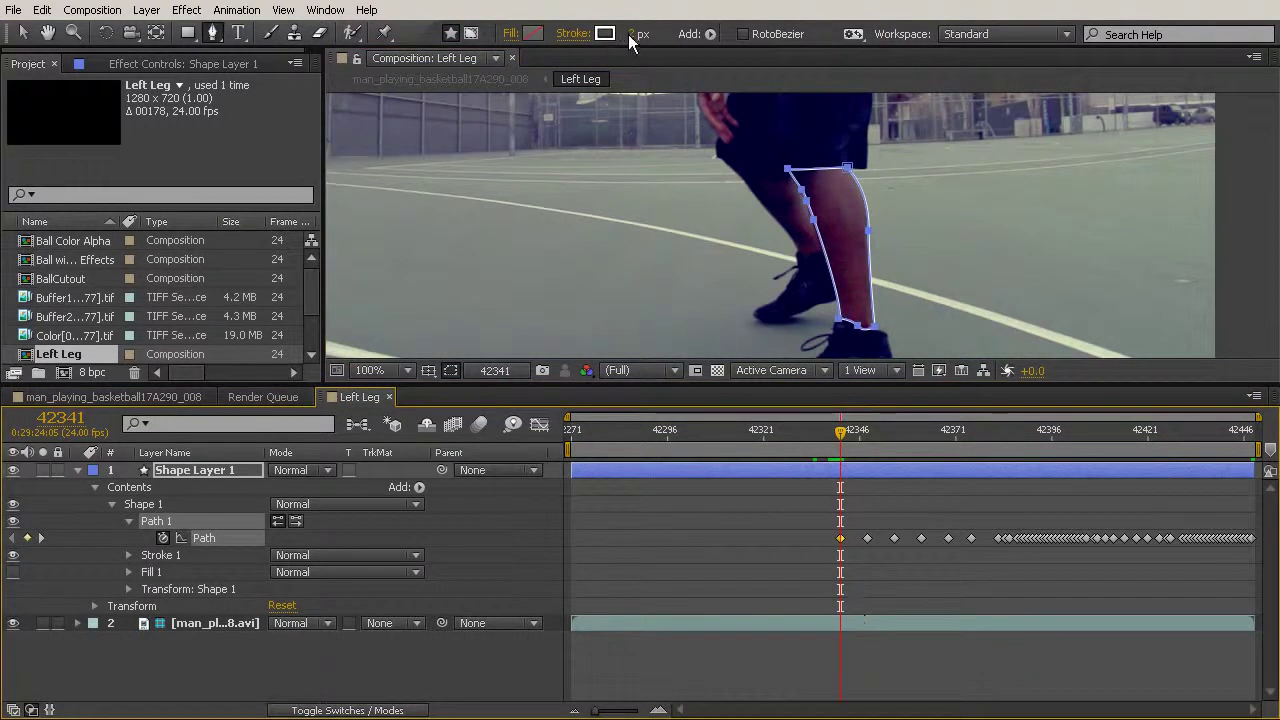
{"action": "mouse_move", "coordinate": [632, 34]}
{"action": "left_mouse_down"}
{"action": "mouse_move", "coordinate": [662, 34]}
{"action": "mouse_move", "coordinate": [636, 40]}
{"action": "left_mouse_up"}
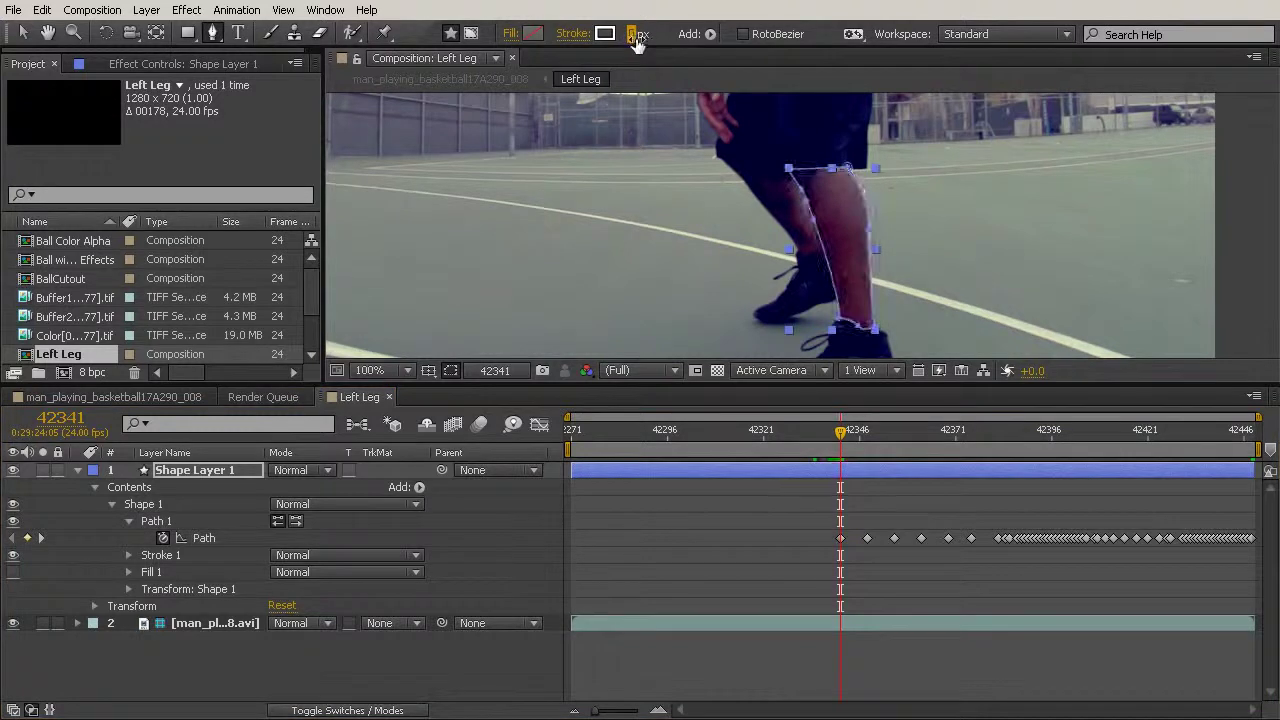
{"action": "left_click", "coordinate": [636, 40]}
{"action": "type", "text": "6"}
{"action": "key", "text": "Return"}
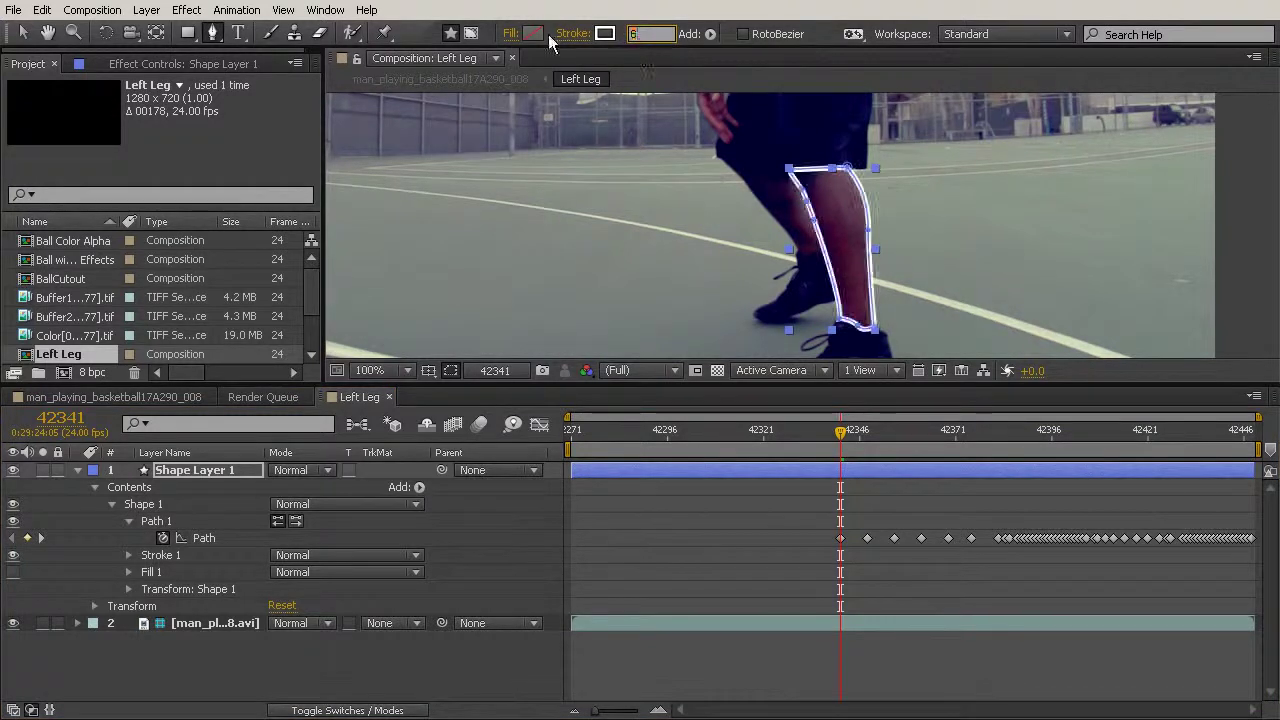
{"action": "left_click", "coordinate": [805, 558]}
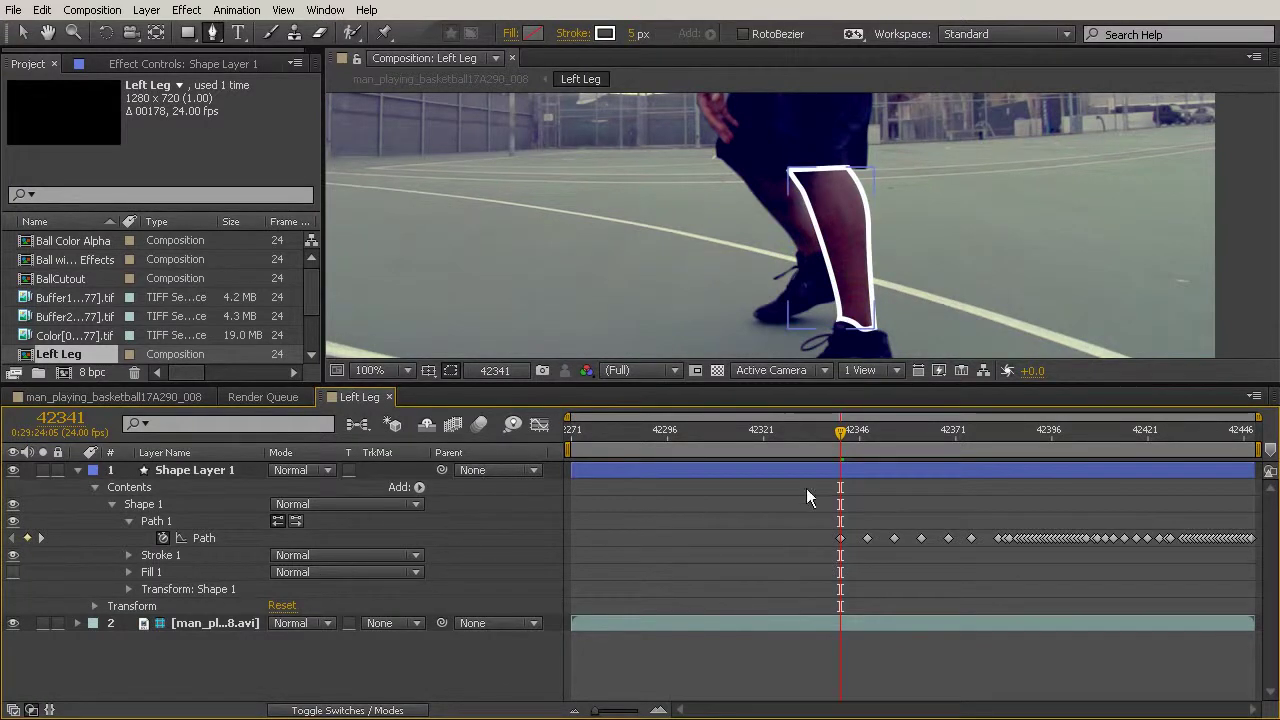
Scrub through frames 42382 and 42403 to check how the outline follows the leg, and return to frame 42341
{"action": "left_click_drag", "start_coordinate": [847, 432], "coordinate": [997, 459]}
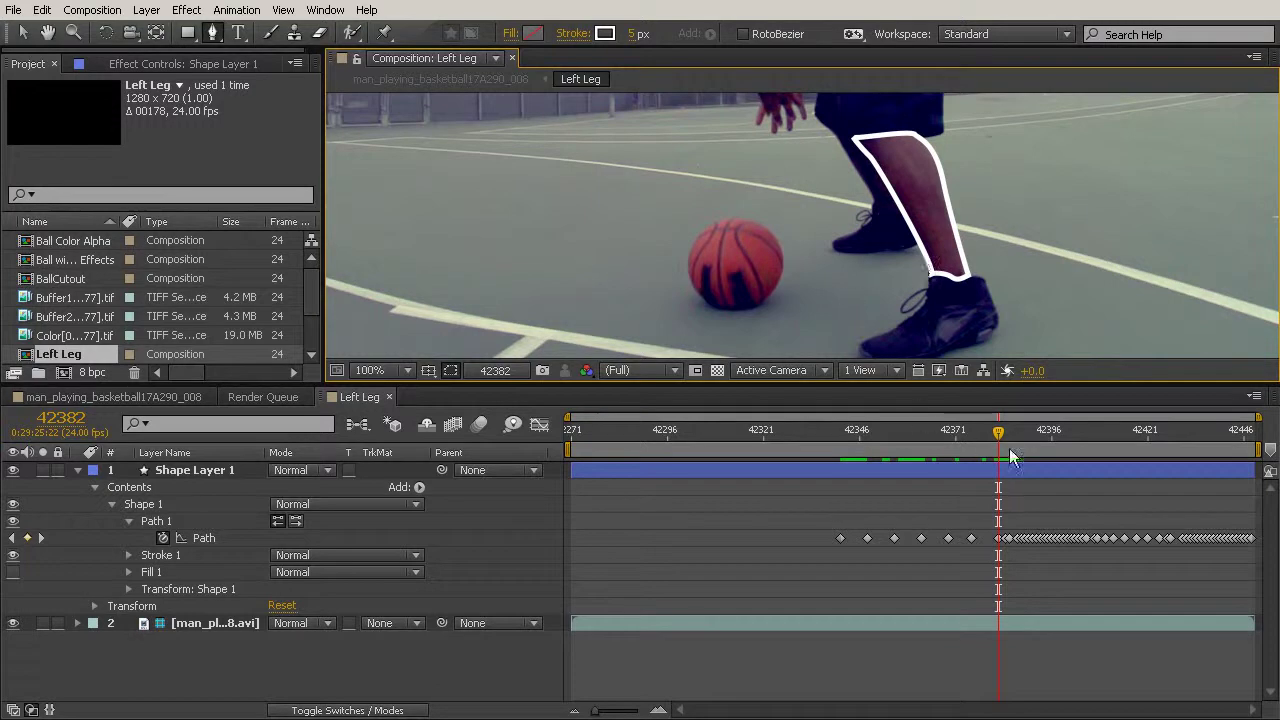
{"action": "left_click_drag", "start_coordinate": [998, 440], "coordinate": [1079, 457]}
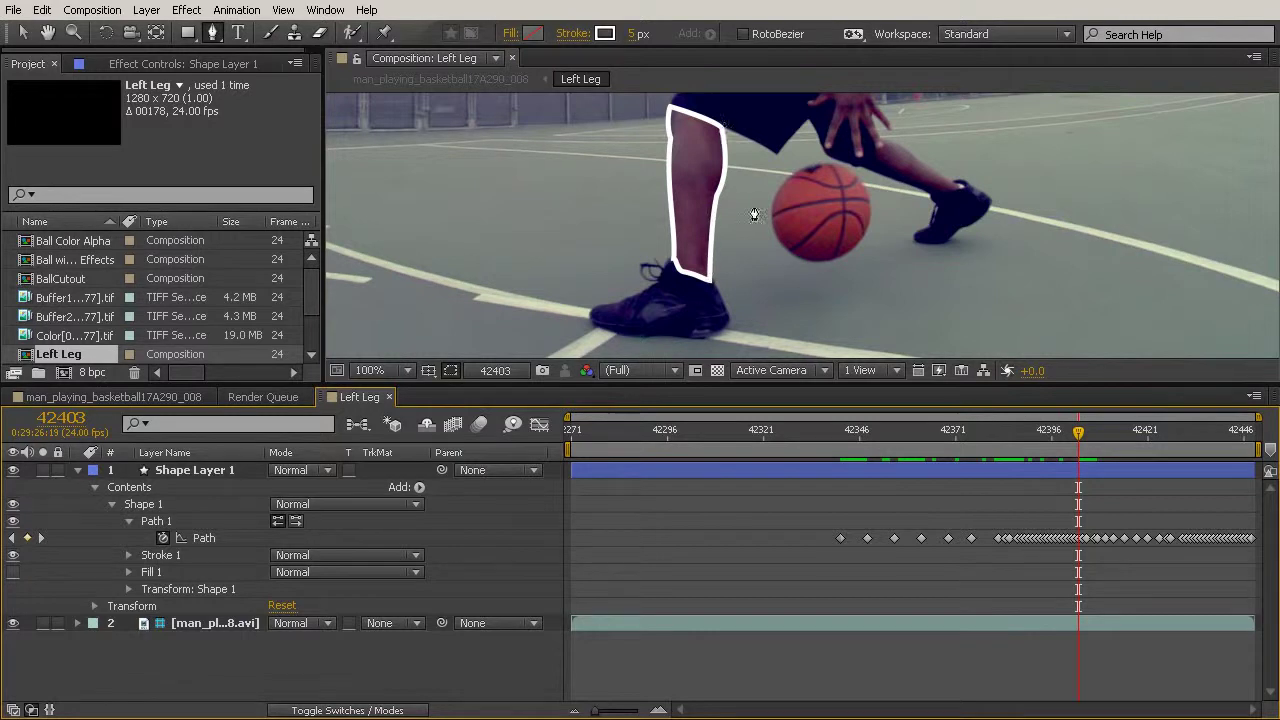
{"action": "left_click_drag", "start_coordinate": [852, 432], "coordinate": [840, 433]}
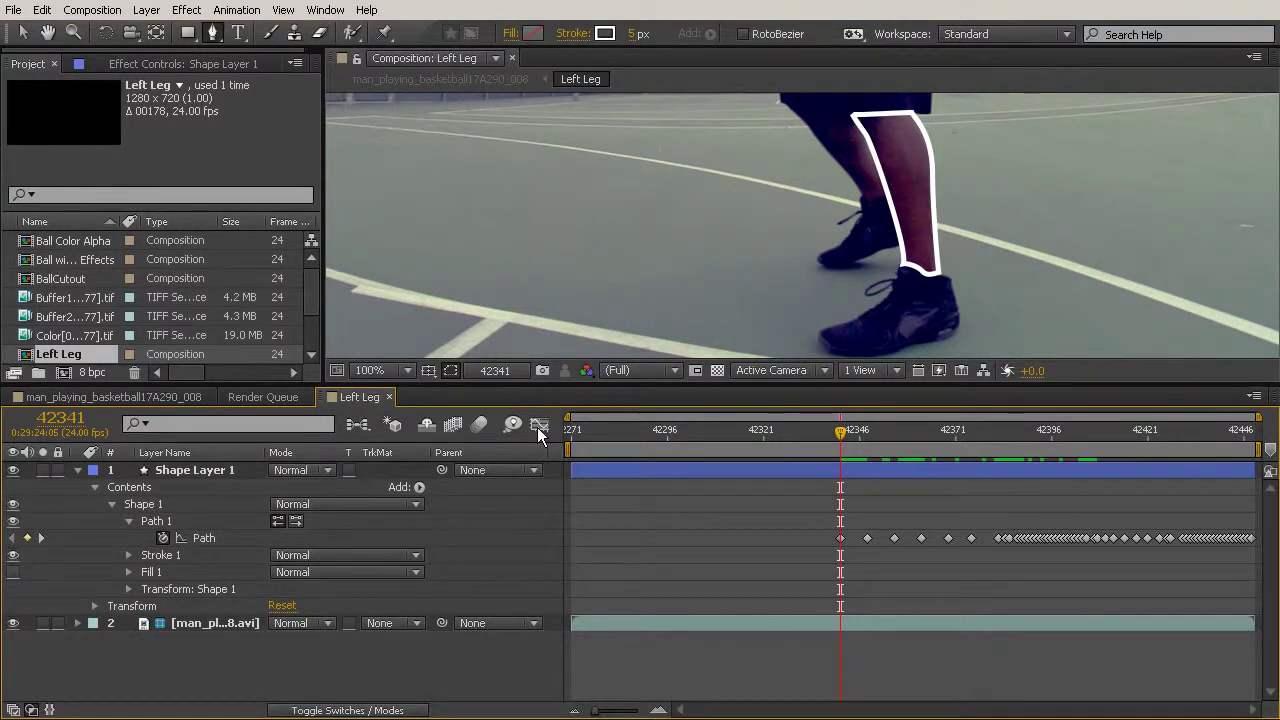
Add a Trim Paths operation to Shape Layer 1 and expand its properties
{"action": "left_click", "coordinate": [419, 488]}
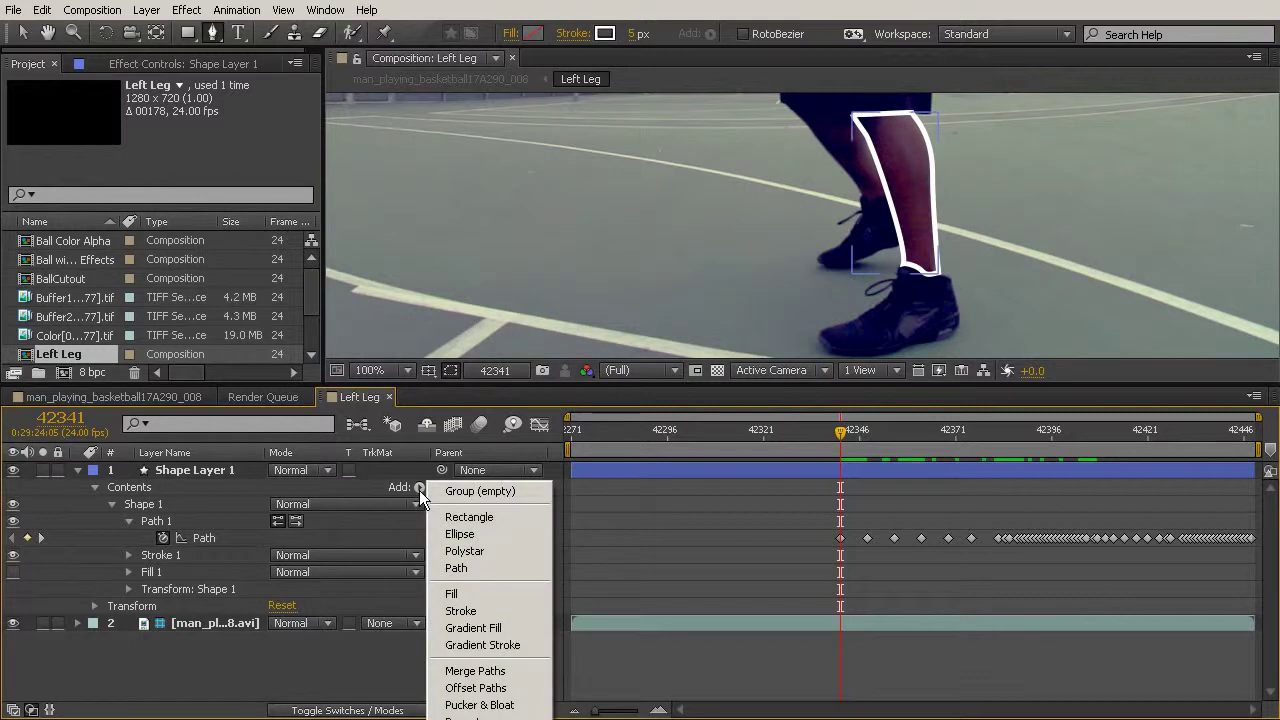
{"action": "left_click", "coordinate": [500, 718]}
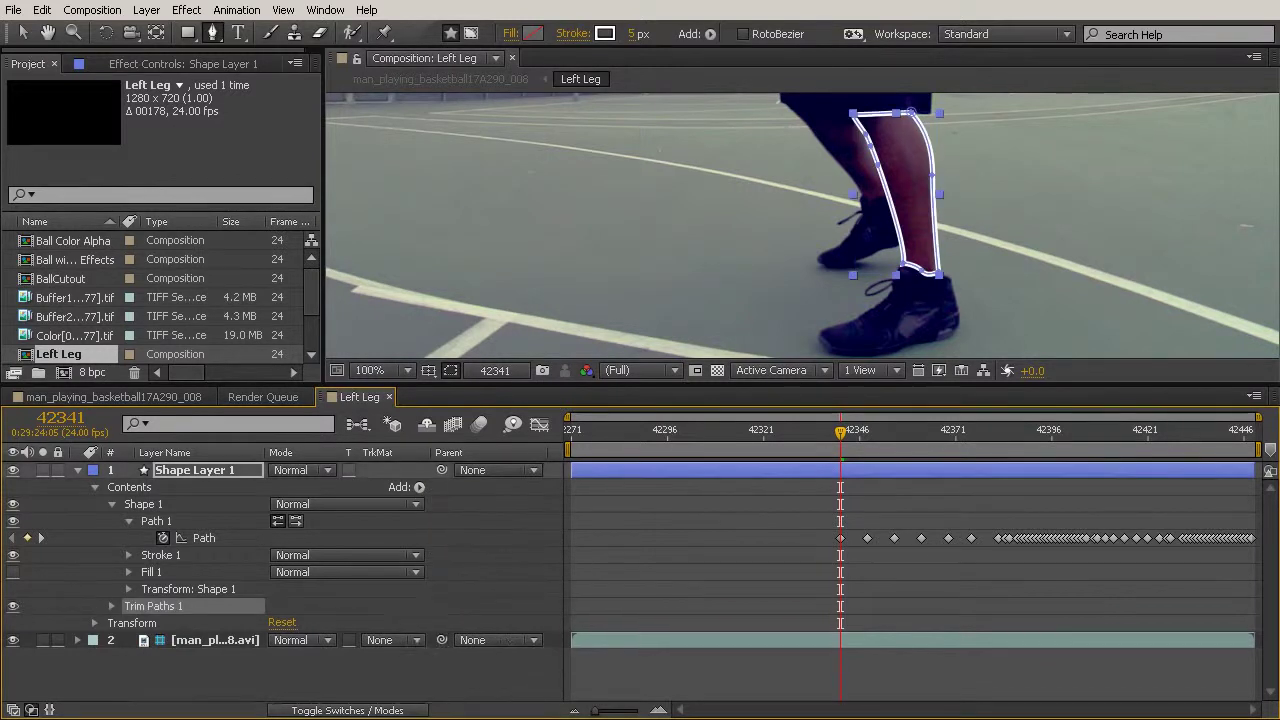
{"action": "left_click", "coordinate": [111, 606]}
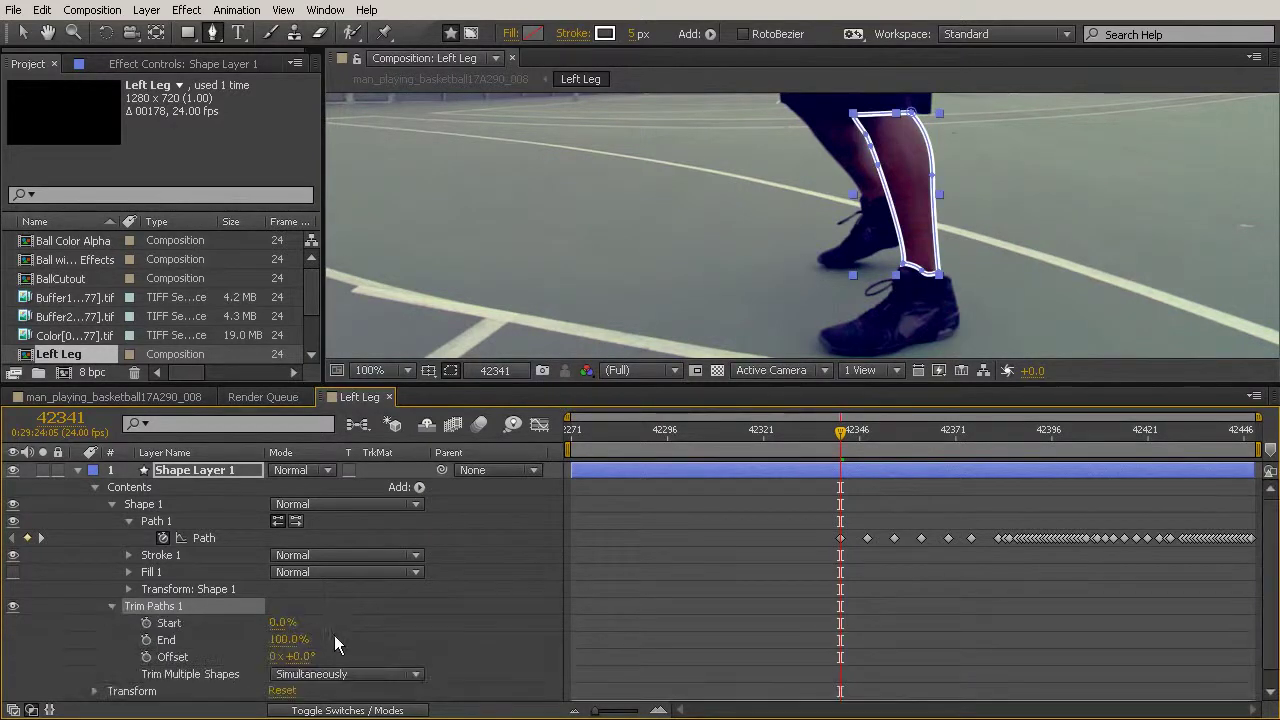
Set Trim Paths End to 38% and Offset to 49° along the shin, and enable keyframing for both at frame 42341
{"action": "mouse_move", "coordinate": [285, 648]}
{"action": "left_mouse_down"}
{"action": "mouse_move", "coordinate": [200, 630]}
{"action": "mouse_move", "coordinate": [240, 630]}
{"action": "mouse_move", "coordinate": [208, 623]}
{"action": "left_mouse_up"}
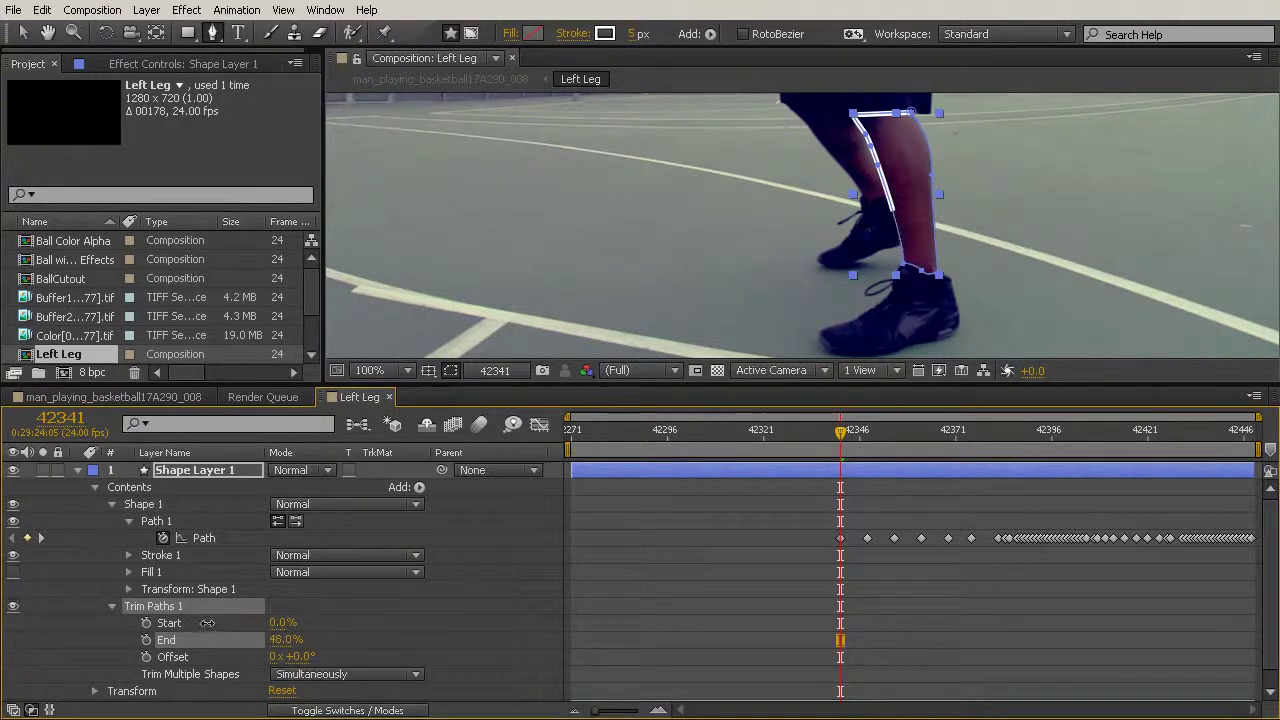
{"action": "left_click_drag", "start_coordinate": [300, 657], "coordinate": [355, 661]}
{"action": "scroll", "coordinate": [1000, 143], "scroll_direction": "up", "scroll_amount": 4}
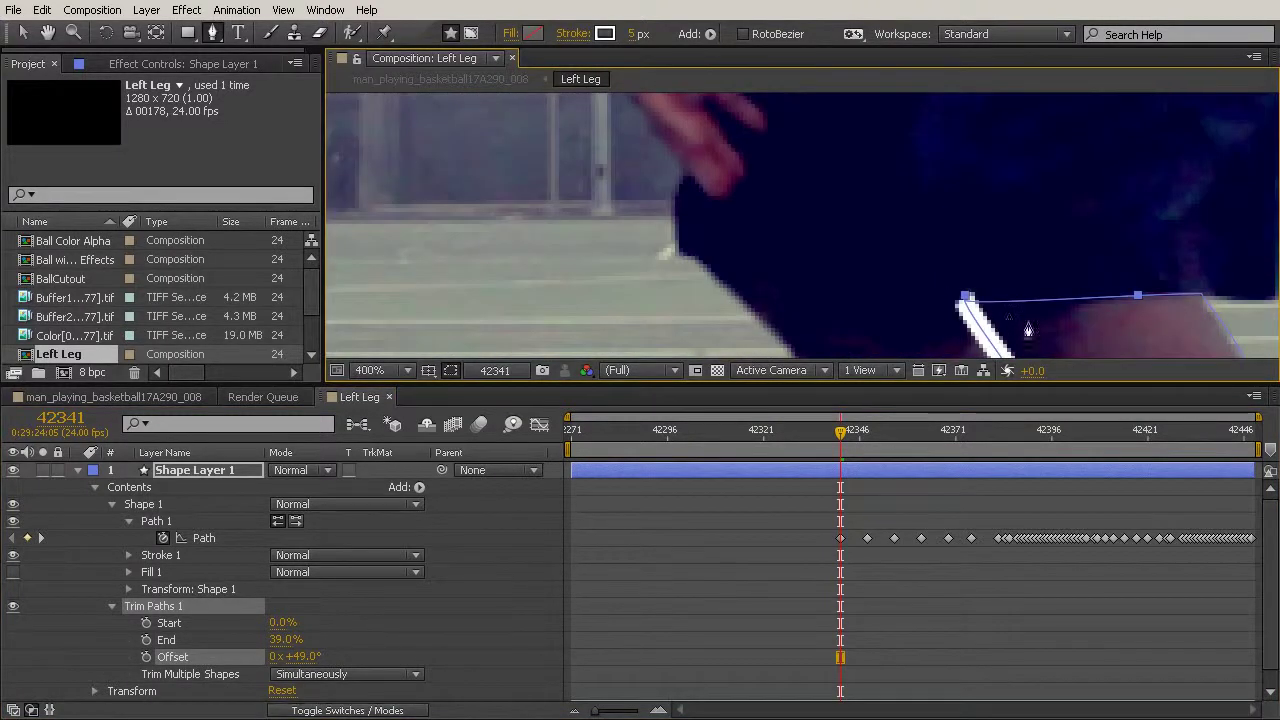
{"action": "scroll", "coordinate": [1013, 325], "scroll_direction": "down", "scroll_amount": 4}
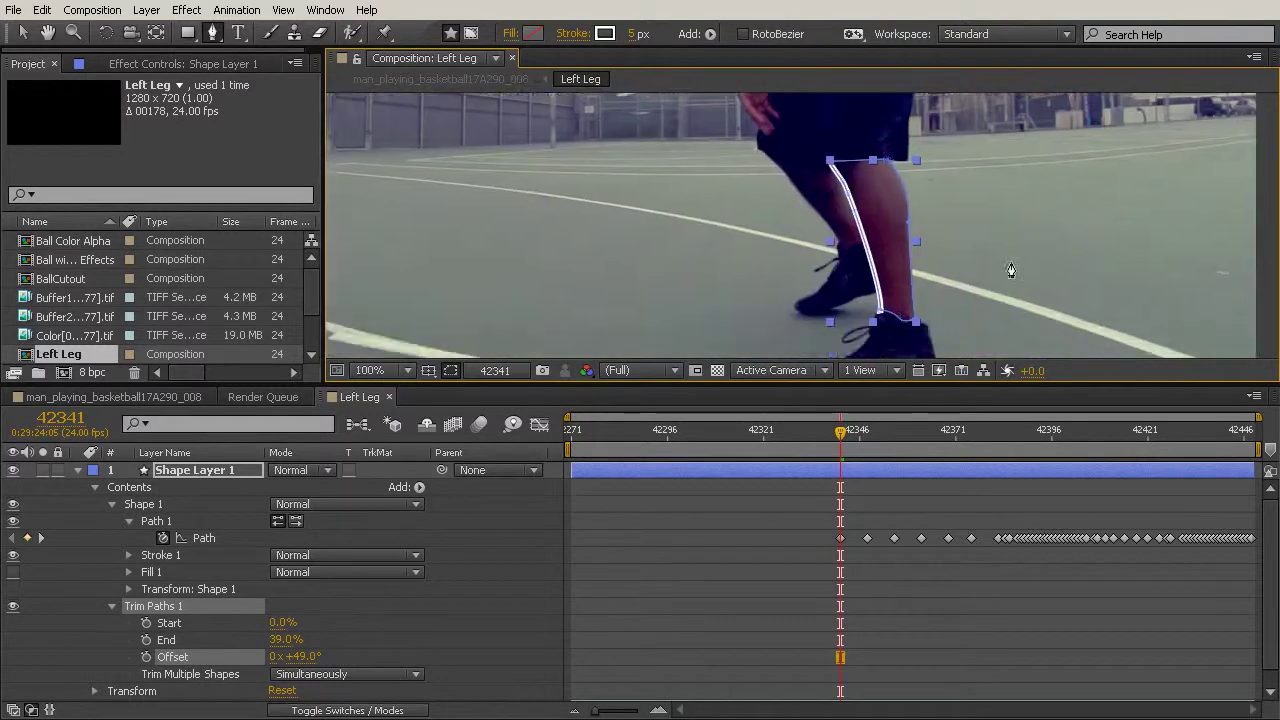
{"action": "scroll", "coordinate": [951, 320], "scroll_direction": "up", "scroll_amount": 2}
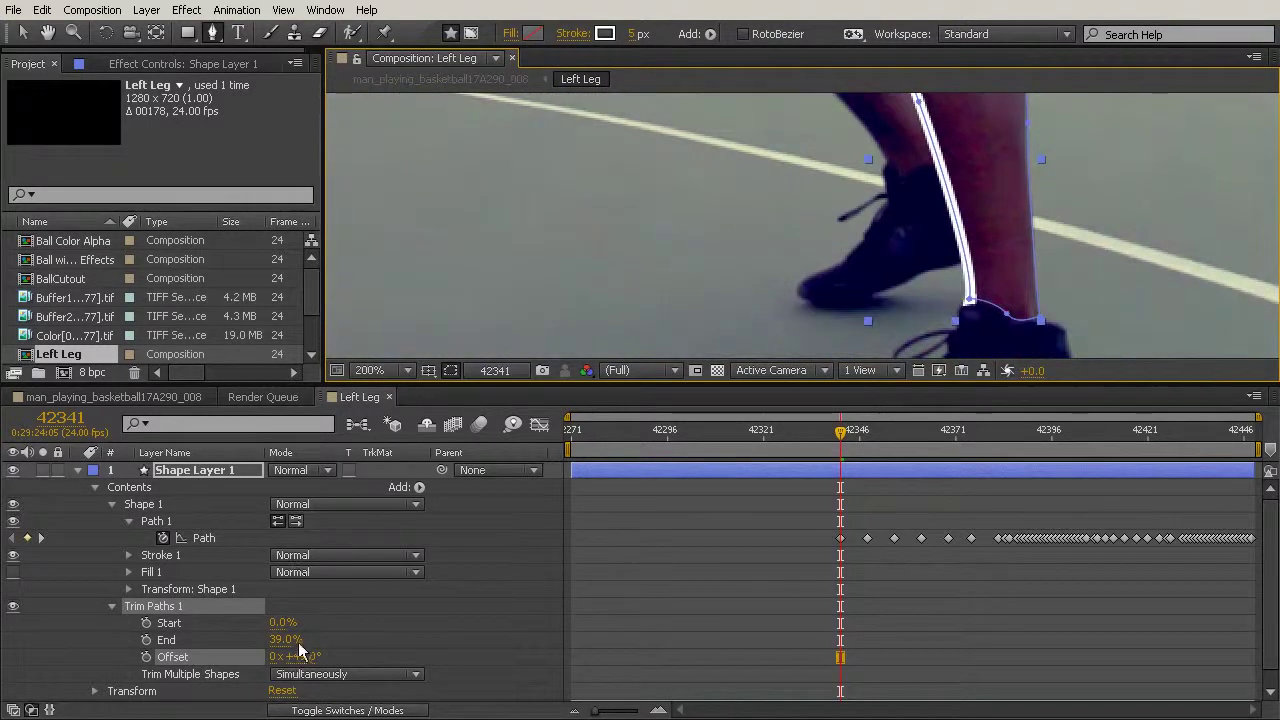
{"action": "left_click_drag", "start_coordinate": [287, 648], "coordinate": [283, 648]}
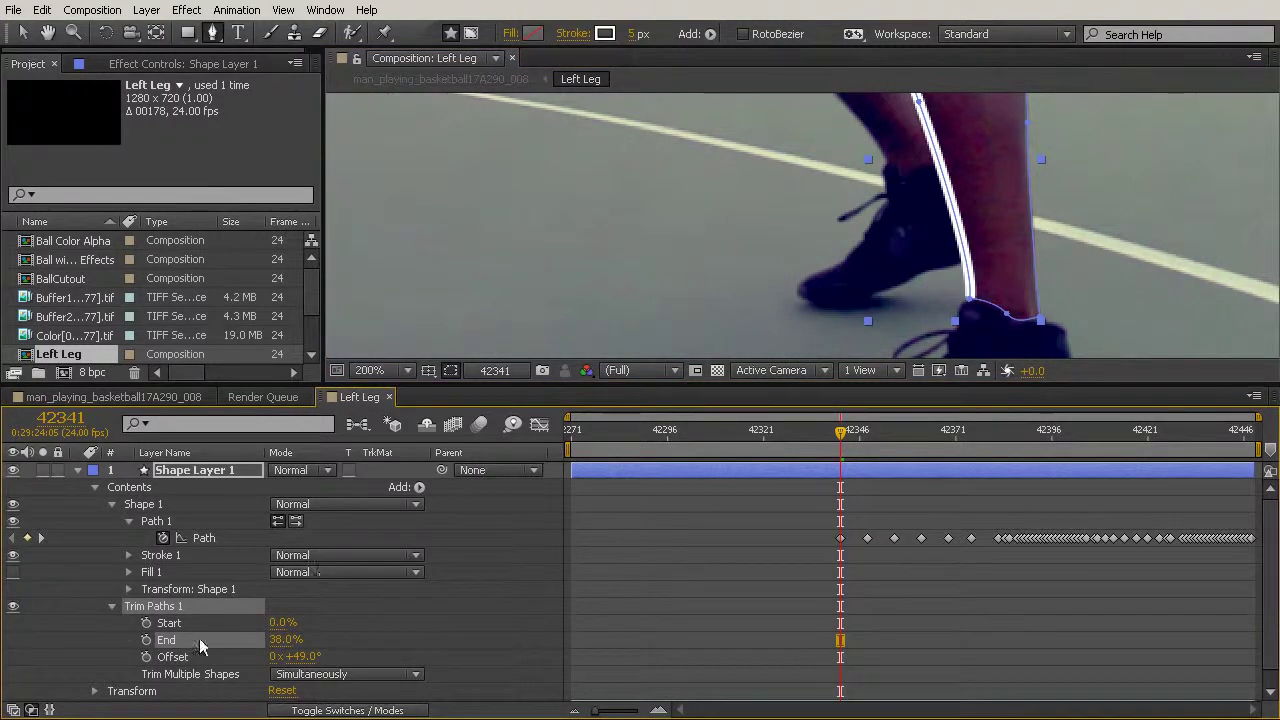
{"action": "left_click", "coordinate": [146, 640]}
{"action": "left_click", "coordinate": [146, 657]}
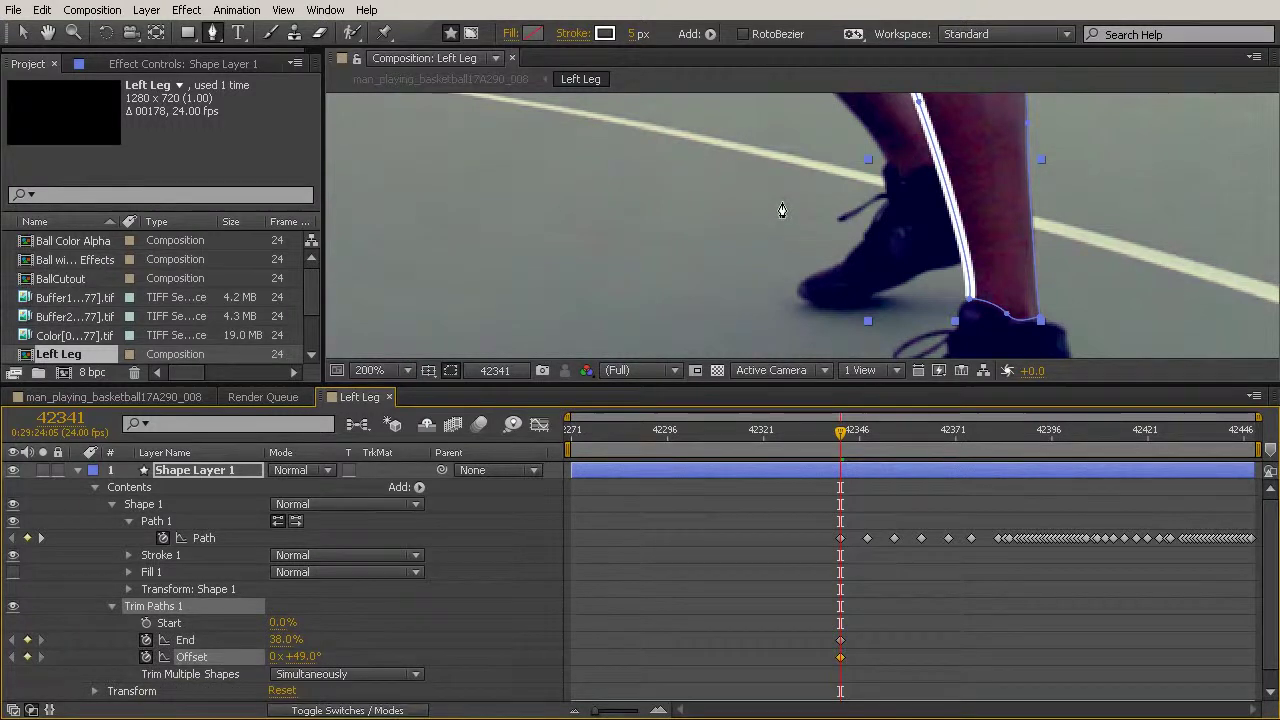
Scrub along the trimmed stroke and add End and Offset keyframes at the Path keyframe just before frame 42377
{"action": "scroll", "coordinate": [782, 213], "scroll_direction": "down", "scroll_amount": 3}
{"action": "scroll", "coordinate": [800, 215], "scroll_direction": "up", "scroll_amount": 2}
{"action": "left_click_drag", "start_coordinate": [806, 215], "coordinate": [980, 222]}
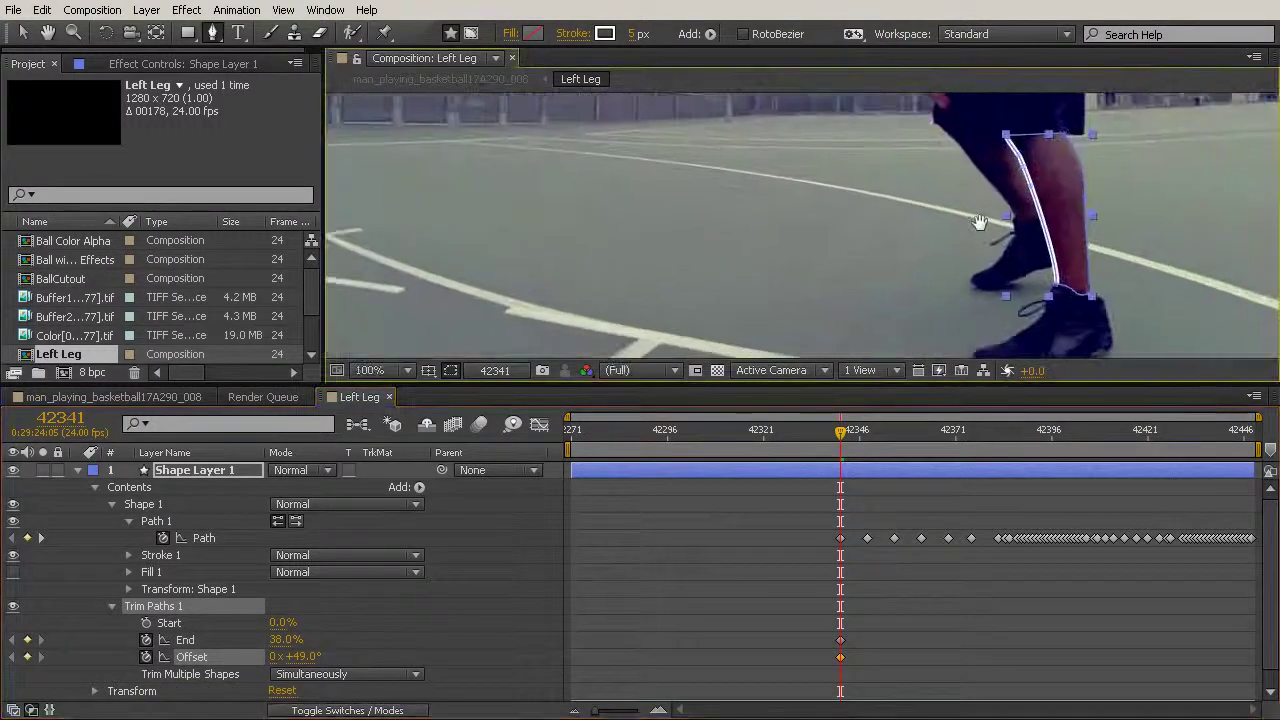
{"action": "scroll", "coordinate": [980, 222], "scroll_direction": "down", "scroll_amount": 2}
{"action": "scroll", "coordinate": [802, 227], "scroll_direction": "up", "scroll_amount": 2}
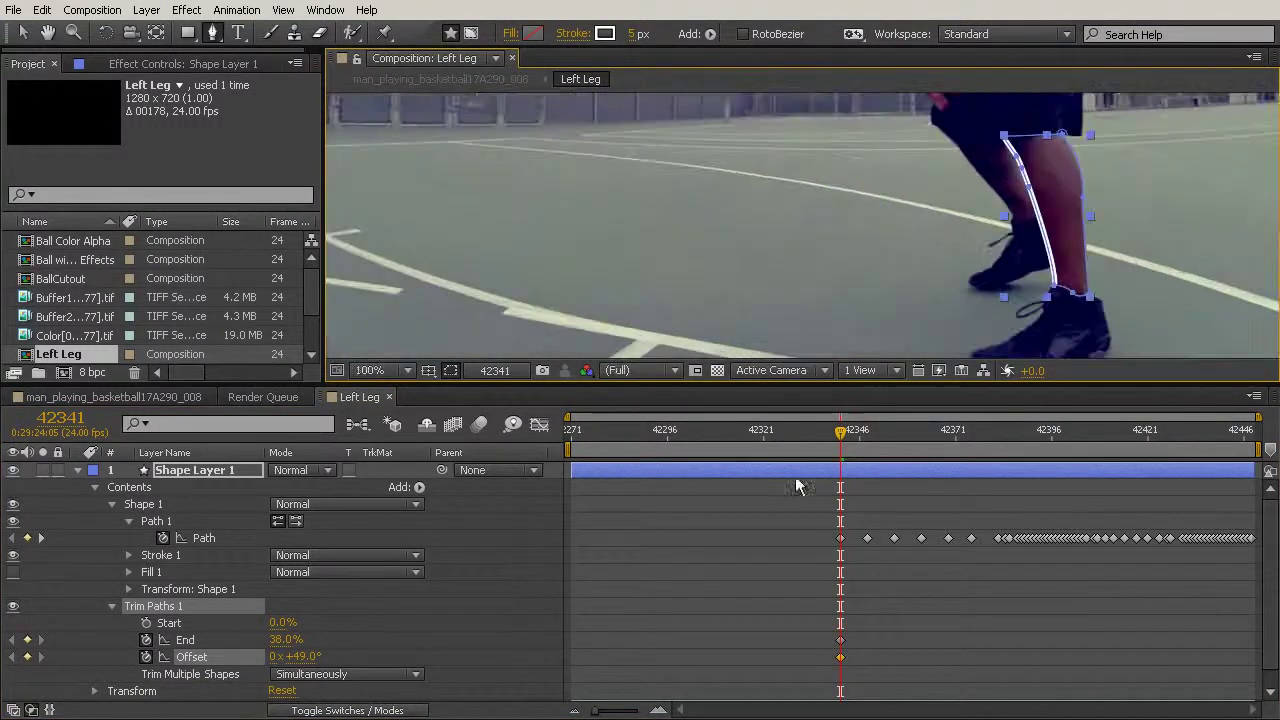
{"action": "left_click", "coordinate": [845, 437]}
{"action": "left_click_drag", "start_coordinate": [845, 437], "coordinate": [976, 502]}
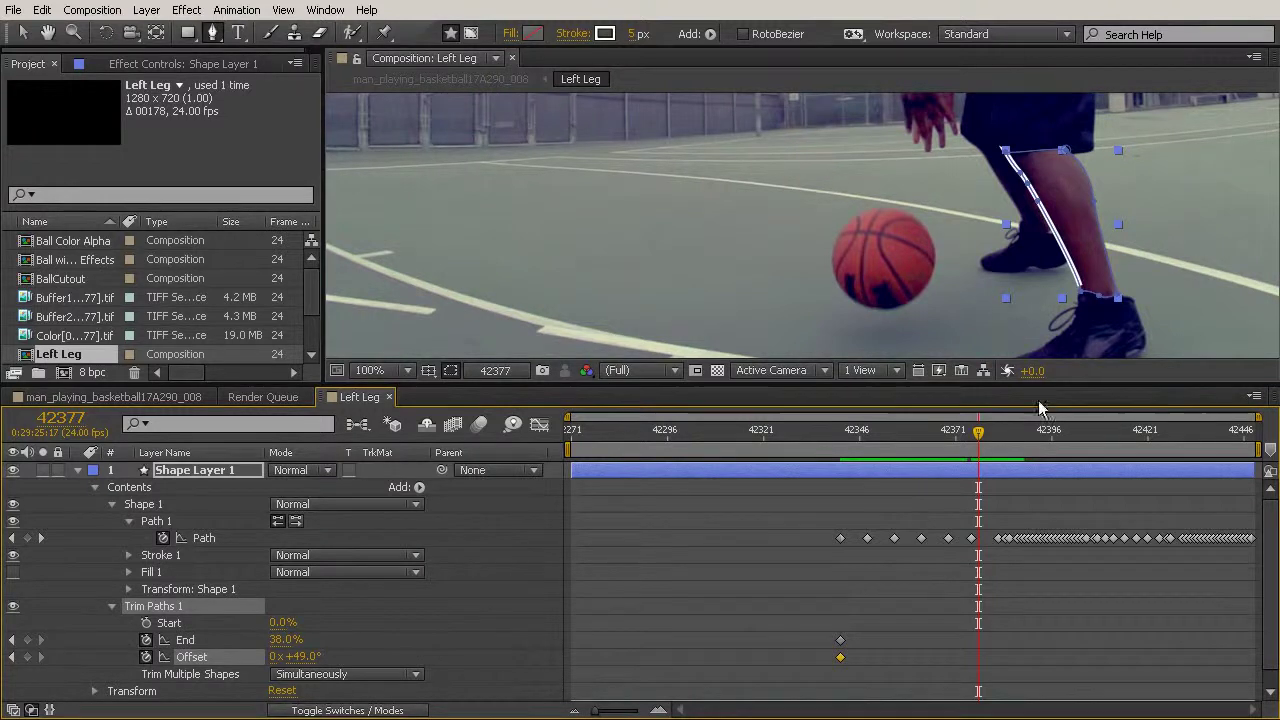
{"action": "mouse_move", "coordinate": [973, 432]}
{"action": "left_mouse_down"}
{"action": "mouse_move", "coordinate": [909, 431]}
{"action": "mouse_move", "coordinate": [957, 432]}
{"action": "mouse_move", "coordinate": [973, 448]}
{"action": "left_mouse_up"}
{"action": "left_click", "coordinate": [27, 640]}
{"action": "left_click", "coordinate": [28, 657]}
Set the Trim Paths Offset to 55° at frame 42378 and scrub to frame 42384 to check the stroke
{"action": "mouse_move", "coordinate": [971, 440]}
{"action": "left_mouse_down"}
{"action": "mouse_move", "coordinate": [990, 436]}
{"action": "mouse_move", "coordinate": [982, 445]}
{"action": "left_mouse_up"}
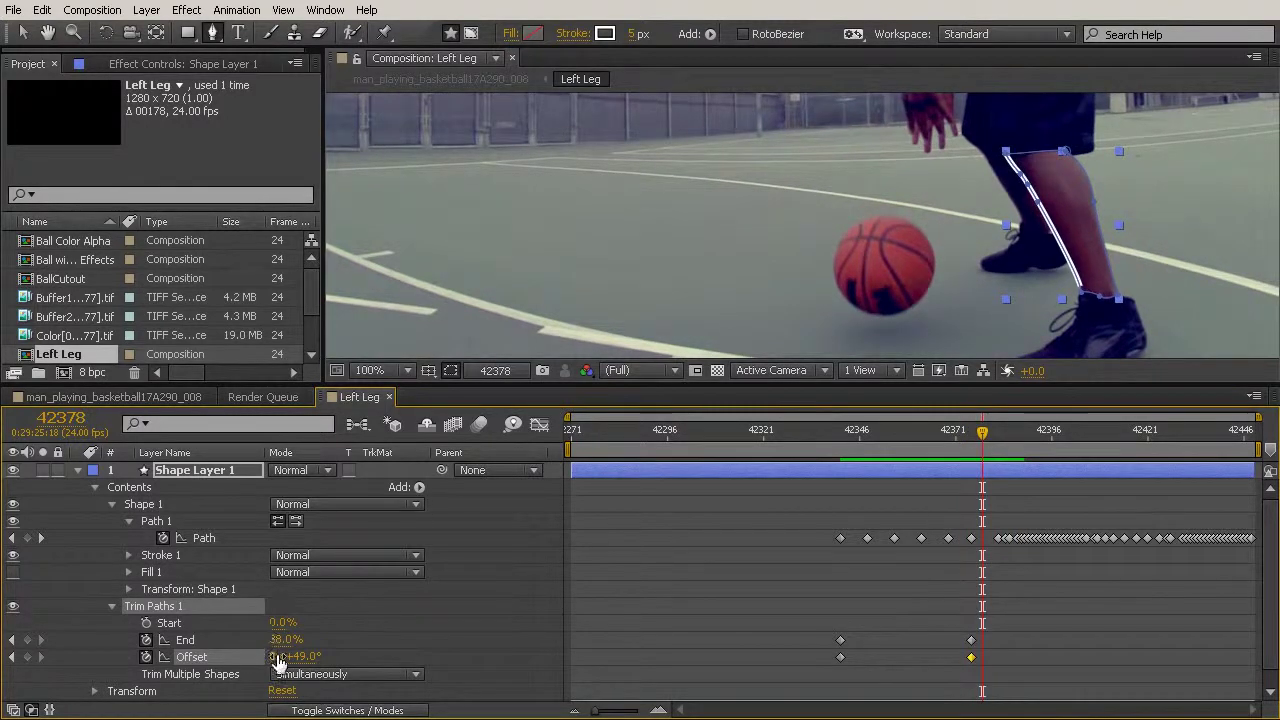
{"action": "left_click_drag", "start_coordinate": [305, 656], "coordinate": [311, 656]}
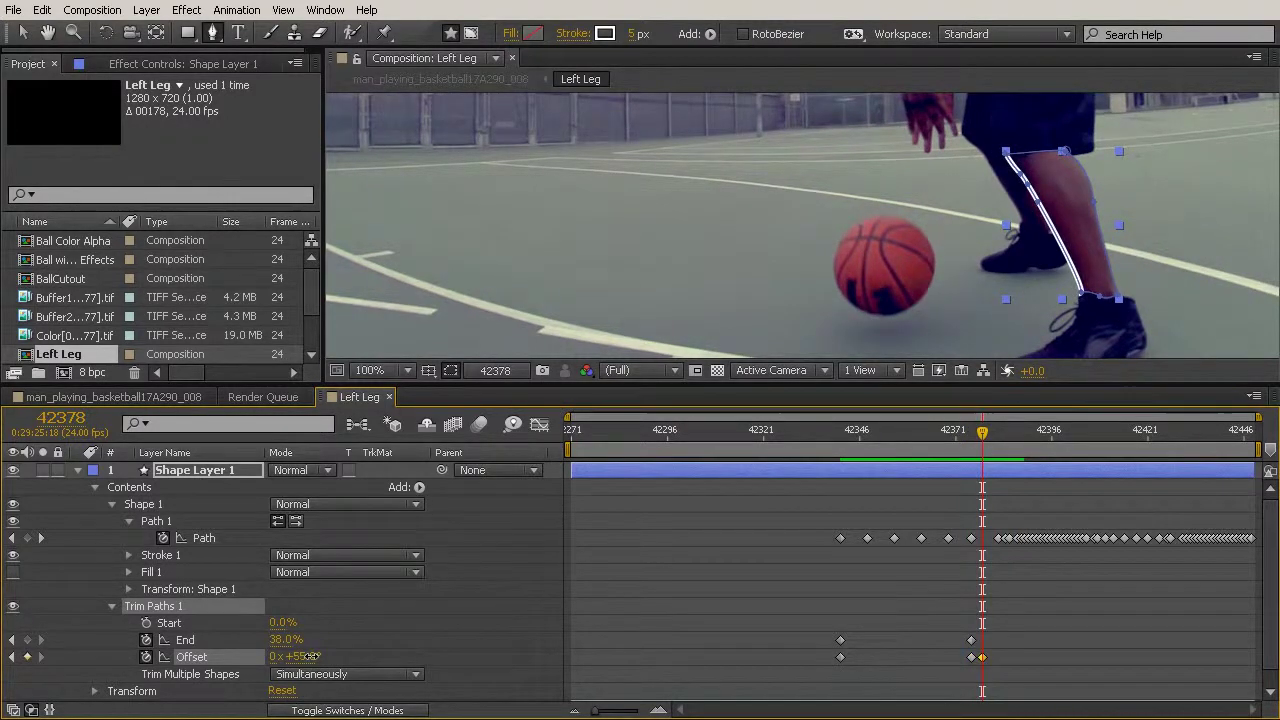
{"action": "mouse_move", "coordinate": [987, 445]}
{"action": "left_mouse_down"}
{"action": "mouse_move", "coordinate": [975, 445]}
{"action": "mouse_move", "coordinate": [1006, 452]}
{"action": "left_mouse_up"}
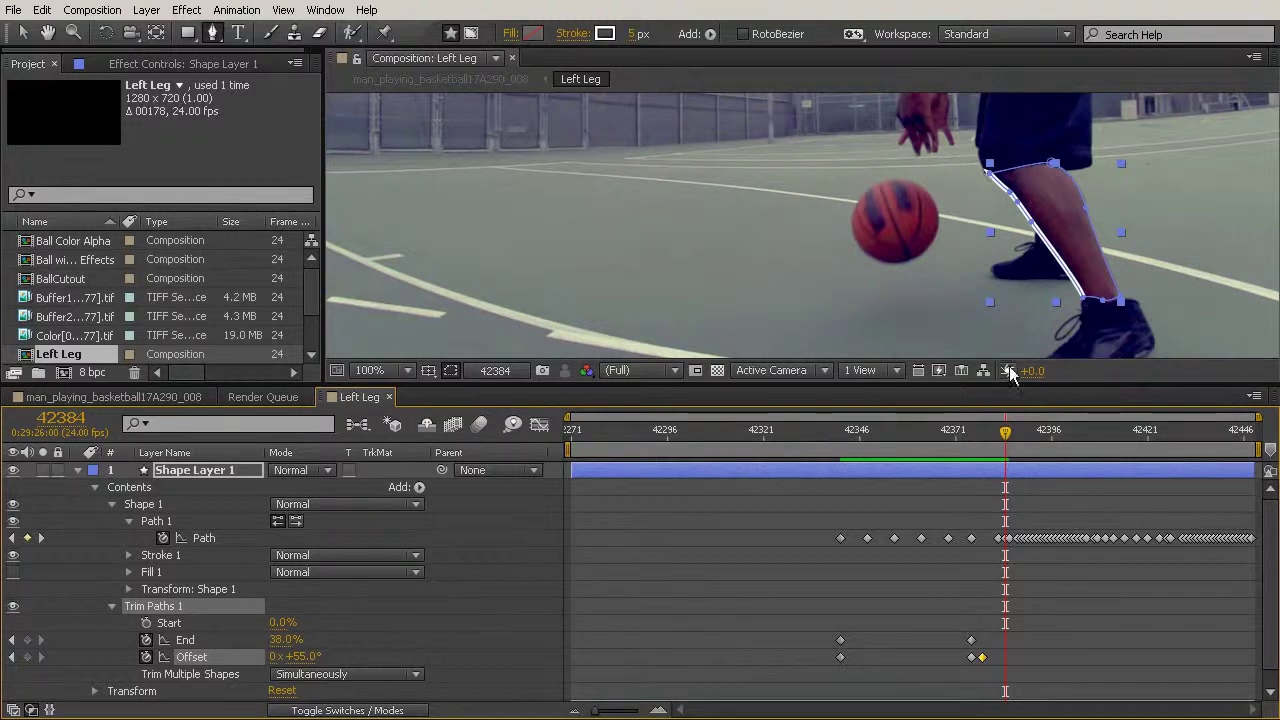
Enable Position keyframing for Shape Layer 1 at frame 42392 and add a second Position keyframe at frame 42399
{"action": "mouse_move", "coordinate": [1010, 443]}
{"action": "left_mouse_down"}
{"action": "mouse_move", "coordinate": [975, 450]}
{"action": "mouse_move", "coordinate": [1001, 443]}
{"action": "left_mouse_up"}
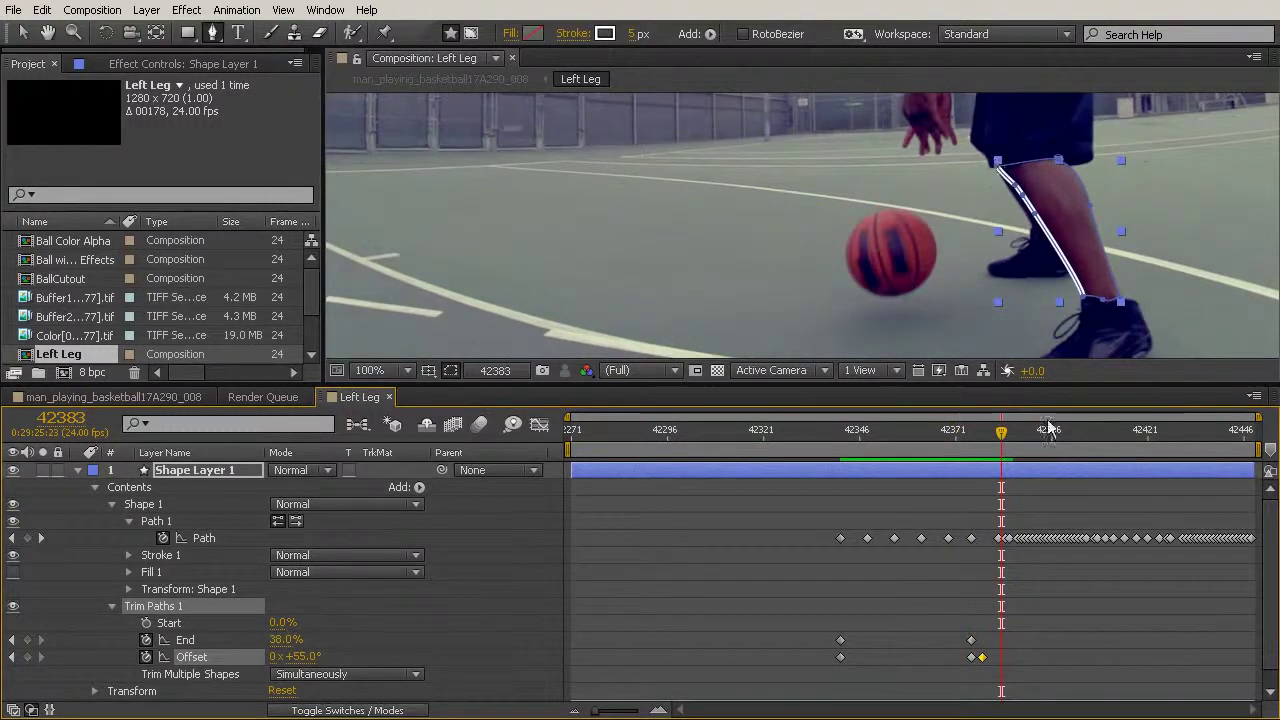
{"action": "left_click_drag", "start_coordinate": [1006, 442], "coordinate": [1050, 480]}
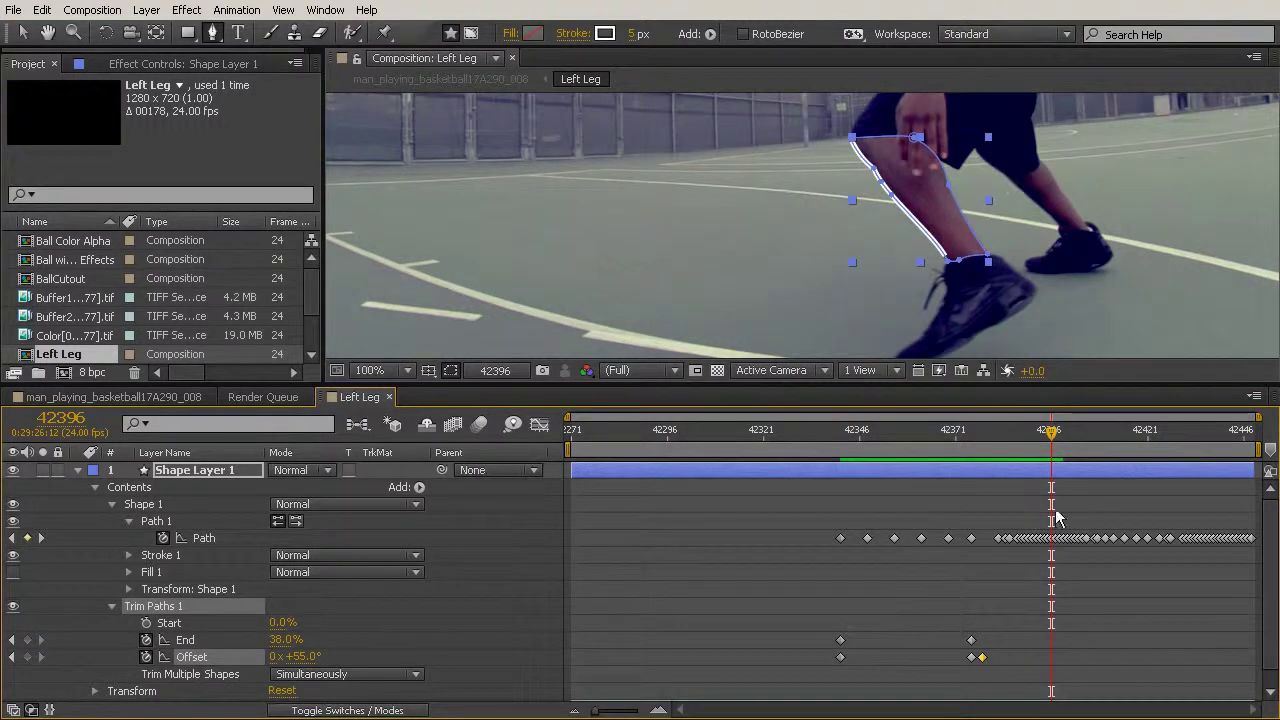
{"action": "mouse_move", "coordinate": [1058, 450]}
{"action": "left_mouse_down"}
{"action": "mouse_move", "coordinate": [1023, 441]}
{"action": "mouse_move", "coordinate": [1037, 447]}
{"action": "left_mouse_up"}
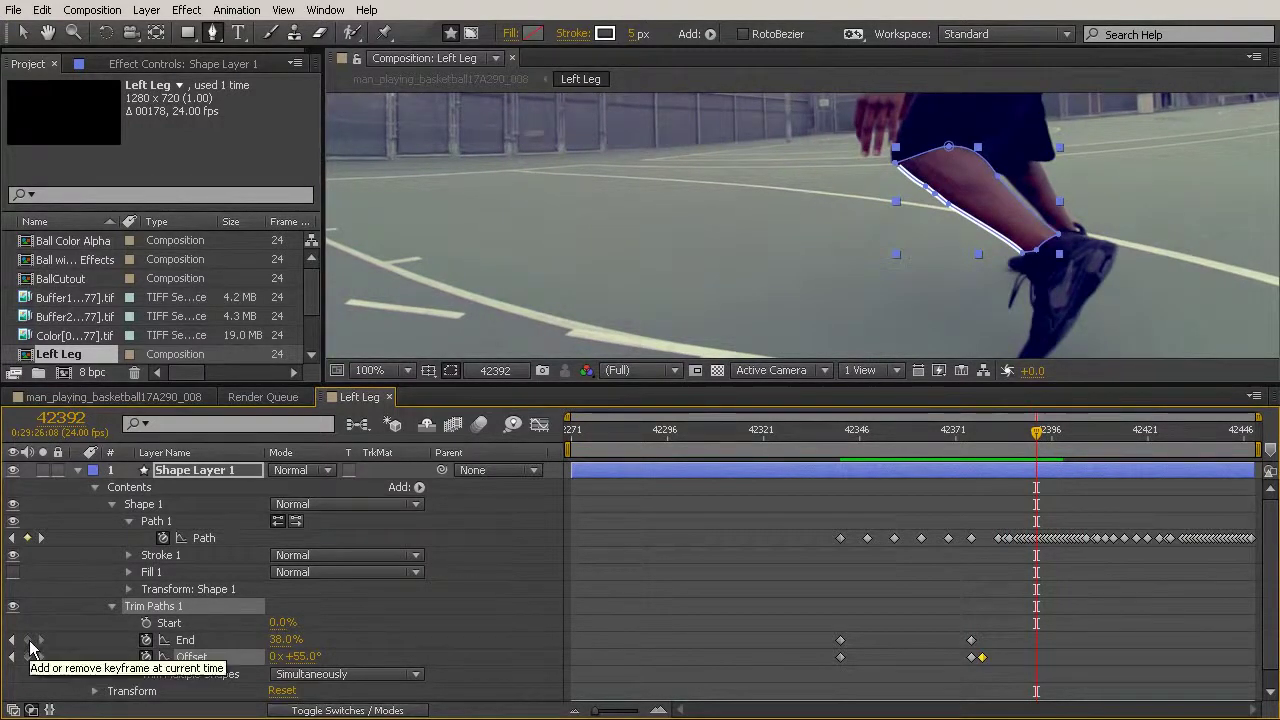
{"action": "left_click", "coordinate": [195, 470]}
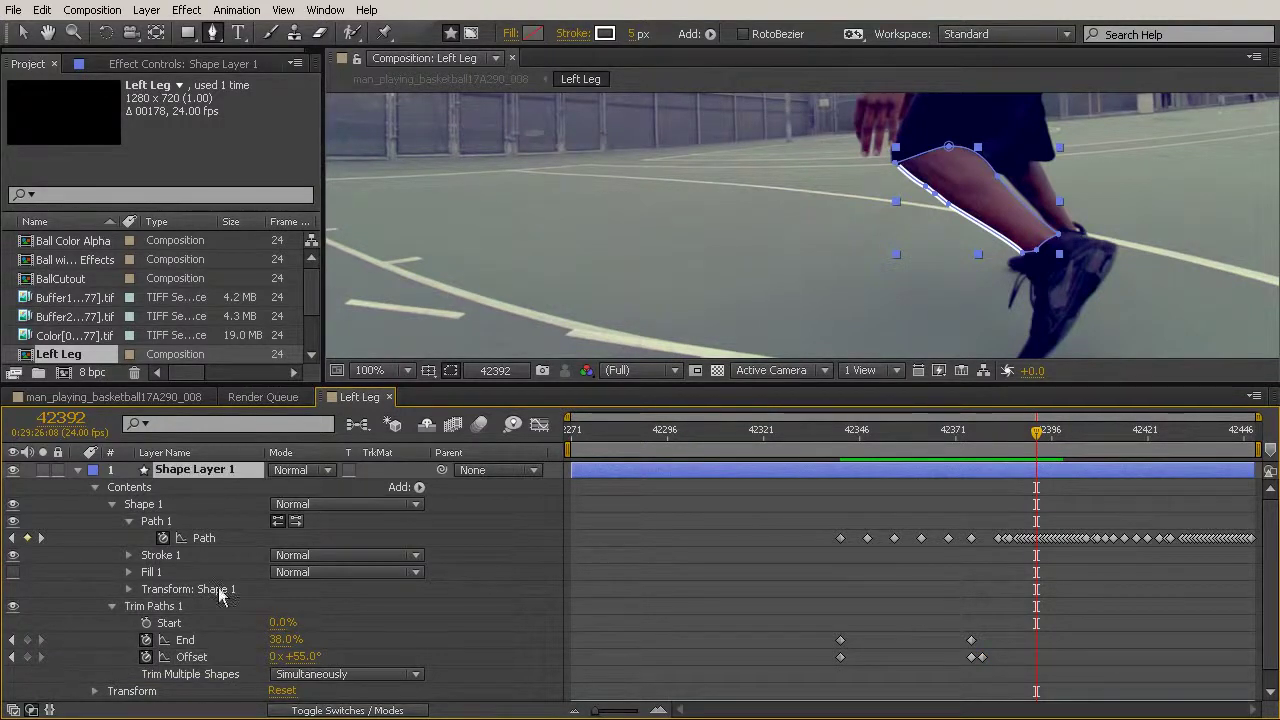
{"action": "key", "text": "p"}
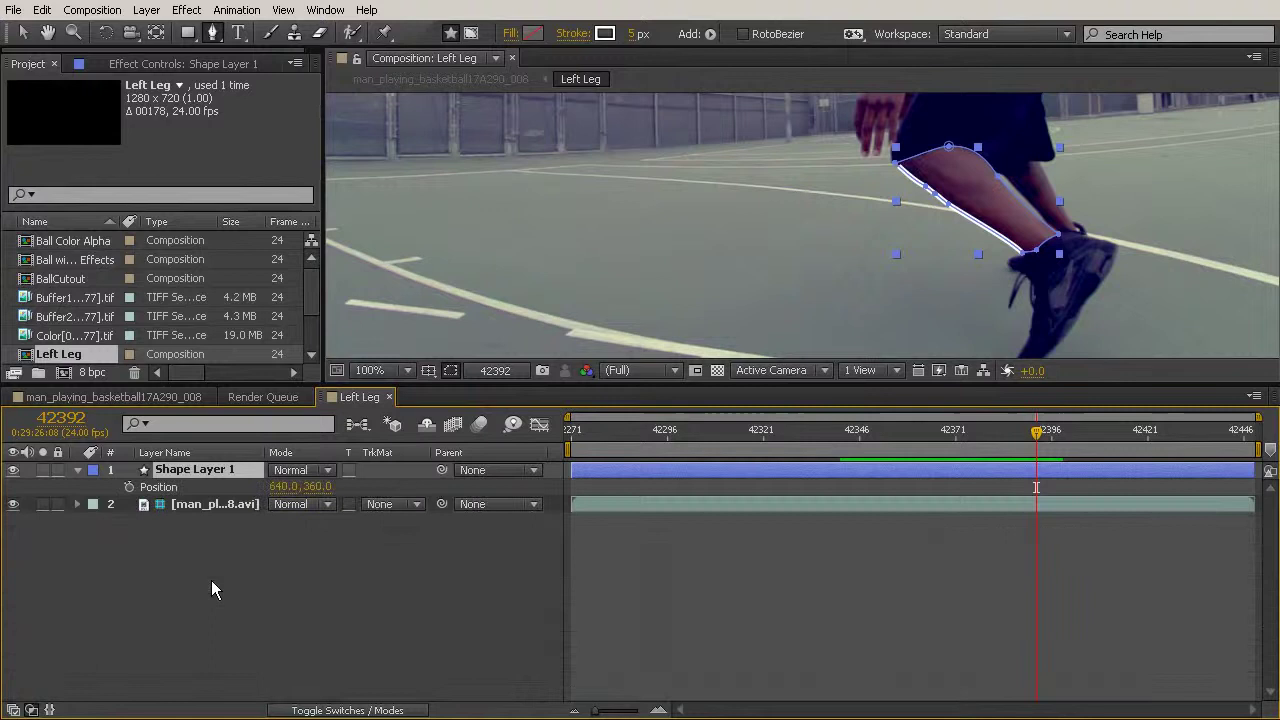
{"action": "left_click", "coordinate": [129, 487]}
{"action": "left_click_drag", "start_coordinate": [1035, 431], "coordinate": [1064, 440]}
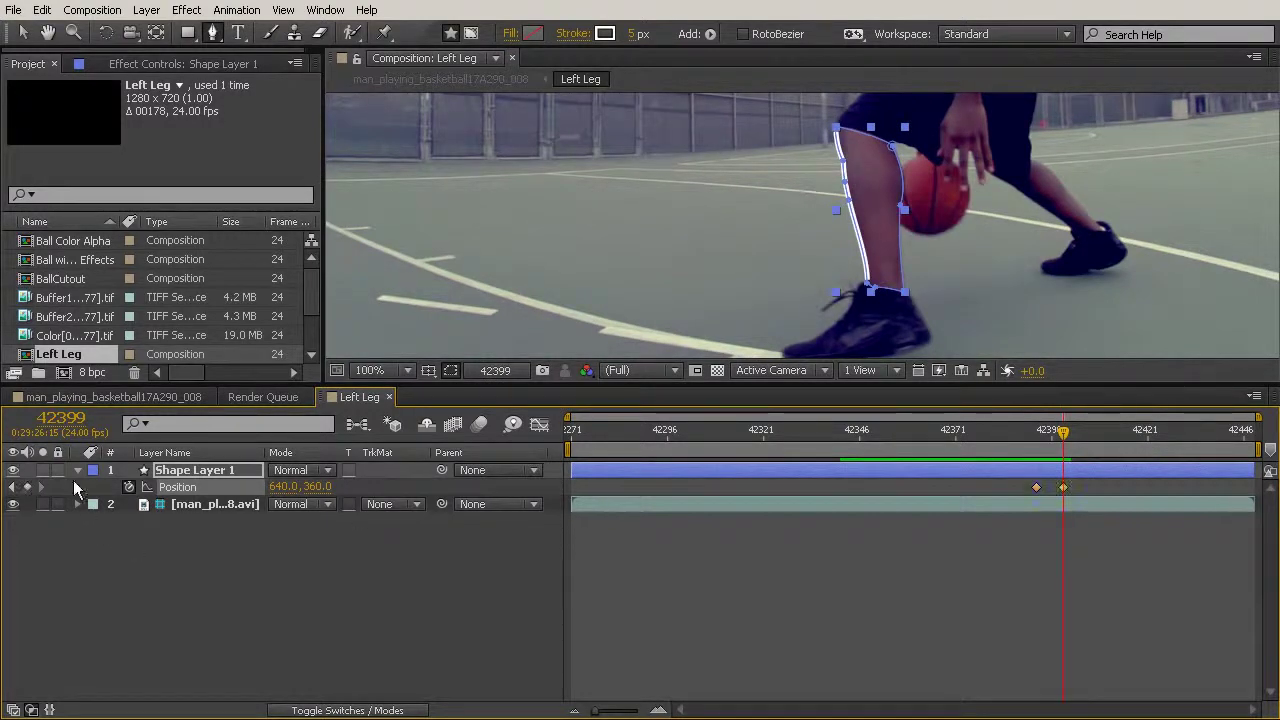
Shift the shape slightly off the leg, to Position about 636, 365.5 at frame 42394 and 646.4, 360.7 at frame 42397
{"action": "left_click_drag", "start_coordinate": [1070, 440], "coordinate": [1048, 440]}
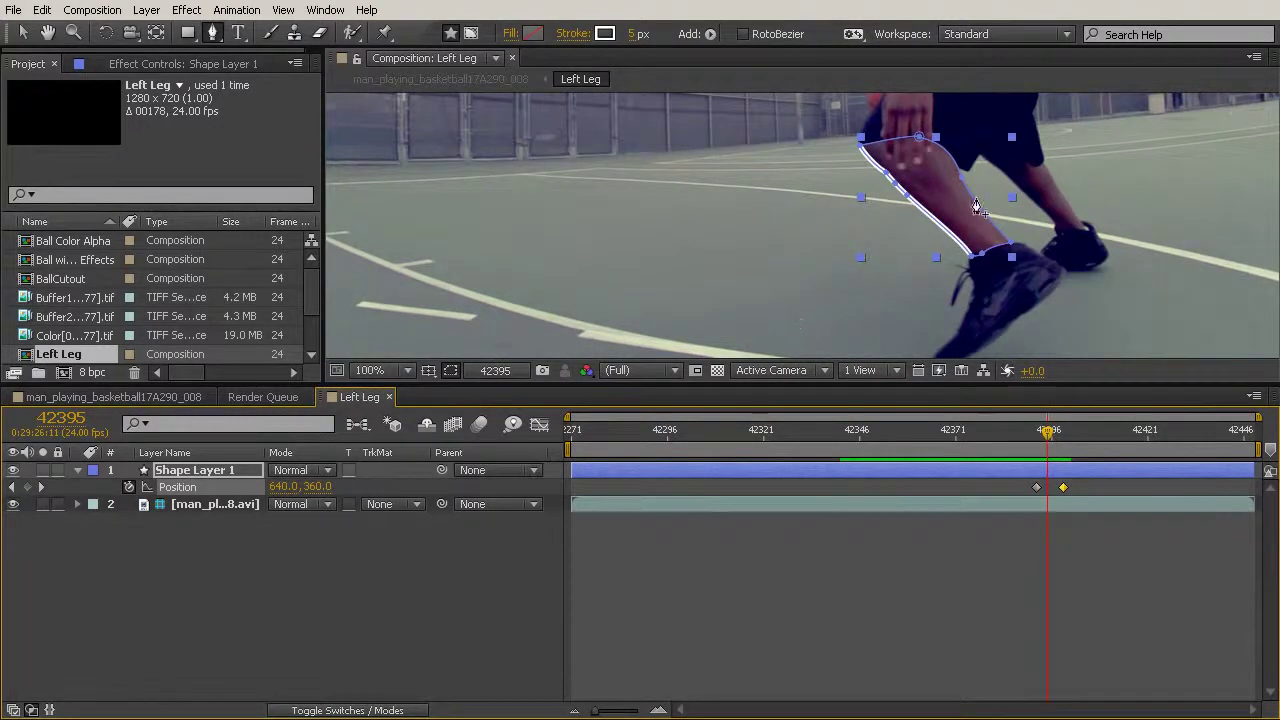
{"action": "key", "text": "v"}
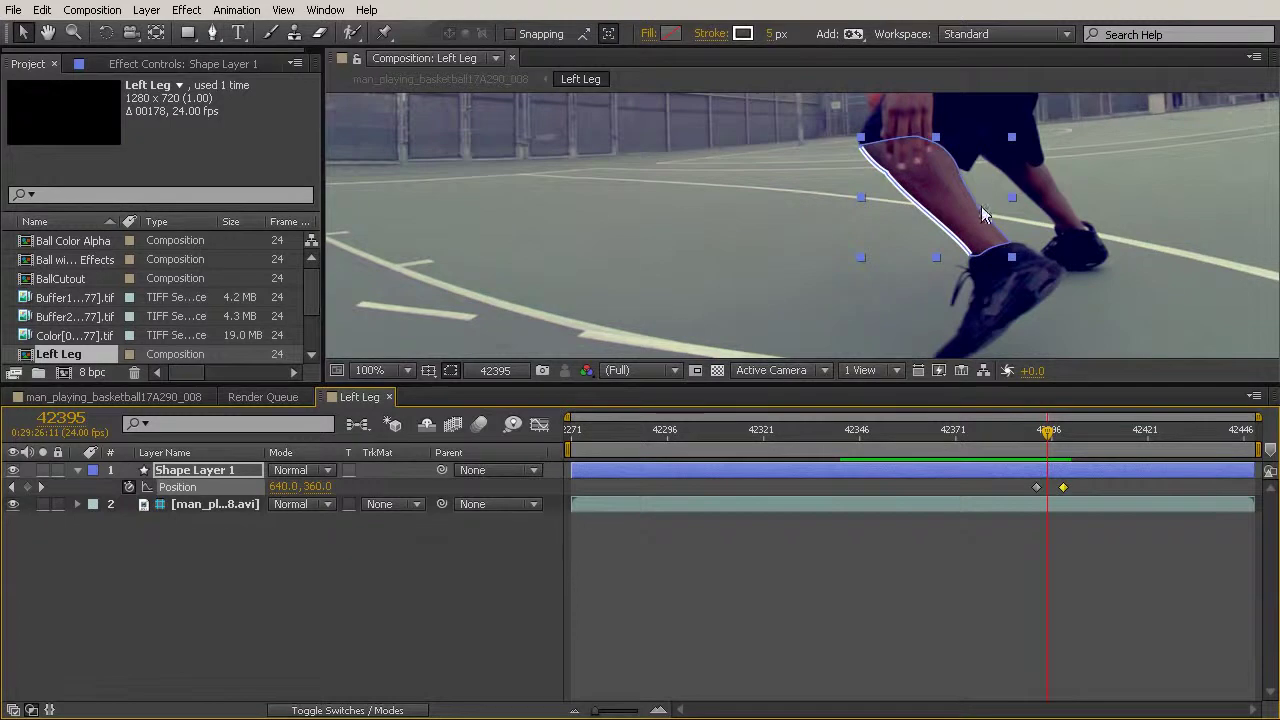
{"action": "left_click_drag", "start_coordinate": [1048, 434], "coordinate": [1039, 436]}
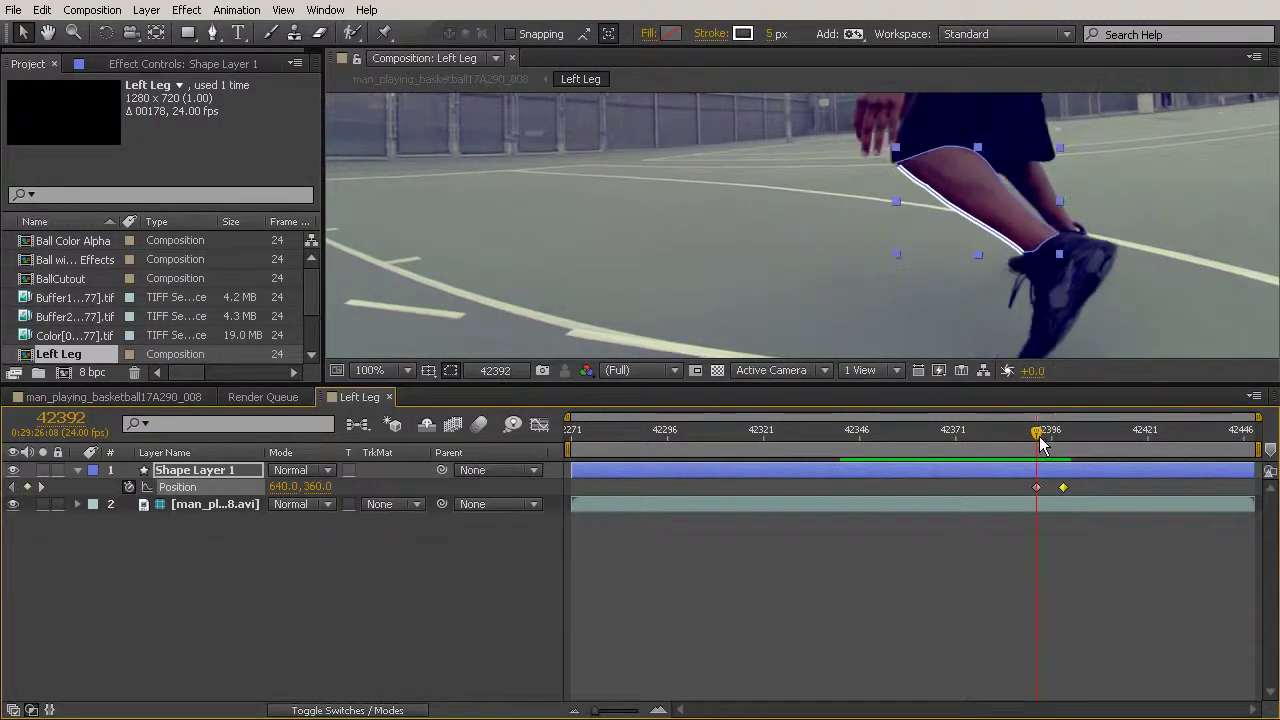
{"action": "key", "text": "Page_Down"}
{"action": "key", "text": "Page_Down"}
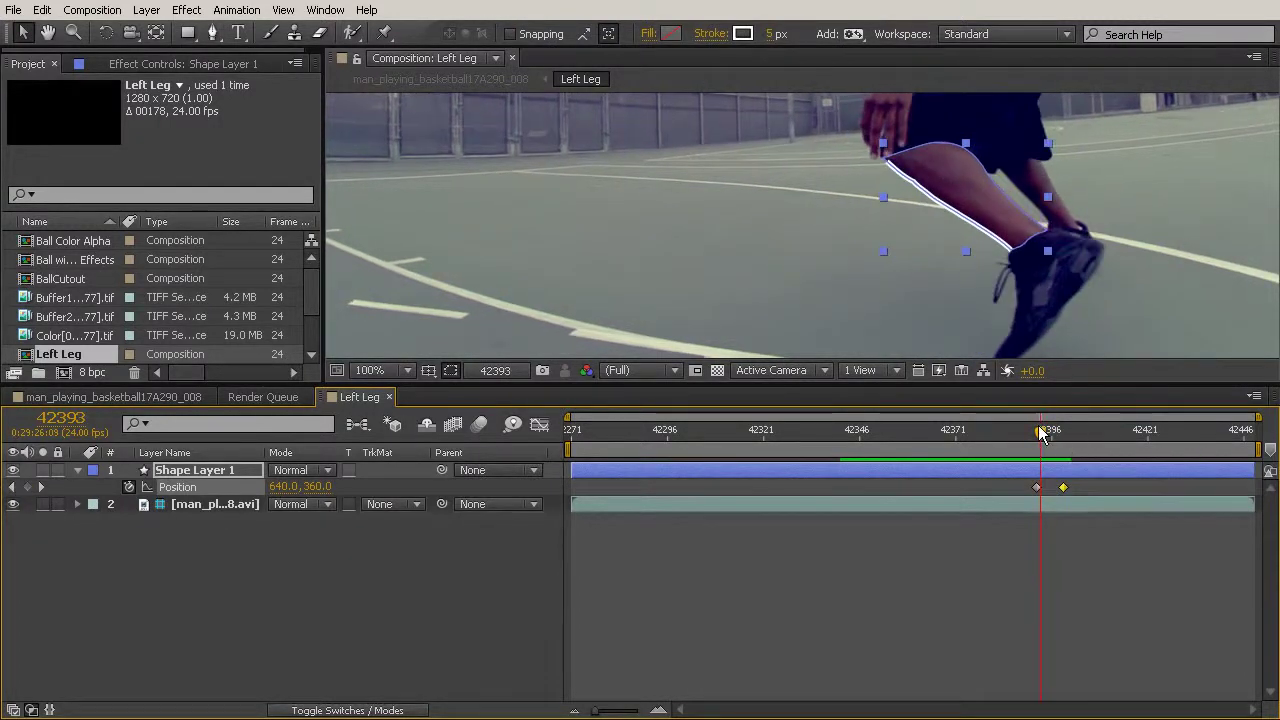
{"action": "scroll", "coordinate": [995, 185], "scroll_direction": "up", "scroll_amount": 1}
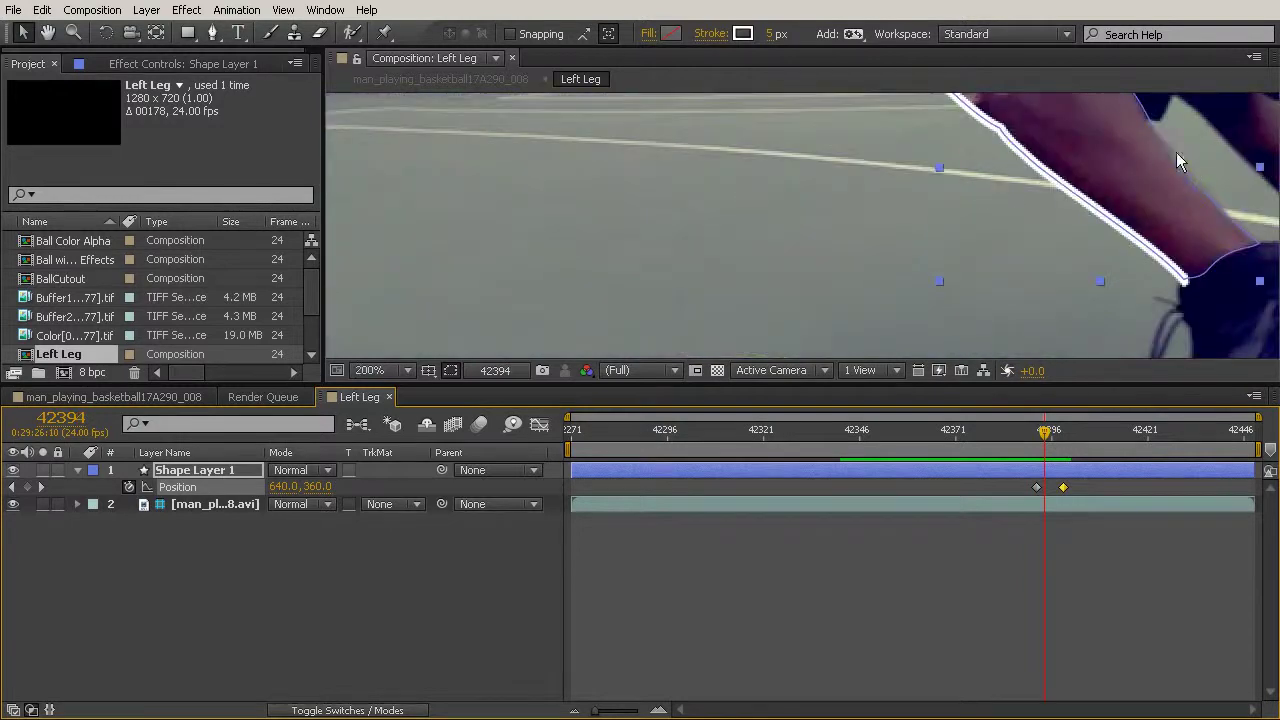
{"action": "left_click_drag", "start_coordinate": [1168, 152], "coordinate": [1025, 278]}
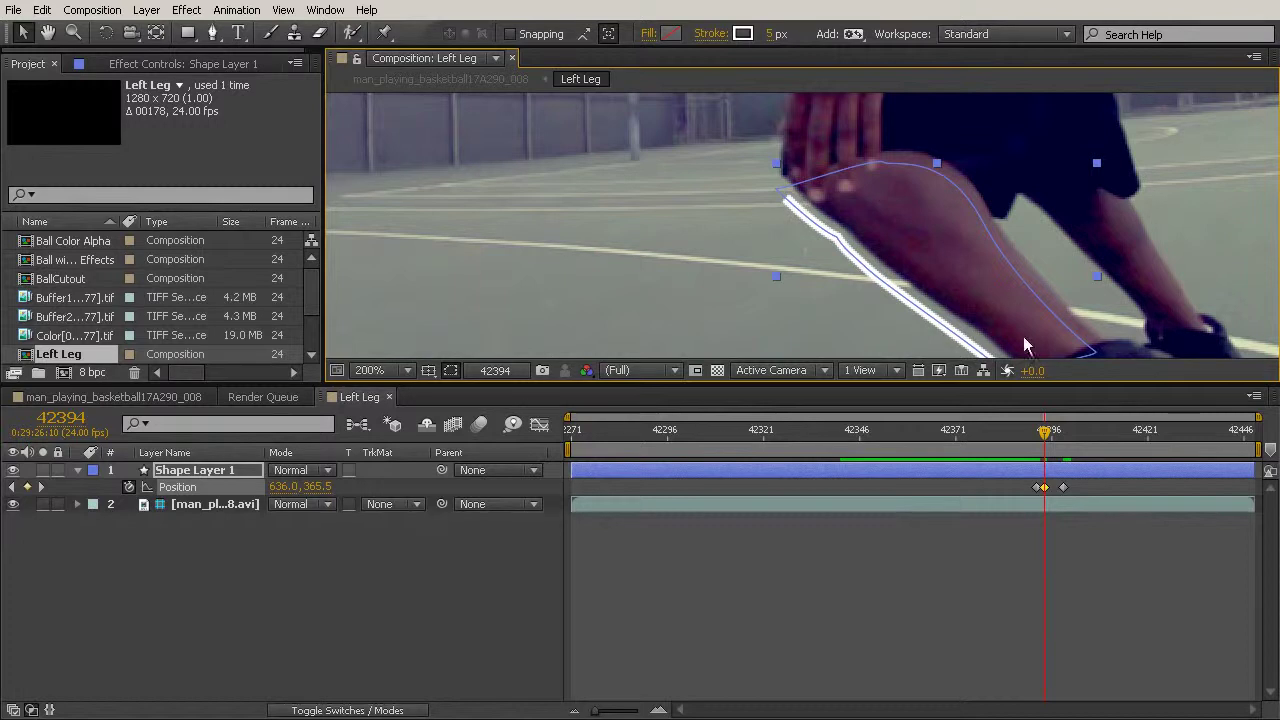
{"action": "left_click_drag", "start_coordinate": [1045, 438], "coordinate": [1054, 441]}
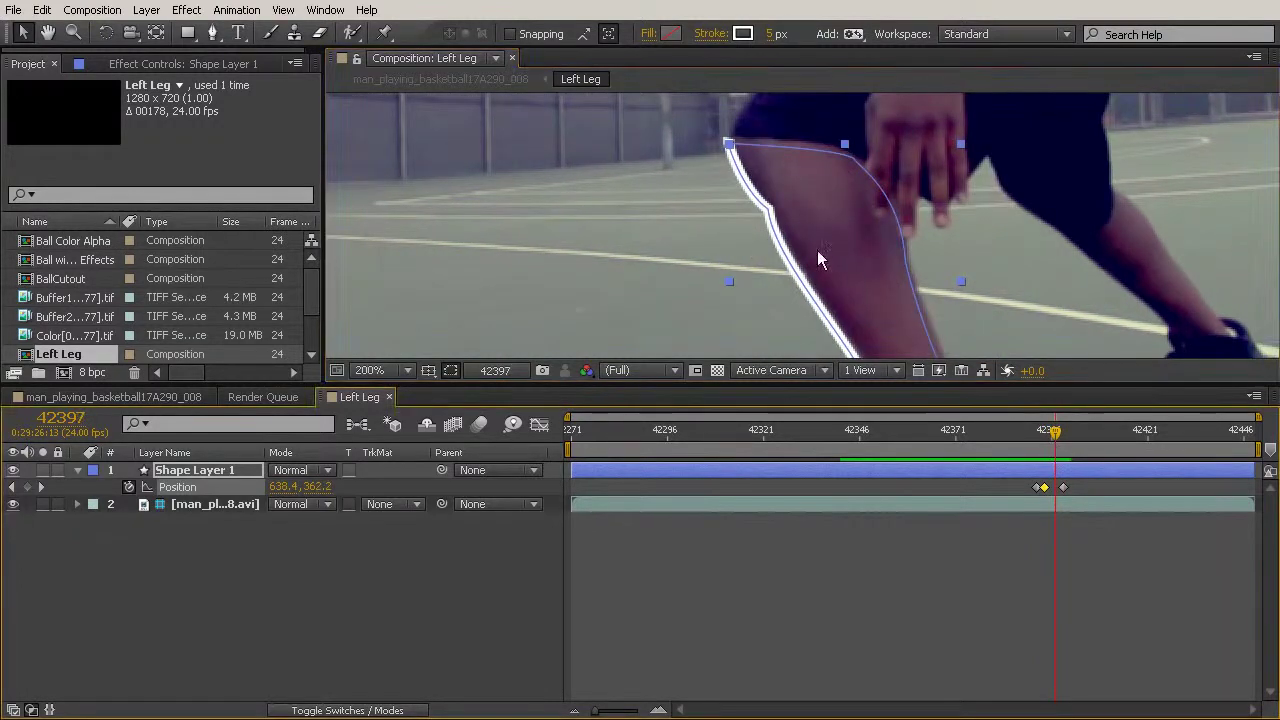
{"action": "left_click_drag", "start_coordinate": [797, 275], "coordinate": [813, 278]}
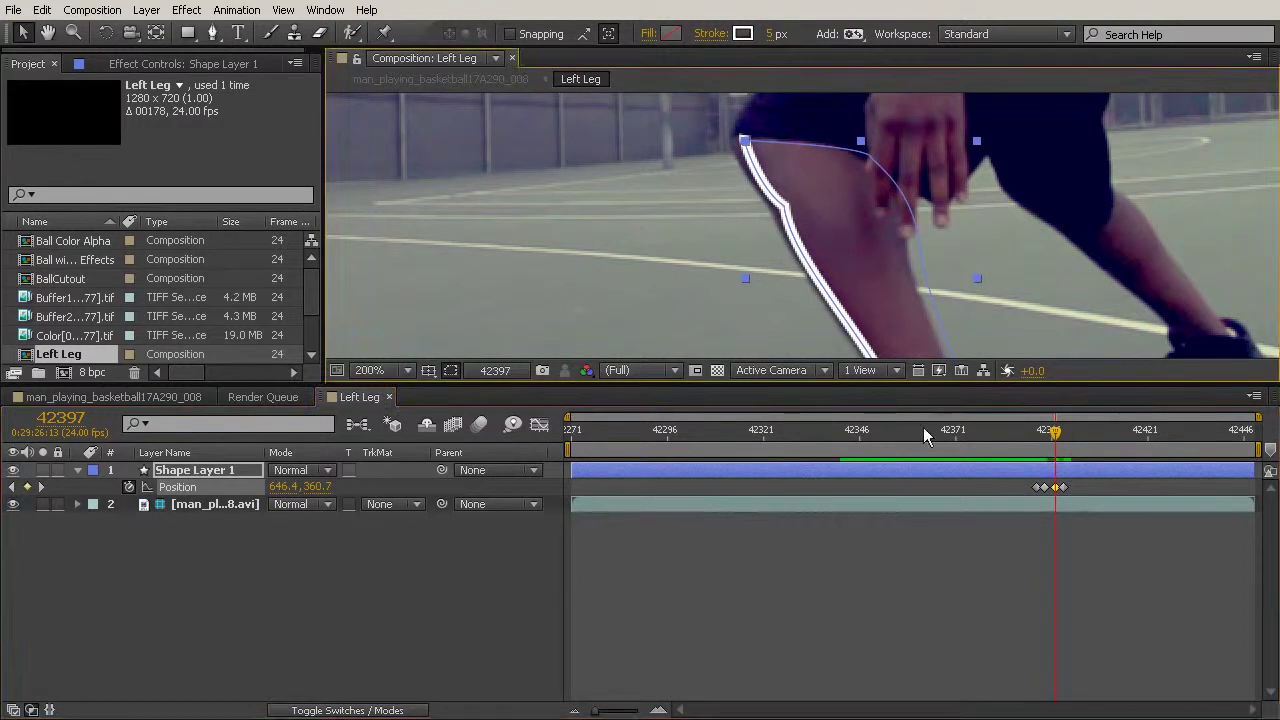
Move the shape outside the picture area at frames 42396 and 42395, to Position about 1270.9, 318.3 and 1261.5, 345.9
{"action": "left_click_drag", "start_coordinate": [1055, 431], "coordinate": [1050, 430]}
{"action": "scroll", "coordinate": [1005, 265], "scroll_direction": "down", "scroll_amount": 2}
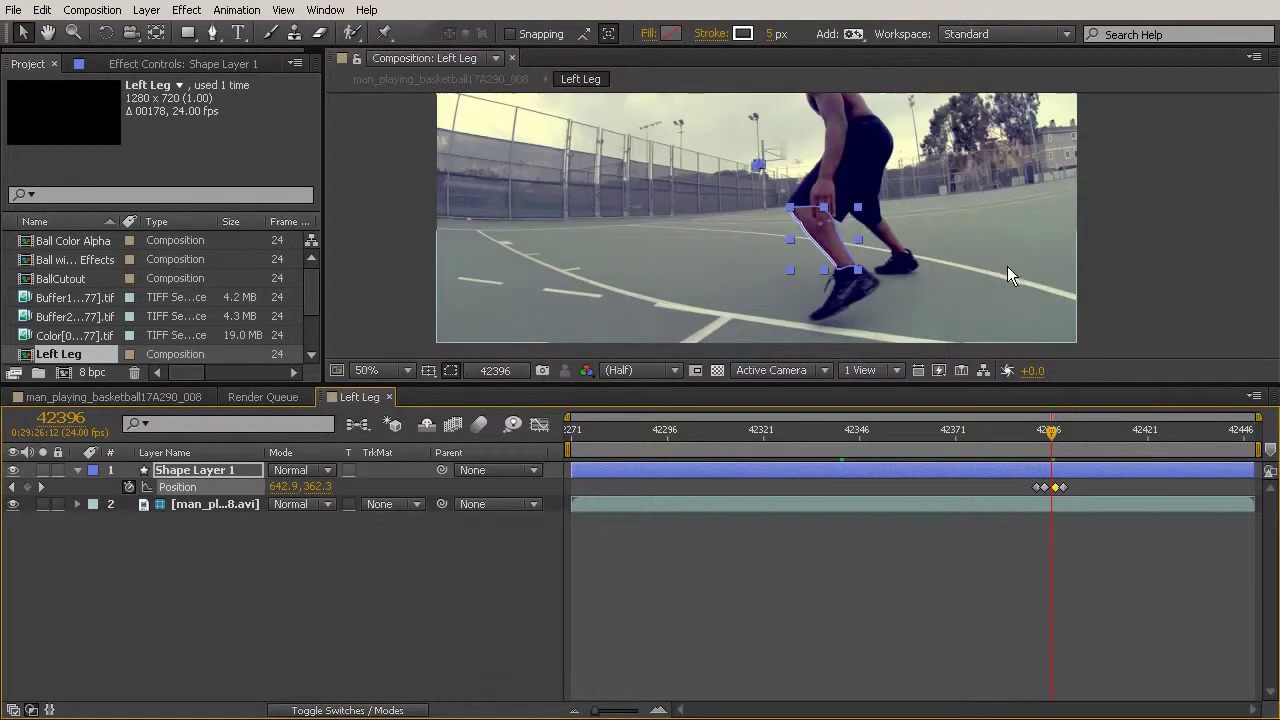
{"action": "left_click_drag", "start_coordinate": [840, 236], "coordinate": [1153, 213]}
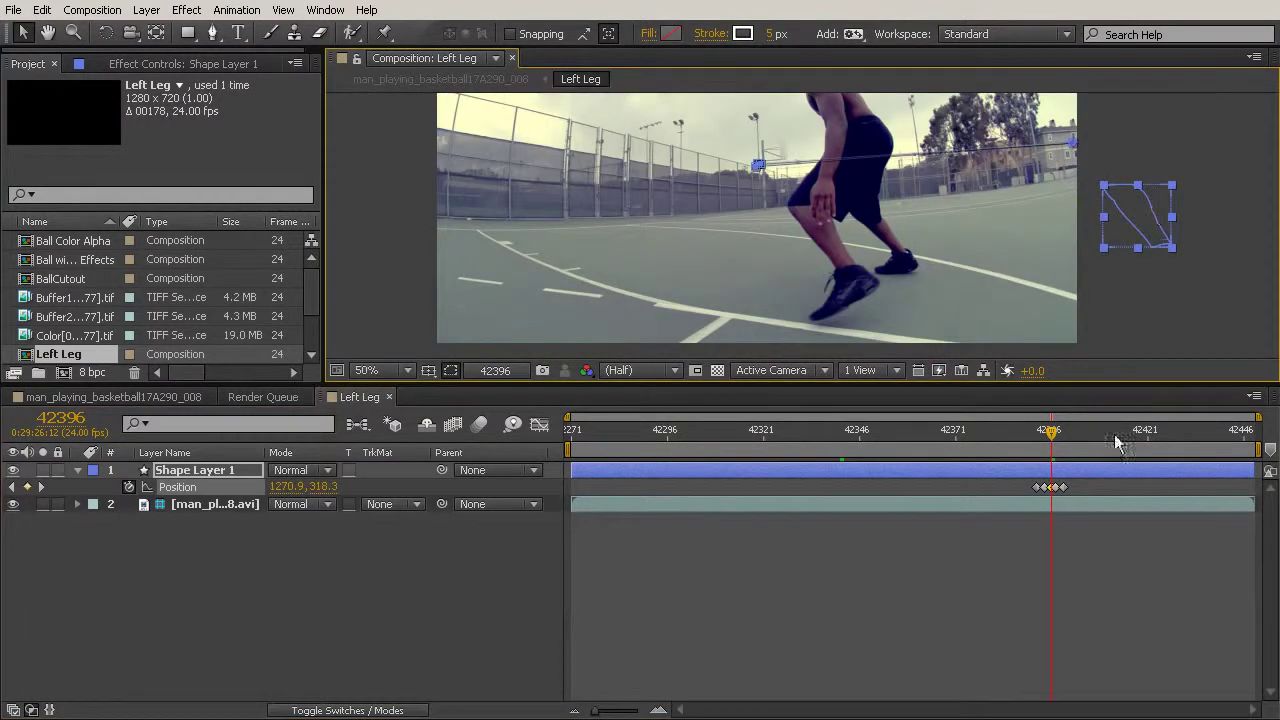
{"action": "left_click_drag", "start_coordinate": [1051, 432], "coordinate": [1047, 434]}
{"action": "left_click_drag", "start_coordinate": [978, 212], "coordinate": [1130, 214]}
{"action": "scroll", "coordinate": [893, 238], "scroll_direction": "up", "scroll_amount": 2}
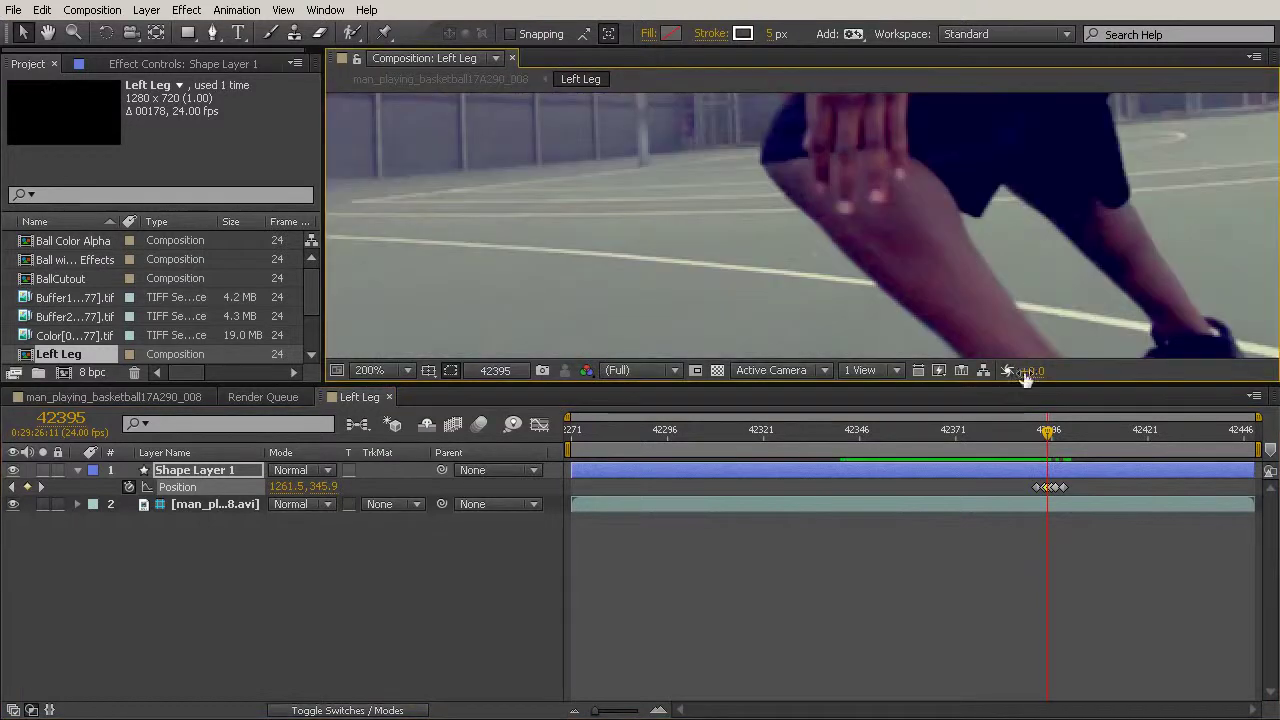
{"action": "left_click_drag", "start_coordinate": [1015, 241], "coordinate": [1011, 197]}
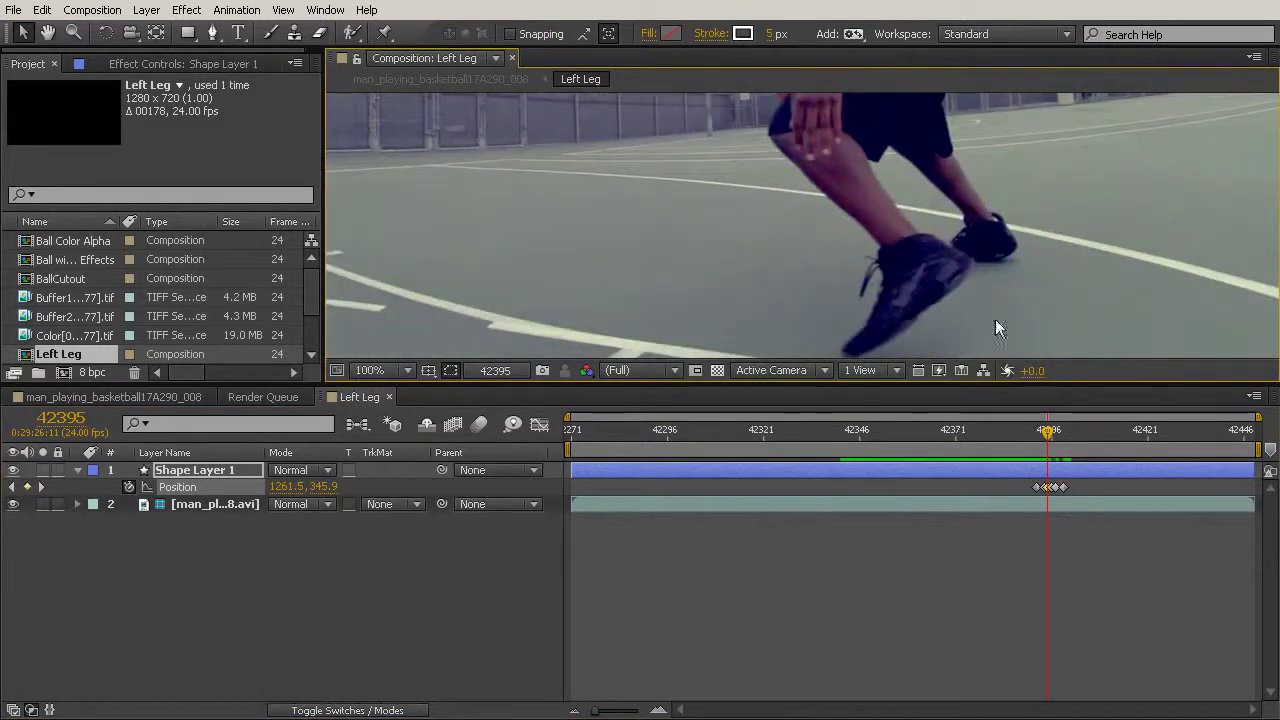
Go to frame 42400 and expand Shape Layer 1 down to the Path property of Path 1 in Shape 1
{"action": "left_click_drag", "start_coordinate": [1046, 434], "coordinate": [1067, 450]}
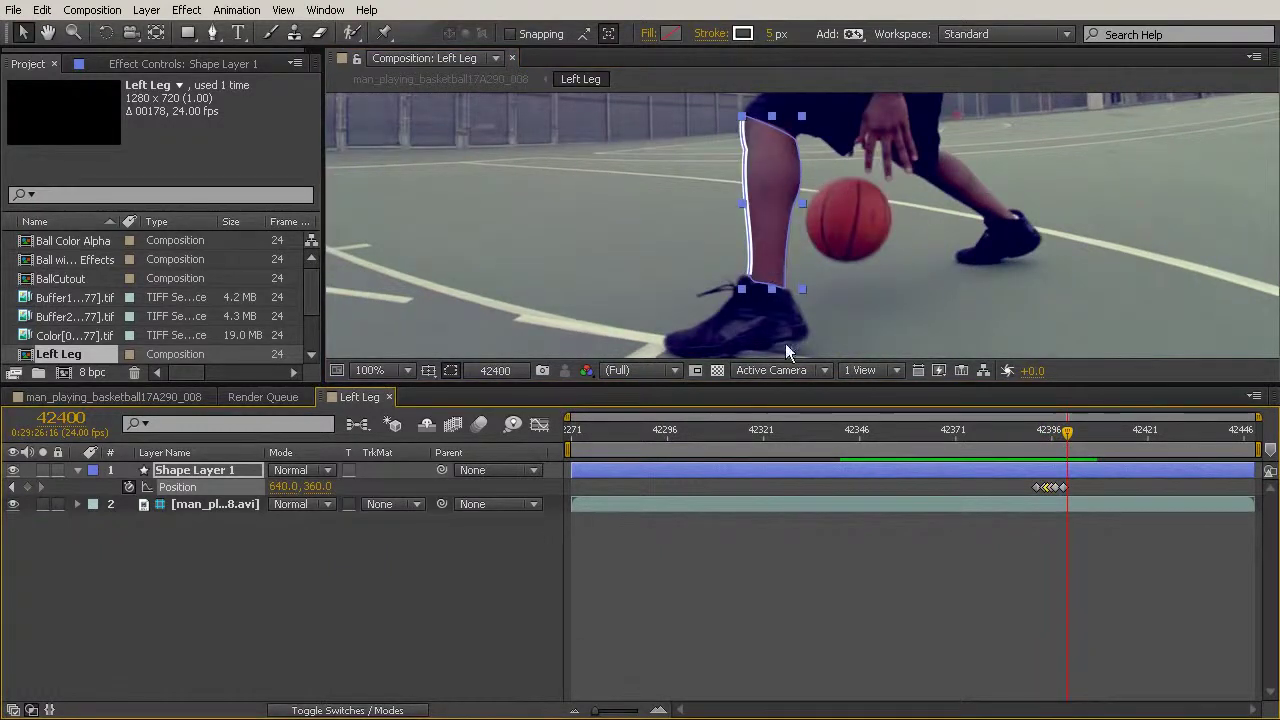
{"action": "double_click", "coordinate": [79, 474]}
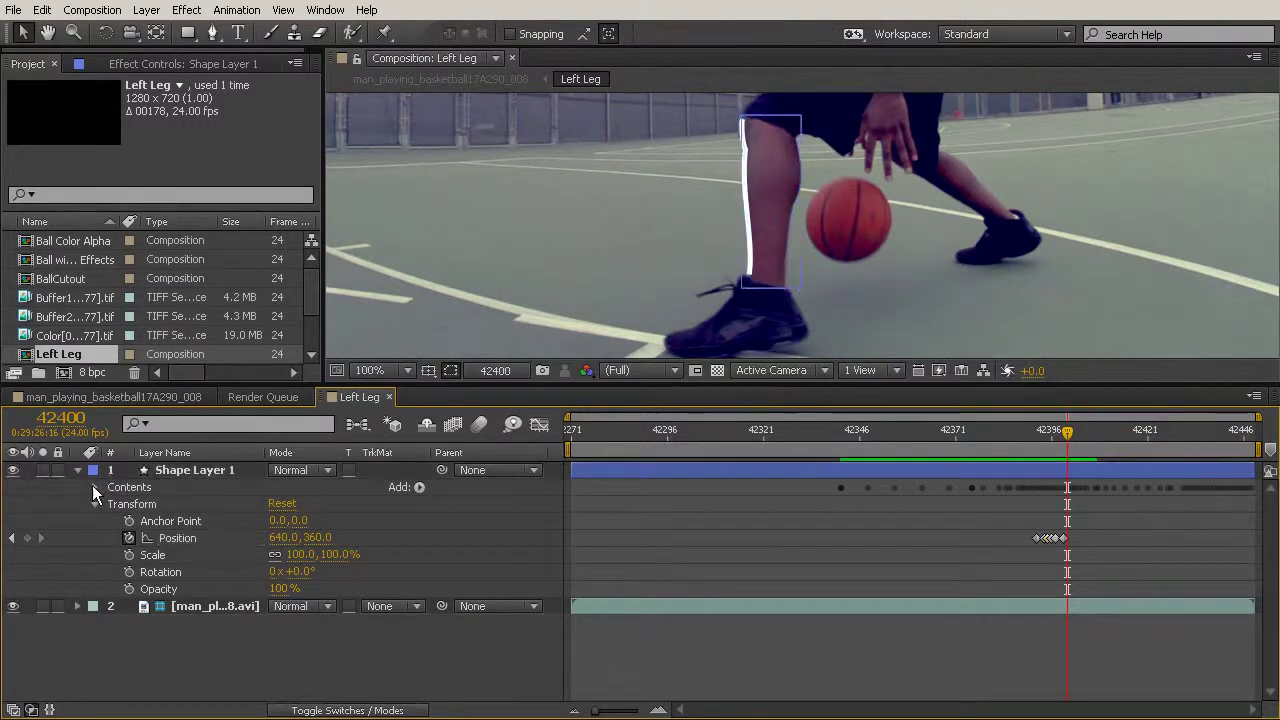
{"action": "left_click", "coordinate": [93, 486]}
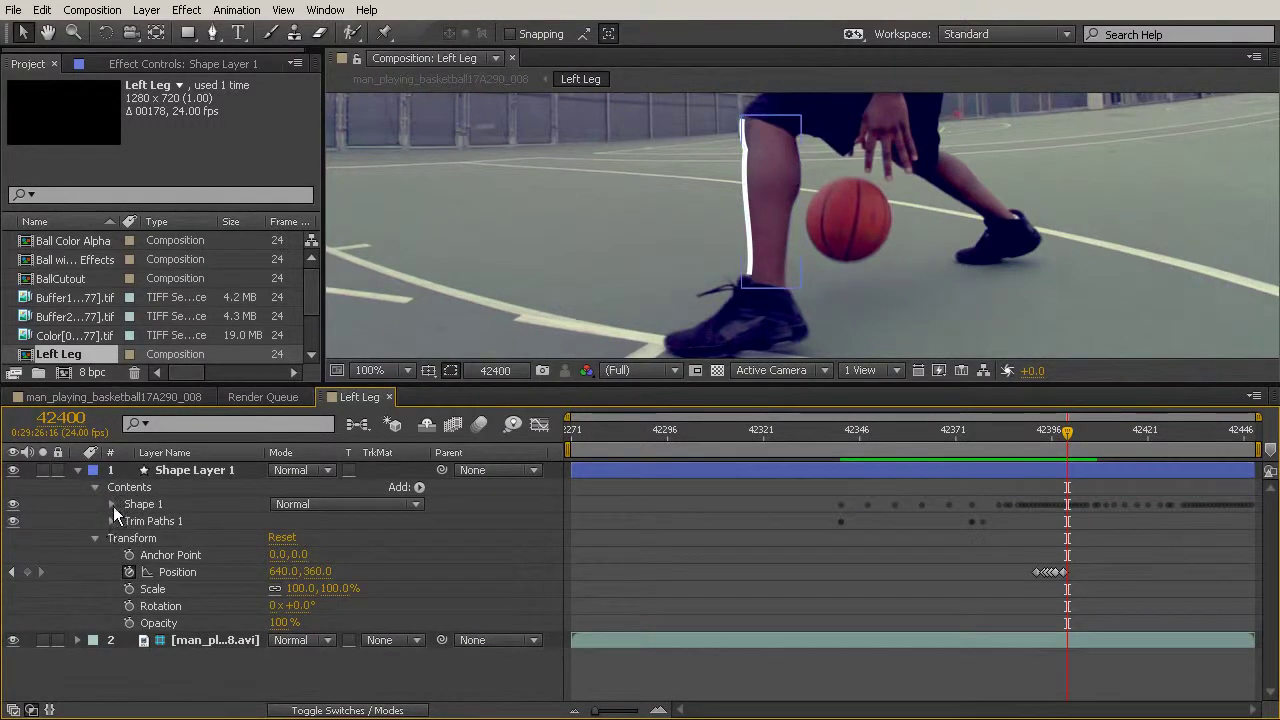
{"action": "left_click", "coordinate": [112, 505]}
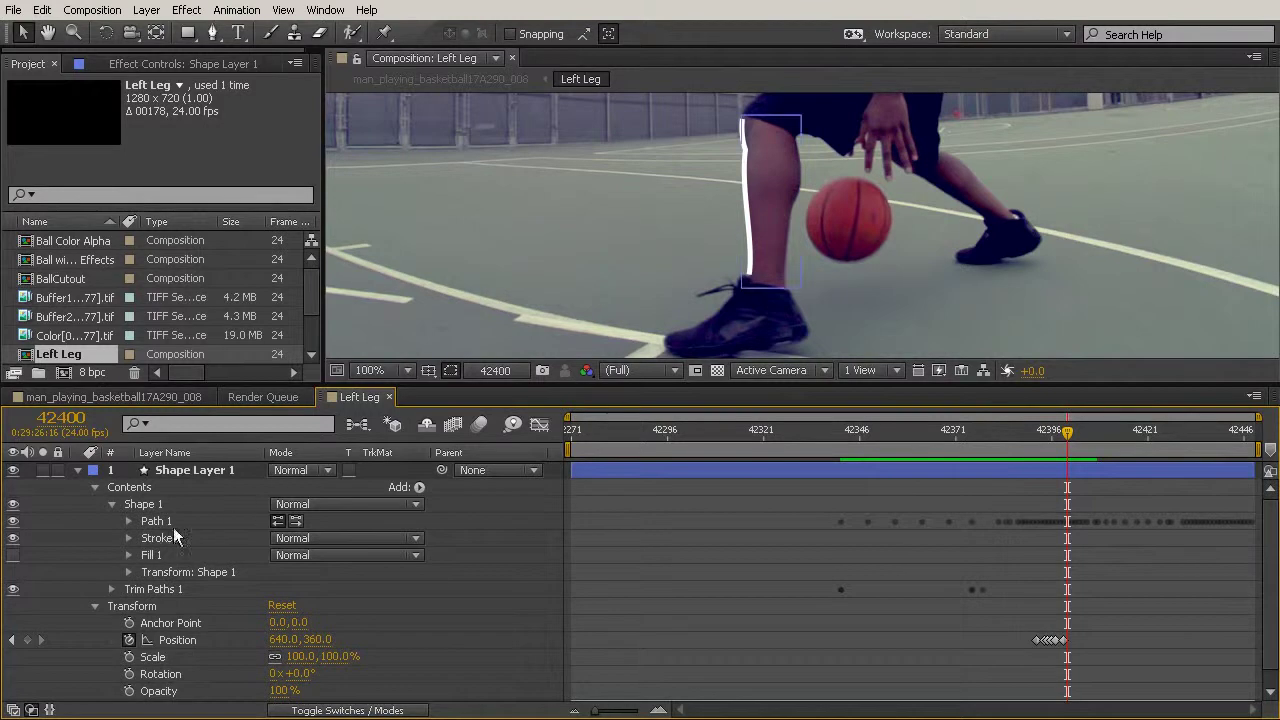
{"action": "left_click", "coordinate": [129, 521]}
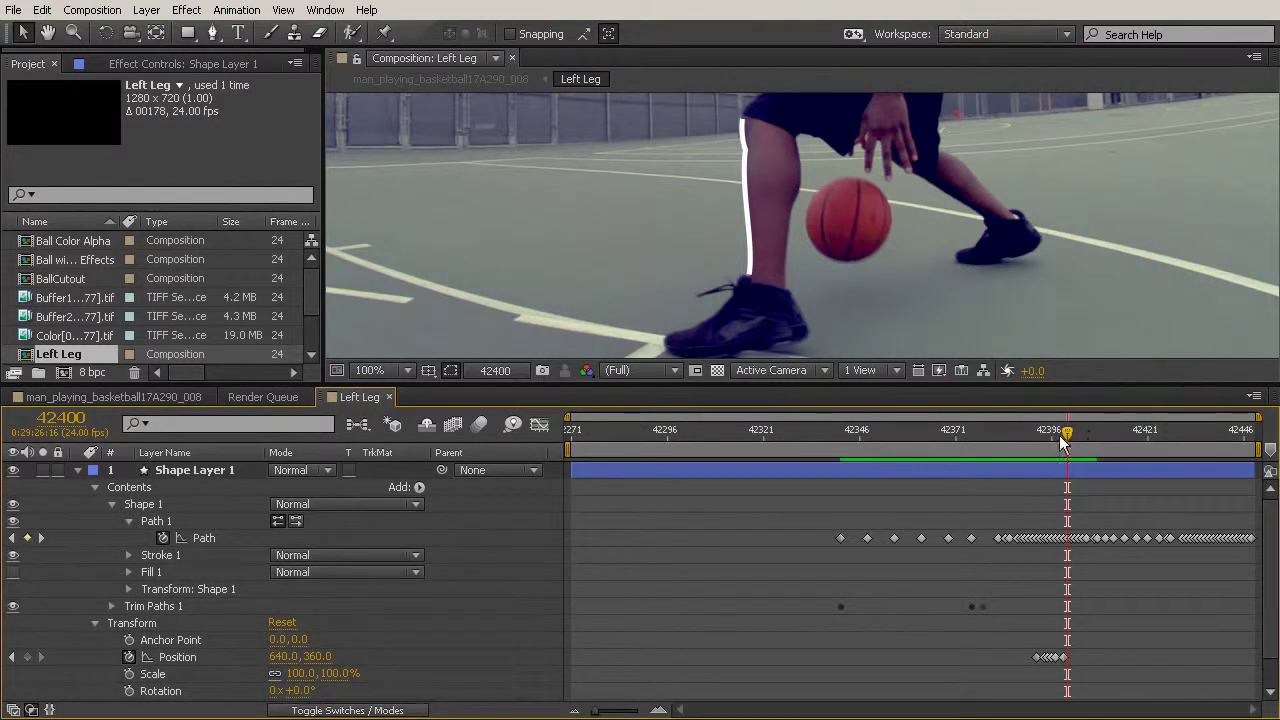
Set Trim Paths End to 36% and Offset to 230° at frame 42399 so the stroke follows the calf
{"action": "left_click_drag", "start_coordinate": [1067, 447], "coordinate": [1046, 446]}
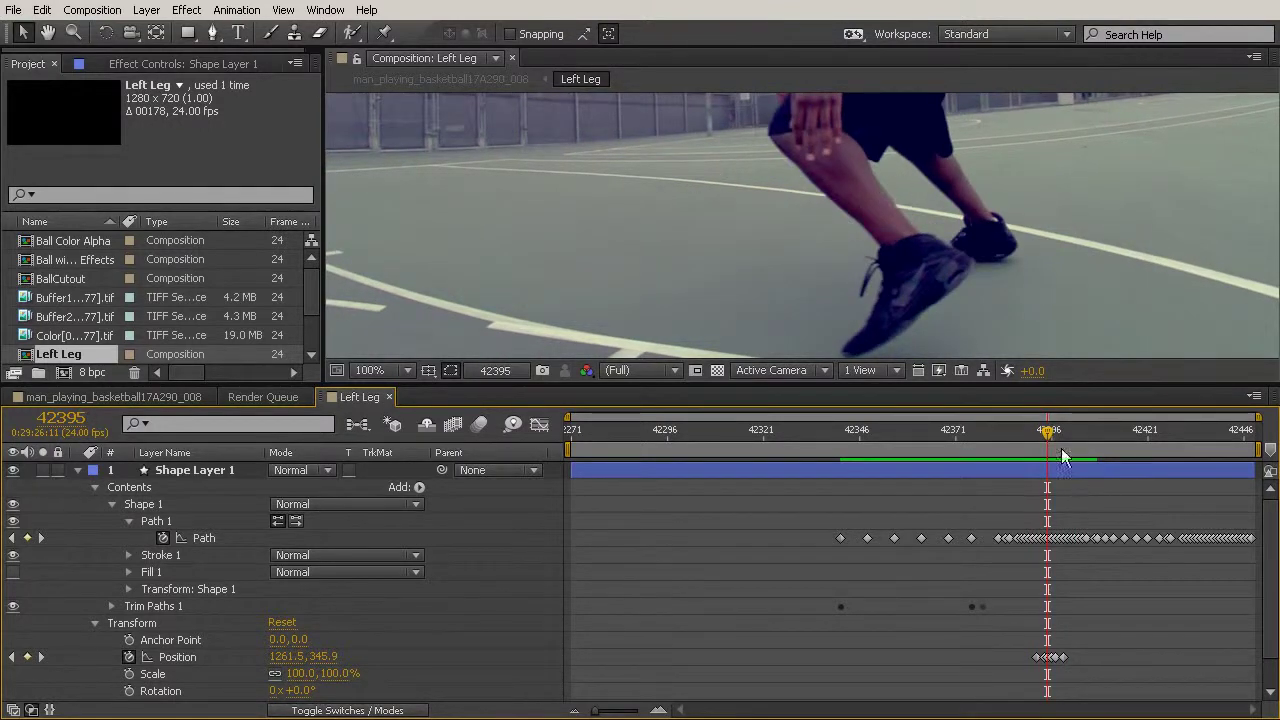
{"action": "left_click_drag", "start_coordinate": [1042, 430], "coordinate": [1049, 430]}
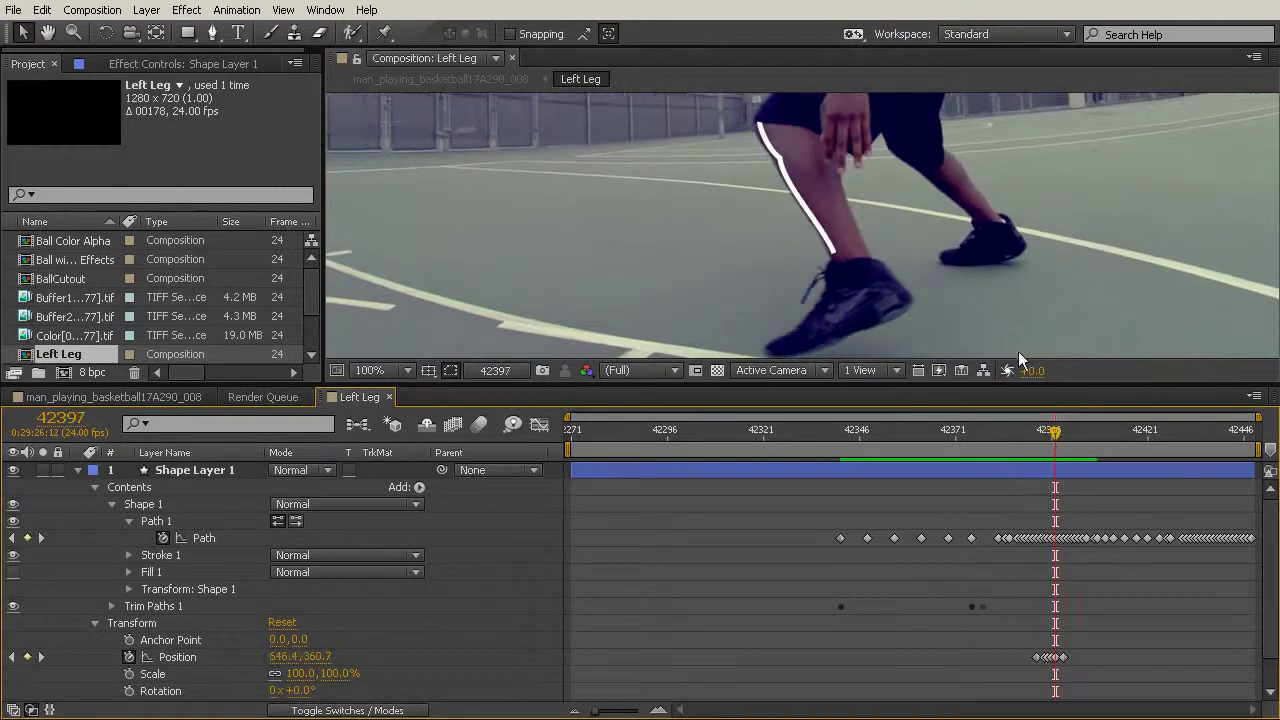
{"action": "left_click", "coordinate": [770, 150]}
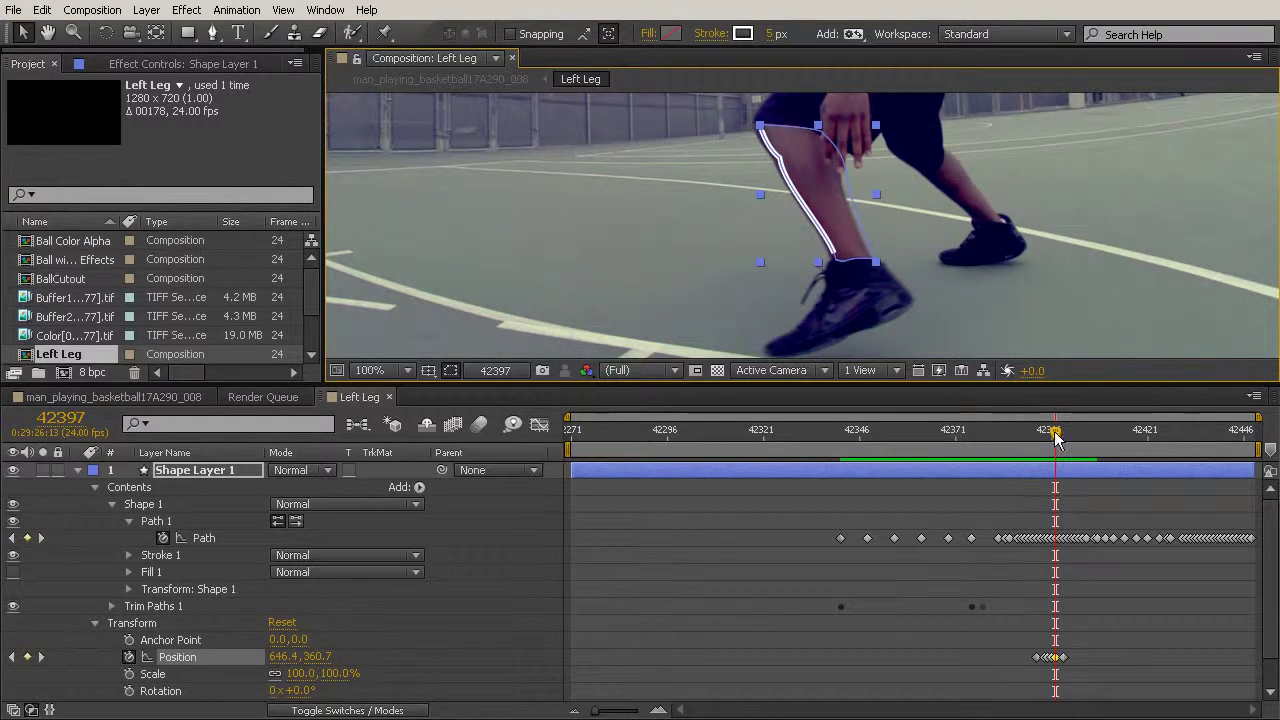
{"action": "left_click_drag", "start_coordinate": [1058, 438], "coordinate": [1063, 438]}
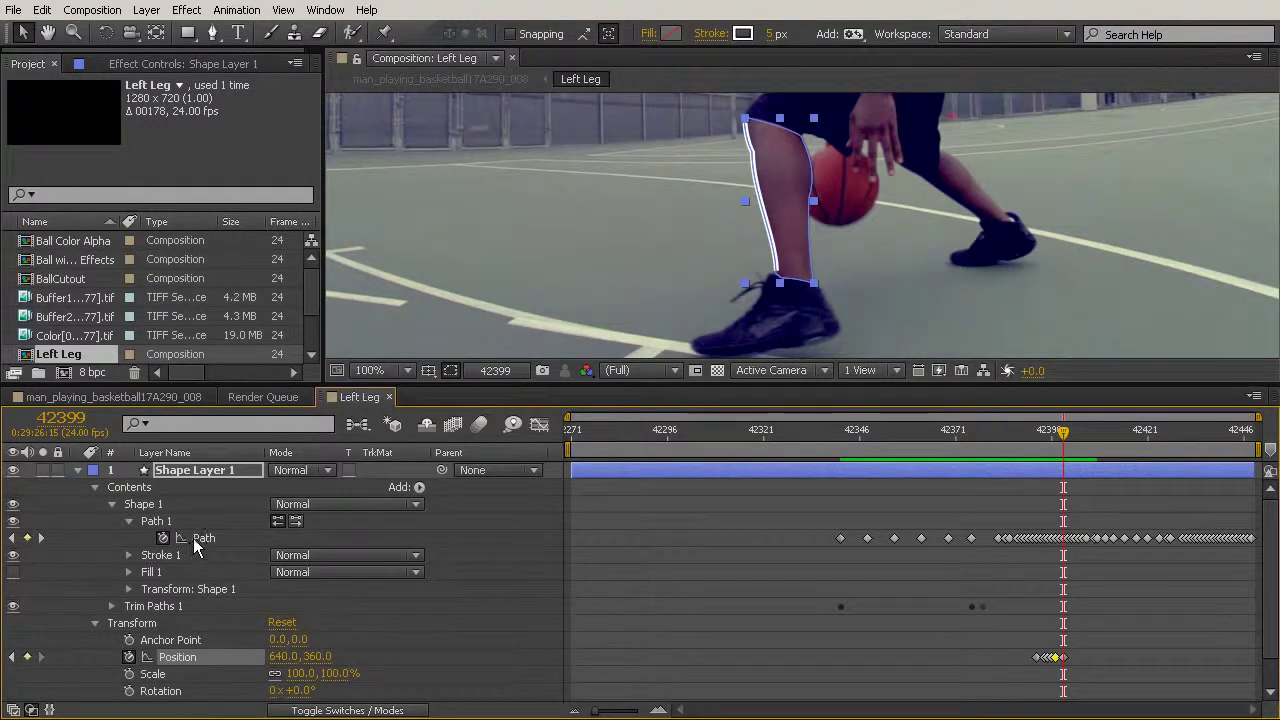
{"action": "left_click", "coordinate": [111, 609]}
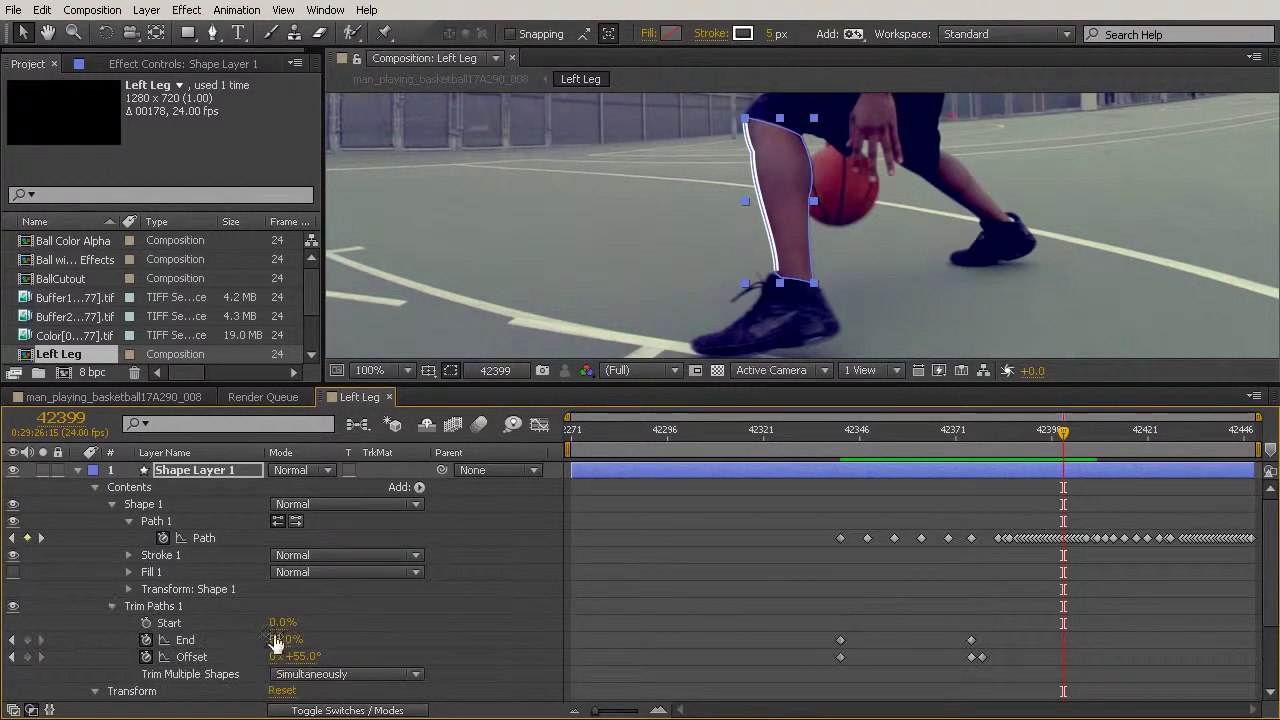
{"action": "mouse_move", "coordinate": [285, 638]}
{"action": "left_mouse_down"}
{"action": "mouse_move", "coordinate": [332, 662]}
{"action": "mouse_move", "coordinate": [473, 682]}
{"action": "left_mouse_up"}
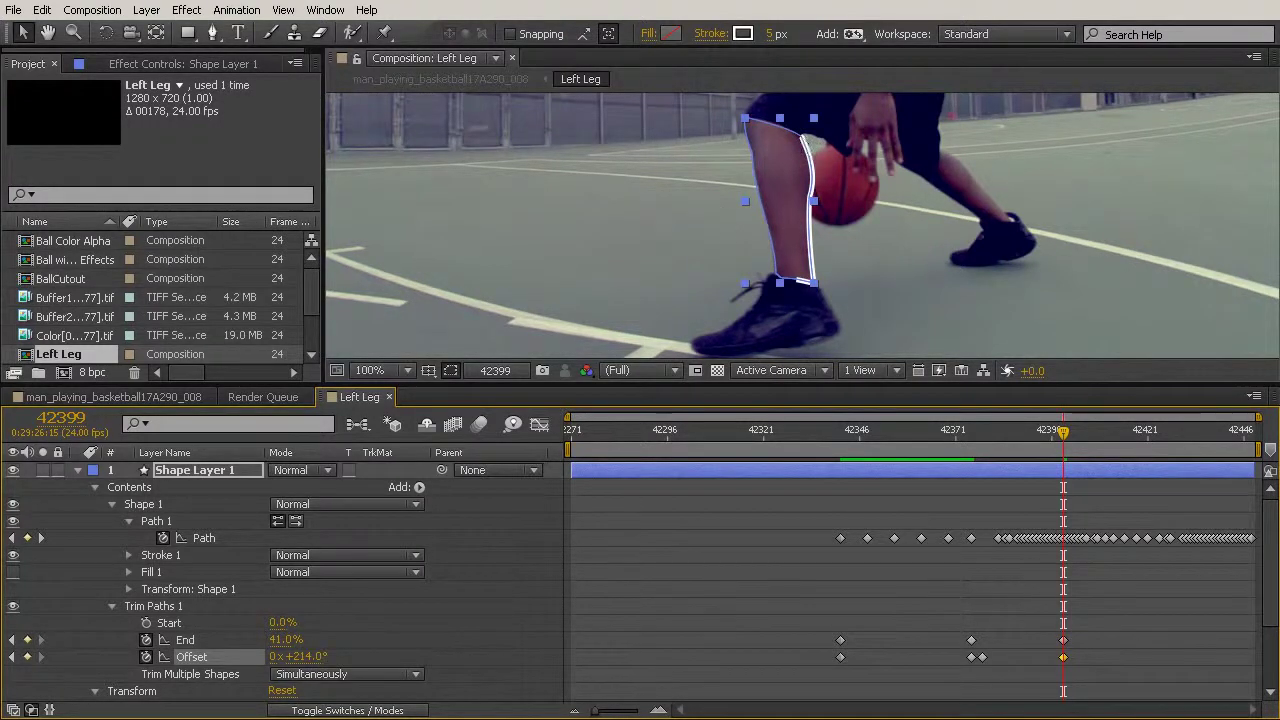
{"action": "mouse_move", "coordinate": [283, 639]}
{"action": "left_mouse_down"}
{"action": "mouse_move", "coordinate": [271, 639]}
{"action": "mouse_move", "coordinate": [284, 639]}
{"action": "left_mouse_up"}
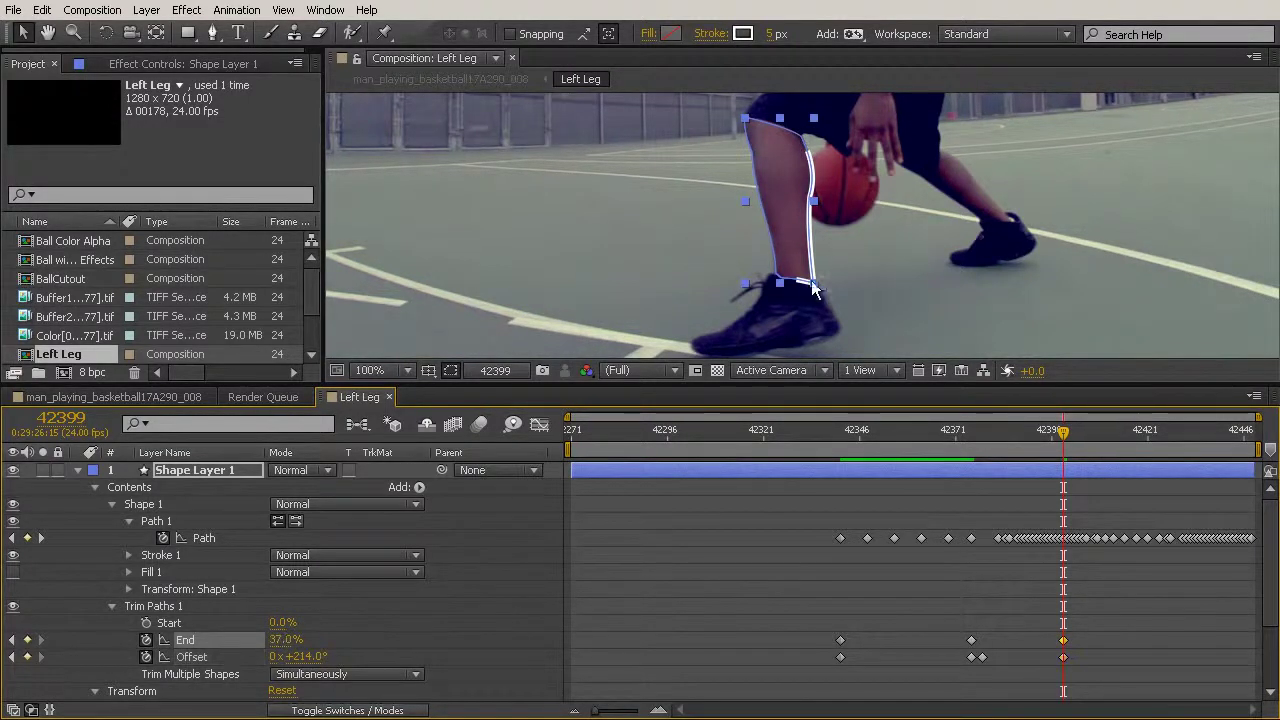
{"action": "mouse_move", "coordinate": [280, 655]}
{"action": "left_mouse_down"}
{"action": "mouse_move", "coordinate": [323, 656]}
{"action": "mouse_move", "coordinate": [283, 639]}
{"action": "left_mouse_up"}
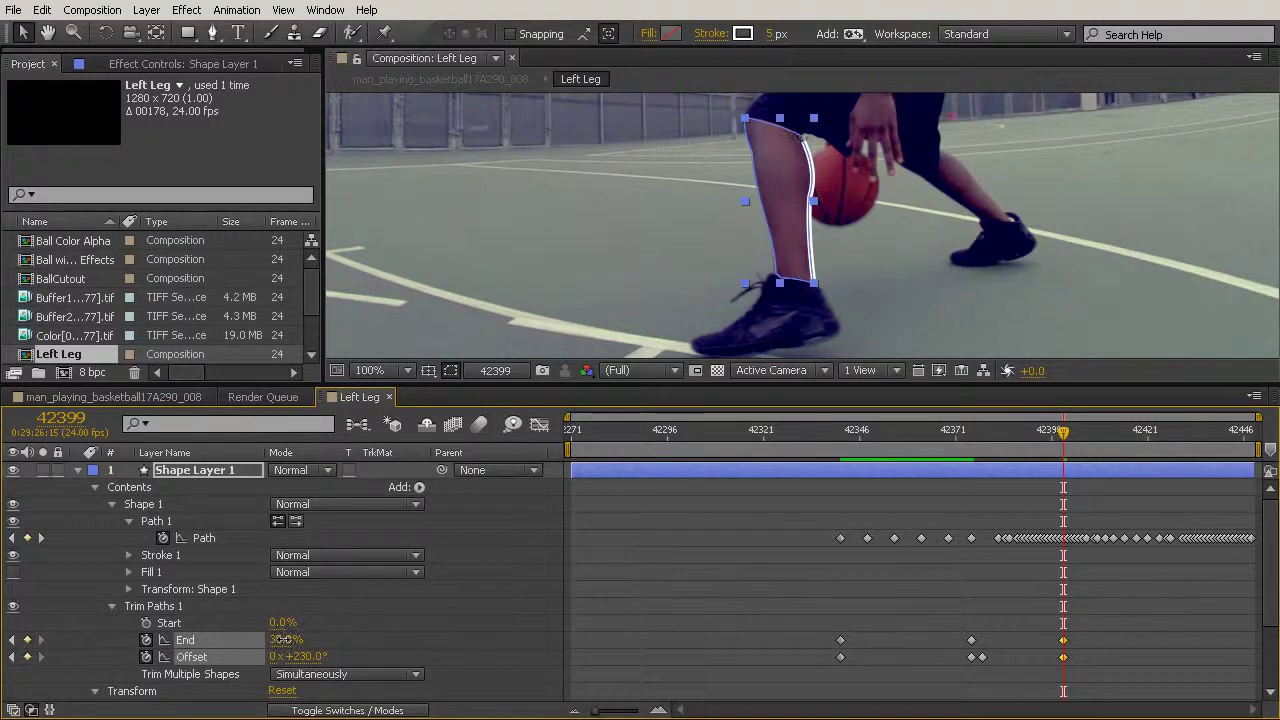
{"action": "left_click_drag", "start_coordinate": [285, 639], "coordinate": [287, 646]}
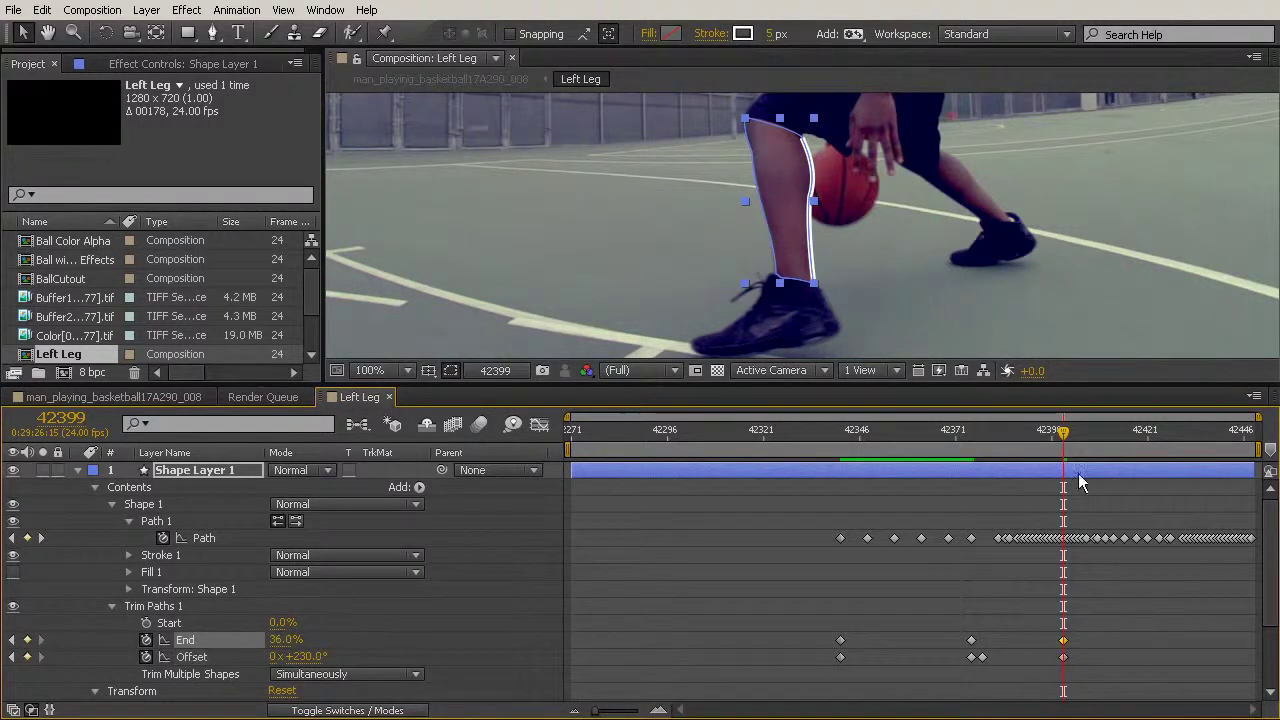
Move the Trim Paths End and Offset keyframes from frame 42399 to 42397 and add an End keyframe at frame 42378
{"action": "left_click_drag", "start_coordinate": [1066, 437], "coordinate": [1057, 442]}
{"action": "left_click_drag", "start_coordinate": [1090, 628], "coordinate": [1054, 660]}
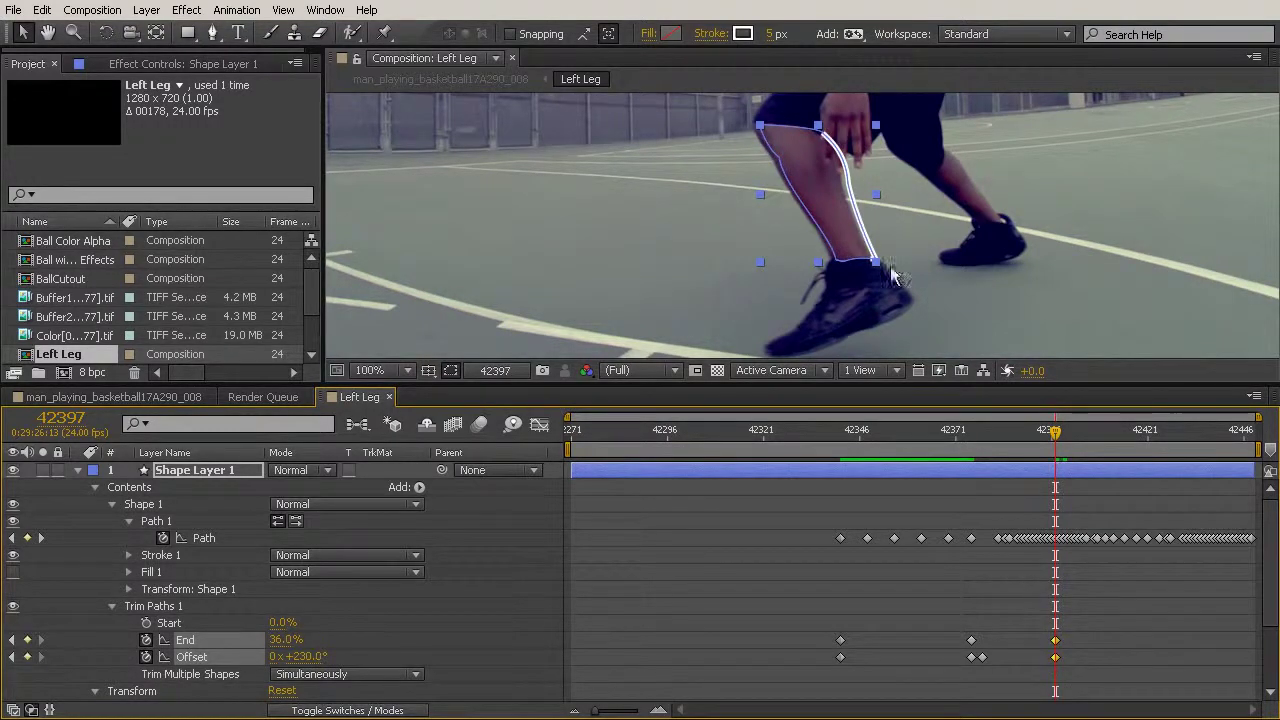
{"action": "left_click_drag", "start_coordinate": [1057, 438], "coordinate": [981, 469]}
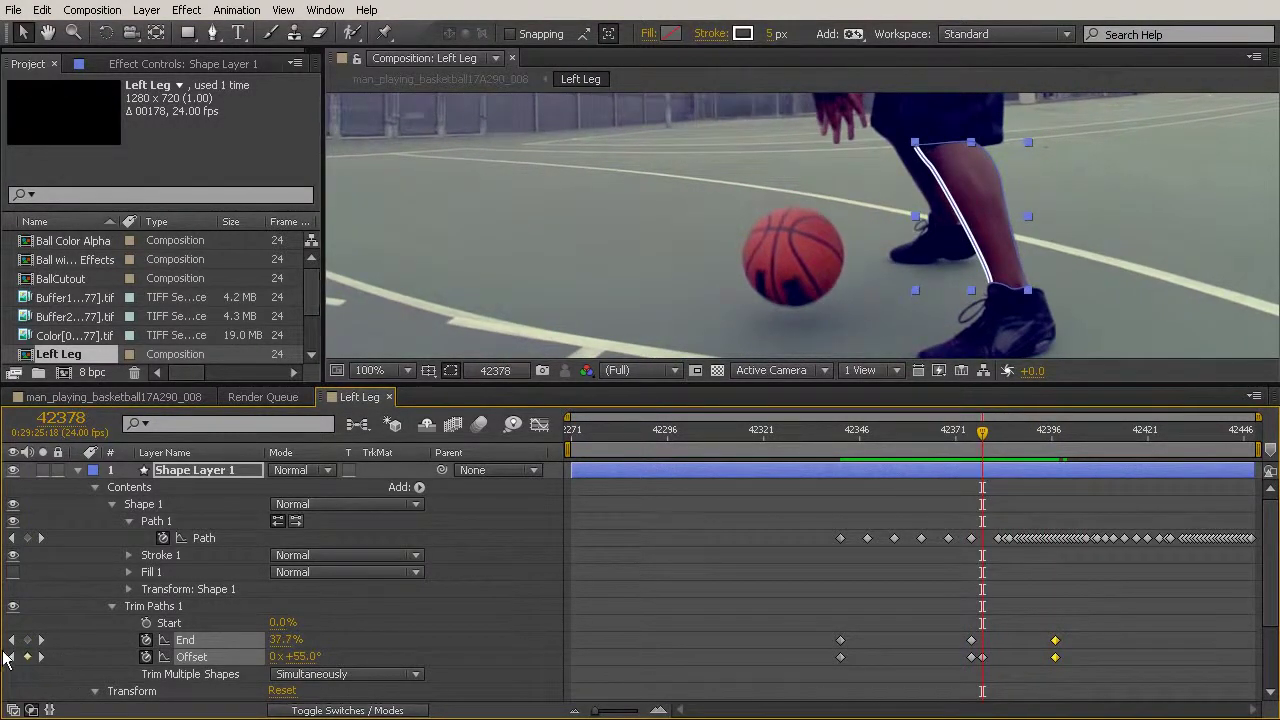
{"action": "left_click", "coordinate": [982, 657]}
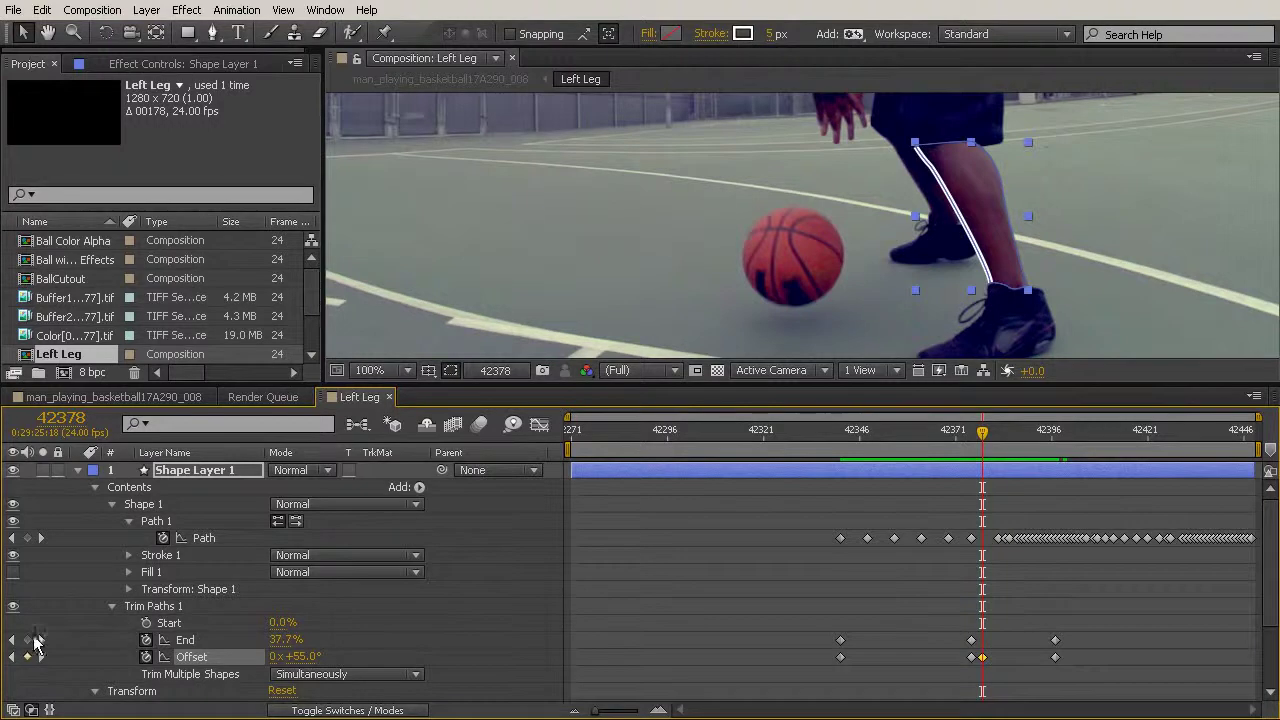
{"action": "left_click", "coordinate": [27, 640]}
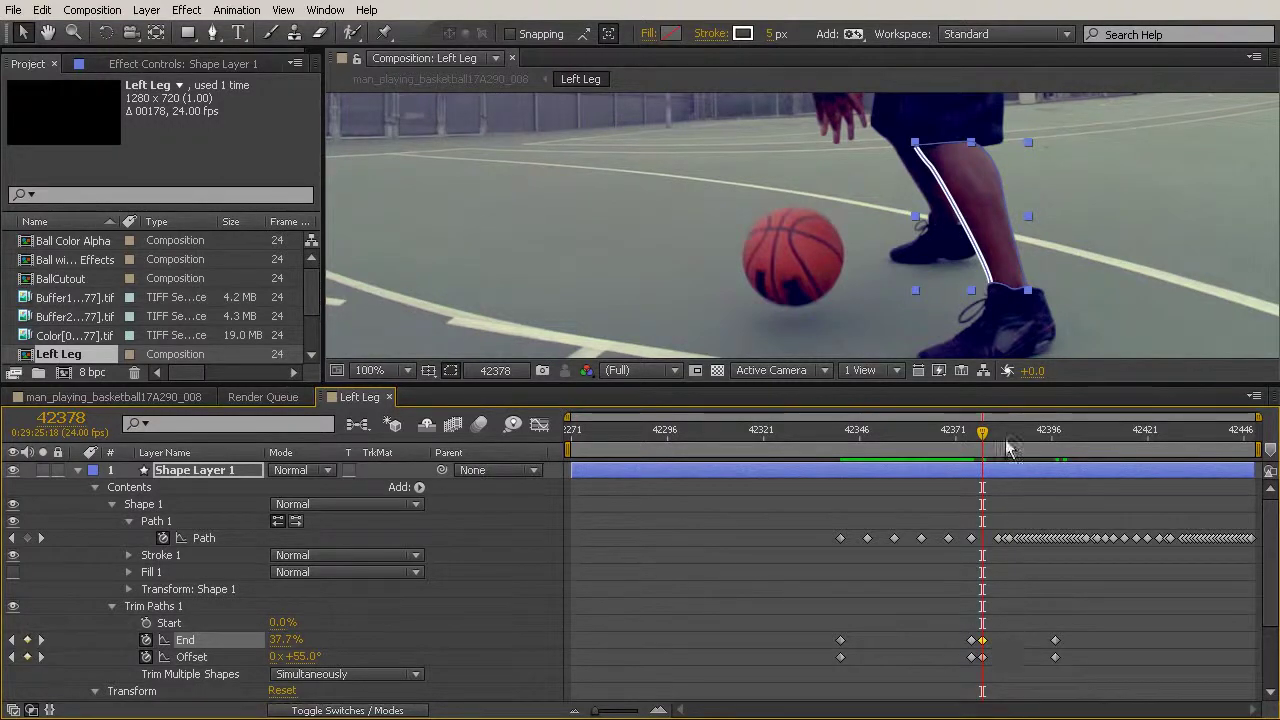
Copy the Trim Paths End and Offset keyframes from frame 42378 to frame 42396
{"action": "left_click_drag", "start_coordinate": [982, 440], "coordinate": [1050, 467]}
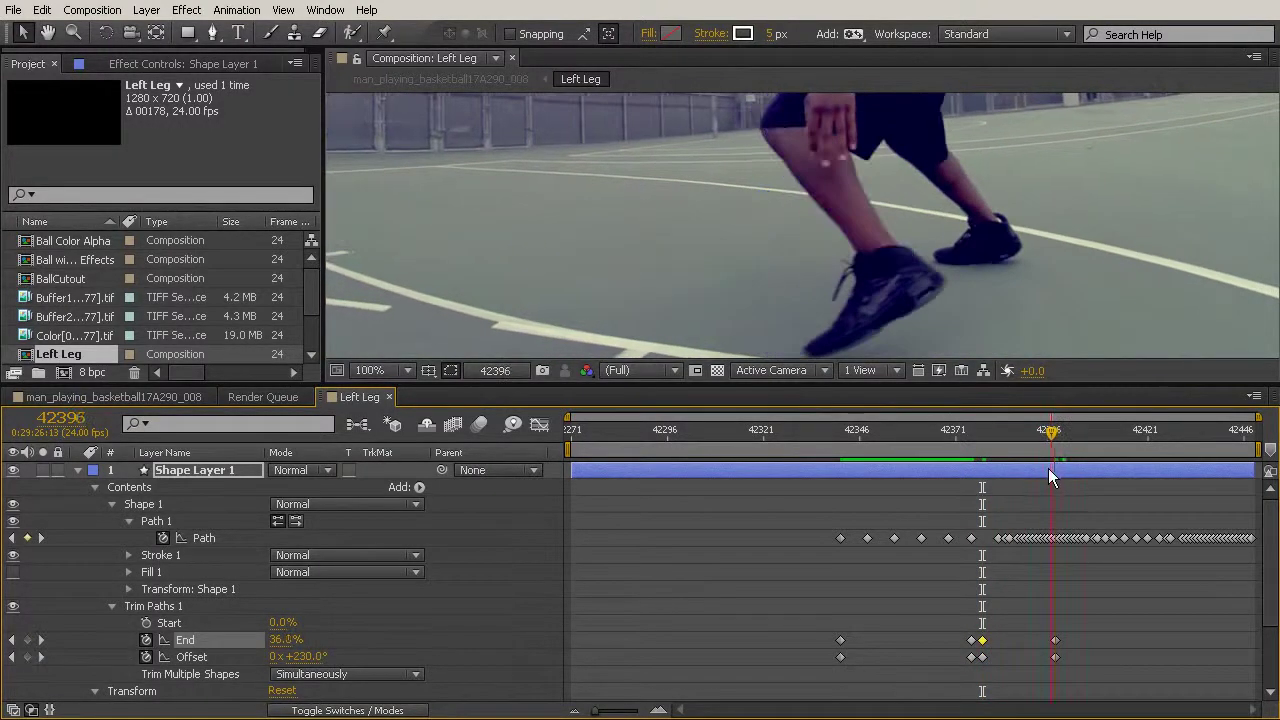
{"action": "left_click_drag", "start_coordinate": [1001, 625], "coordinate": [977, 690]}
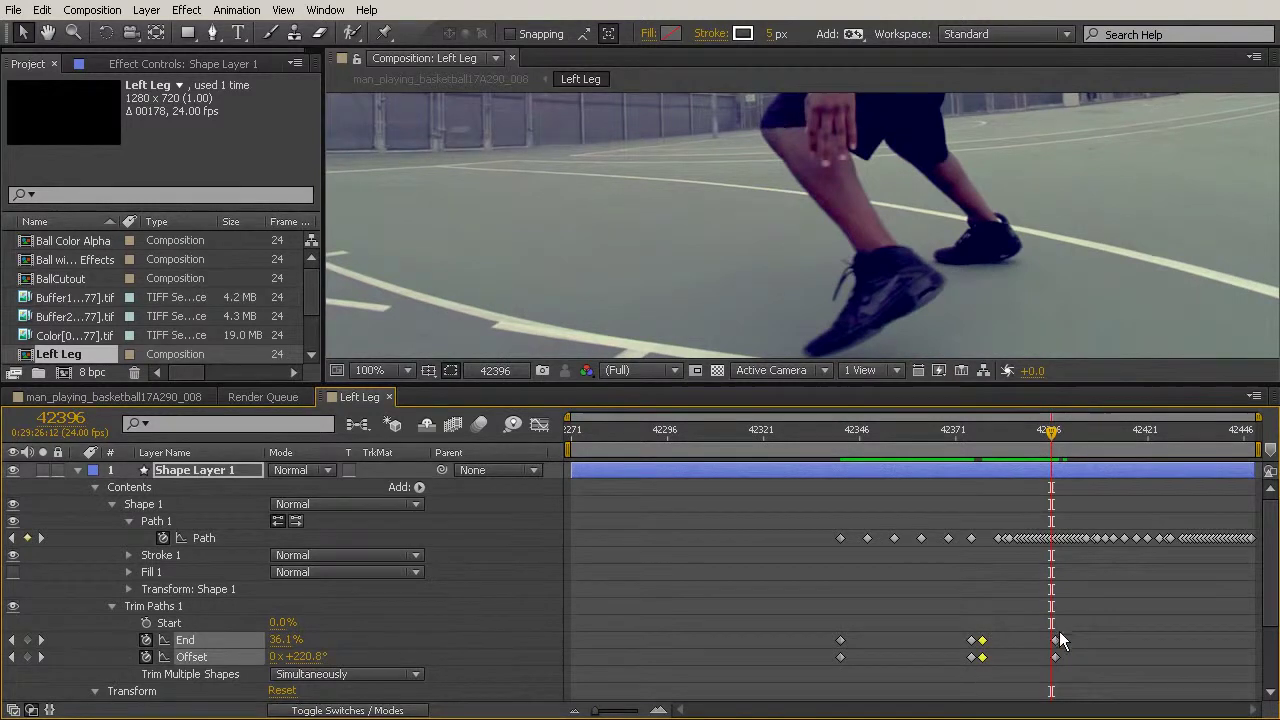
{"action": "mouse_move", "coordinate": [1058, 650]}
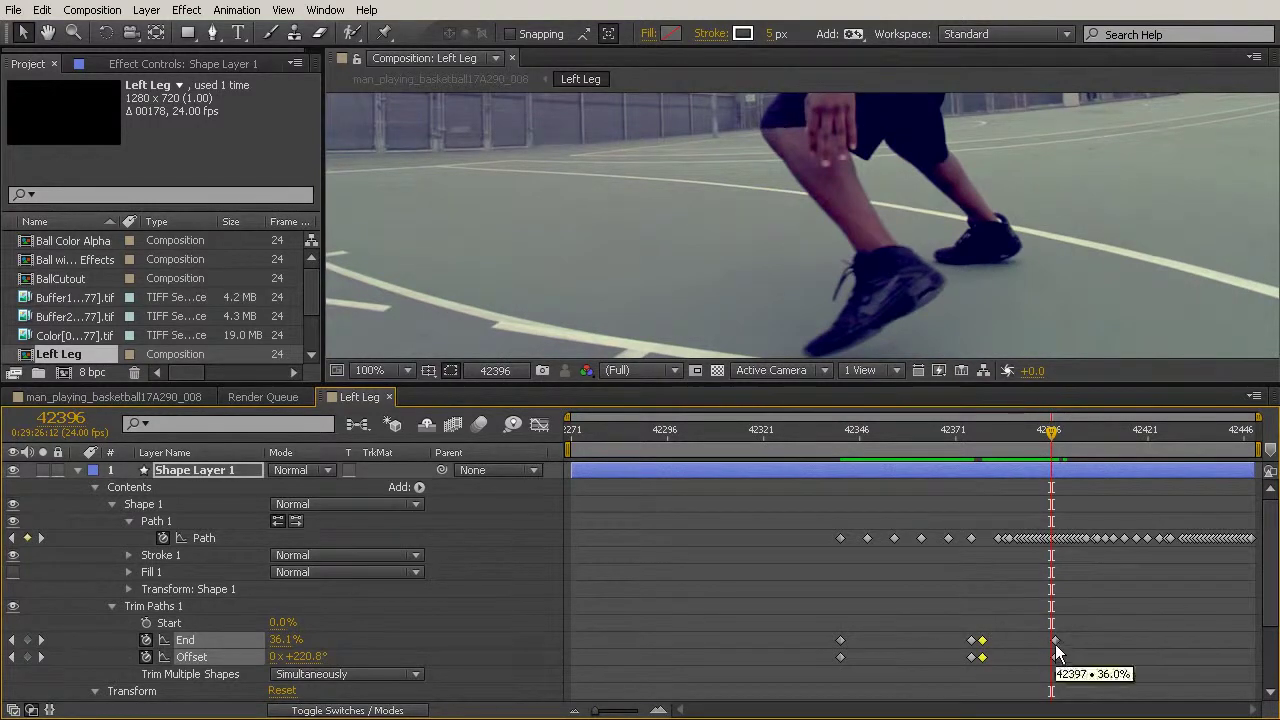
{"action": "key", "text": "ctrl+v"}
Check the stroke on the following frames and add hold keyframes for Trim Paths End and Offset at frame 42425
{"action": "left_click_drag", "start_coordinate": [1058, 450], "coordinate": [1097, 527]}
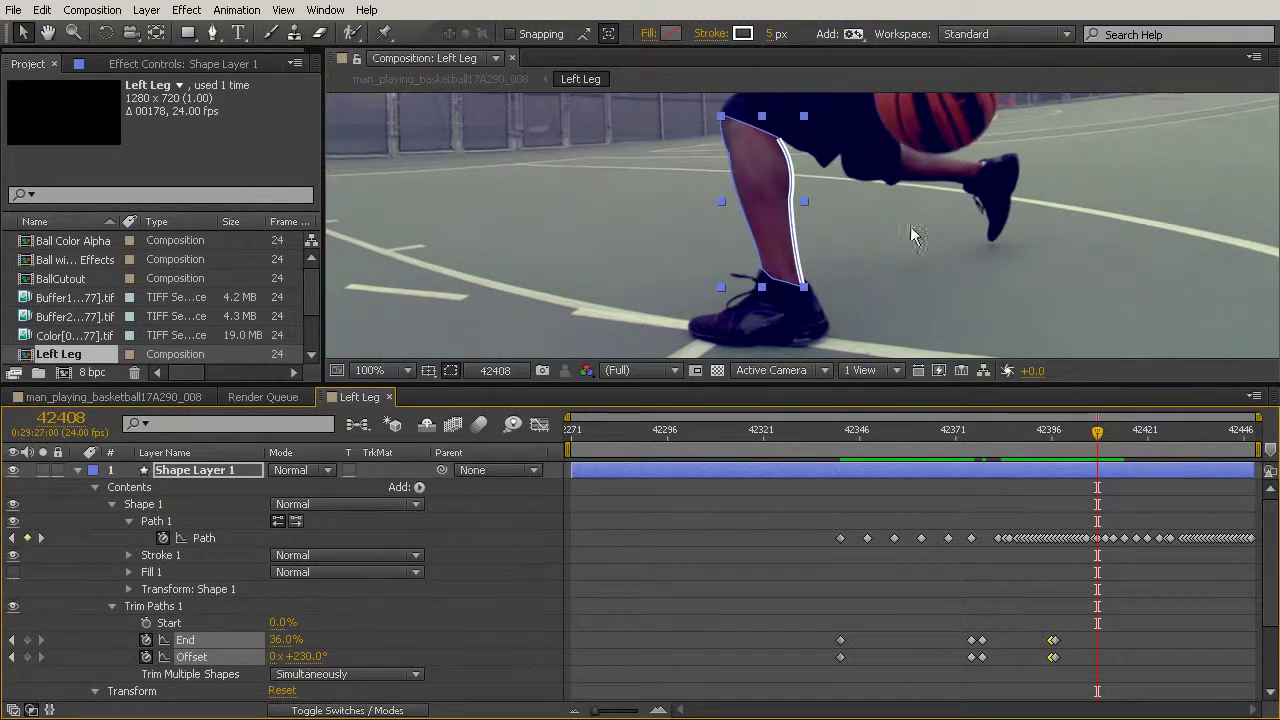
{"action": "left_click_drag", "start_coordinate": [971, 194], "coordinate": [929, 235]}
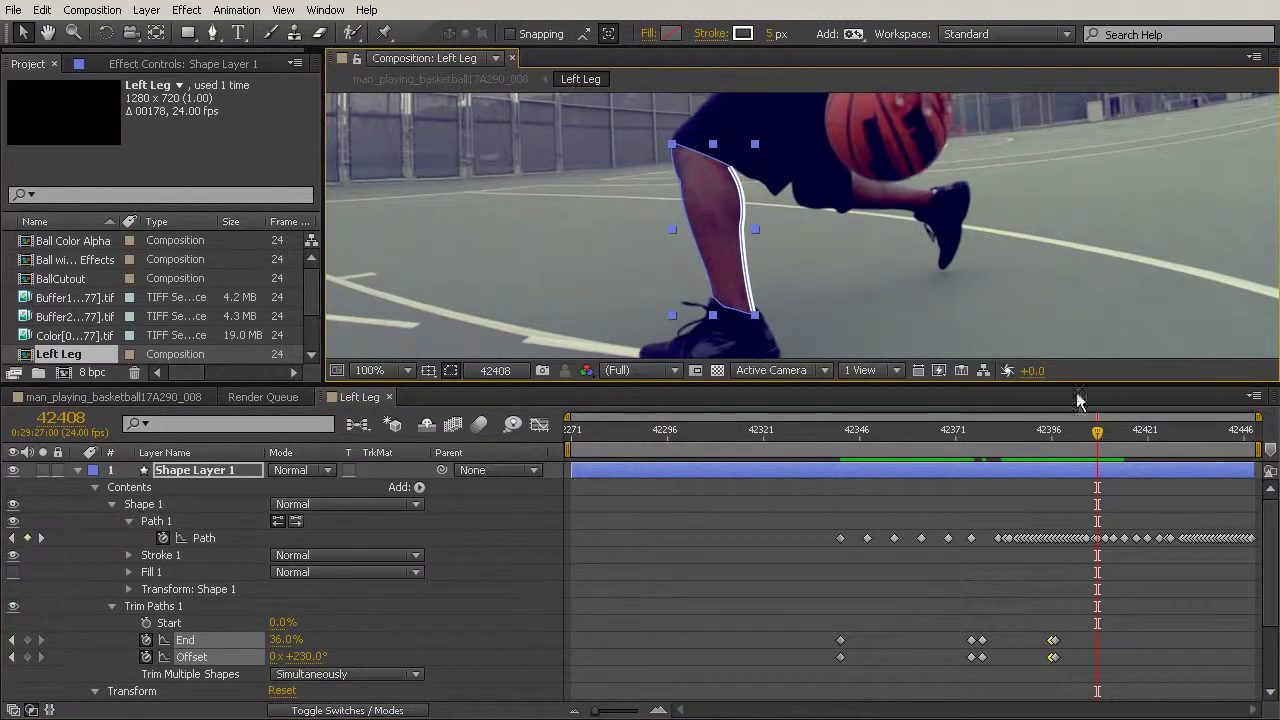
{"action": "left_click_drag", "start_coordinate": [1099, 440], "coordinate": [1205, 469]}
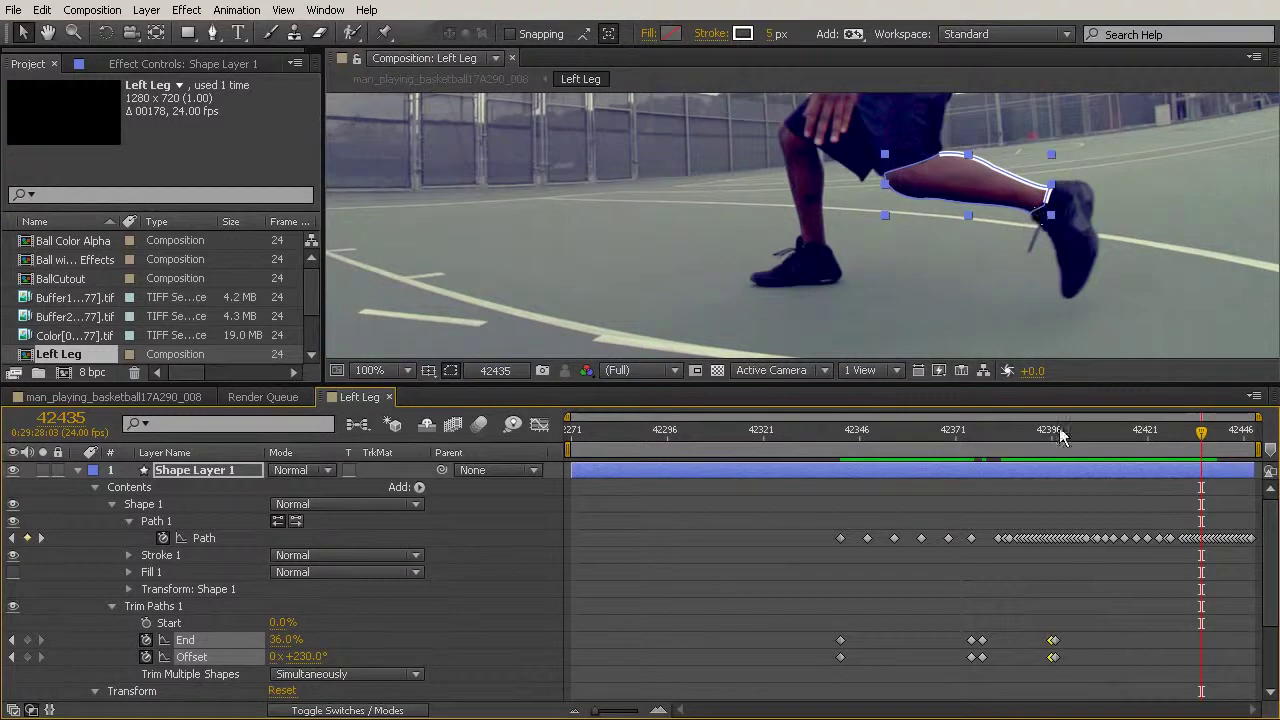
{"action": "scroll", "coordinate": [1025, 185], "scroll_direction": "up", "scroll_amount": 1}
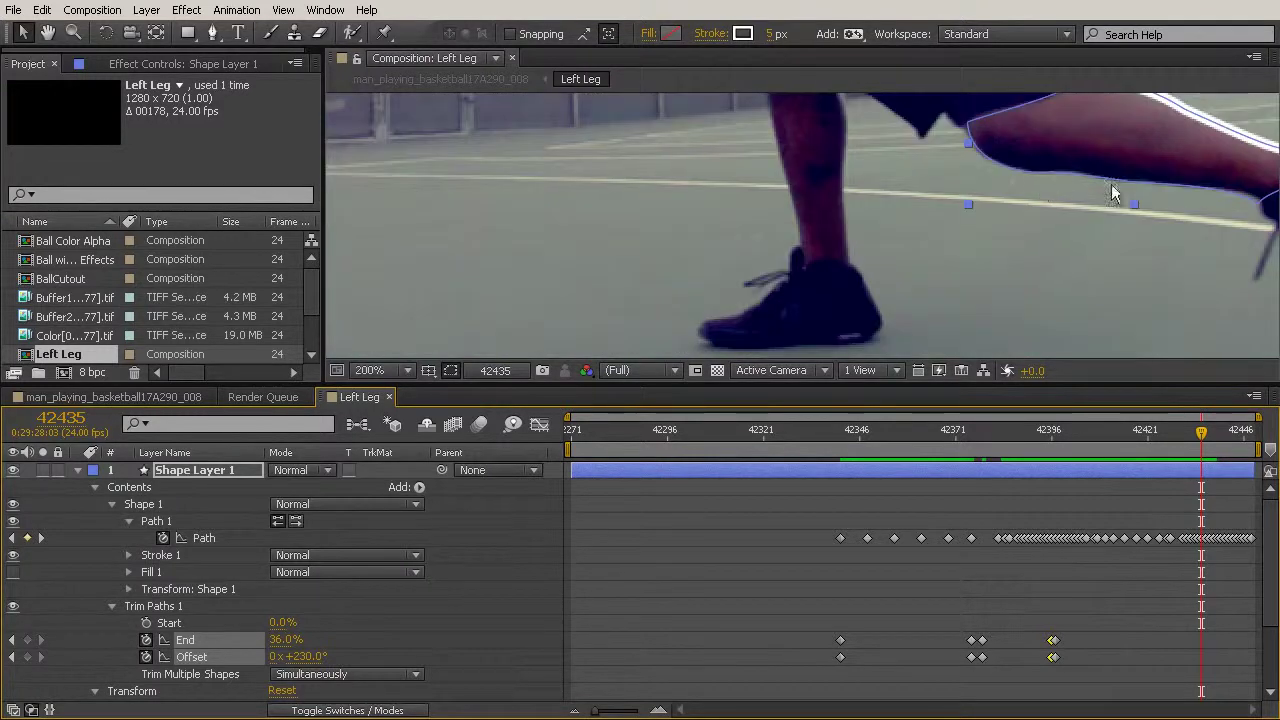
{"action": "left_click_drag", "start_coordinate": [1195, 432], "coordinate": [1162, 440]}
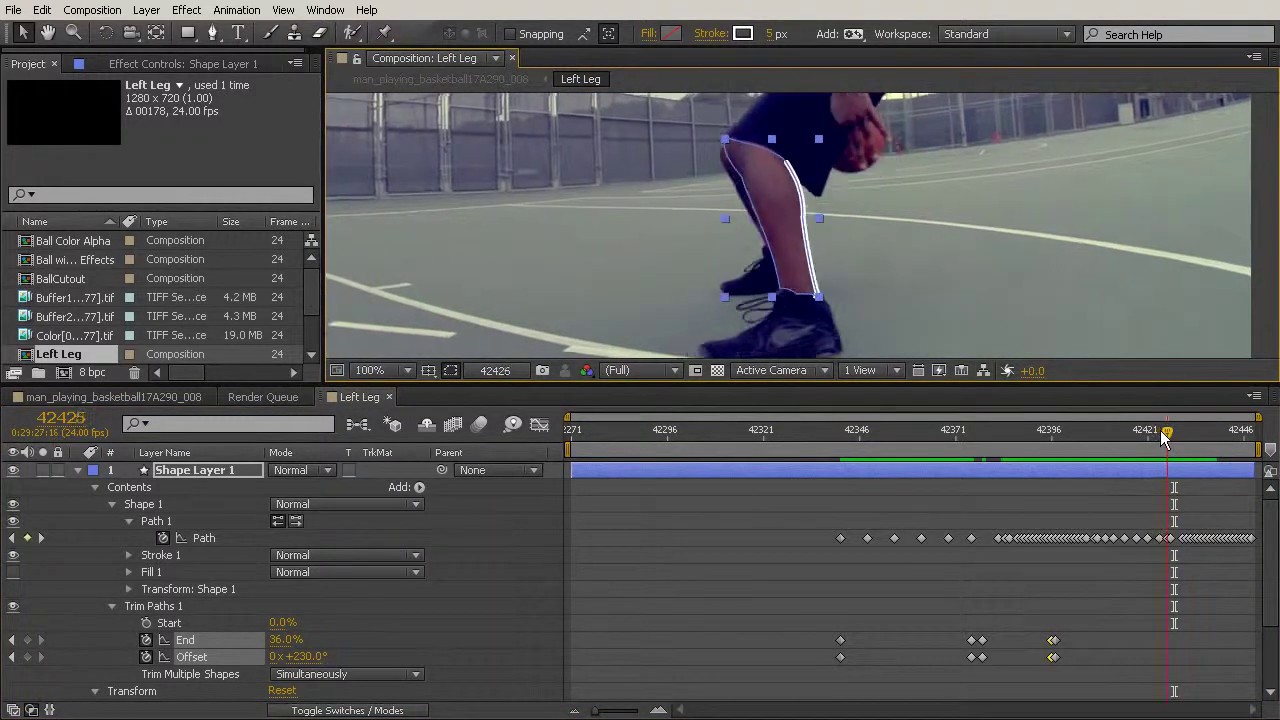
{"action": "left_click", "coordinate": [27, 640]}
{"action": "left_click", "coordinate": [27, 657]}
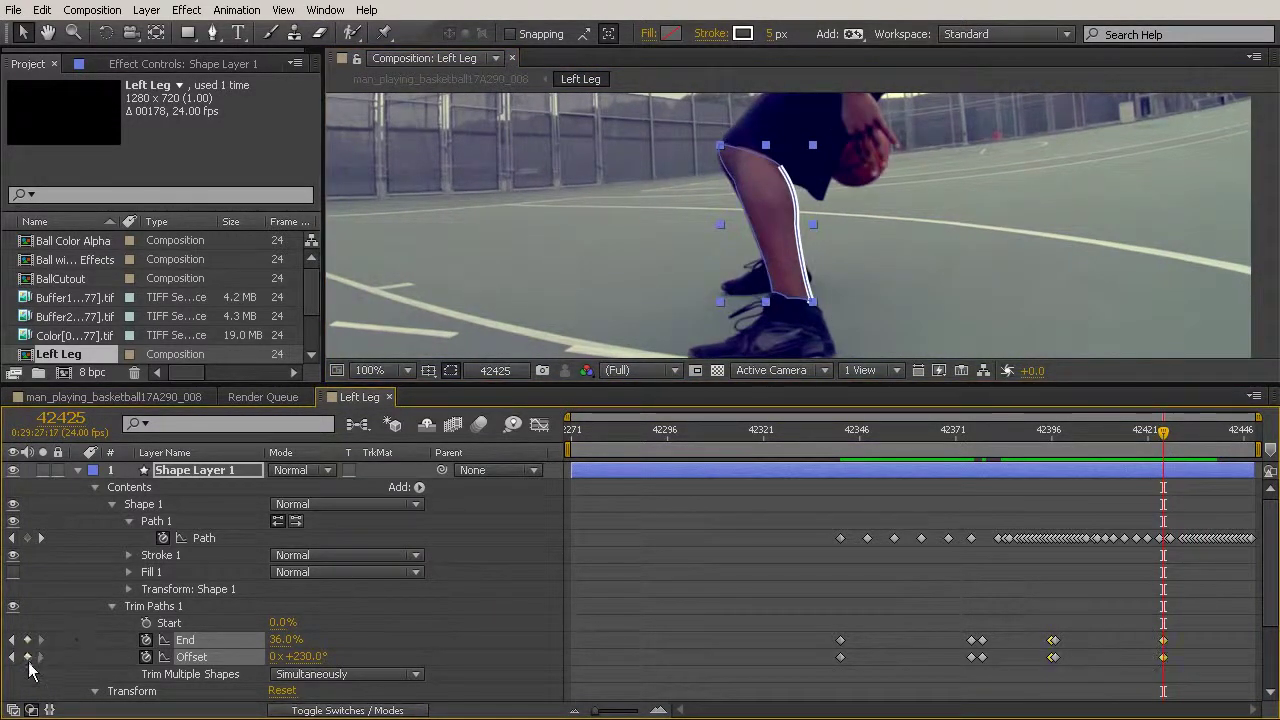
Set Trim Paths End to 28% and Offset to 250° at frame 42435
{"action": "left_click_drag", "start_coordinate": [1165, 440], "coordinate": [1203, 452]}
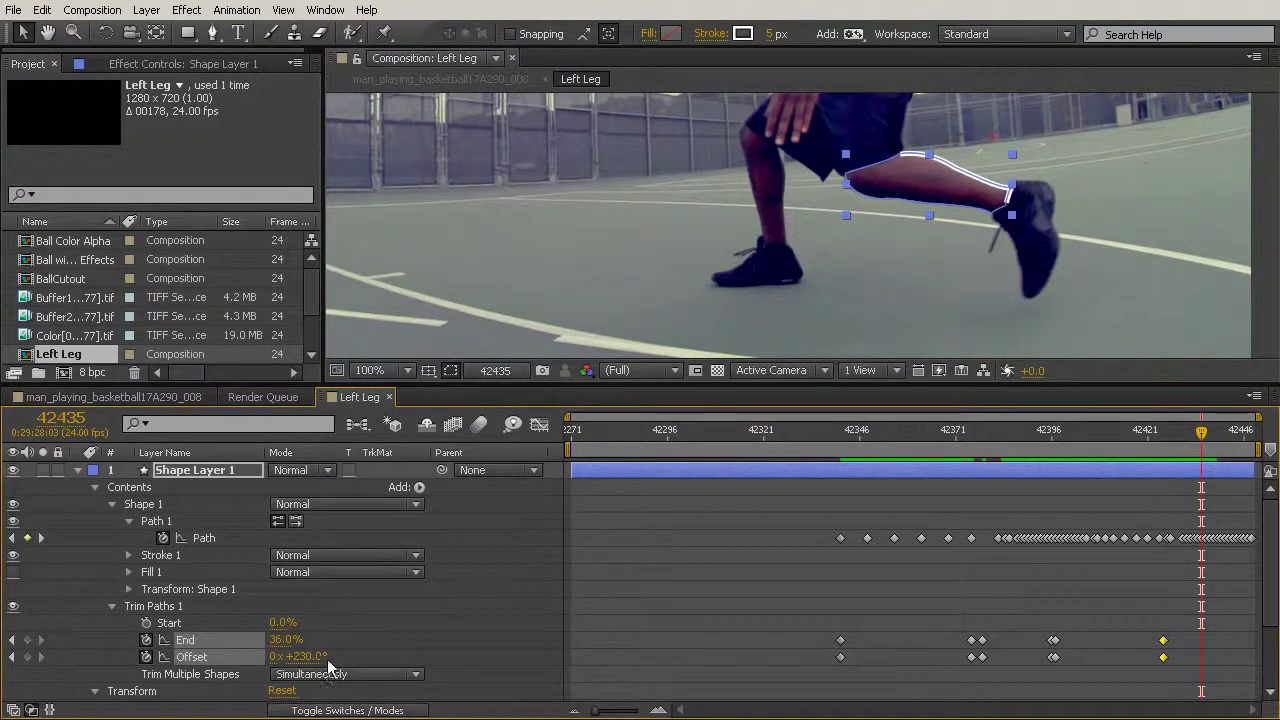
{"action": "left_click_drag", "start_coordinate": [282, 639], "coordinate": [325, 658]}
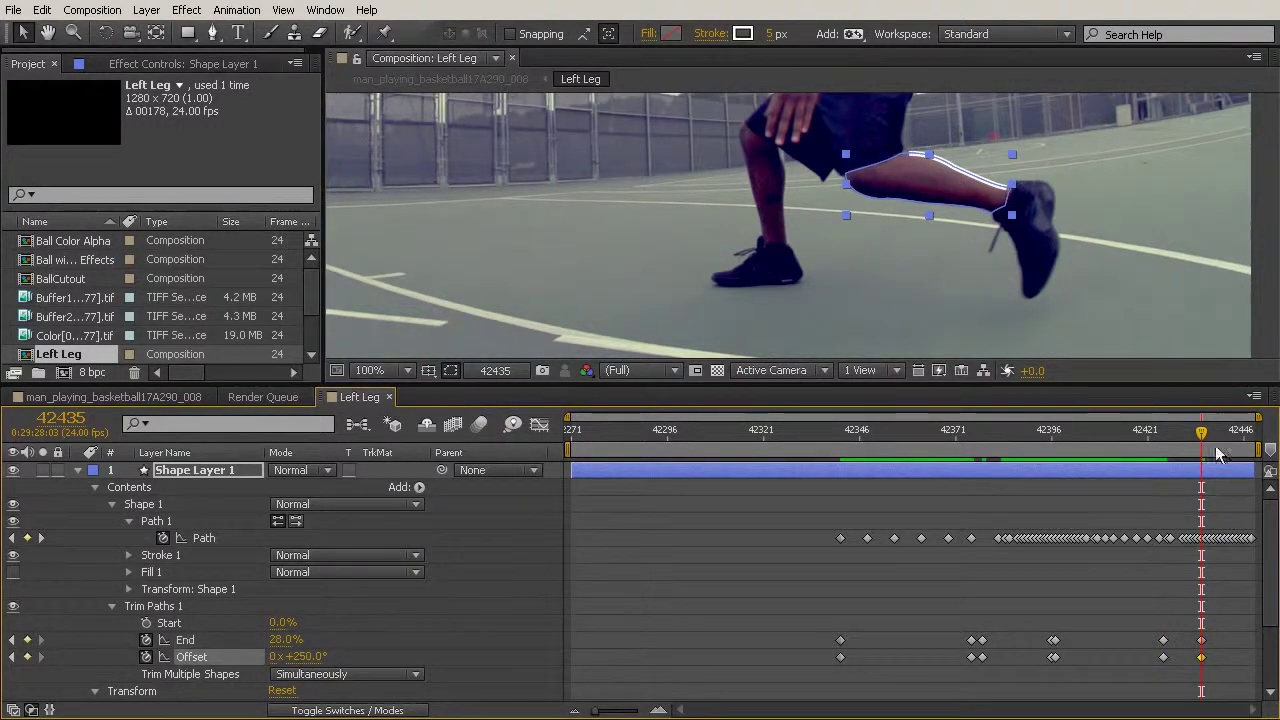
Move the End and Offset keyframes from frame 42435 to 42436 and set Offset to 260°
{"action": "mouse_move", "coordinate": [1200, 442]}
{"action": "left_mouse_down"}
{"action": "mouse_move", "coordinate": [1177, 440]}
{"action": "mouse_move", "coordinate": [1200, 446]}
{"action": "left_mouse_up"}
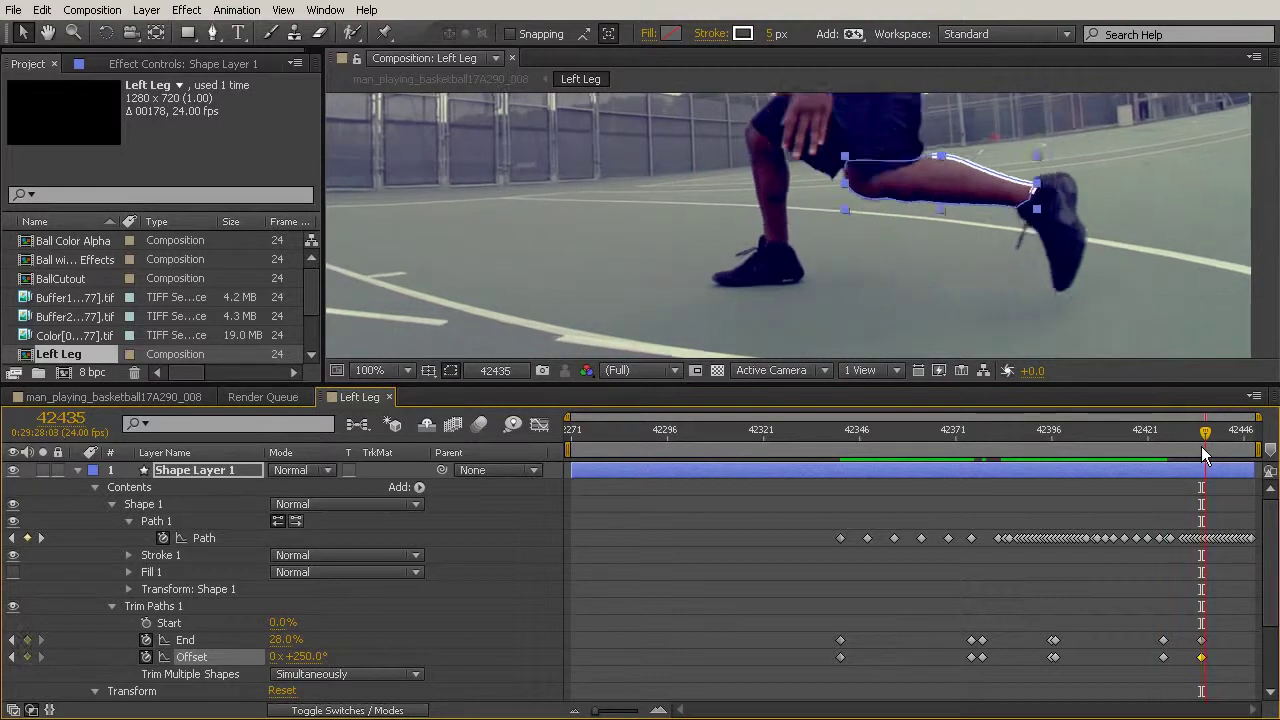
{"action": "left_click_drag", "start_coordinate": [1197, 633], "coordinate": [1206, 665]}
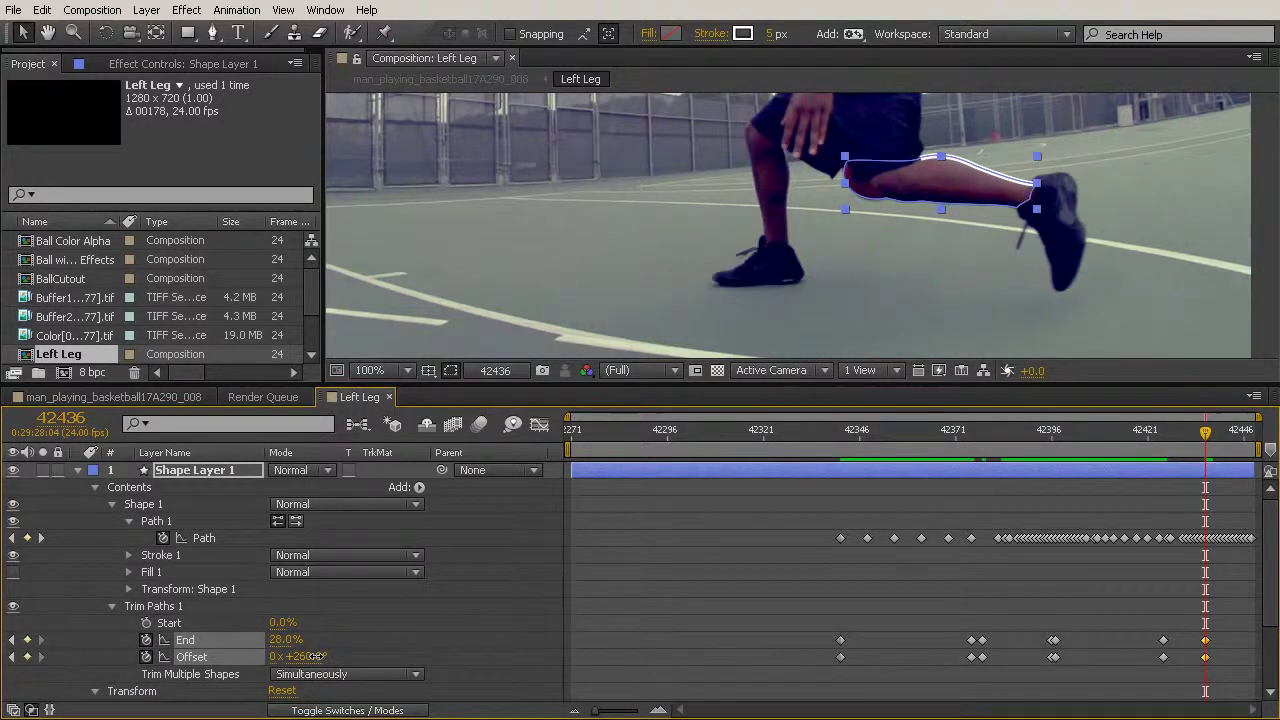
{"action": "left_click", "coordinate": [316, 656]}
Add a Position keyframe at frame 42433 and shift the shape slightly off the leg at frame 42435, to about 647, 354
{"action": "mouse_move", "coordinate": [1205, 438]}
{"action": "left_mouse_down"}
{"action": "mouse_move", "coordinate": [1255, 432]}
{"action": "mouse_move", "coordinate": [1146, 432]}
{"action": "mouse_move", "coordinate": [1254, 471]}
{"action": "mouse_move", "coordinate": [1205, 470]}
{"action": "mouse_move", "coordinate": [1195, 442]}
{"action": "left_mouse_up"}
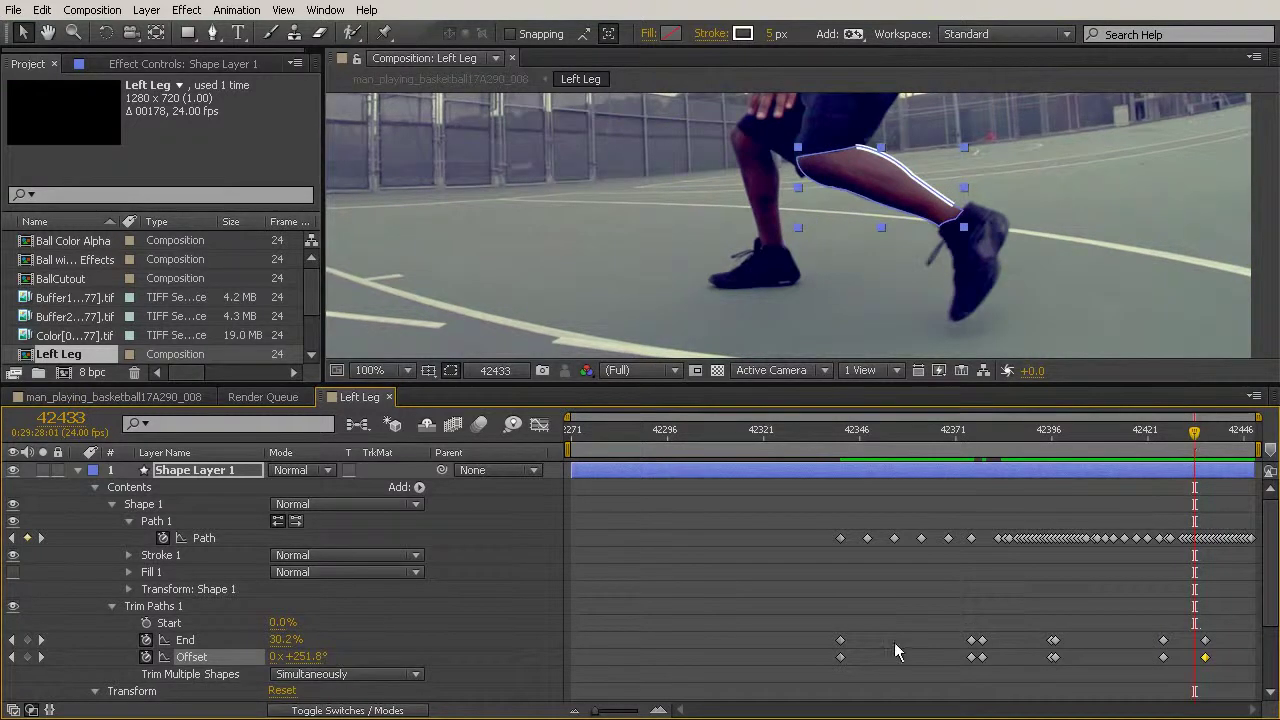
{"action": "left_click", "coordinate": [95, 691]}
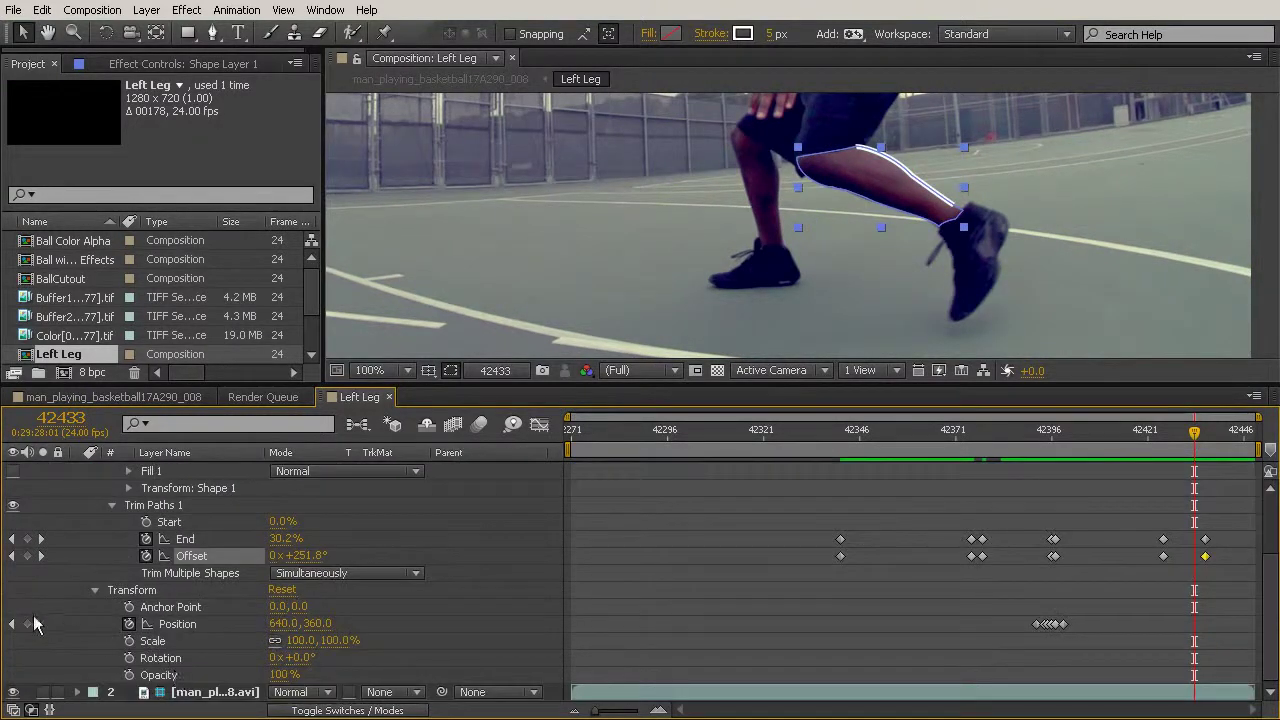
{"action": "left_click", "coordinate": [27, 624]}
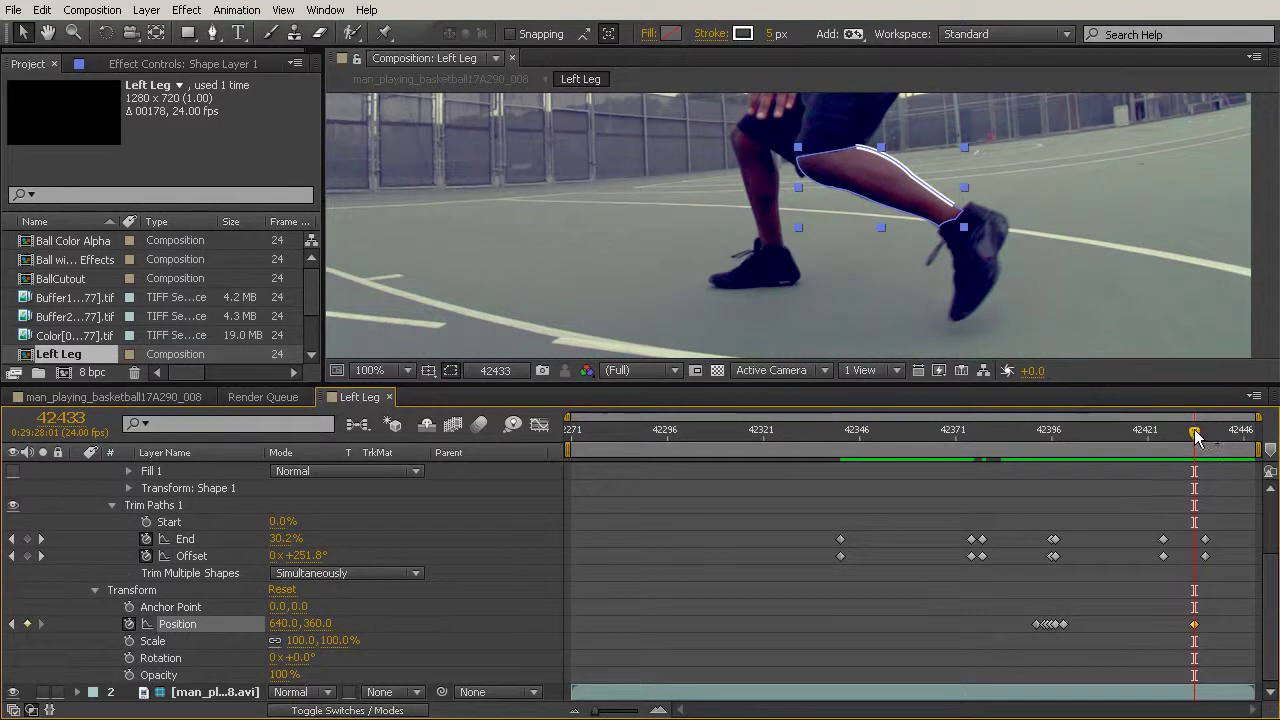
{"action": "left_click_drag", "start_coordinate": [1195, 435], "coordinate": [1203, 435]}
{"action": "left_click_drag", "start_coordinate": [953, 173], "coordinate": [960, 168]}
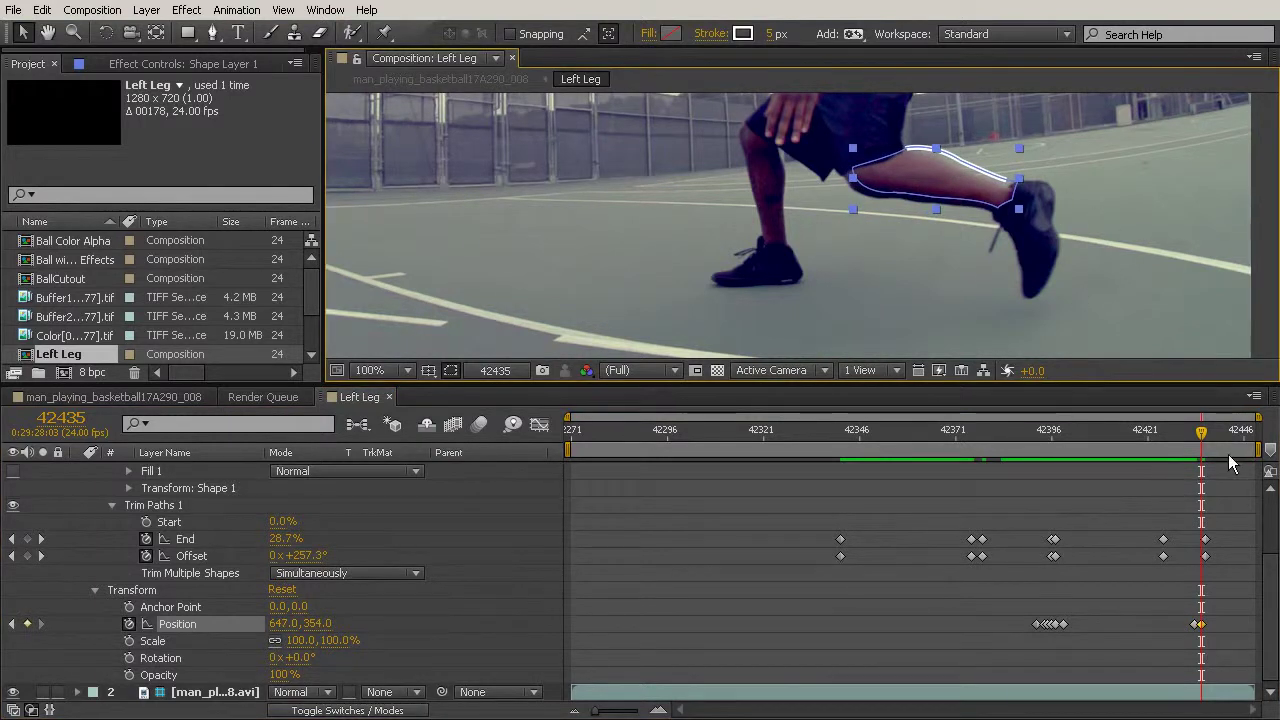
Key the shape back on the leg at Position 640, 360 at frame 42439 and shift it to about 637.8, 364.5 at 42438
{"action": "left_click_drag", "start_coordinate": [1200, 444], "coordinate": [1205, 446]}
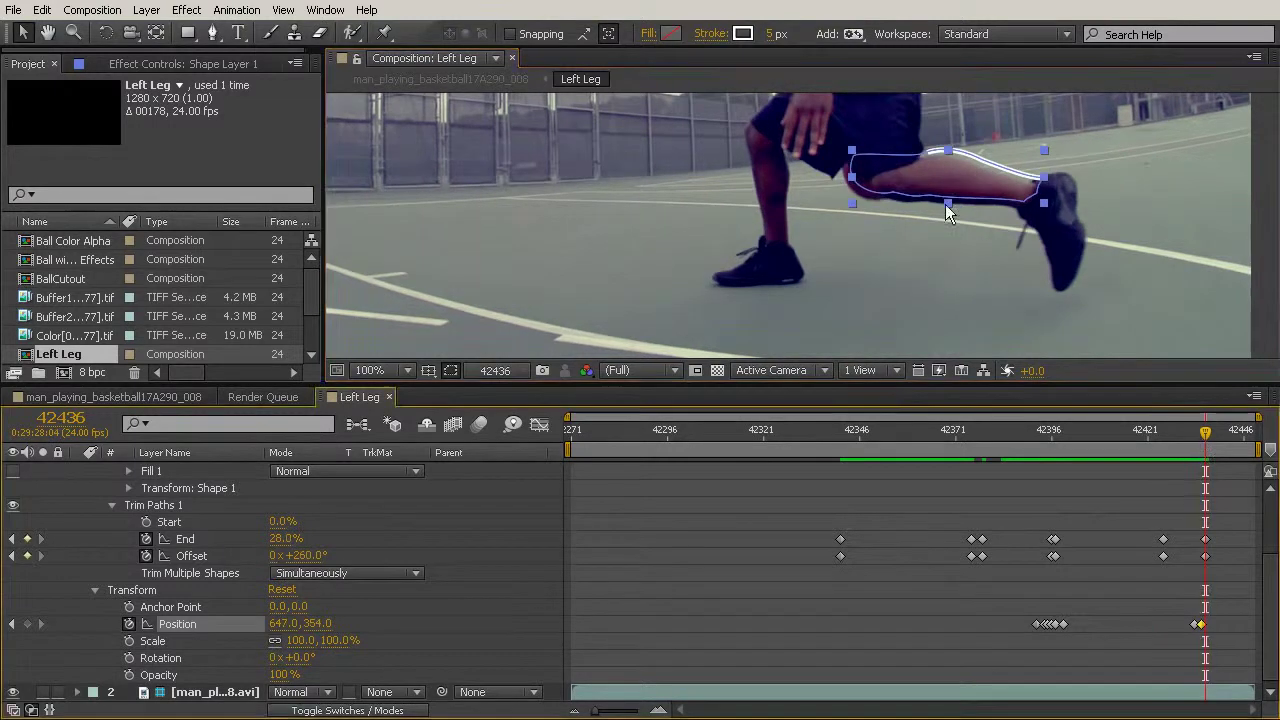
{"action": "scroll", "coordinate": [975, 209], "scroll_direction": "down", "scroll_amount": 2}
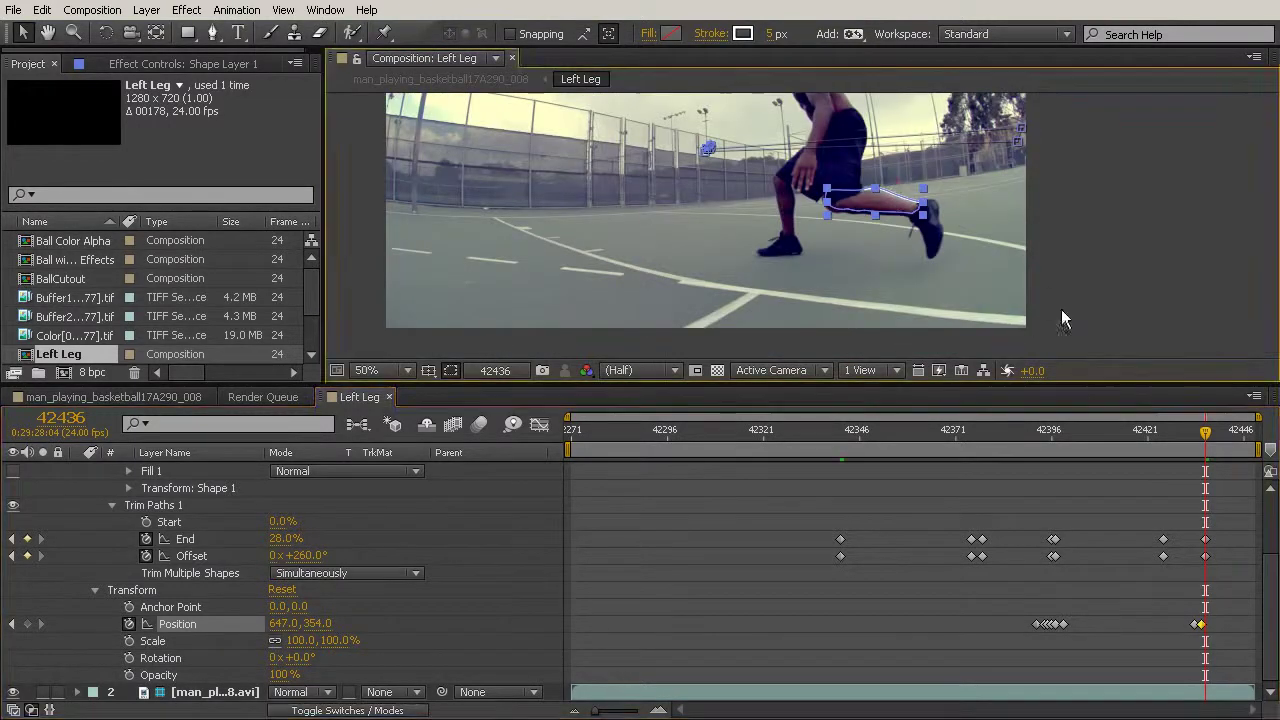
{"action": "left_click_drag", "start_coordinate": [1205, 435], "coordinate": [1217, 437]}
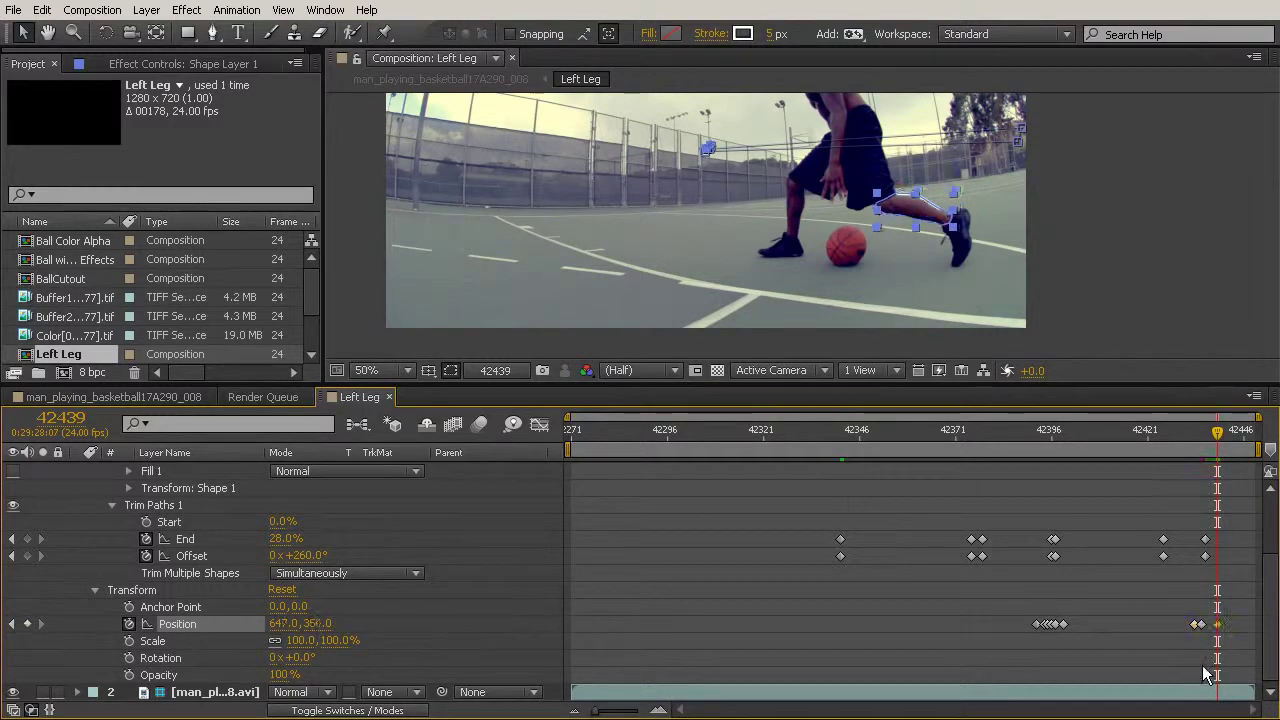
{"action": "key", "text": "period"}
{"action": "left_click_drag", "start_coordinate": [1076, 236], "coordinate": [1017, 241]}
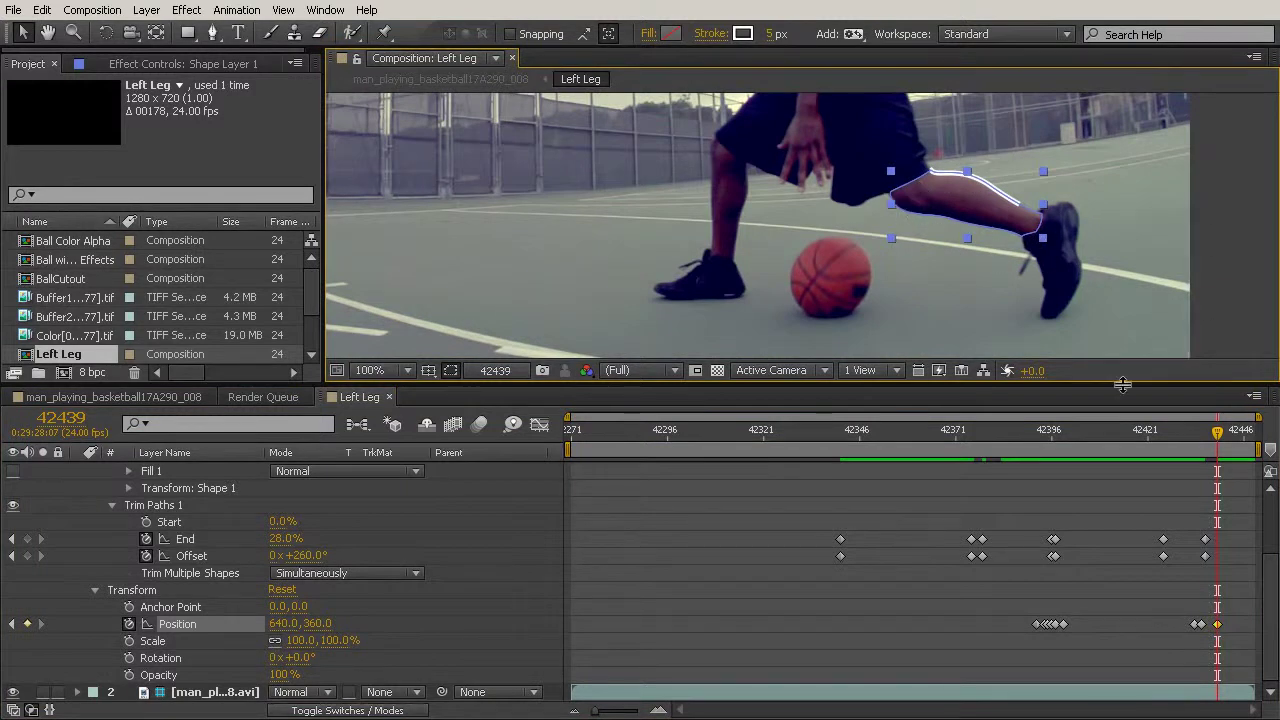
{"action": "left_click_drag", "start_coordinate": [1220, 443], "coordinate": [1213, 443]}
{"action": "left_click_drag", "start_coordinate": [978, 192], "coordinate": [970, 196]}
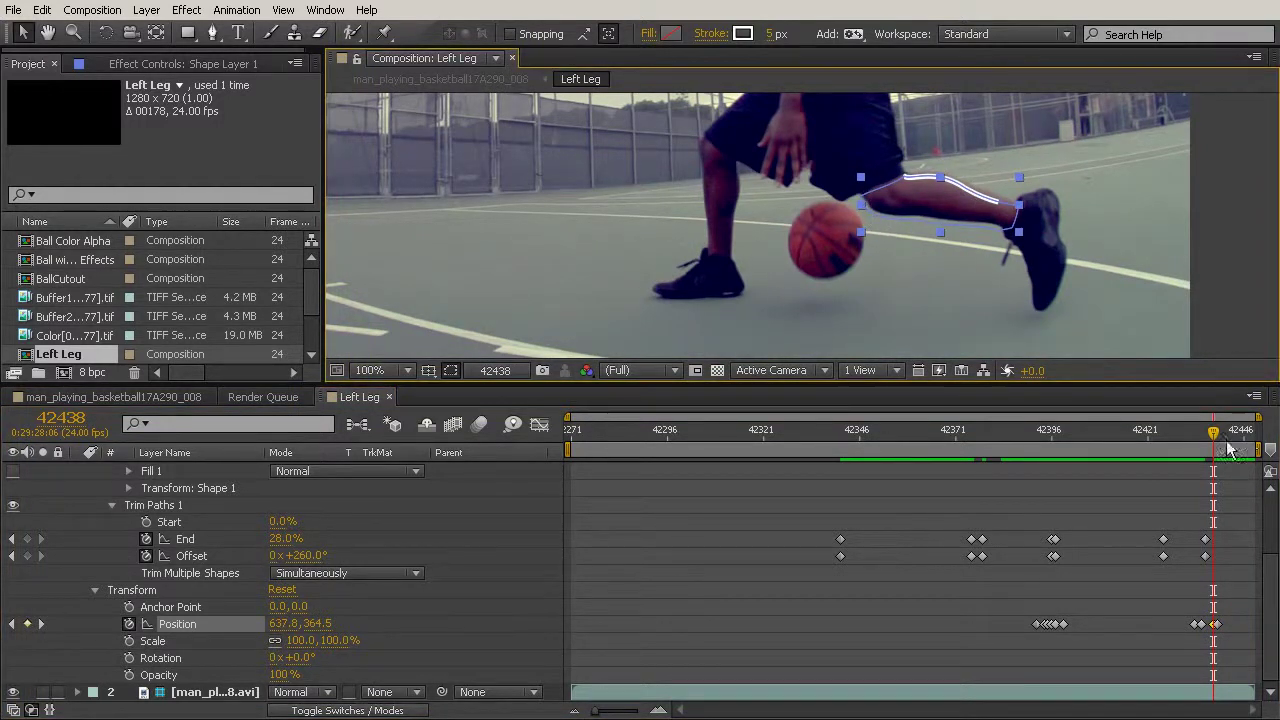
Move the shape outside the picture area at frames 42437 and 42436, to Position about 1019.8, 369 and 1053.4, 368.5
{"action": "left_click_drag", "start_coordinate": [1215, 443], "coordinate": [1209, 443]}
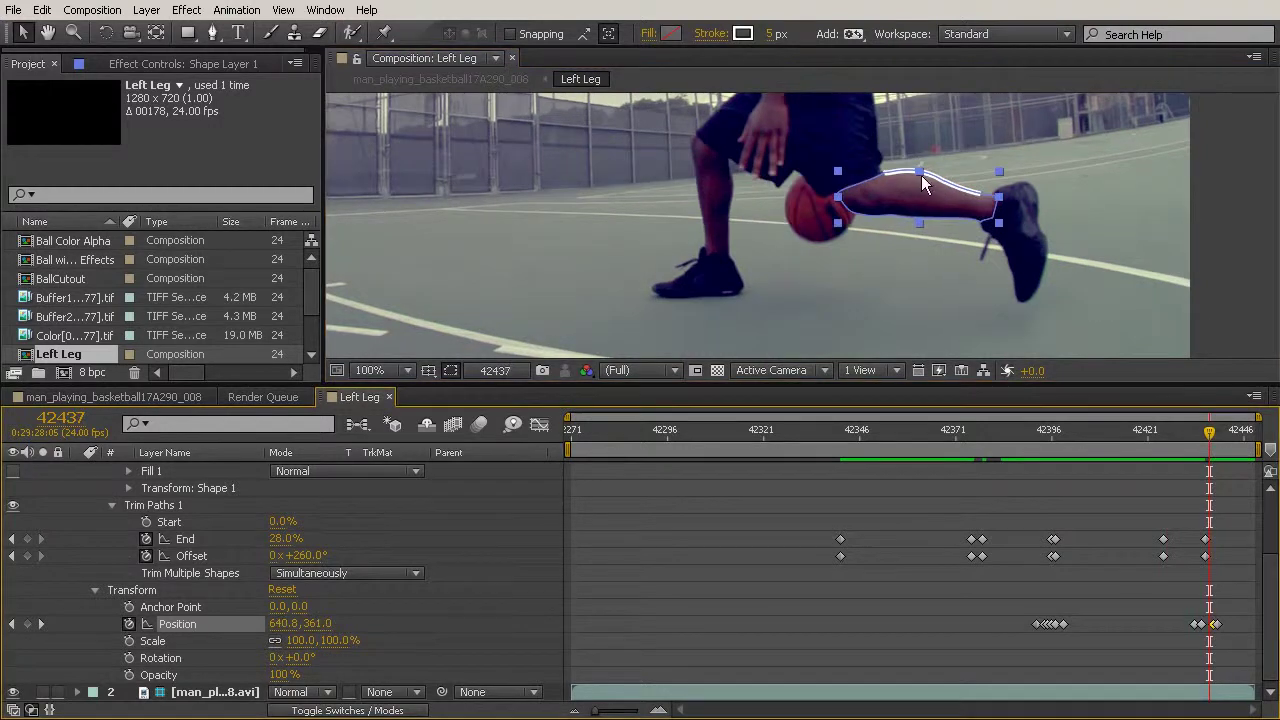
{"action": "left_click_drag", "start_coordinate": [920, 183], "coordinate": [1279, 191]}
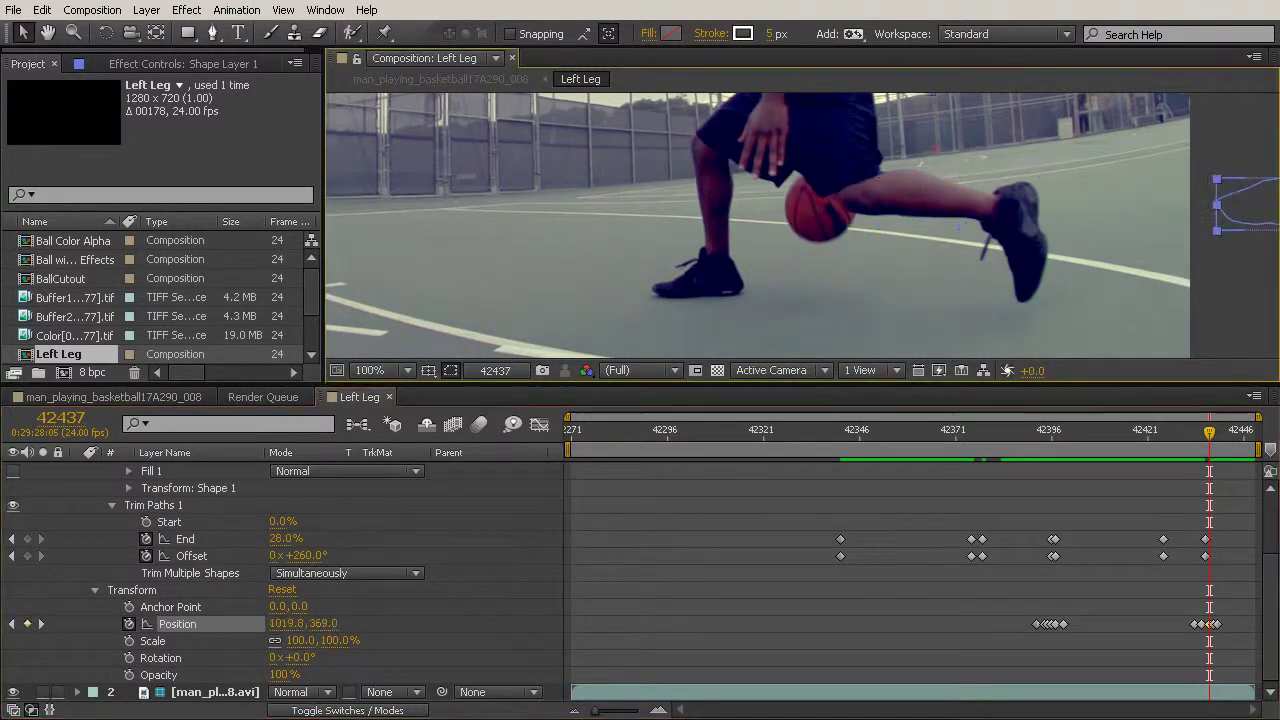
{"action": "left_click_drag", "start_coordinate": [1212, 440], "coordinate": [1207, 433]}
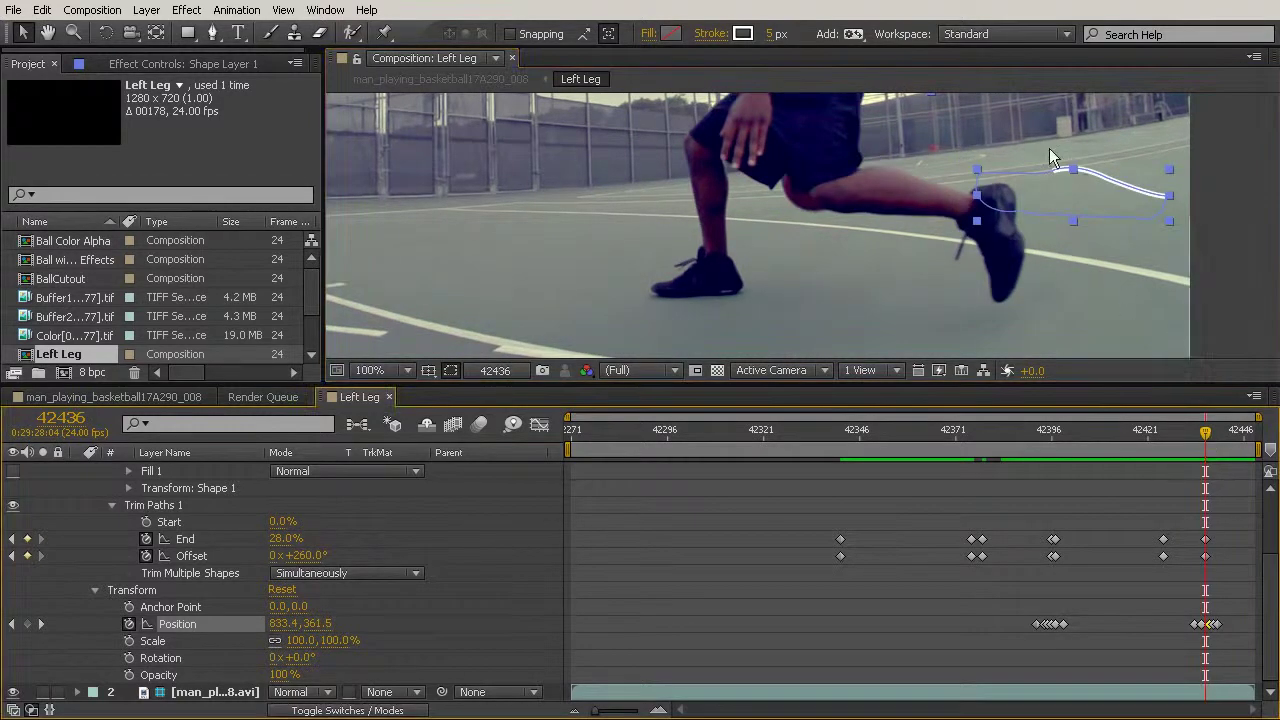
{"action": "left_click_drag", "start_coordinate": [1068, 174], "coordinate": [1268, 181]}
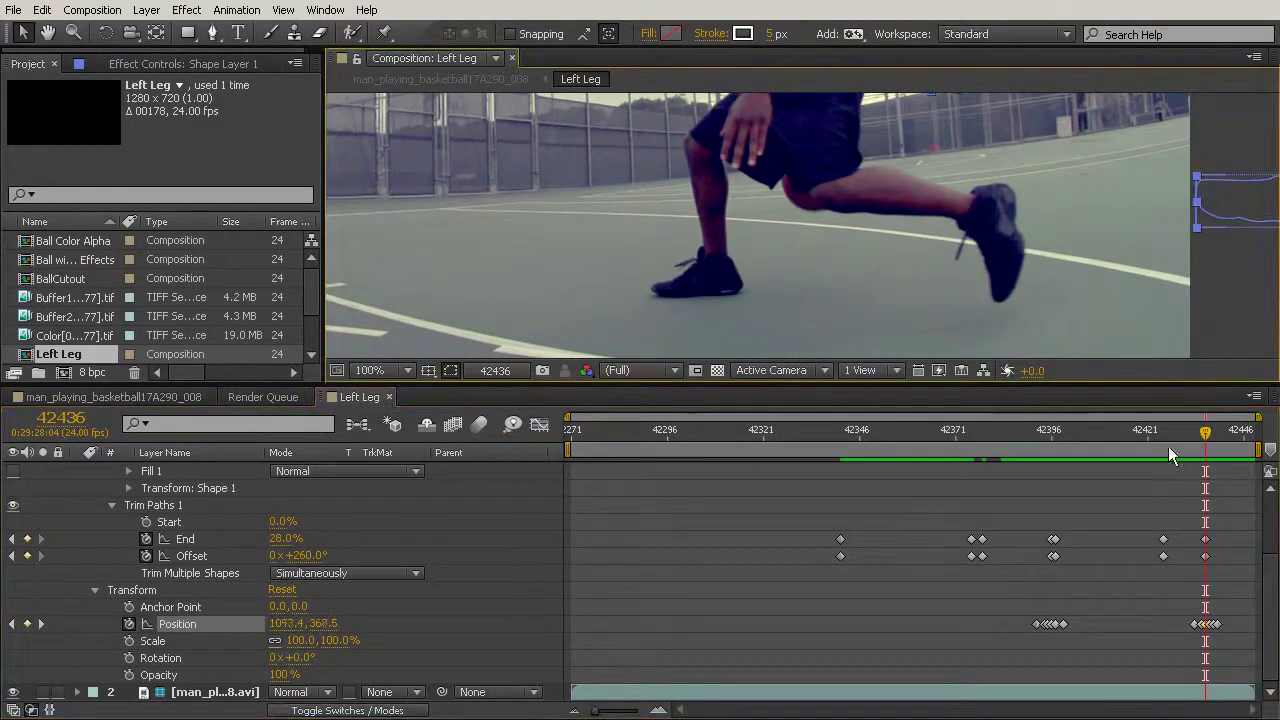
At frame 42440, key End at 39% and Offset at 1x+49° so the stroke runs along the leg's lower edge
{"action": "left_click_drag", "start_coordinate": [1190, 447], "coordinate": [1205, 472]}
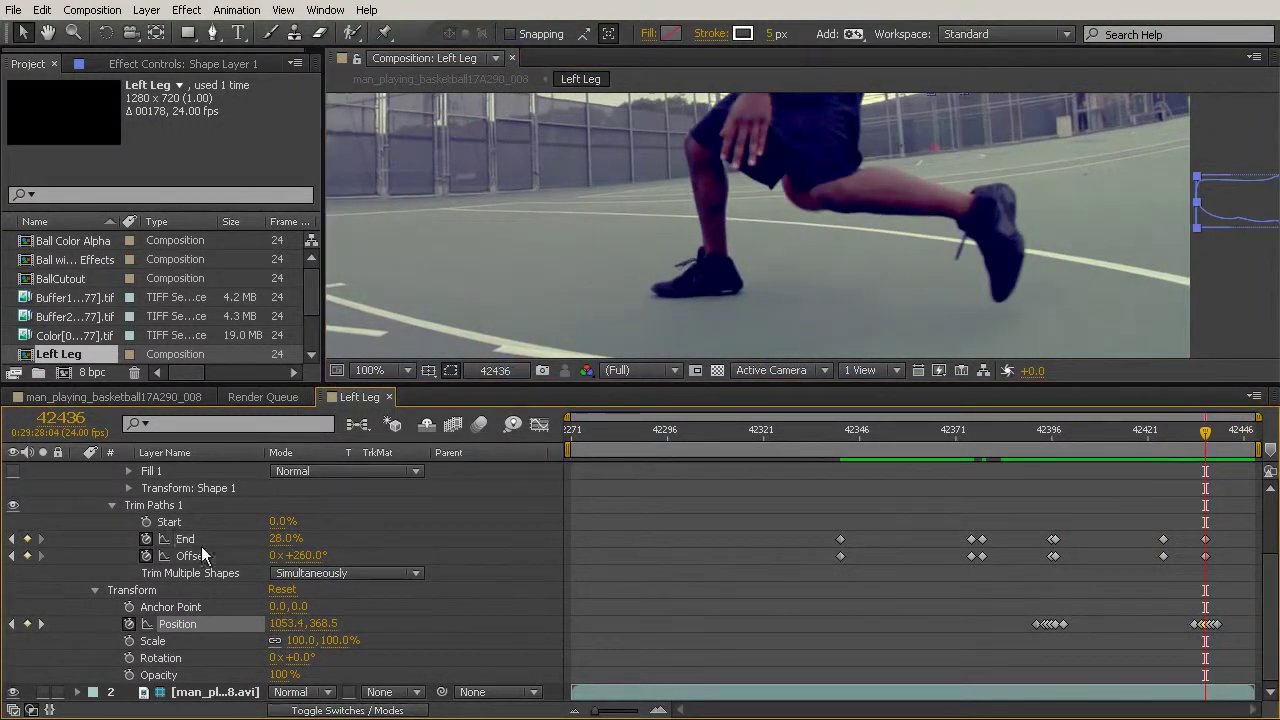
{"action": "left_click", "coordinate": [172, 538]}
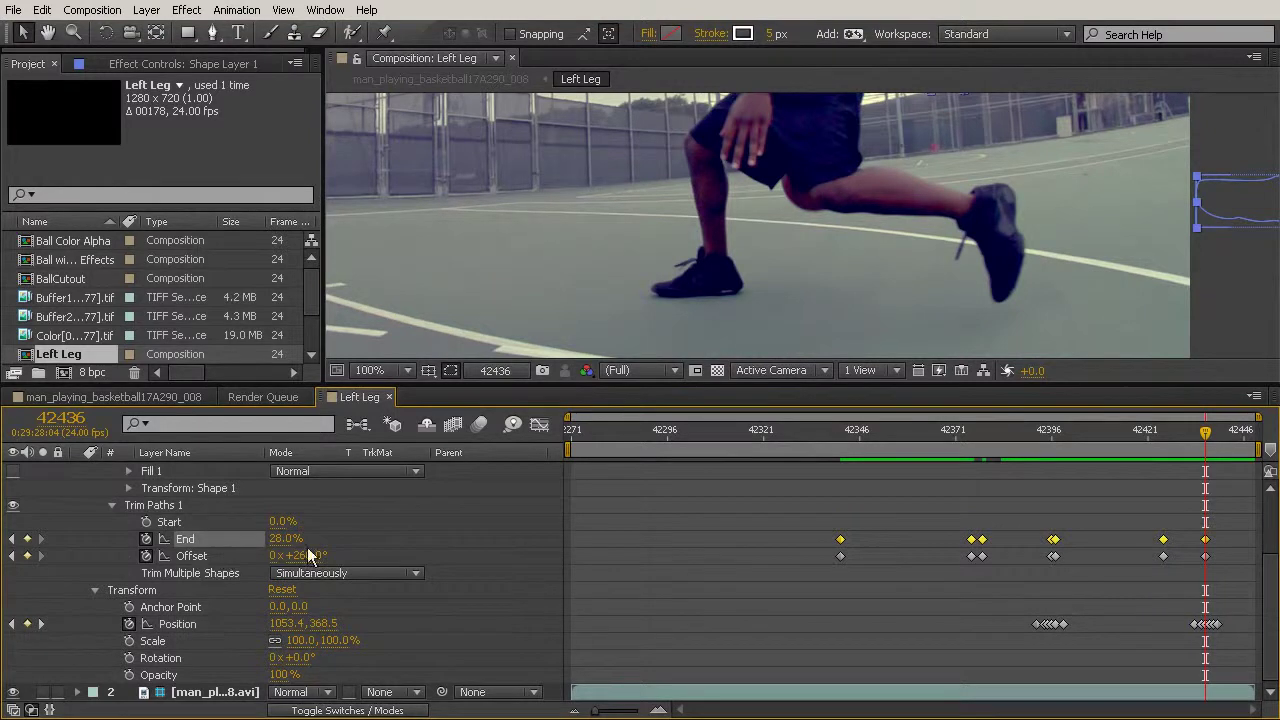
{"action": "left_click", "coordinate": [1222, 500]}
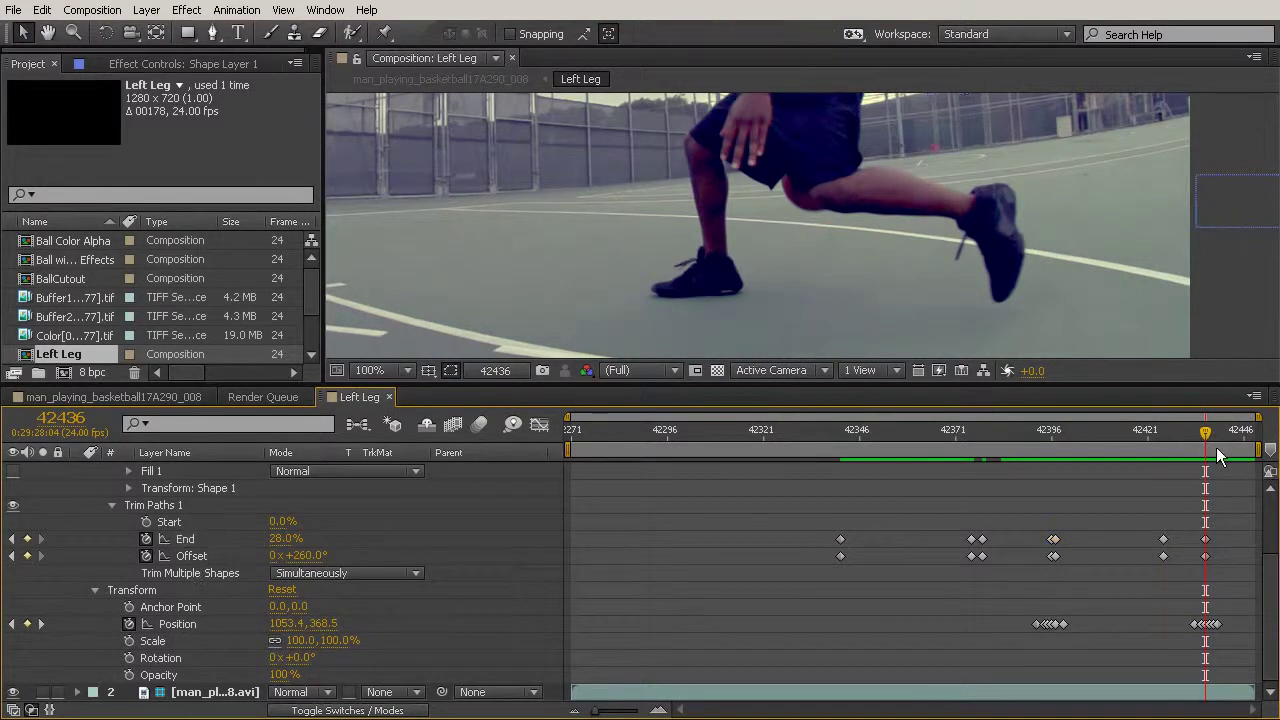
{"action": "left_click", "coordinate": [1210, 436]}
{"action": "left_click_drag", "start_coordinate": [1208, 436], "coordinate": [1220, 445]}
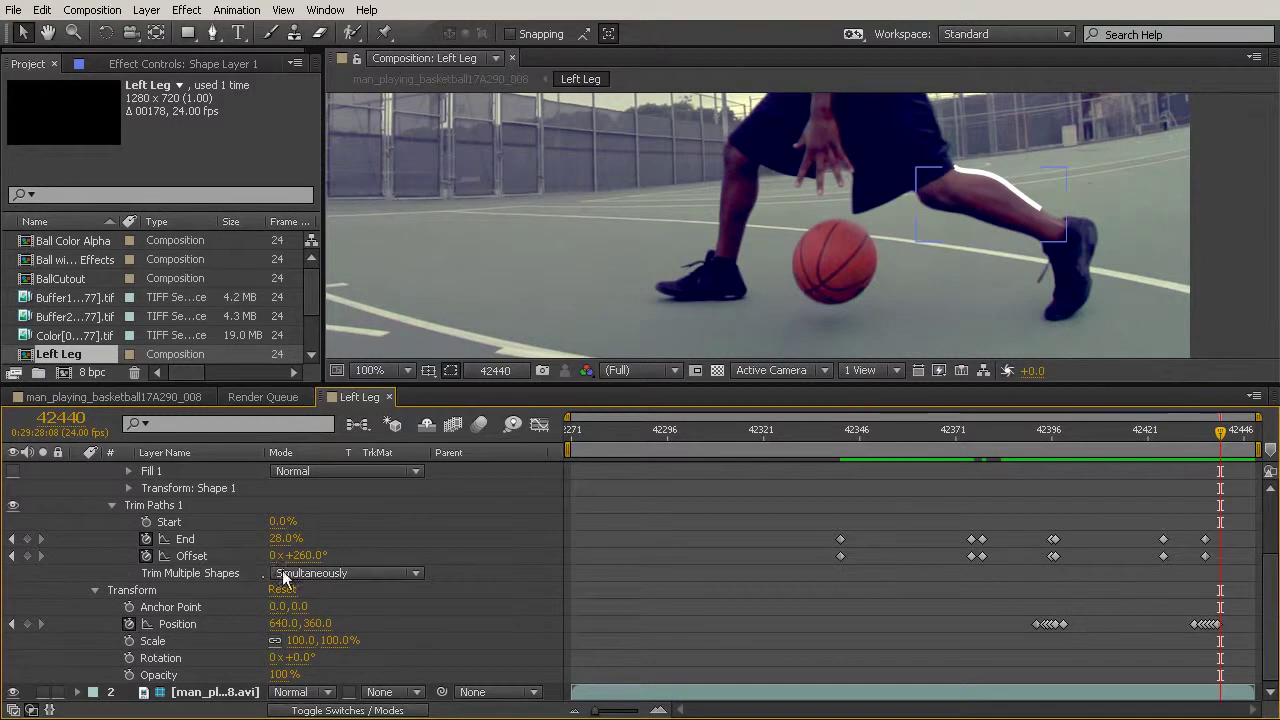
{"action": "left_click_drag", "start_coordinate": [297, 555], "coordinate": [522, 598]}
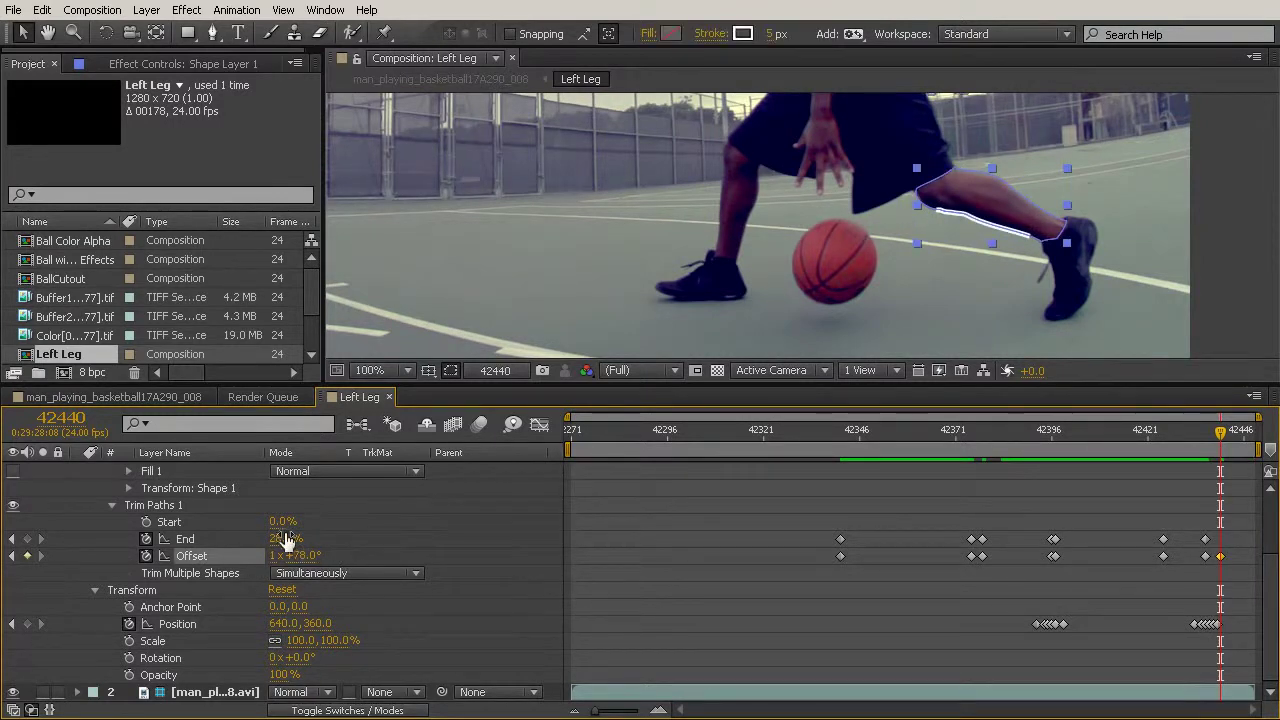
{"action": "mouse_move", "coordinate": [287, 538]}
{"action": "left_mouse_down"}
{"action": "mouse_move", "coordinate": [287, 555]}
{"action": "mouse_move", "coordinate": [273, 555]}
{"action": "left_mouse_up"}
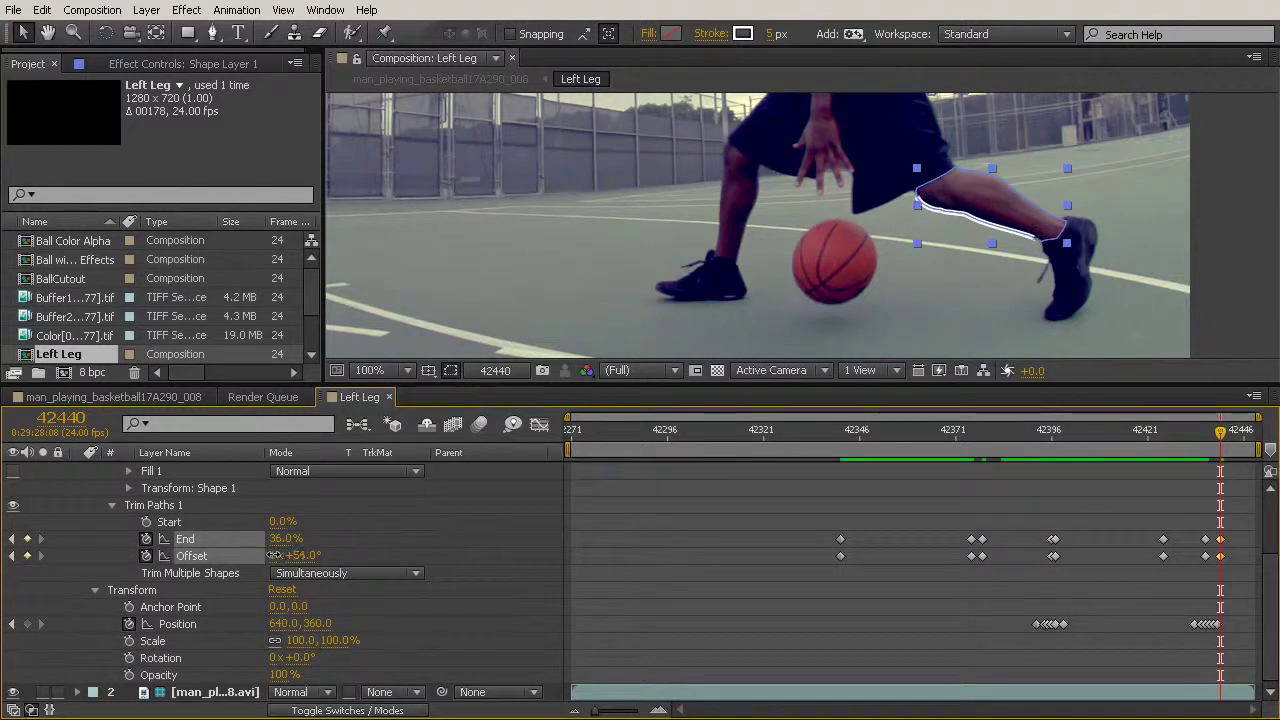
{"action": "mouse_move", "coordinate": [282, 538]}
{"action": "left_mouse_down"}
{"action": "mouse_move", "coordinate": [300, 556]}
{"action": "mouse_move", "coordinate": [287, 555]}
{"action": "left_mouse_up"}
{"action": "left_click", "coordinate": [285, 555]}
Try to shift the End and Offset keyframes from frame 42440 to an earlier frame
{"action": "mouse_move", "coordinate": [1222, 443]}
{"action": "left_mouse_down"}
{"action": "mouse_move", "coordinate": [1203, 445]}
{"action": "mouse_move", "coordinate": [1226, 449]}
{"action": "mouse_move", "coordinate": [1214, 443]}
{"action": "left_mouse_up"}
{"action": "left_click_drag", "start_coordinate": [1234, 516], "coordinate": [1222, 580]}
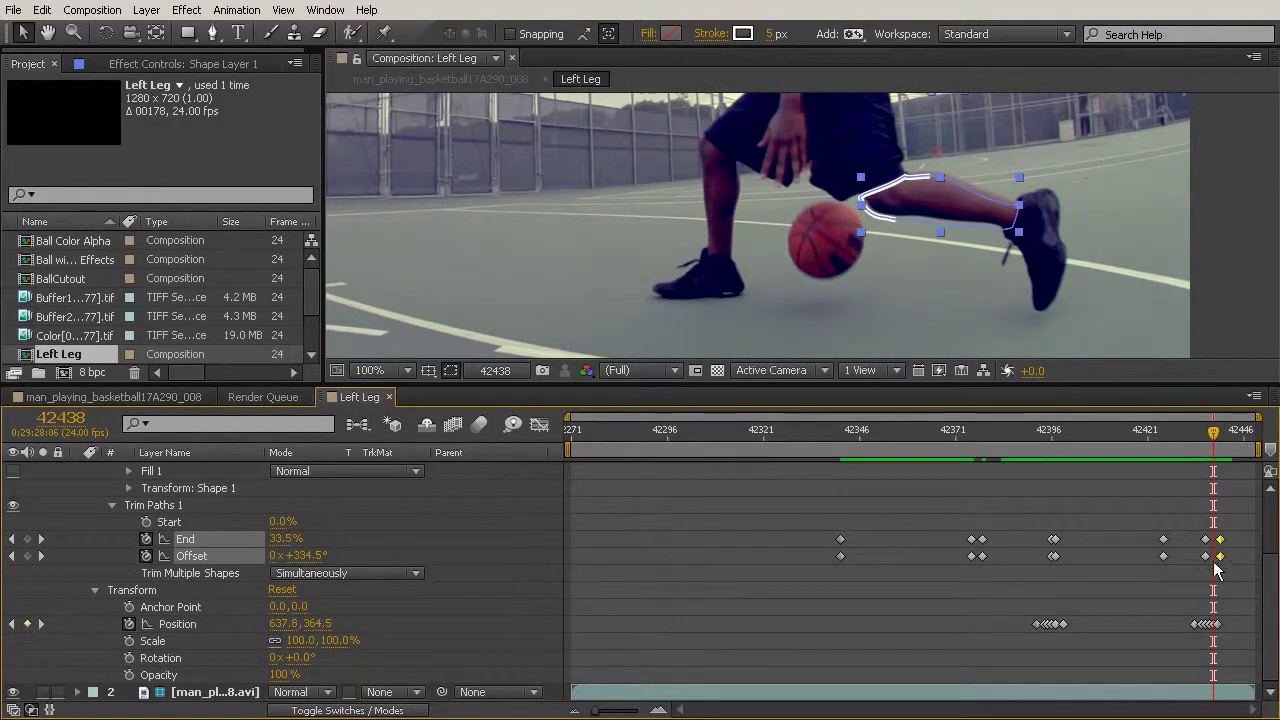
{"action": "left_click_drag", "start_coordinate": [1222, 556], "coordinate": [1215, 563]}
{"action": "left_click_drag", "start_coordinate": [1216, 430], "coordinate": [1227, 443]}
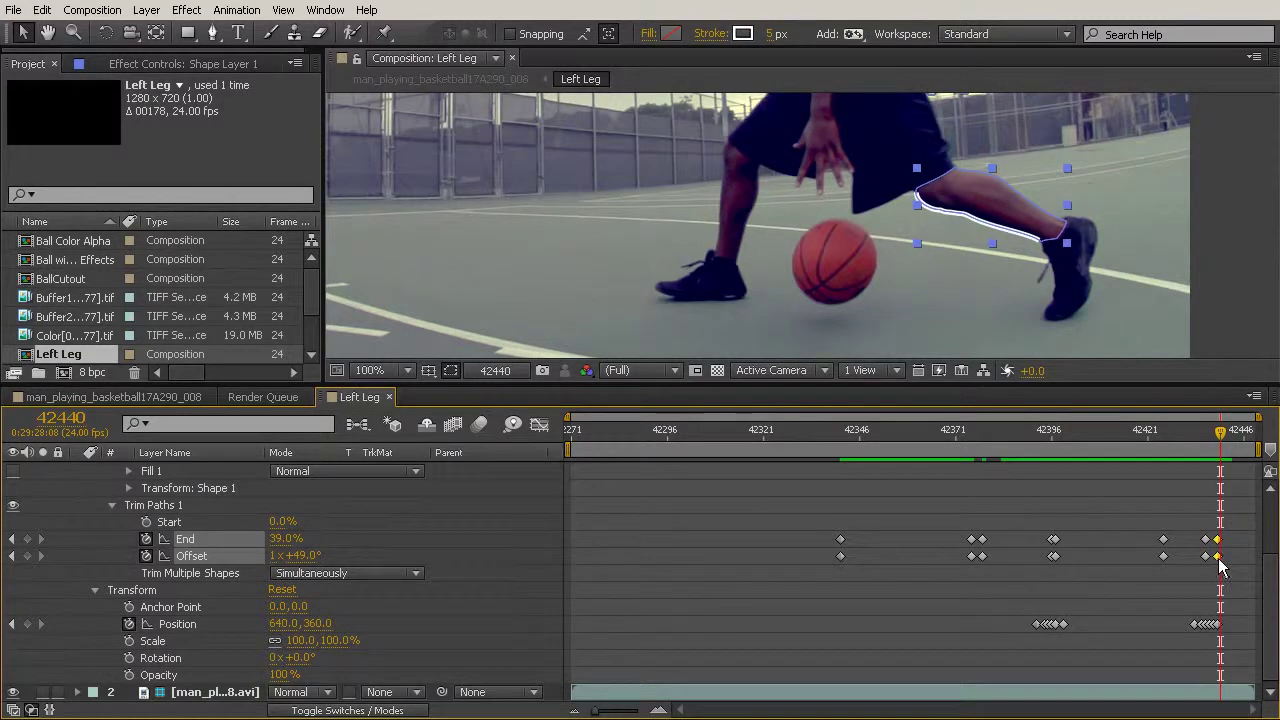
At frame 42438, key End at 43.5% and Offset at 1x+54.5° to place the stroke along the leg's lower edge
{"action": "left_click_drag", "start_coordinate": [1222, 434], "coordinate": [1215, 437]}
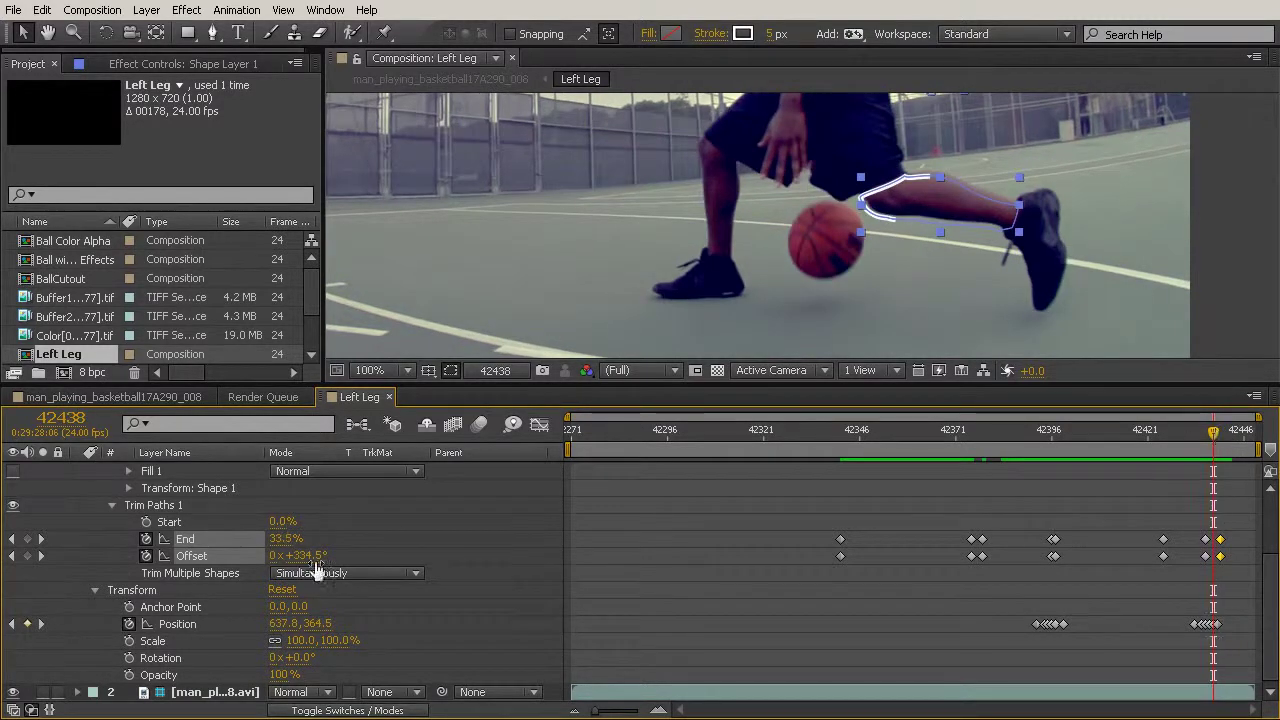
{"action": "left_click_drag", "start_coordinate": [300, 555], "coordinate": [410, 572]}
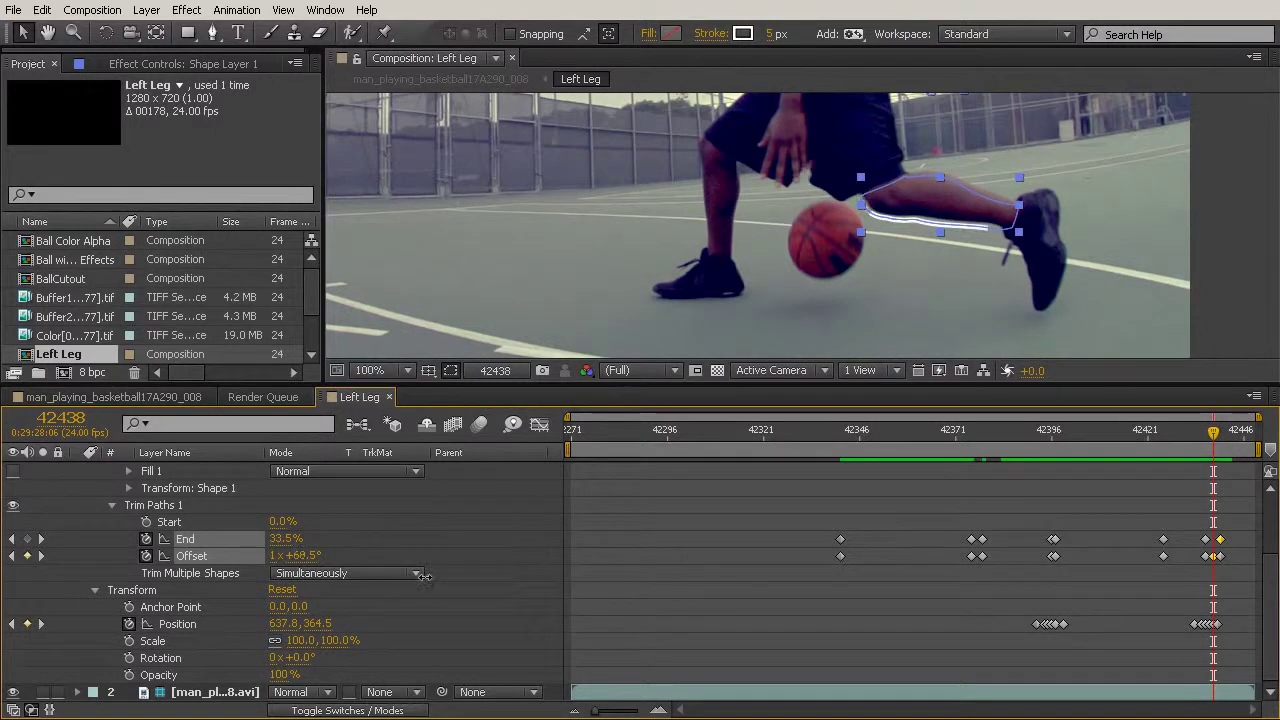
{"action": "left_click_drag", "start_coordinate": [285, 539], "coordinate": [305, 555]}
{"action": "left_click", "coordinate": [1213, 435]}
{"action": "key", "text": "space"}
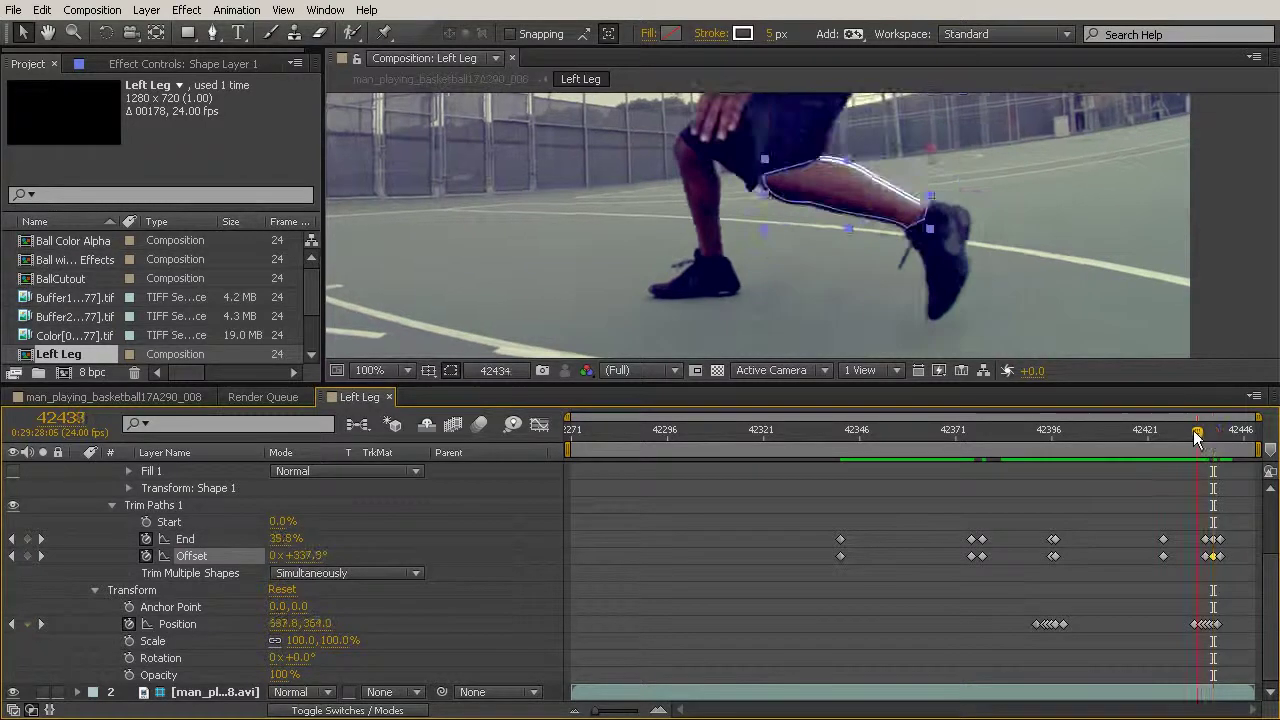
At frame 42435, key End and set Offset to 251.3° so the stroke covers the leg's upper edge, and preview the motion
{"action": "mouse_move", "coordinate": [1210, 444]}
{"action": "left_mouse_down"}
{"action": "mouse_move", "coordinate": [1174, 444]}
{"action": "mouse_move", "coordinate": [1199, 455]}
{"action": "left_mouse_up"}
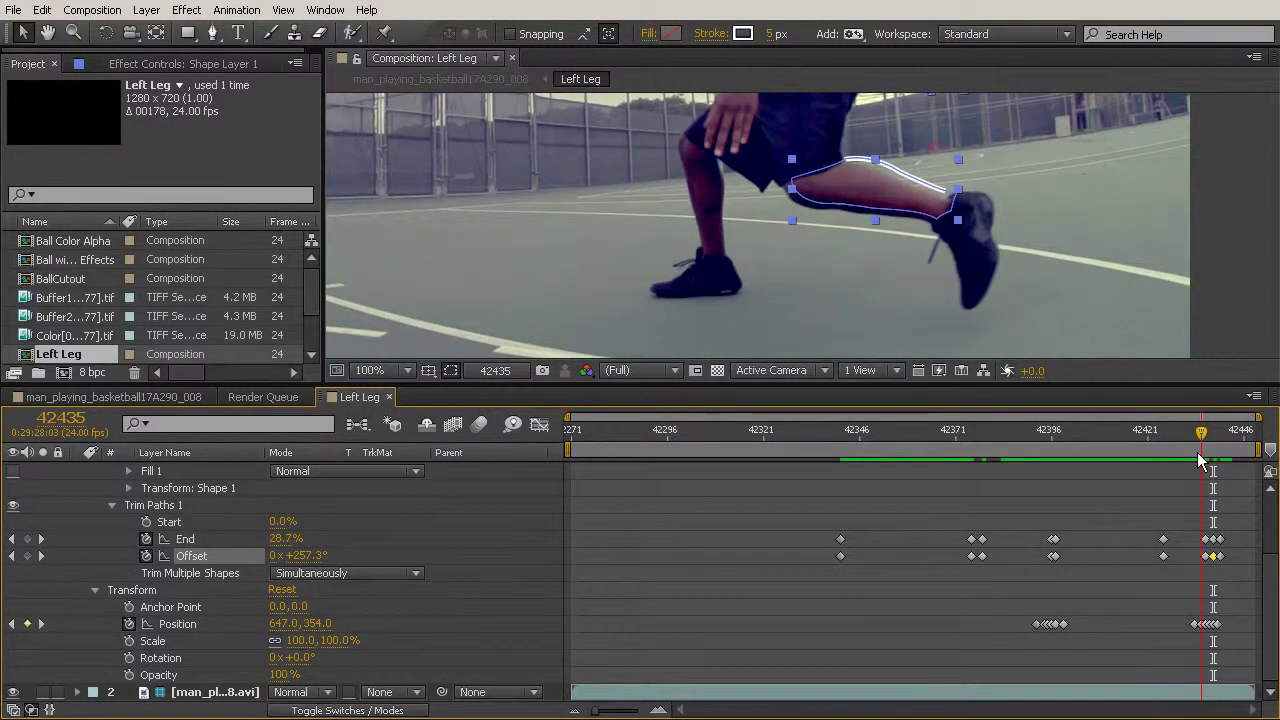
{"action": "mouse_move", "coordinate": [287, 538]}
{"action": "left_mouse_down"}
{"action": "mouse_move", "coordinate": [300, 557]}
{"action": "mouse_move", "coordinate": [289, 538]}
{"action": "left_mouse_up"}
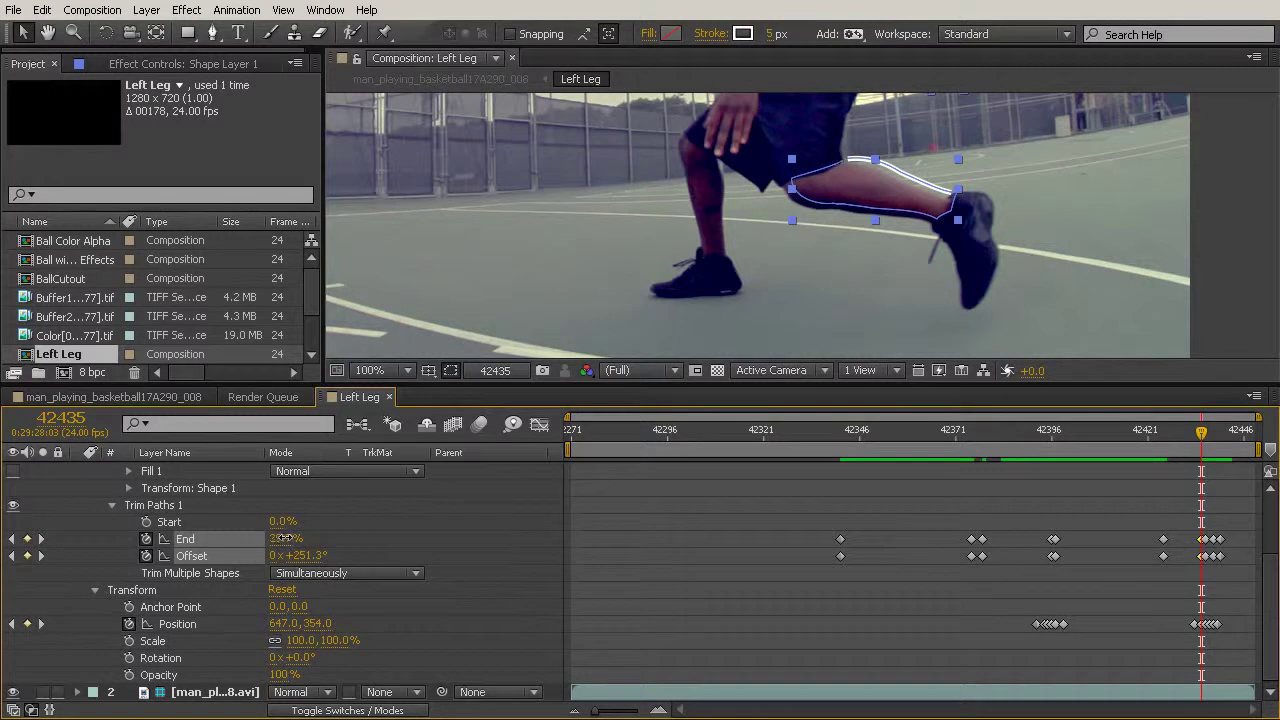
{"action": "left_click", "coordinate": [287, 538]}
{"action": "left_click_drag", "start_coordinate": [1204, 437], "coordinate": [1199, 555]}
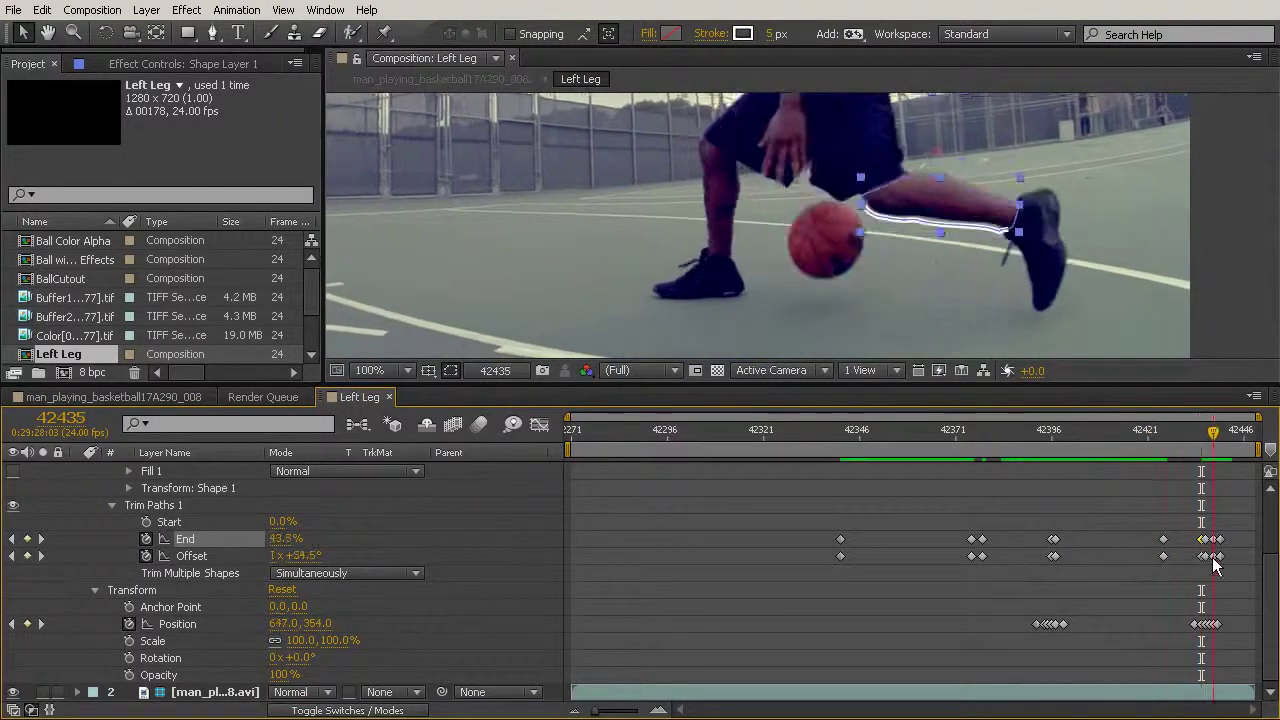
{"action": "key", "text": "space"}
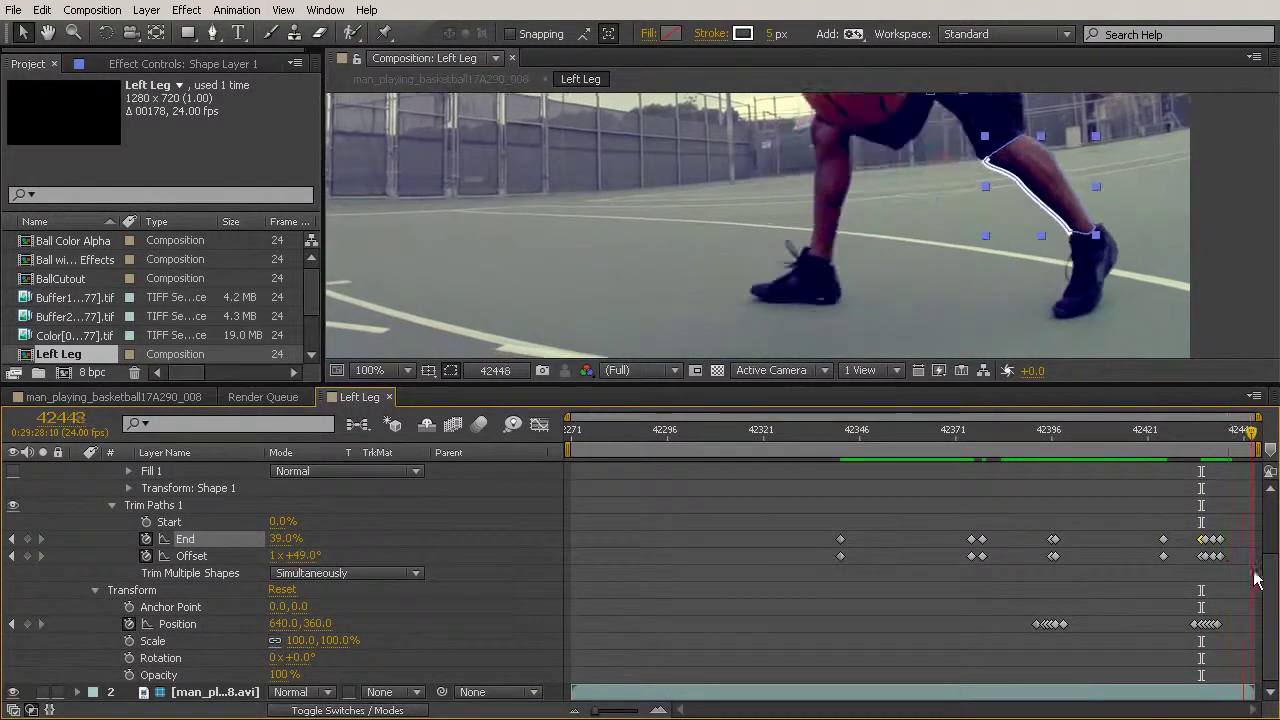
Collapse Shape Layer 1's properties and switch to the man_playing_basketball17A290_008 composition
{"action": "mouse_move", "coordinate": [1250, 432]}
{"action": "left_mouse_down"}
{"action": "mouse_move", "coordinate": [1227, 432]}
{"action": "mouse_move", "coordinate": [1262, 442]}
{"action": "left_mouse_up"}
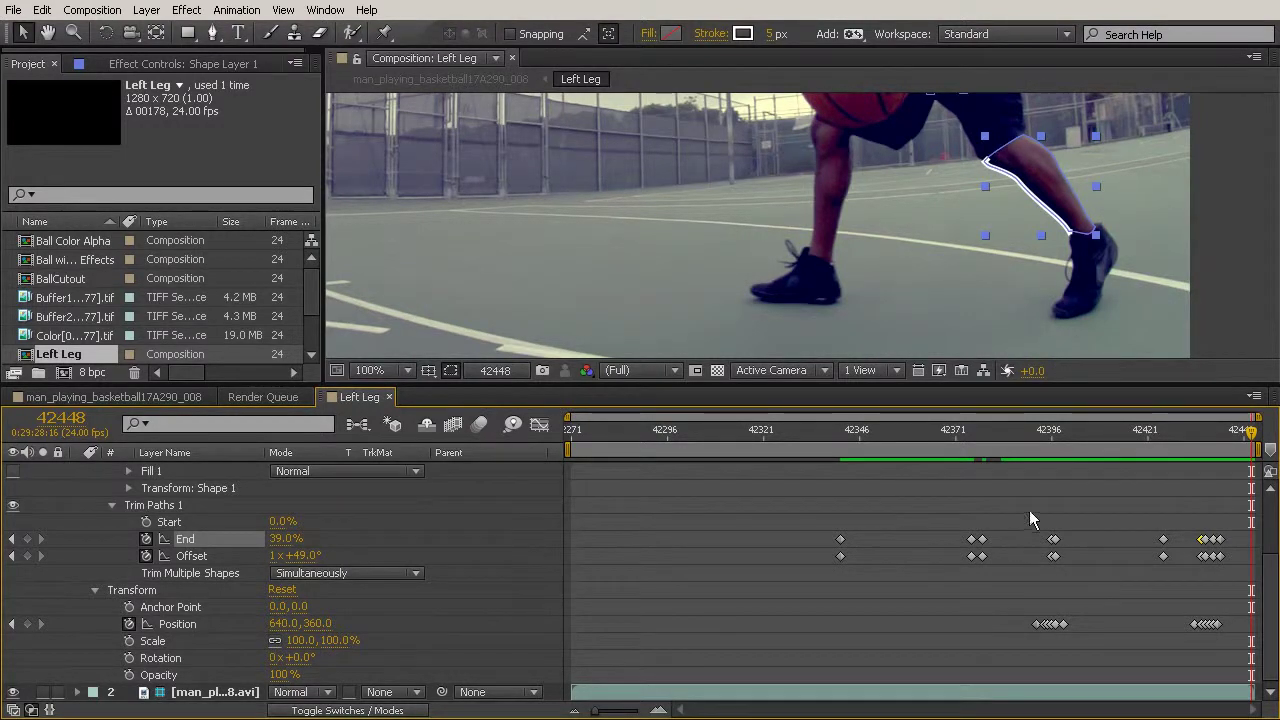
{"action": "scroll", "coordinate": [500, 570], "scroll_direction": "up", "scroll_amount": 2}
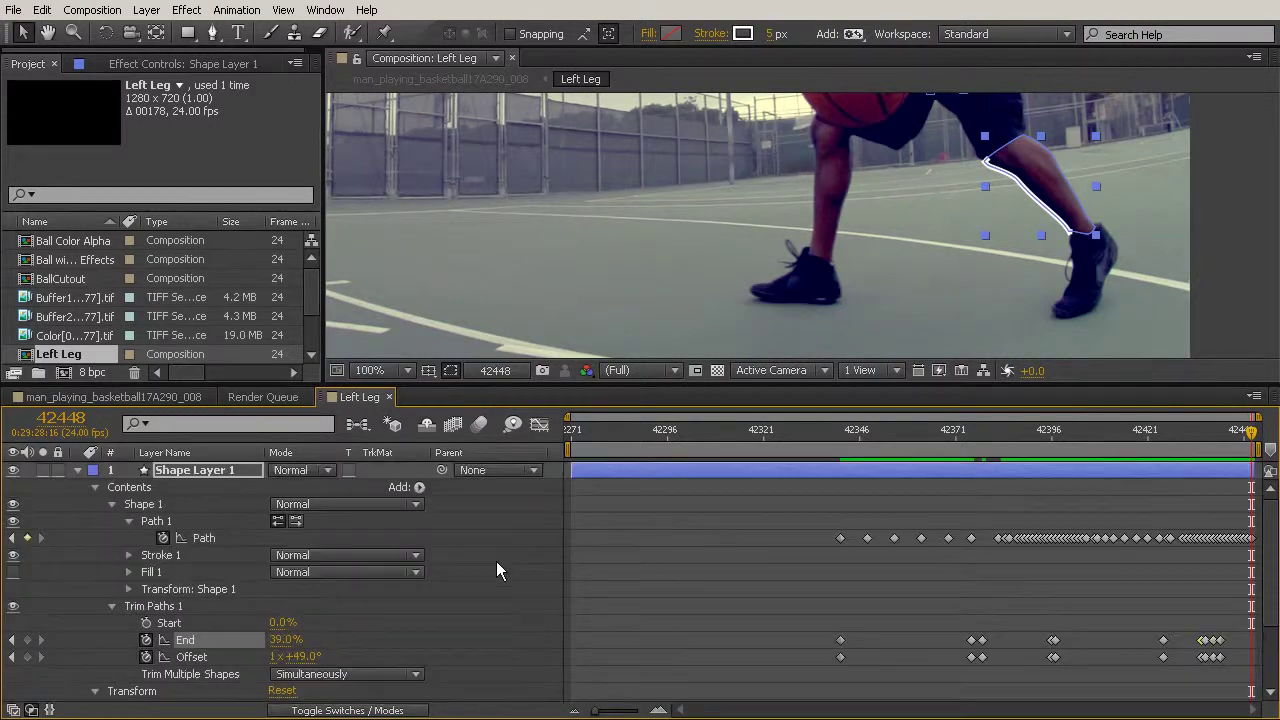
{"action": "left_click_drag", "start_coordinate": [1250, 432], "coordinate": [1265, 560]}
{"action": "left_click", "coordinate": [78, 470]}
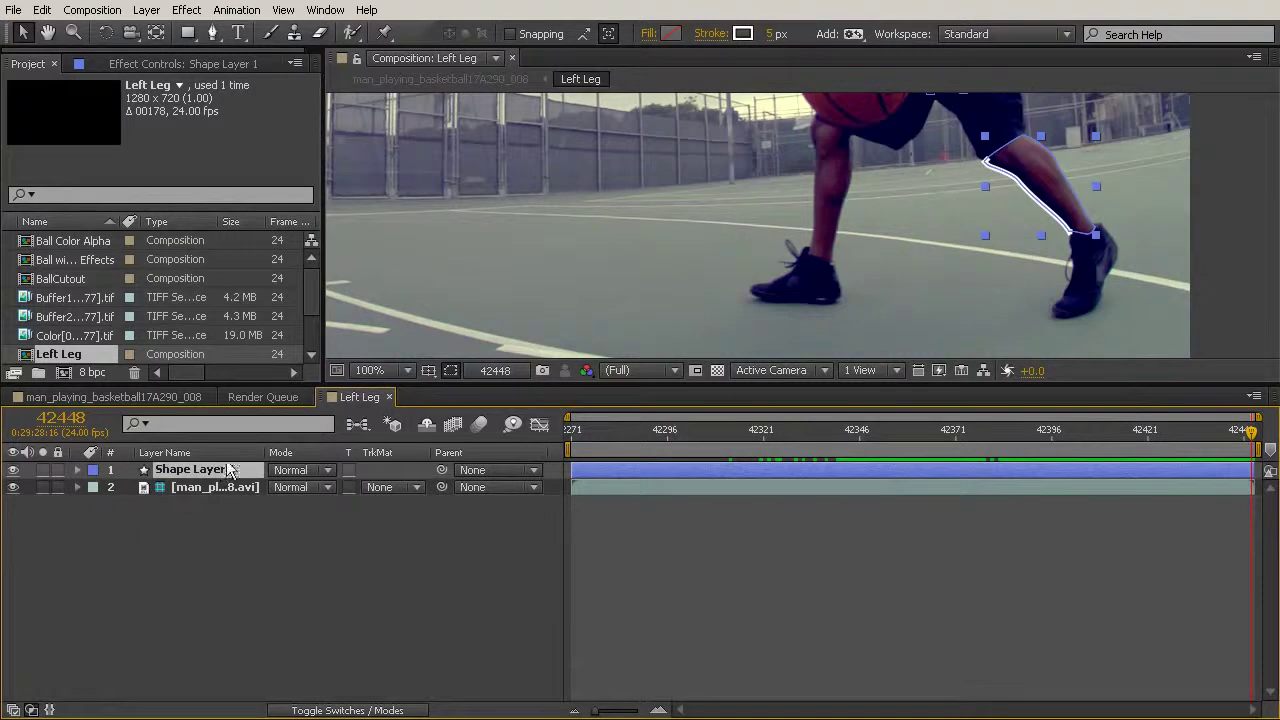
{"action": "left_click", "coordinate": [151, 396]}
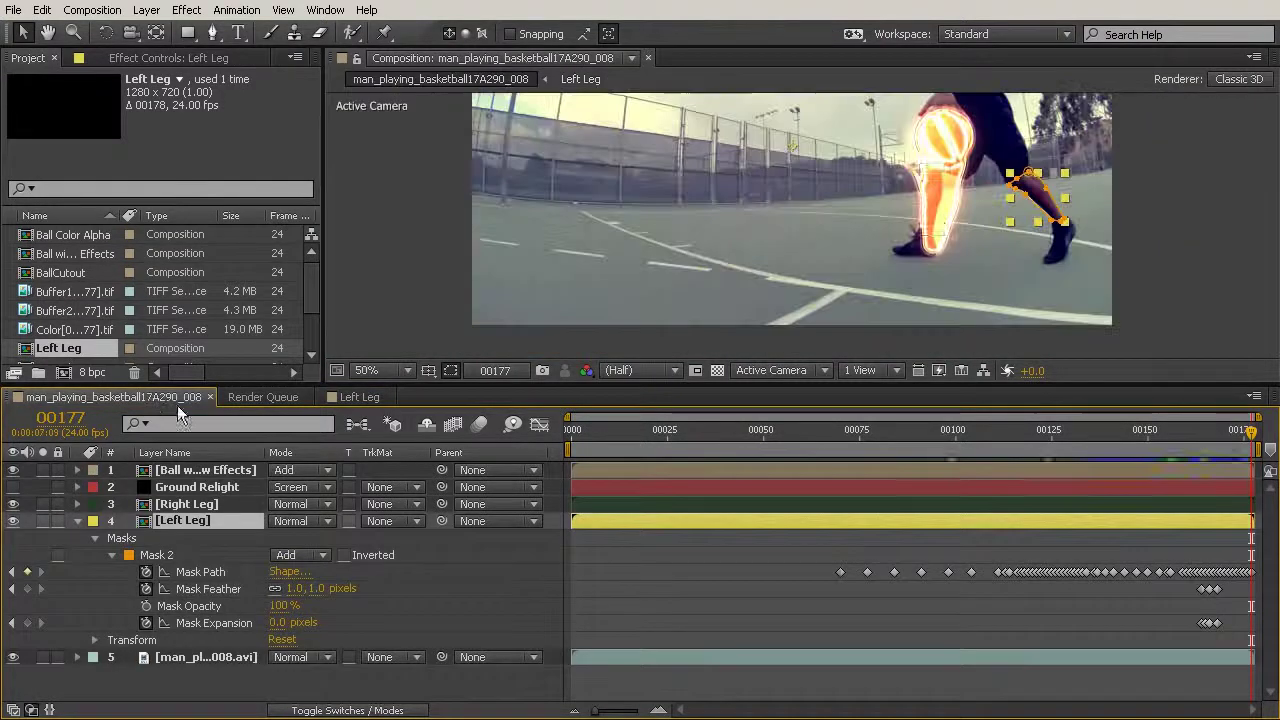
Examine where the Left Leg and Right Leg strokes overlap throughout the composition, comparing the two layers at frames 120, 134 and 156
{"action": "left_click", "coordinate": [175, 504]}
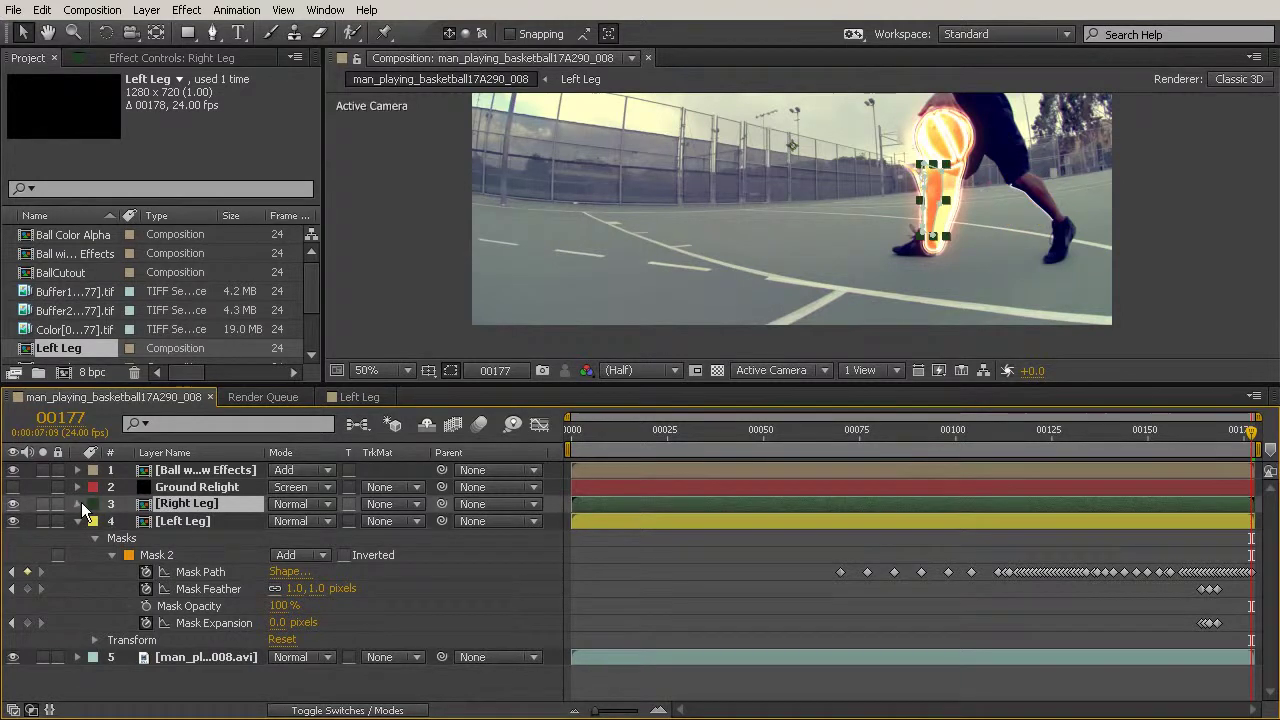
{"action": "left_click", "coordinate": [78, 504]}
{"action": "left_click_drag", "start_coordinate": [852, 441], "coordinate": [1108, 474]}
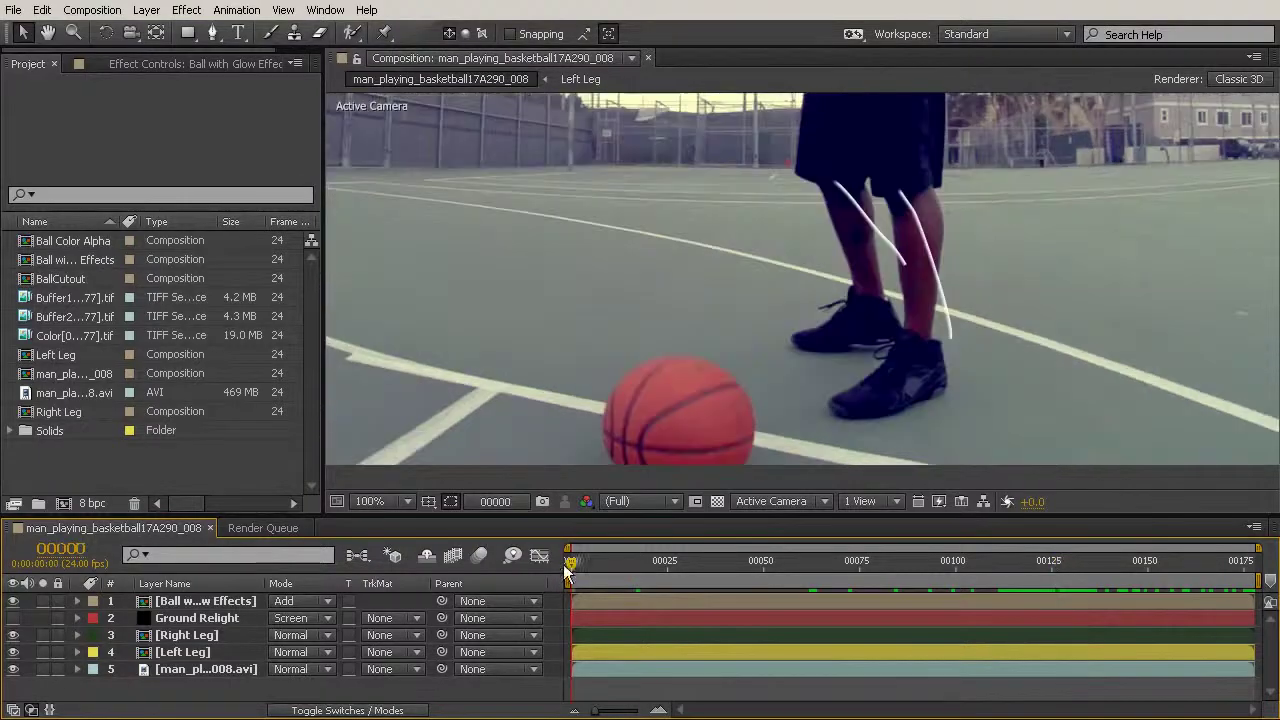
{"action": "left_click_drag", "start_coordinate": [563, 564], "coordinate": [1032, 586]}
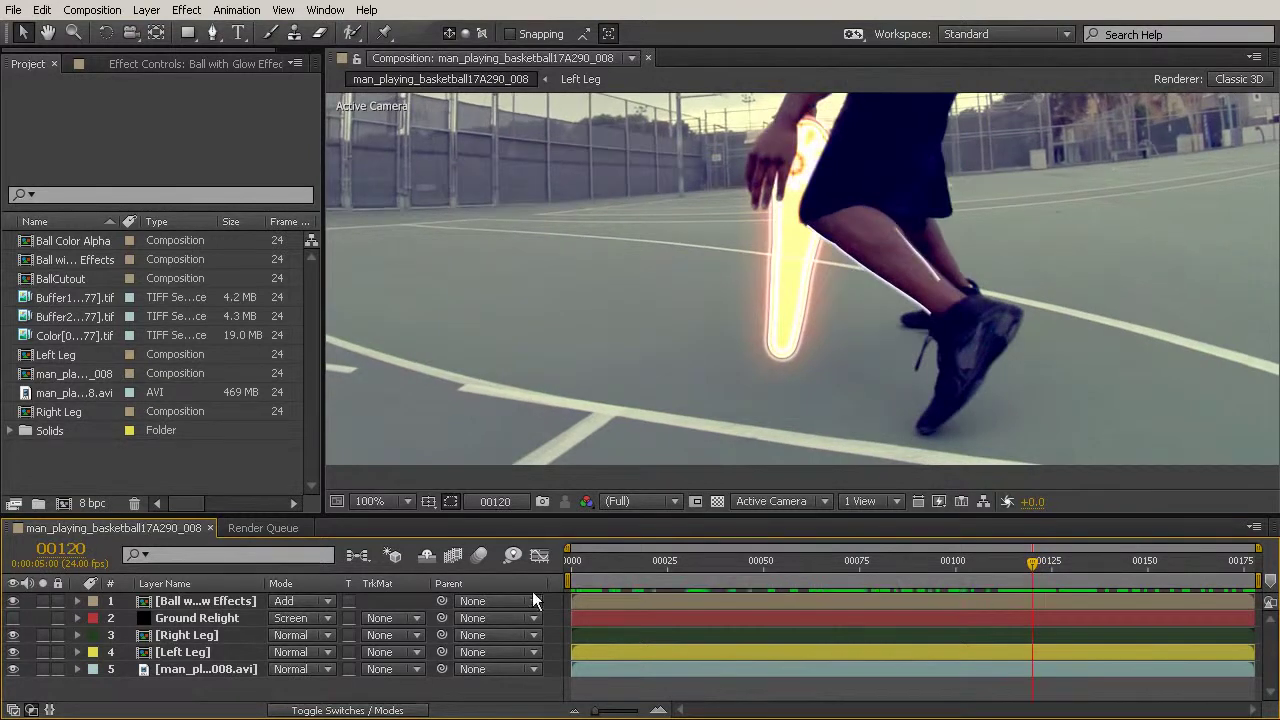
{"action": "left_click", "coordinate": [178, 638]}
{"action": "left_click", "coordinate": [177, 646]}
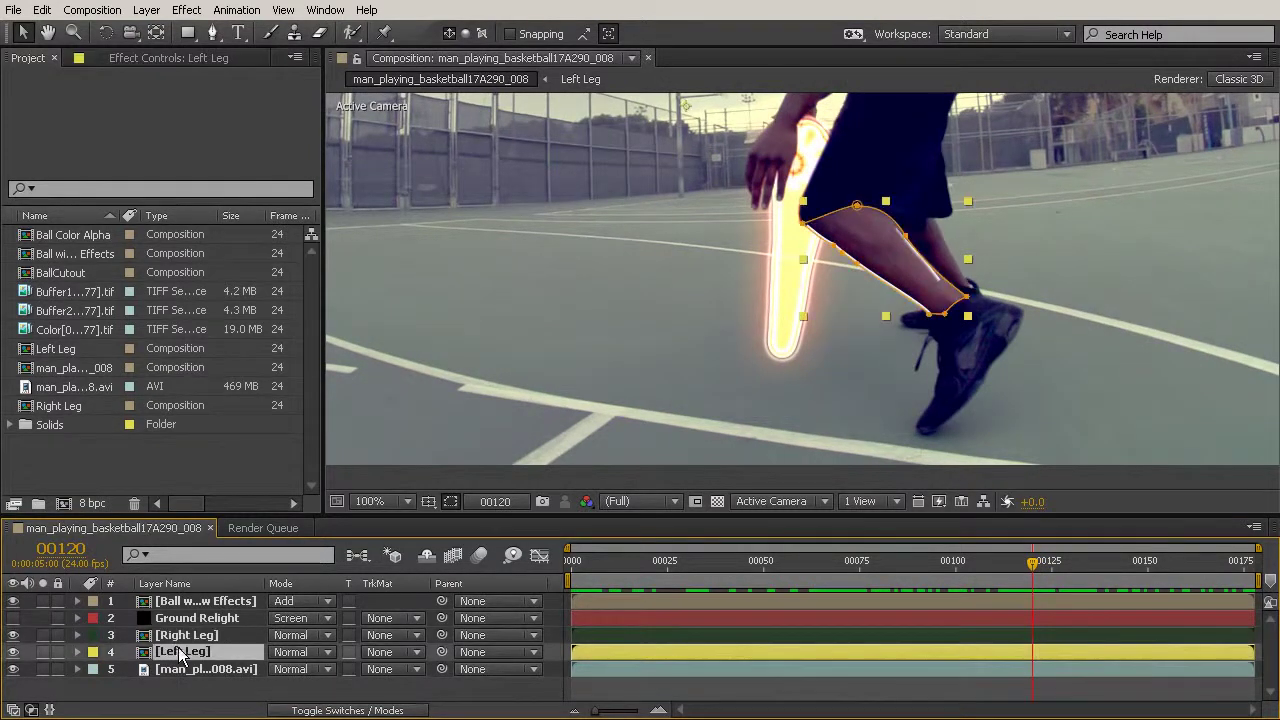
{"action": "left_click", "coordinate": [186, 636]}
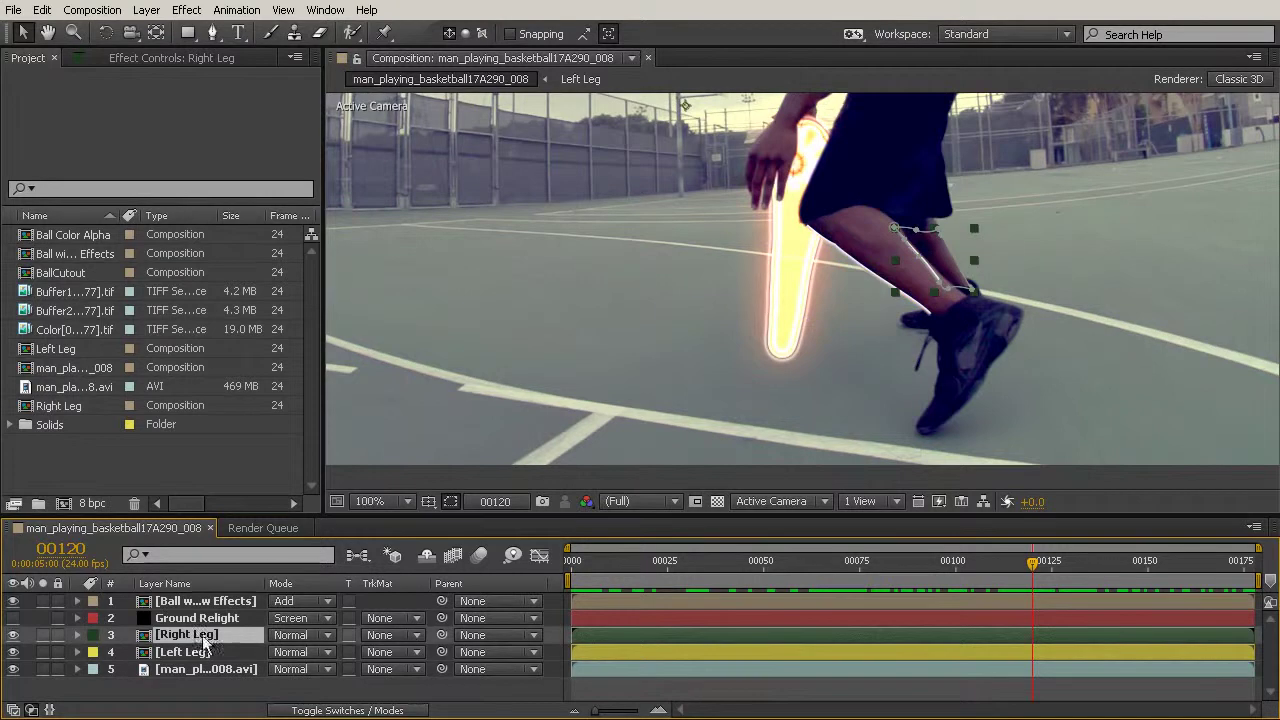
{"action": "key", "text": "ctrl+Down"}
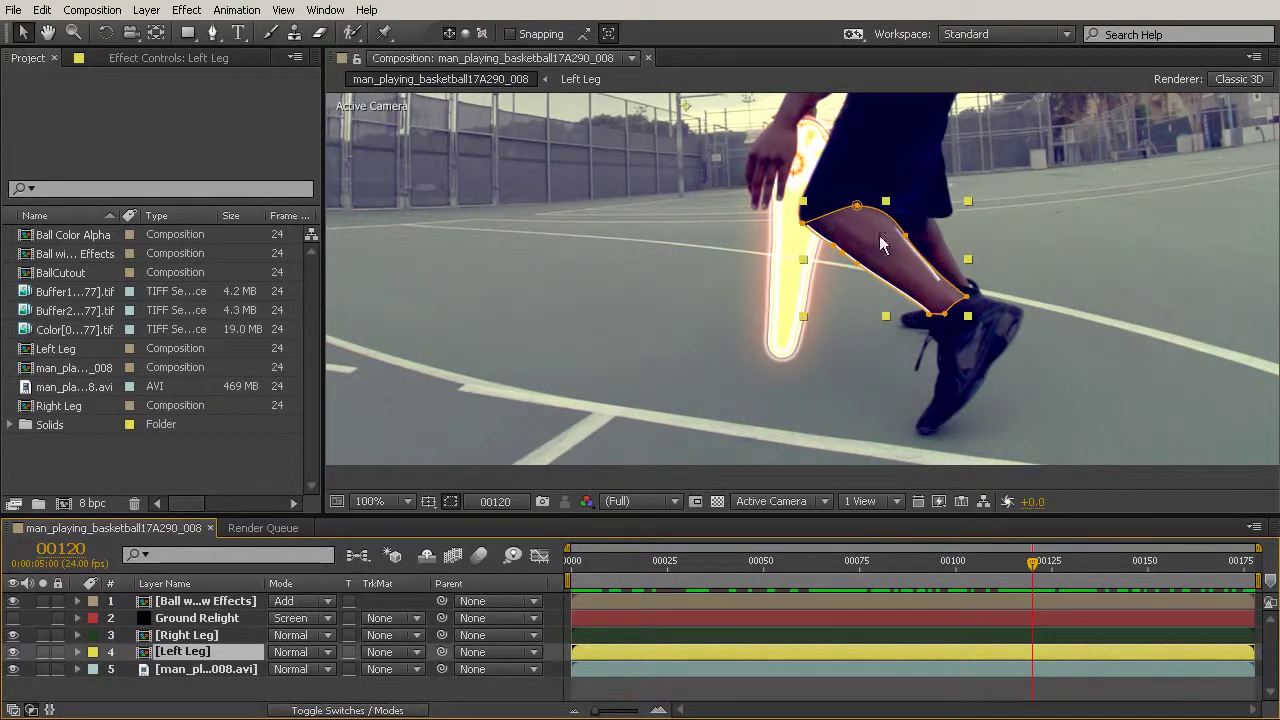
{"action": "left_click_drag", "start_coordinate": [1034, 564], "coordinate": [1086, 562]}
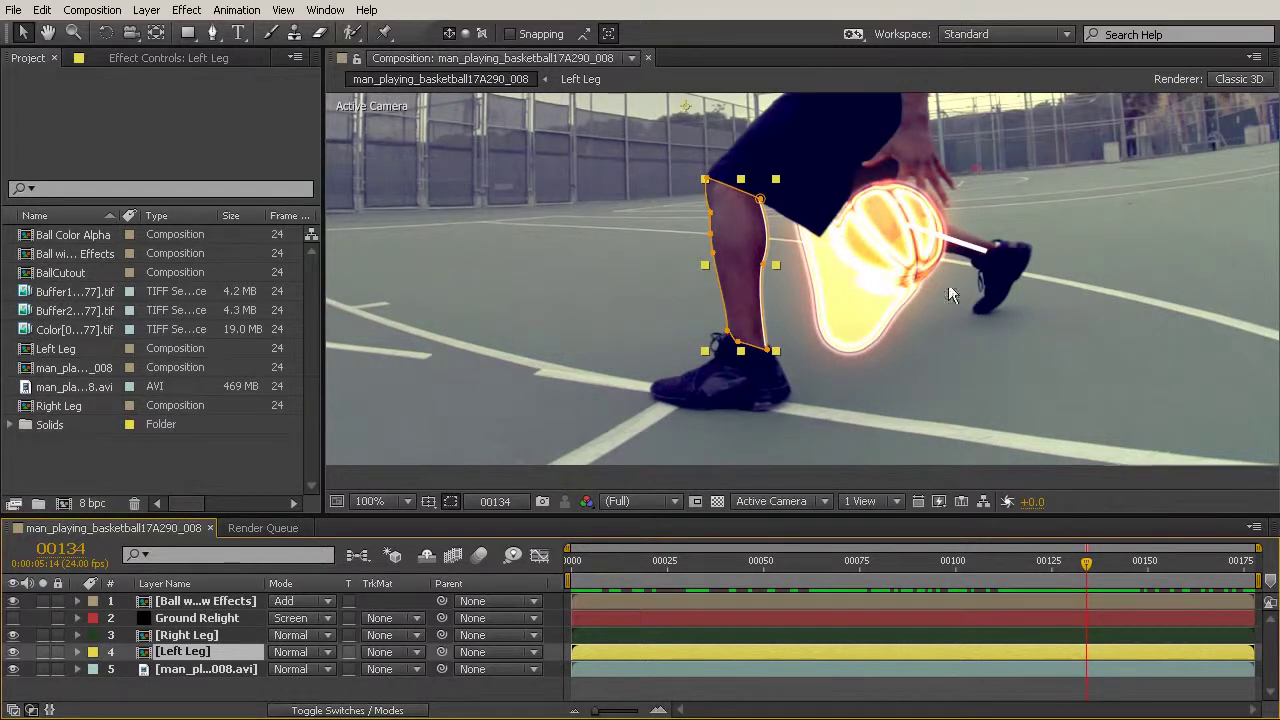
{"action": "left_click_drag", "start_coordinate": [1087, 566], "coordinate": [1175, 556]}
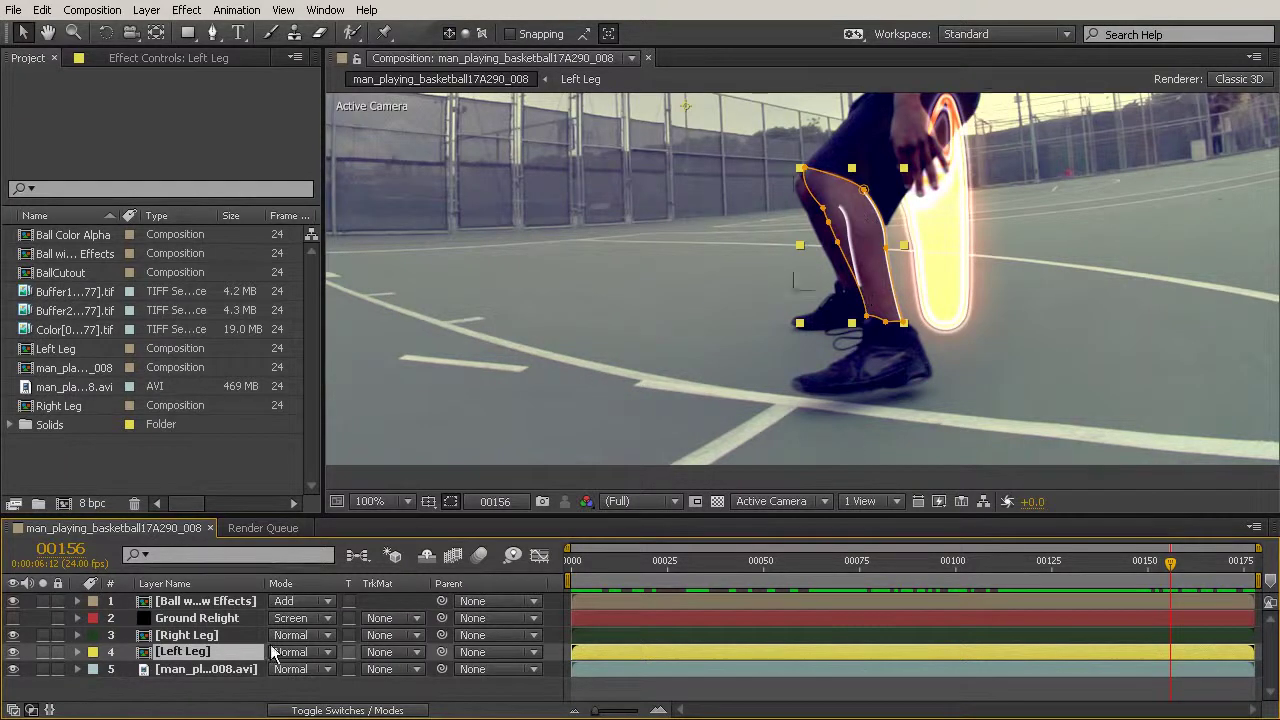
At frame 70, copy the animated Mask Path of the Left Leg layer's Mask 2
{"action": "left_click", "coordinate": [77, 652]}
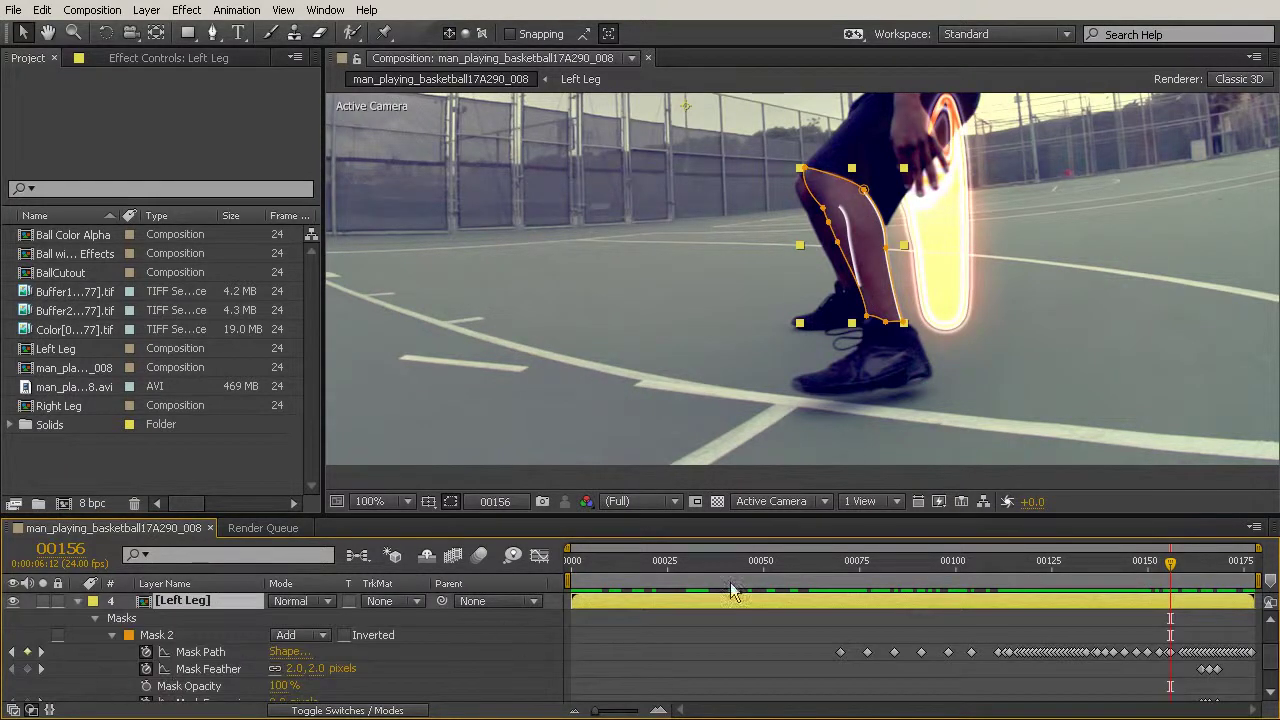
{"action": "left_click_drag", "start_coordinate": [804, 567], "coordinate": [841, 568]}
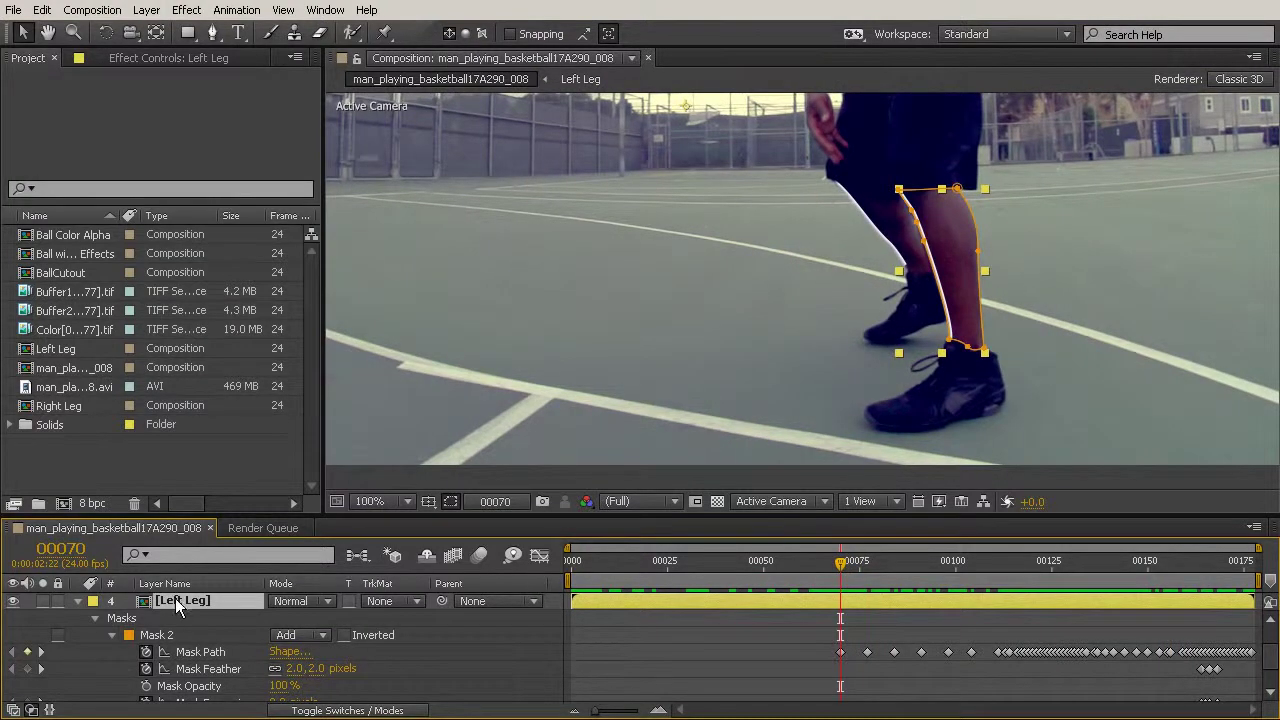
{"action": "left_click", "coordinate": [200, 652]}
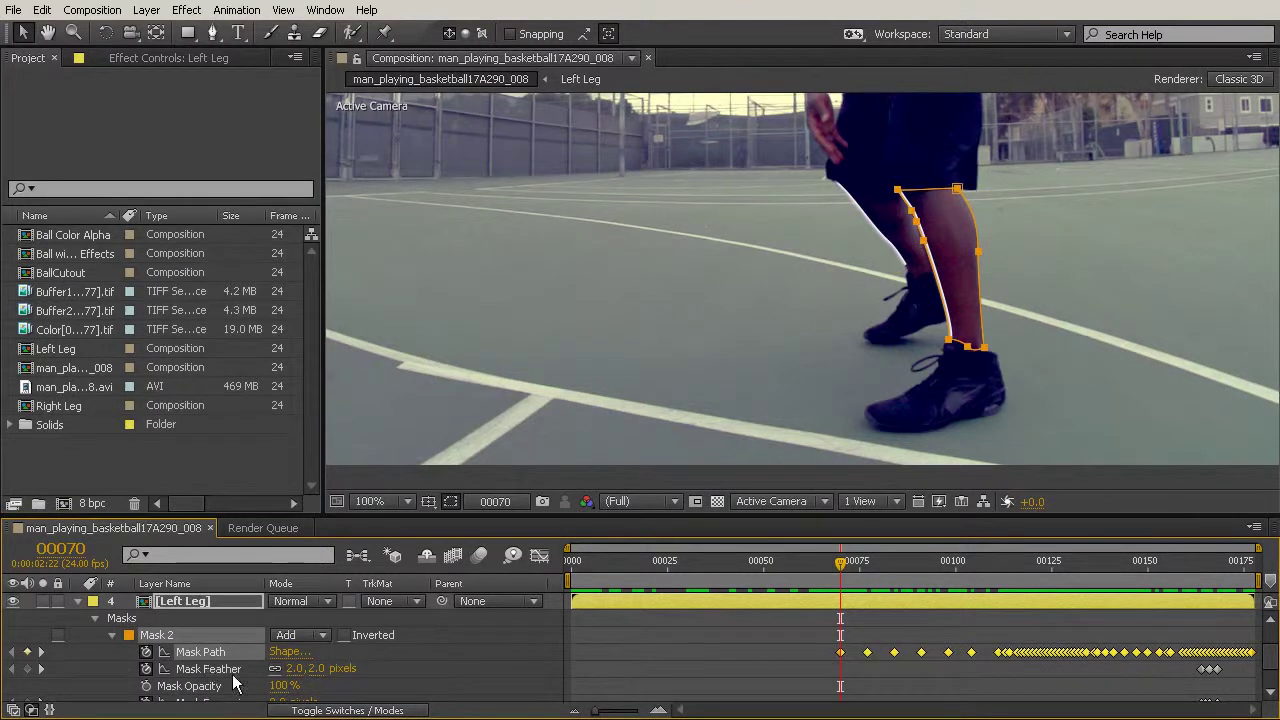
{"action": "scroll", "coordinate": [234, 690], "scroll_direction": "down", "scroll_amount": 3}
{"action": "scroll", "coordinate": [234, 688], "scroll_direction": "up", "scroll_amount": 3}
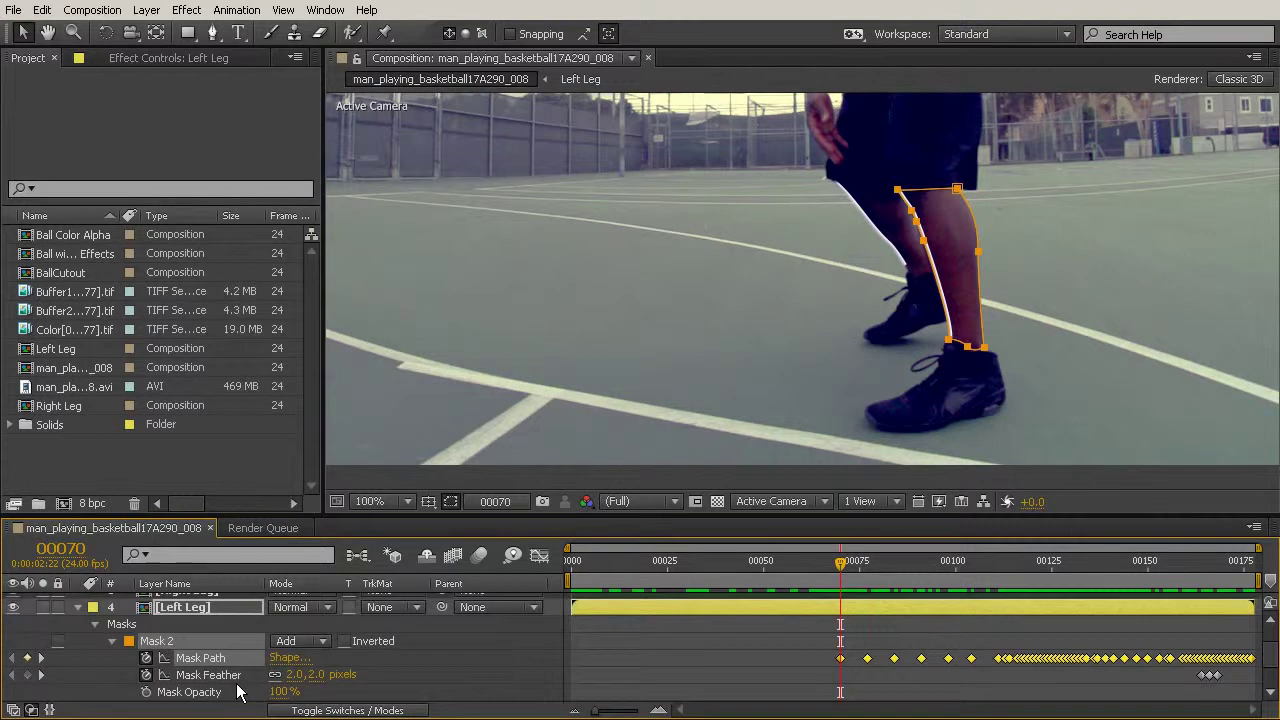
{"action": "scroll", "coordinate": [195, 640], "scroll_direction": "up", "scroll_amount": 1}
Paste the copied leg mask onto the Right Leg layer at frame 70 and expand that layer's masks
{"action": "left_click", "coordinate": [192, 639]}
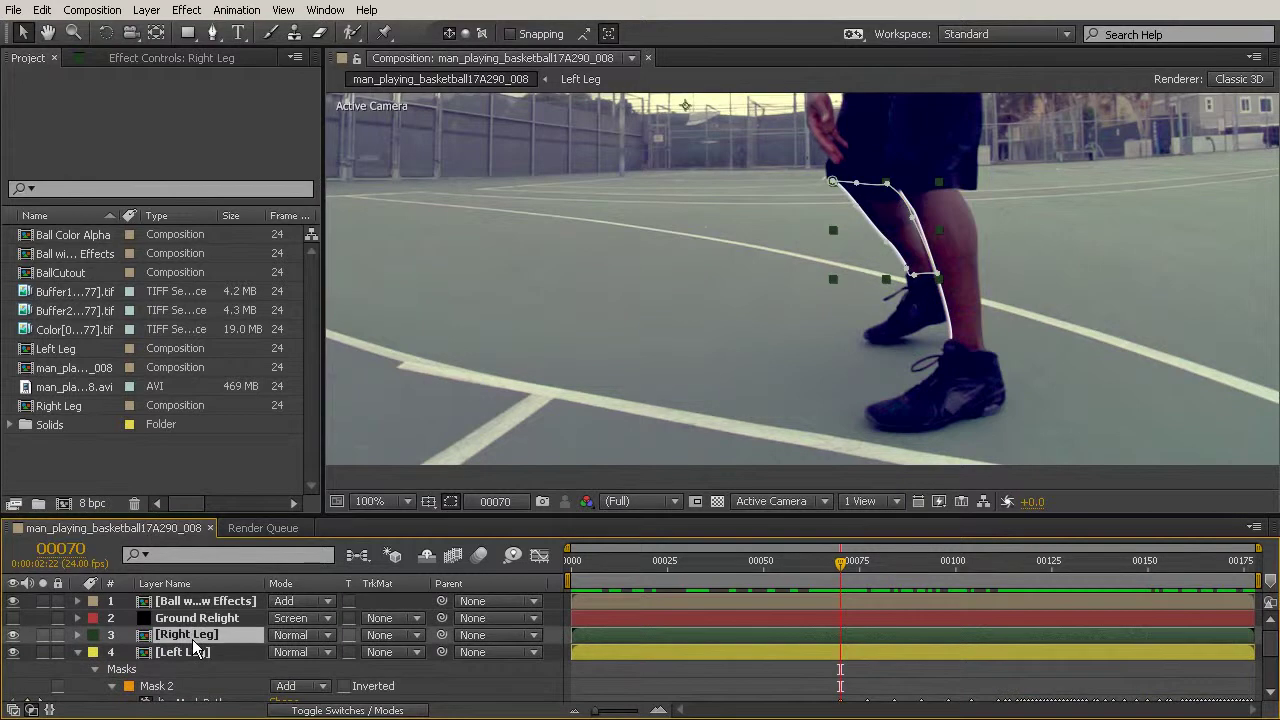
{"action": "left_click", "coordinate": [77, 635]}
{"action": "scroll", "coordinate": [172, 640], "scroll_direction": "down", "scroll_amount": 2}
{"action": "scroll", "coordinate": [176, 640], "scroll_direction": "up", "scroll_amount": 2}
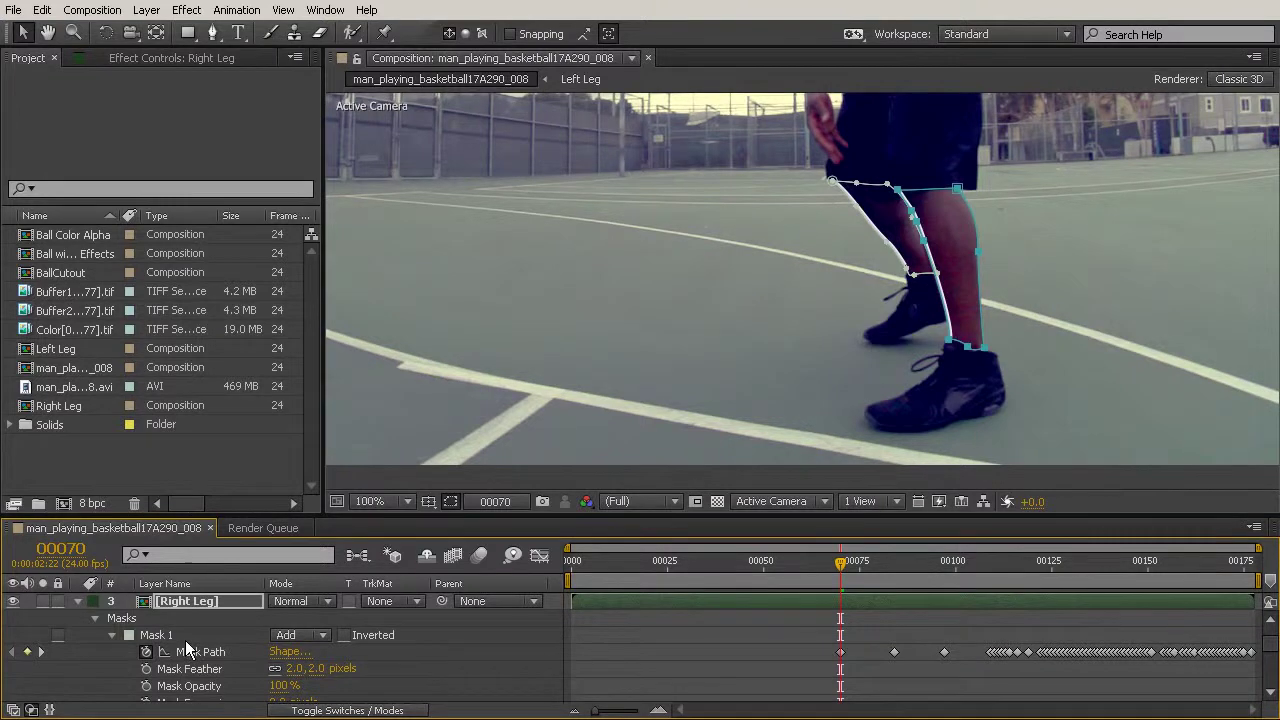
Set the Right Leg layer's Mask 2 to Subtract and check the masked strokes through frame 177
{"action": "scroll", "coordinate": [185, 640], "scroll_direction": "down", "scroll_amount": 3}
{"action": "scroll", "coordinate": [296, 650], "scroll_direction": "up", "scroll_amount": 5}
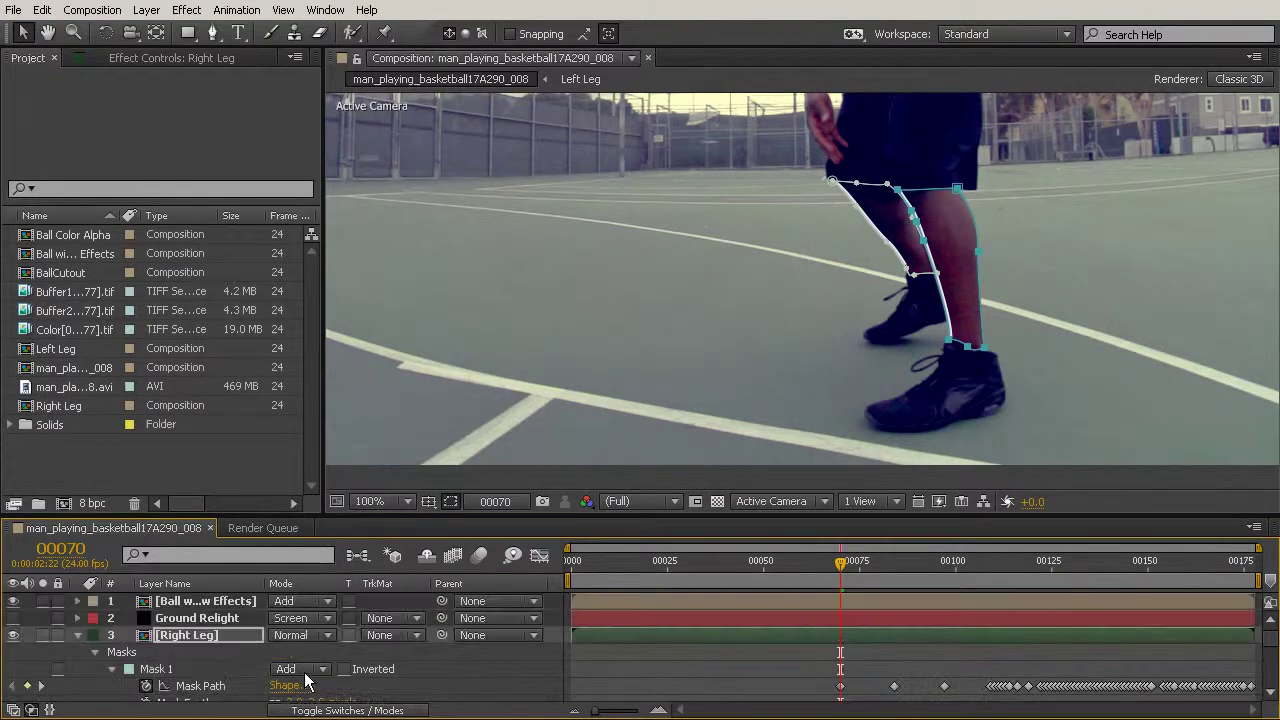
{"action": "scroll", "coordinate": [285, 672], "scroll_direction": "down", "scroll_amount": 3}
{"action": "left_click", "coordinate": [295, 652]}
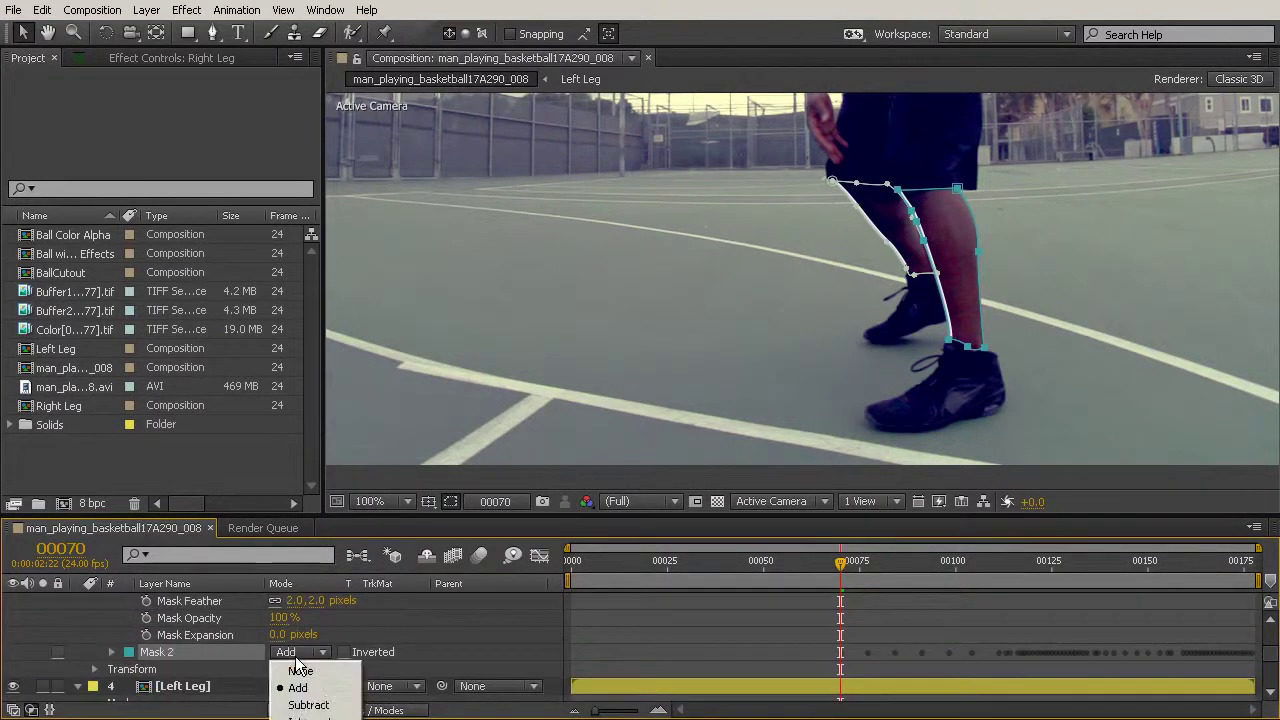
{"action": "left_click", "coordinate": [308, 705]}
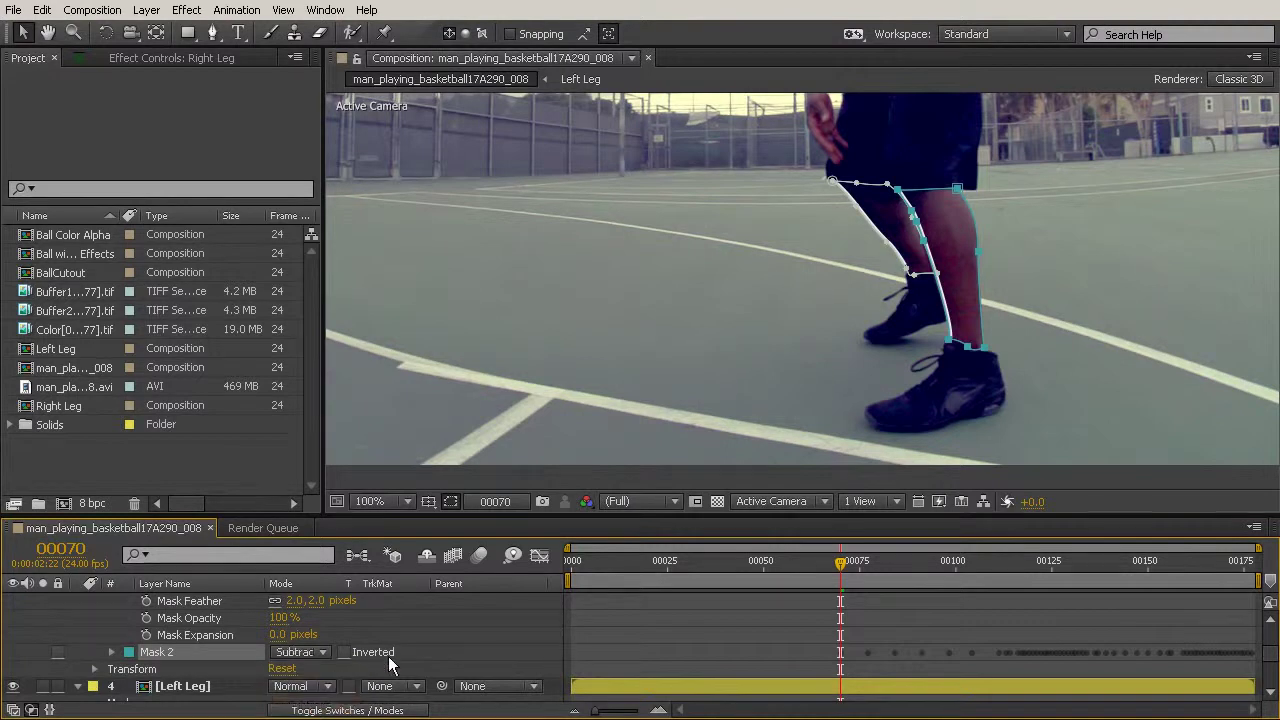
{"action": "left_click", "coordinate": [807, 625]}
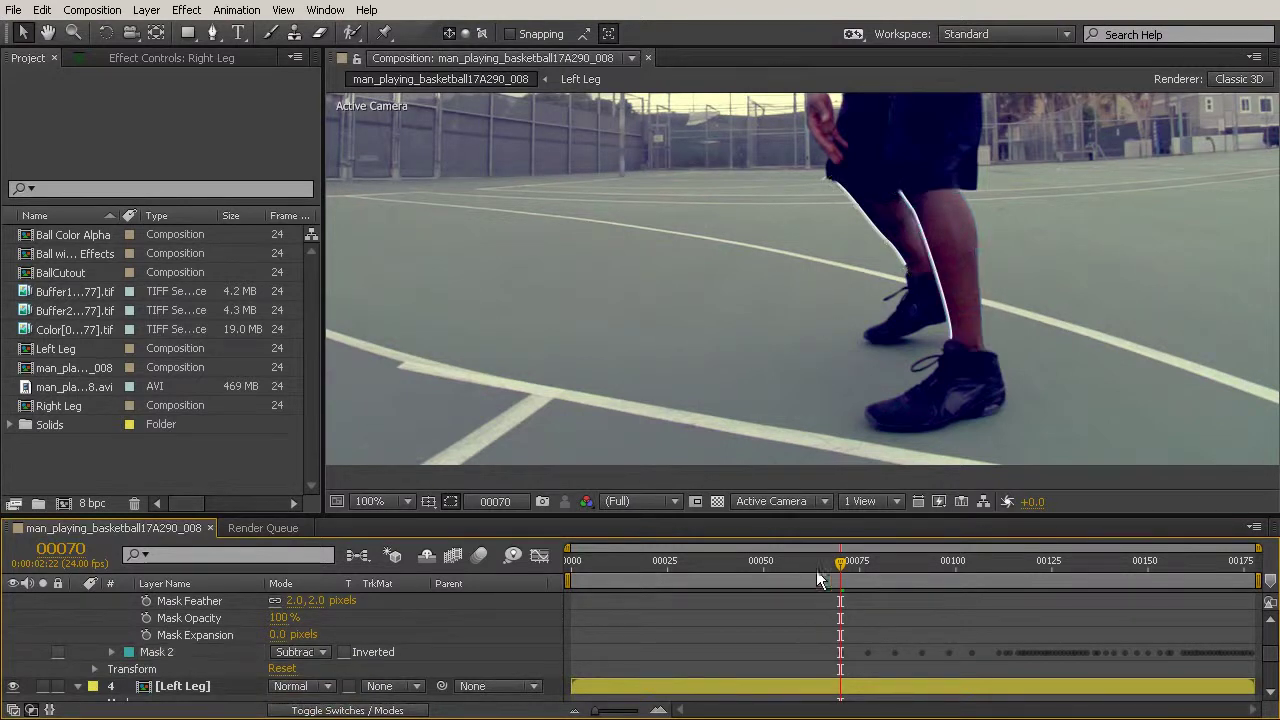
{"action": "left_click_drag", "start_coordinate": [842, 566], "coordinate": [1180, 641]}
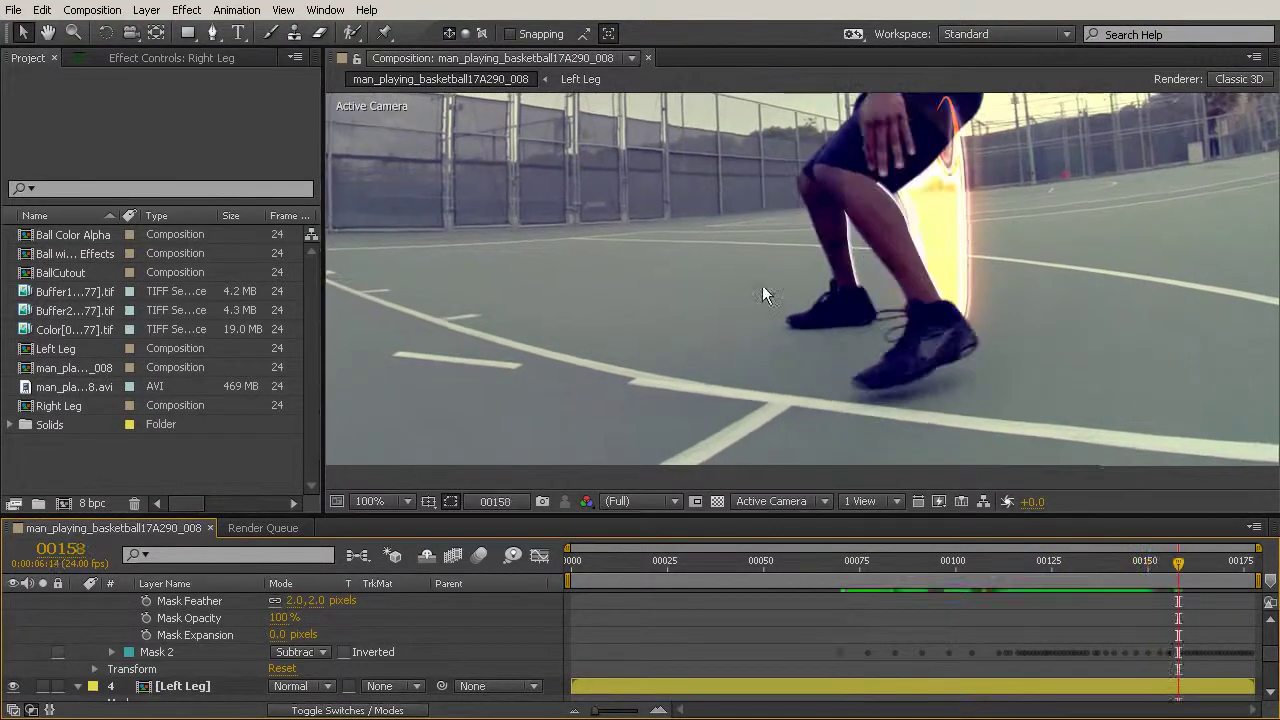
{"action": "left_click_drag", "start_coordinate": [1202, 577], "coordinate": [1256, 577]}
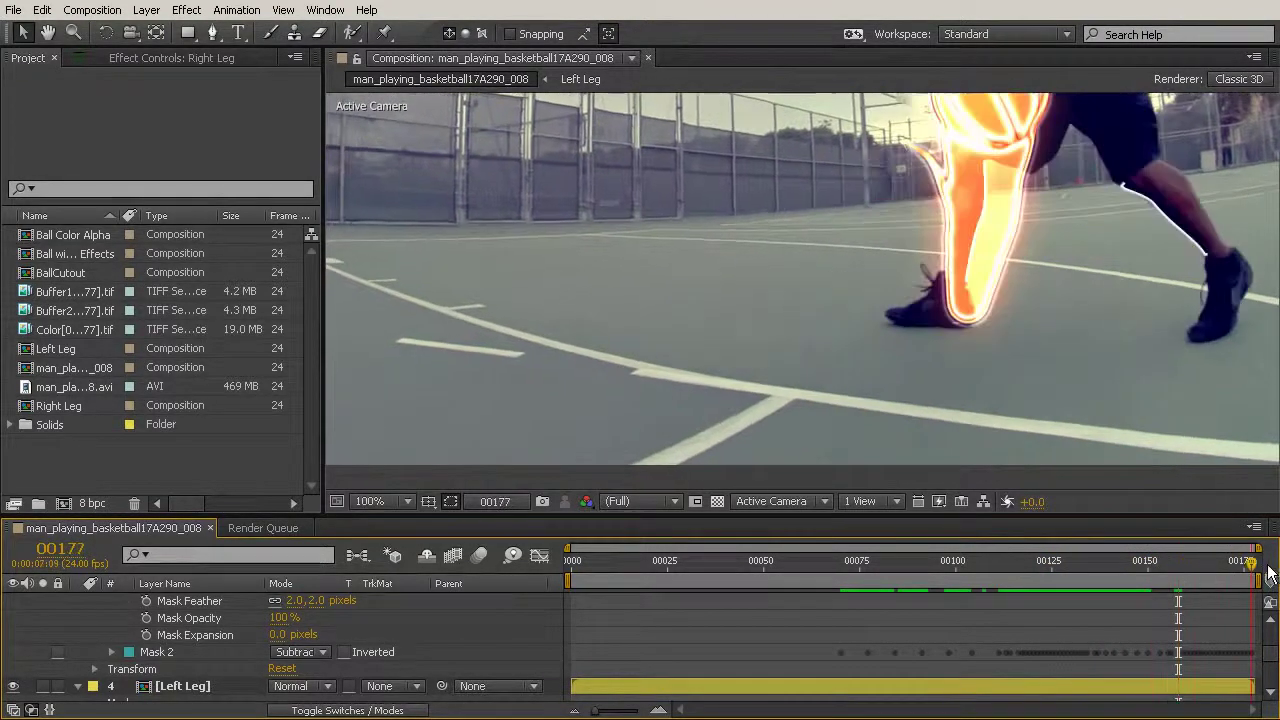
Collapse the Right Leg and Left Leg layers' properties and open the Left Leg composition
{"action": "scroll", "coordinate": [98, 630], "scroll_direction": "up", "scroll_amount": 5}
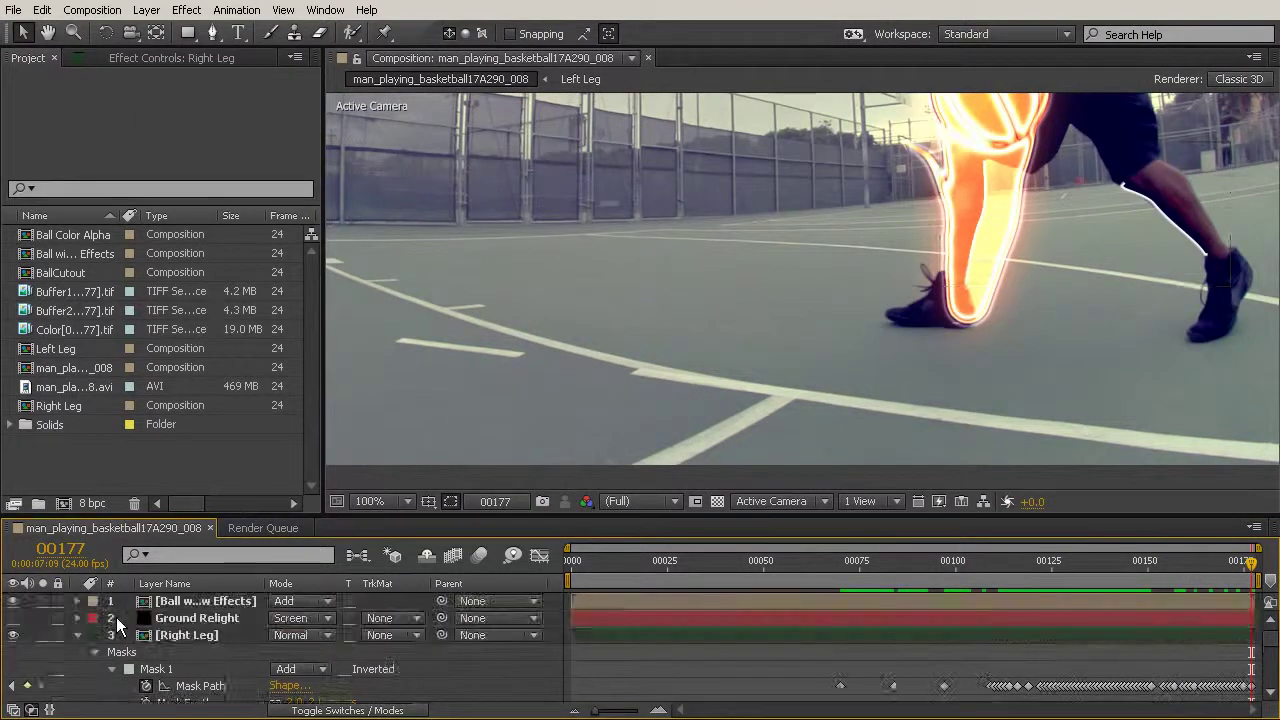
{"action": "left_click", "coordinate": [77, 635]}
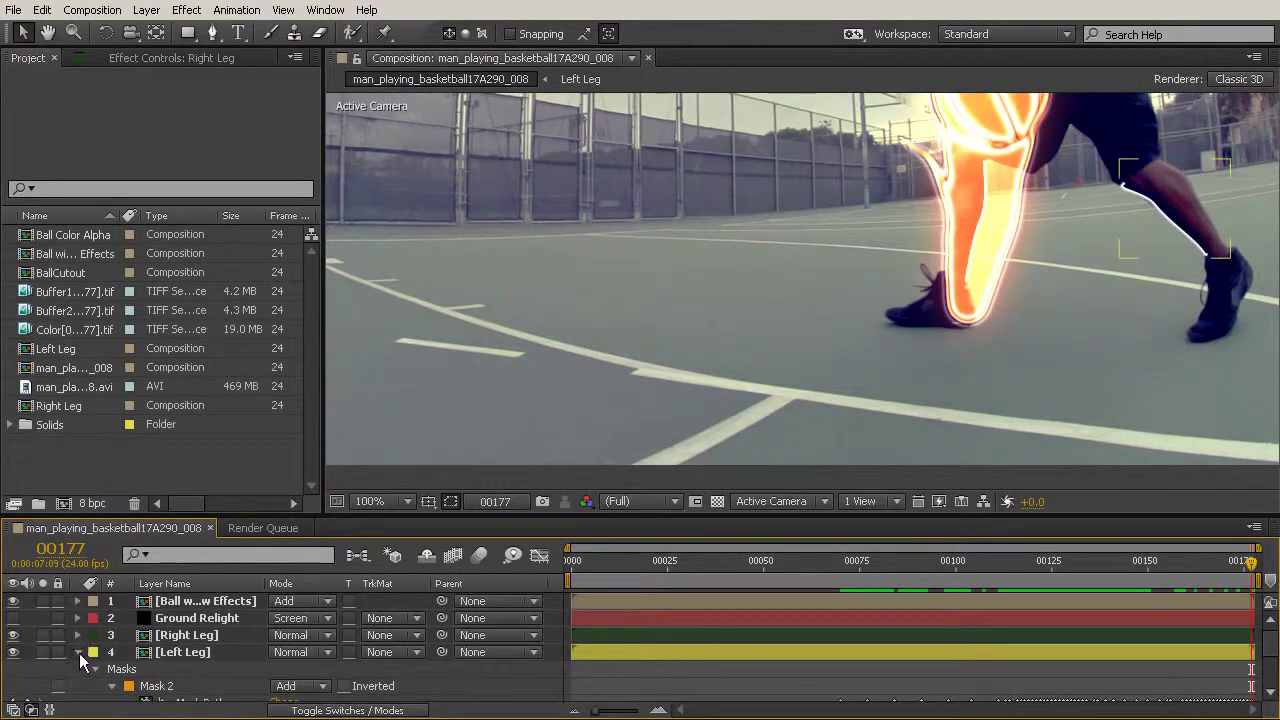
{"action": "left_click", "coordinate": [77, 652]}
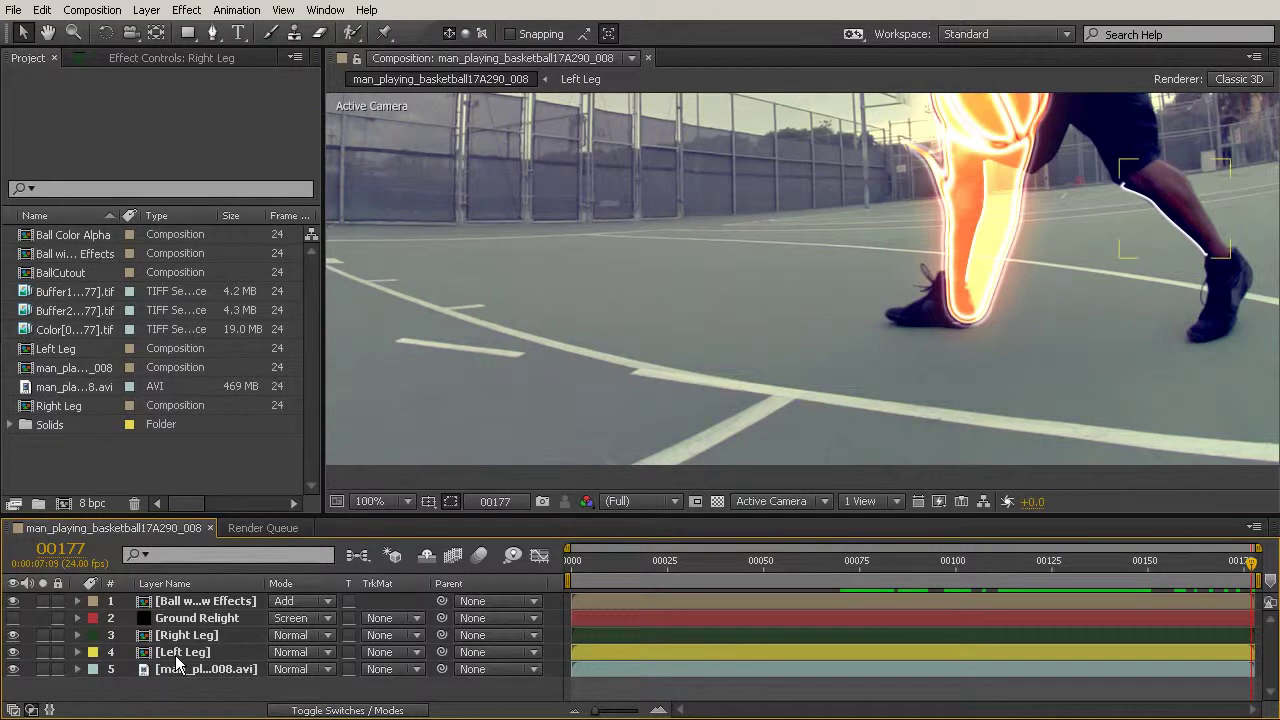
{"action": "left_click", "coordinate": [175, 653]}
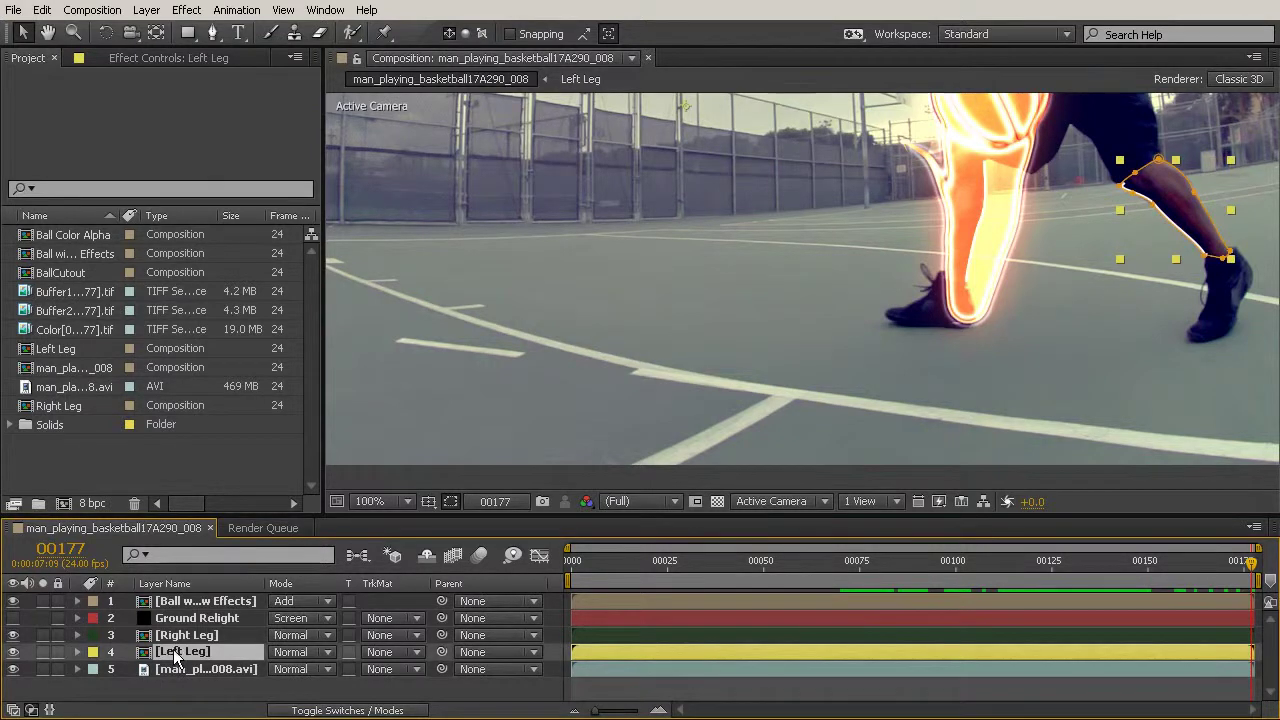
{"action": "double_click", "coordinate": [174, 650]}
{"action": "left_click", "coordinate": [271, 674]}
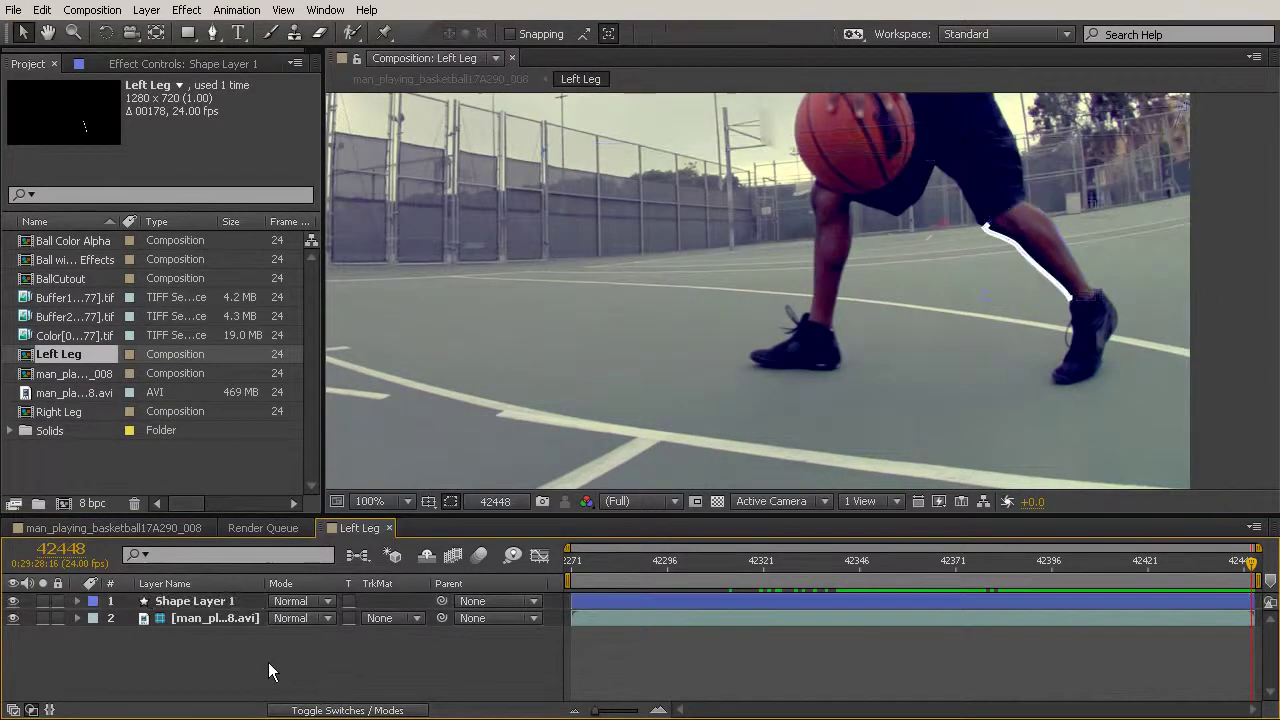
Set Shape Layer 1's stroke color to orange FF6000 in the Left Leg composition
{"action": "left_click", "coordinate": [243, 600]}
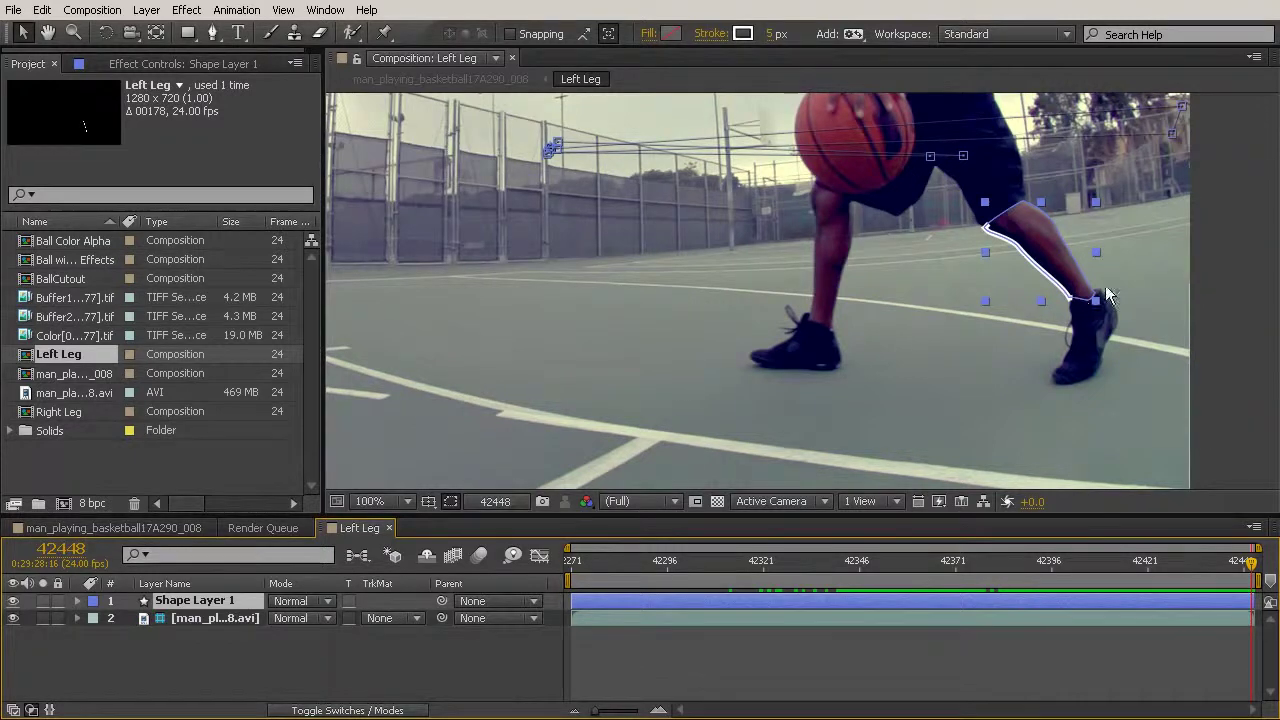
{"action": "scroll", "coordinate": [1089, 309], "scroll_direction": "up", "scroll_amount": 1}
{"action": "left_click_drag", "start_coordinate": [1062, 290], "coordinate": [532, 342]}
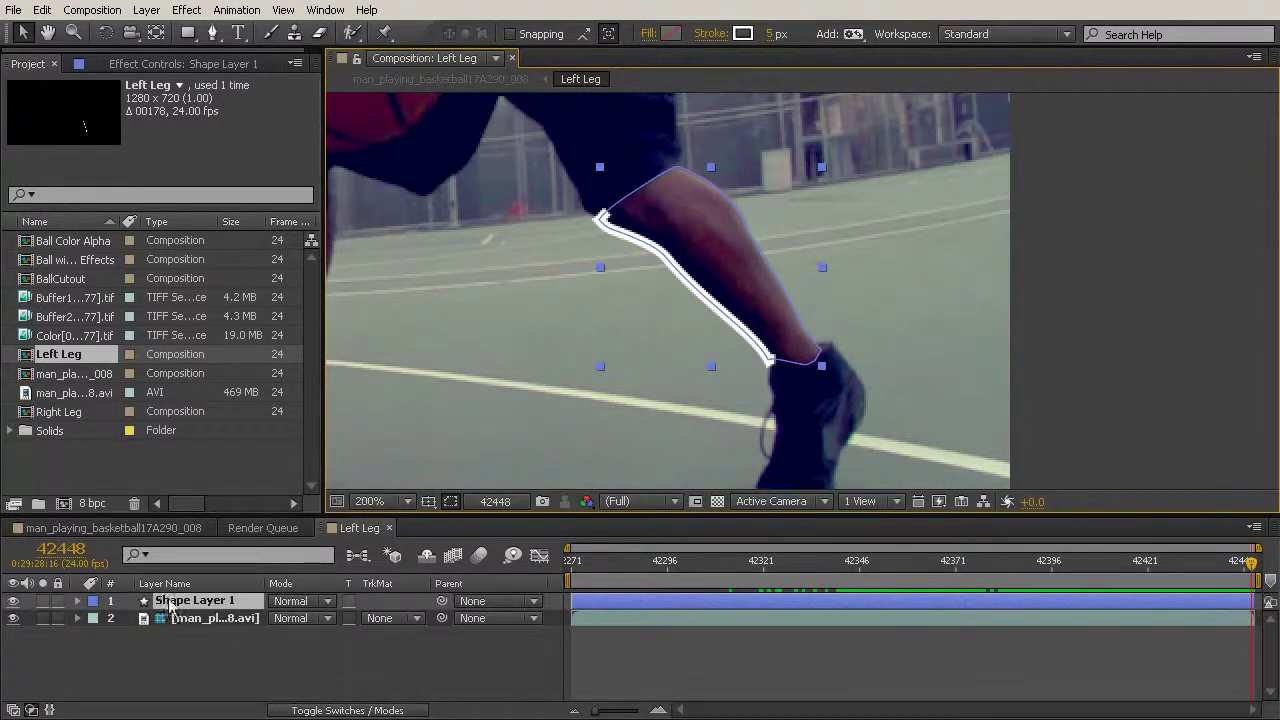
{"action": "left_click", "coordinate": [752, 32]}
{"action": "mouse_move", "coordinate": [703, 206]}
{"action": "left_mouse_down"}
{"action": "mouse_move", "coordinate": [684, 207]}
{"action": "mouse_move", "coordinate": [632, 155]}
{"action": "left_mouse_up"}
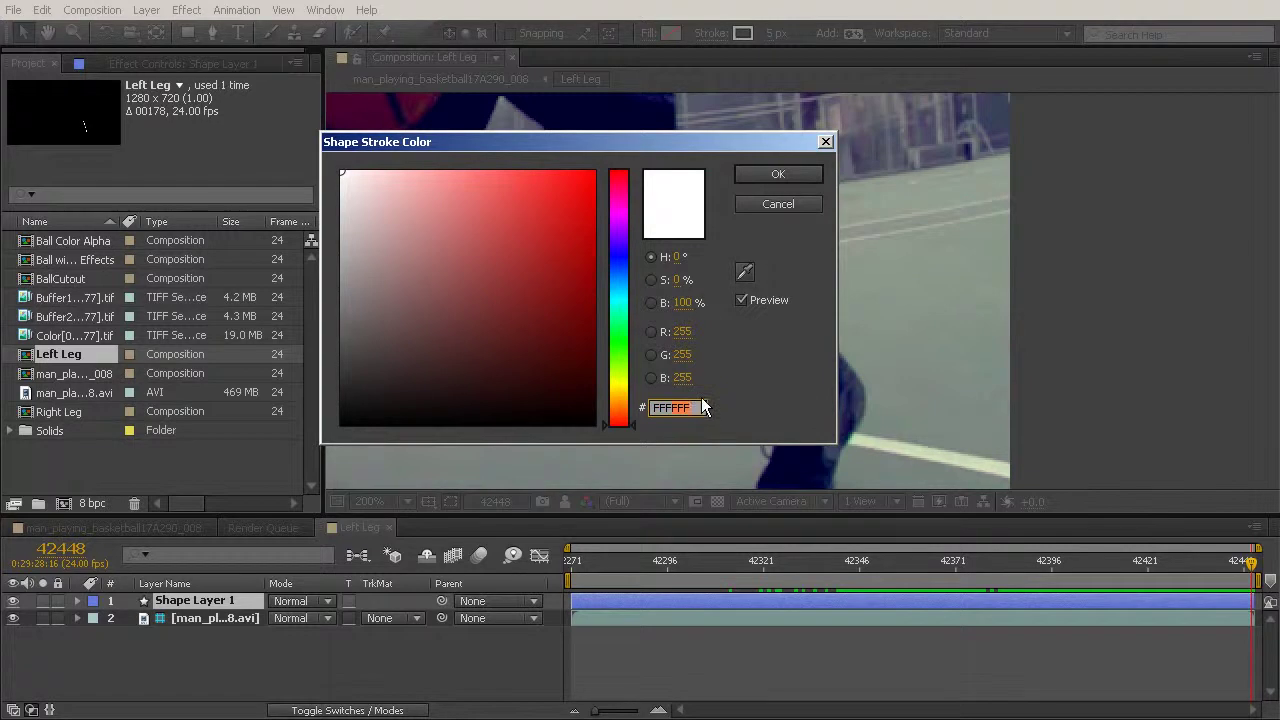
{"action": "type", "text": "FF"}
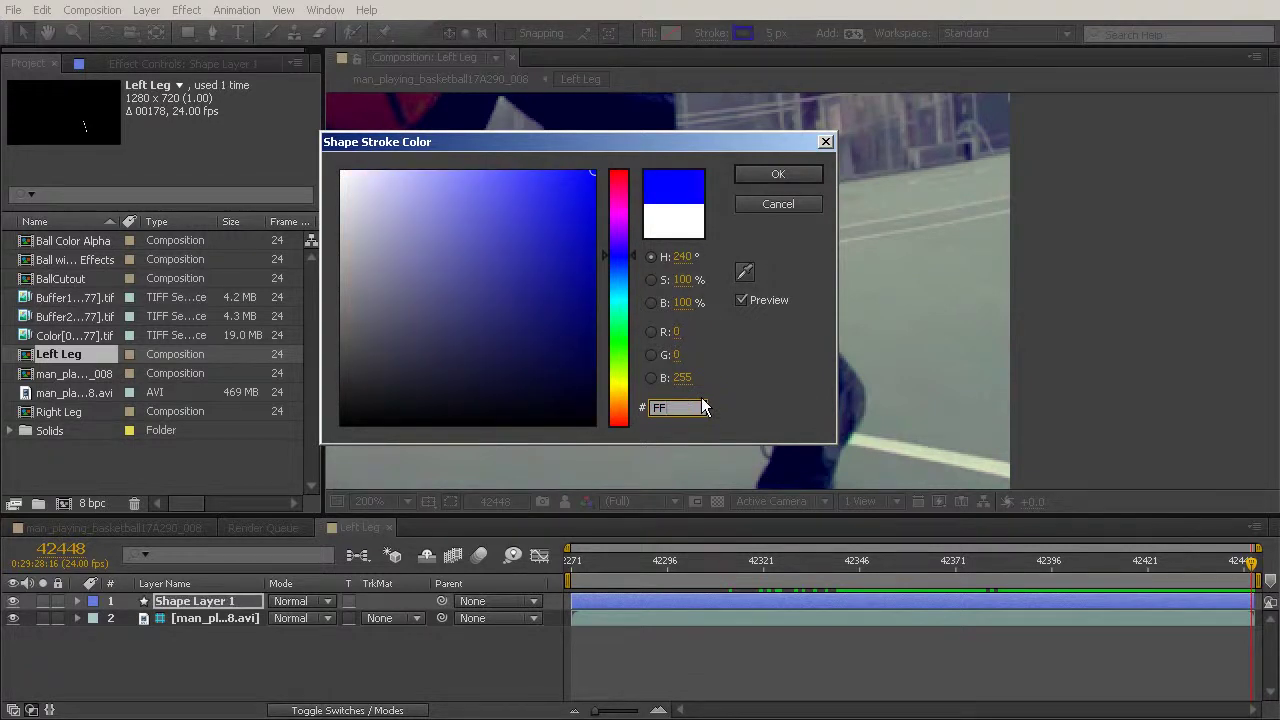
{"action": "type", "text": "6000"}
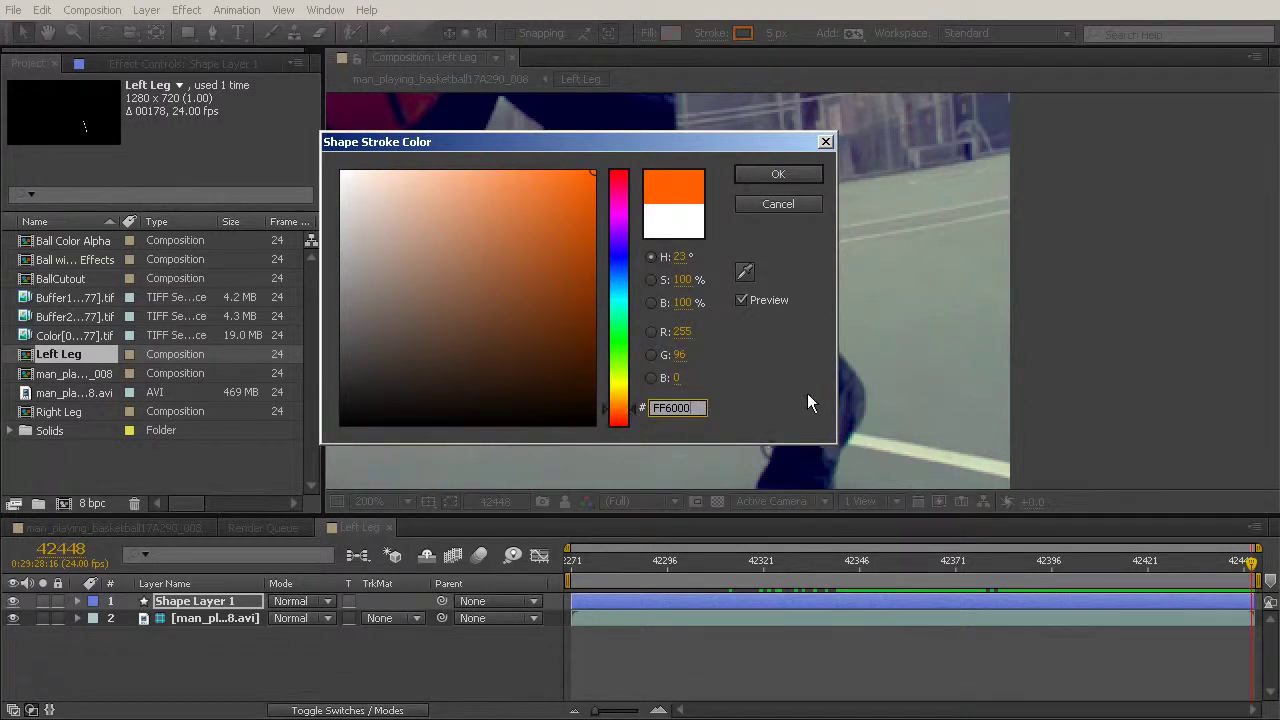
{"action": "left_click", "coordinate": [777, 175]}
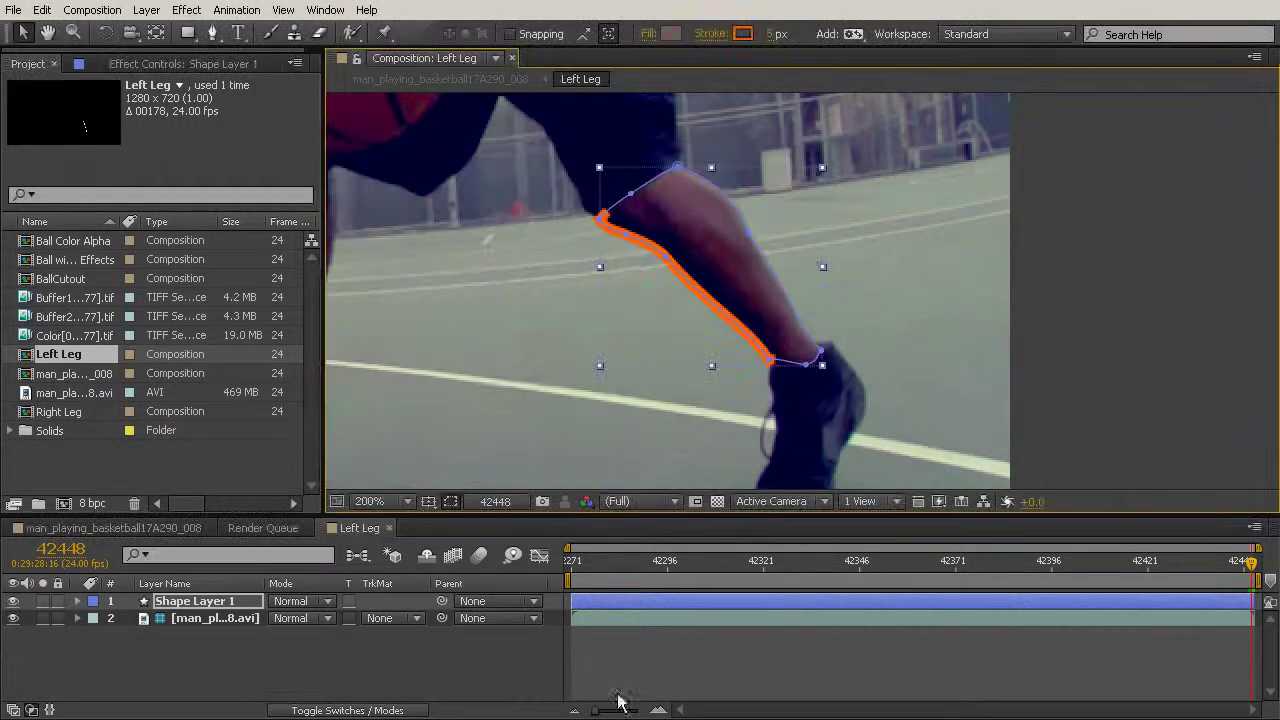
Duplicate Shape Layer 1 and set the copy's stroke color to yellow FFDE00
{"action": "left_click", "coordinate": [221, 601]}
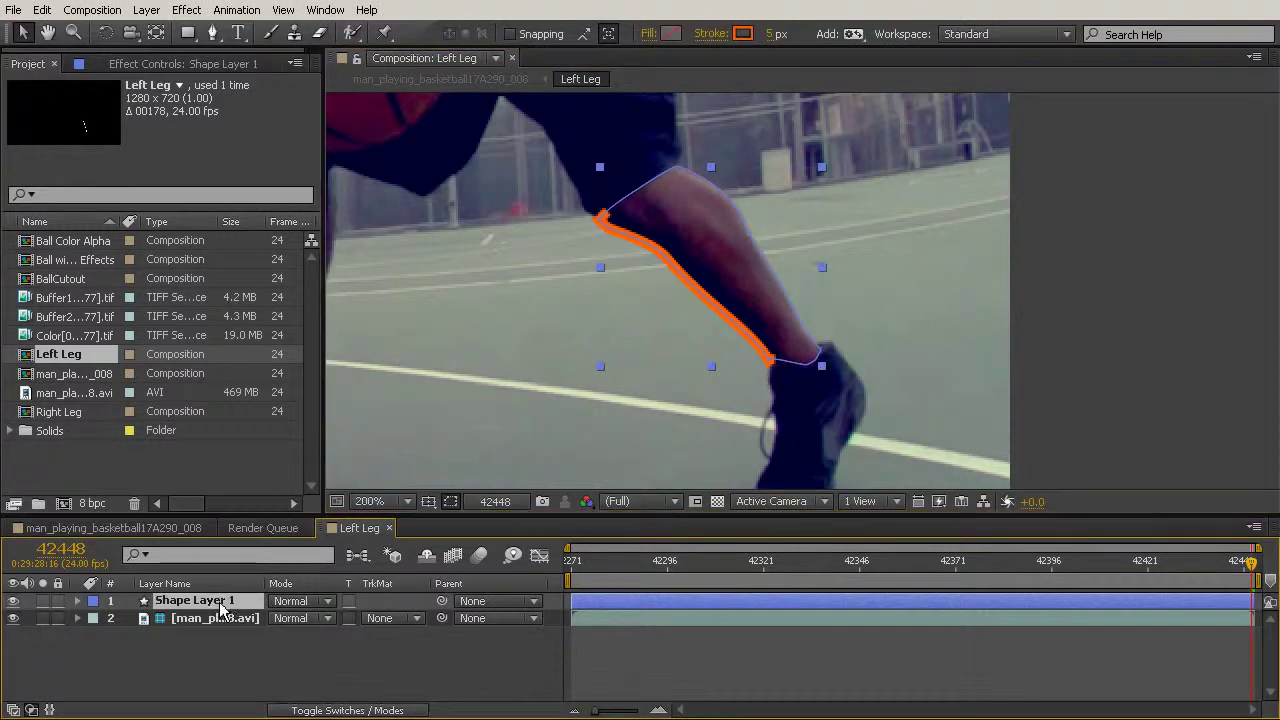
{"action": "key", "text": "ctrl+d"}
{"action": "left_click", "coordinate": [750, 34]}
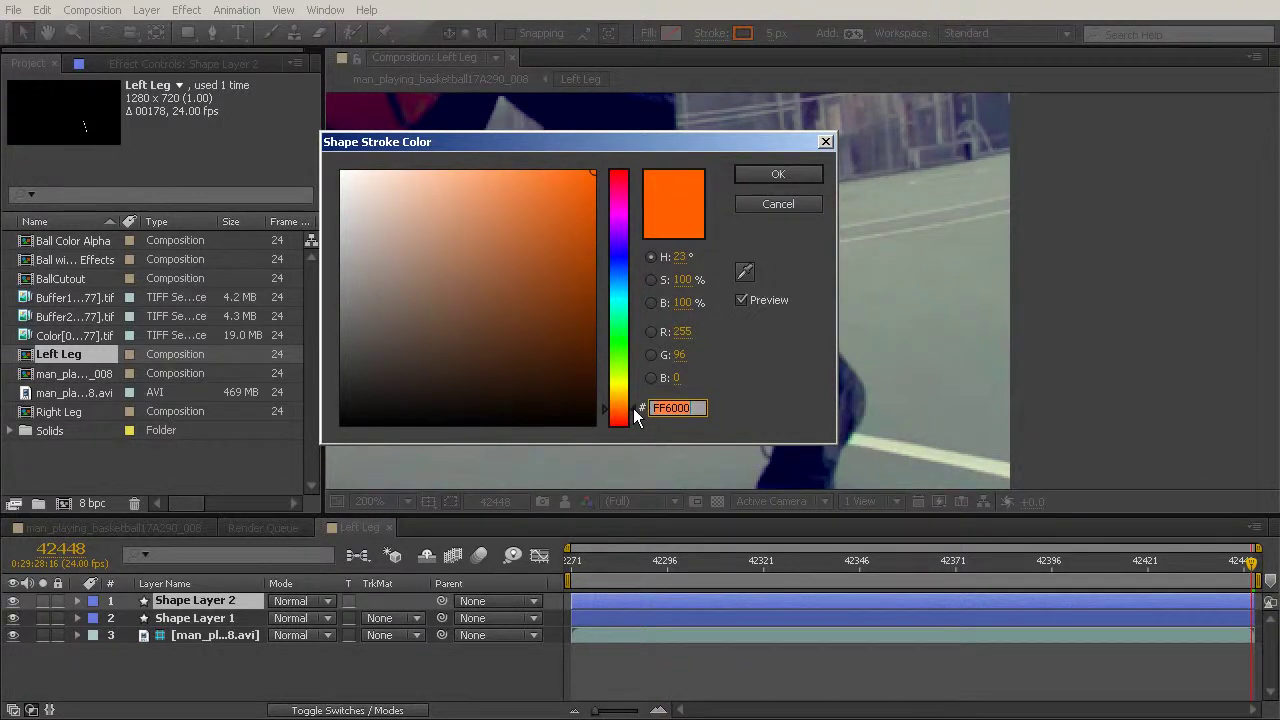
{"action": "type", "text": "D"}
{"action": "type", "text": "FF"}
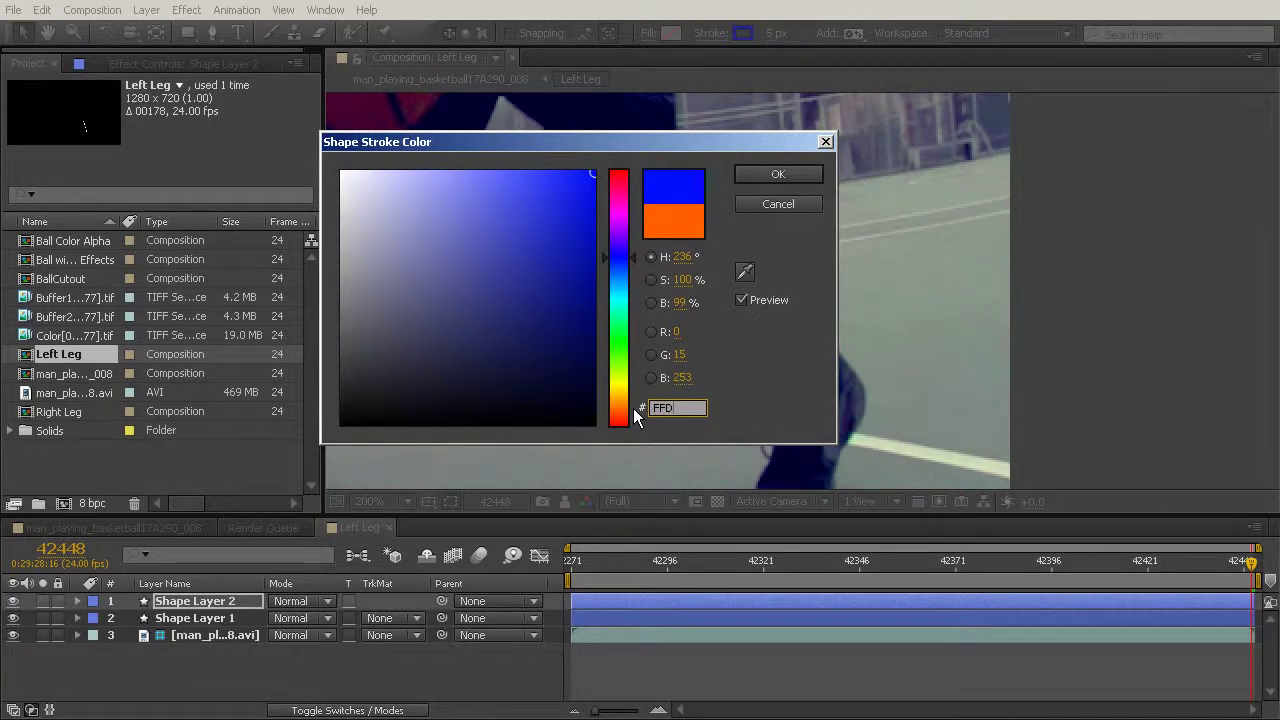
{"action": "type", "text": "E"}
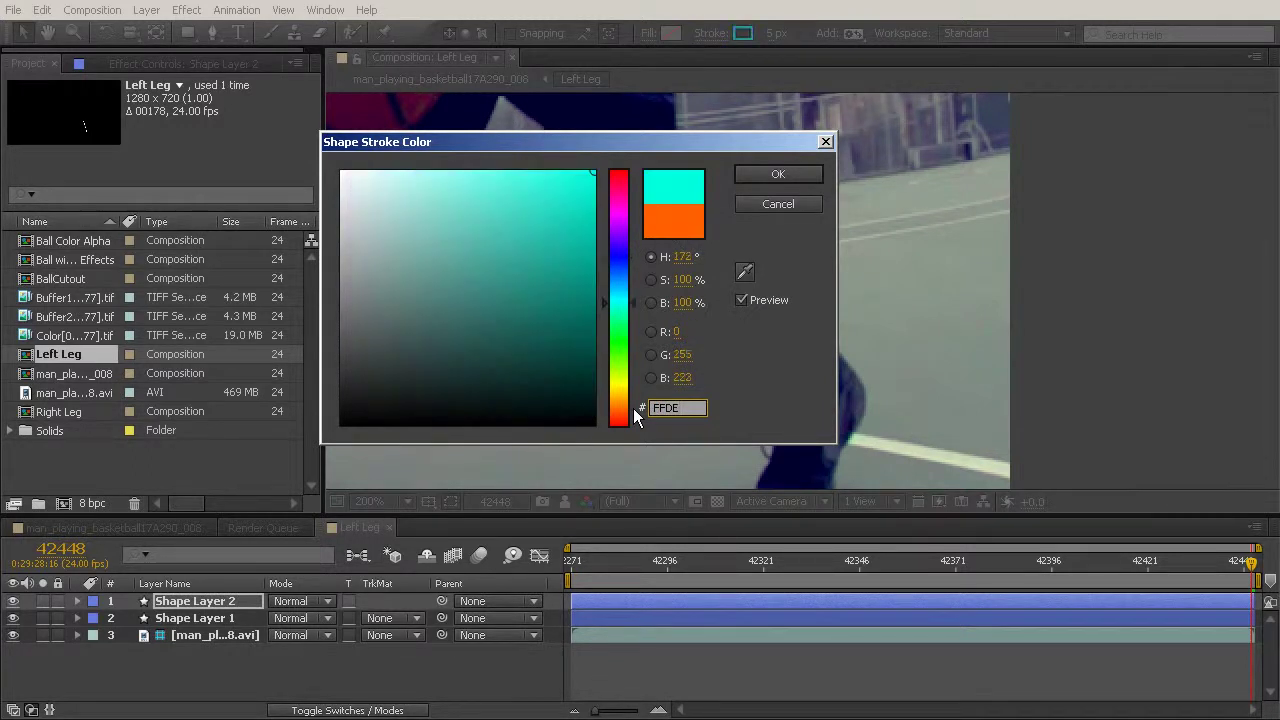
{"action": "type", "text": "00"}
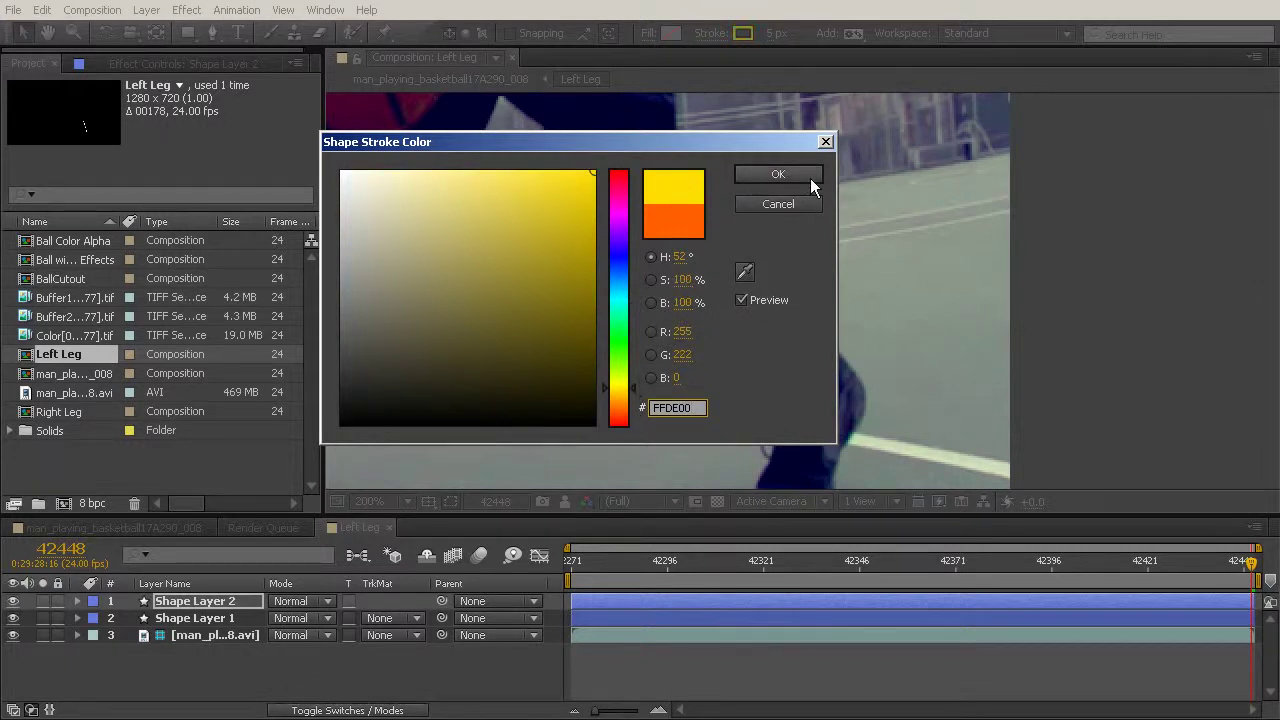
{"action": "left_click", "coordinate": [806, 177]}
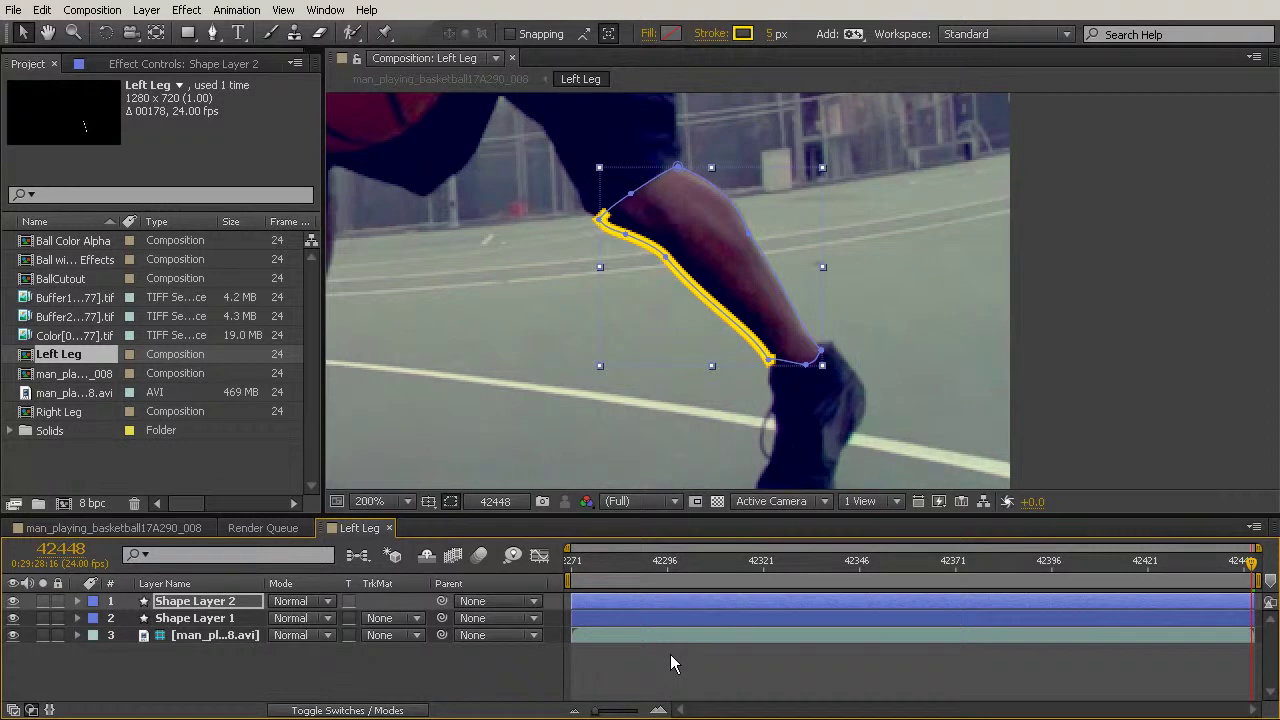
Duplicate Shape Layer 2 and set the copy's stroke color to white
{"action": "left_click", "coordinate": [201, 602]}
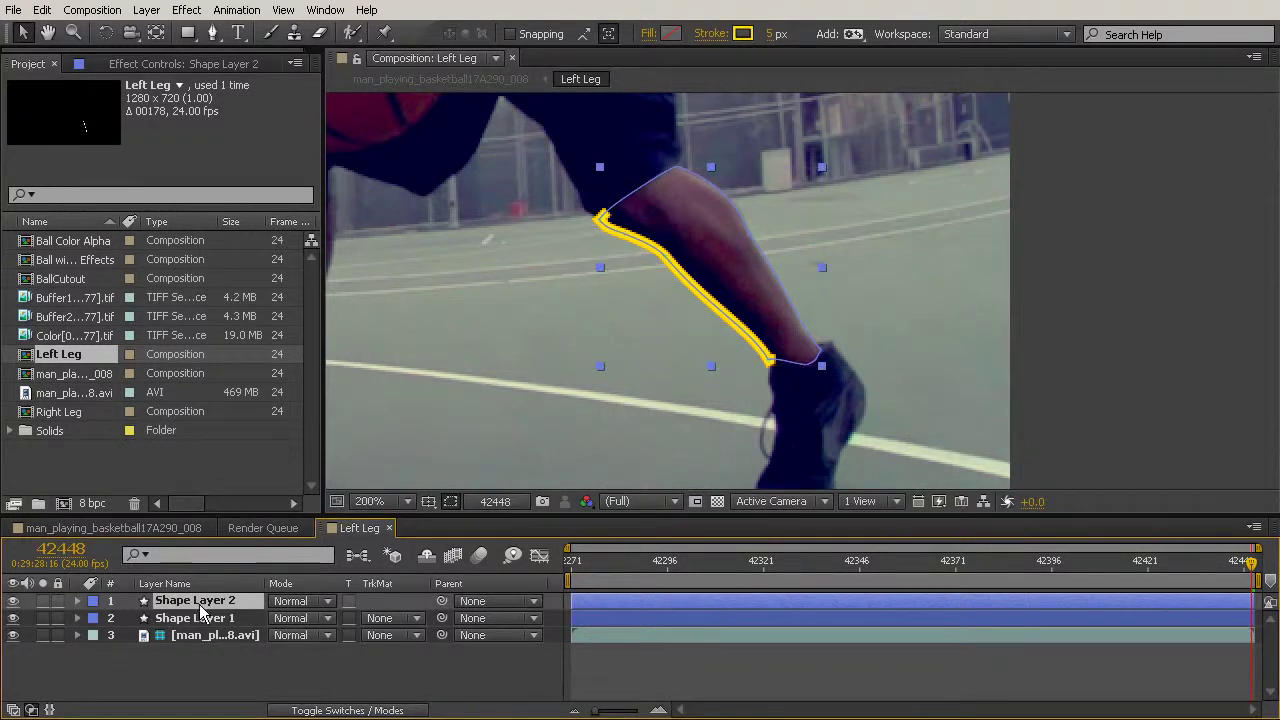
{"action": "key", "text": "ctrl+d"}
{"action": "left_click", "coordinate": [743, 33]}
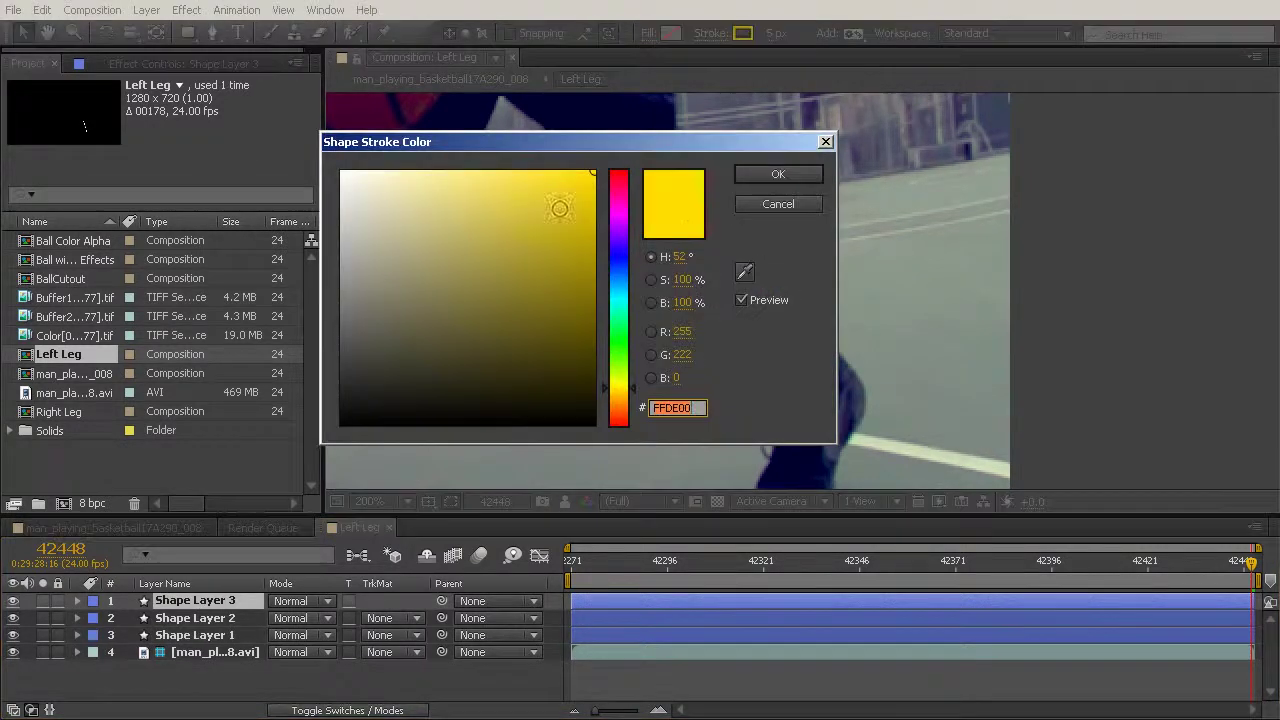
{"action": "left_click", "coordinate": [342, 172]}
{"action": "left_click", "coordinate": [778, 174]}
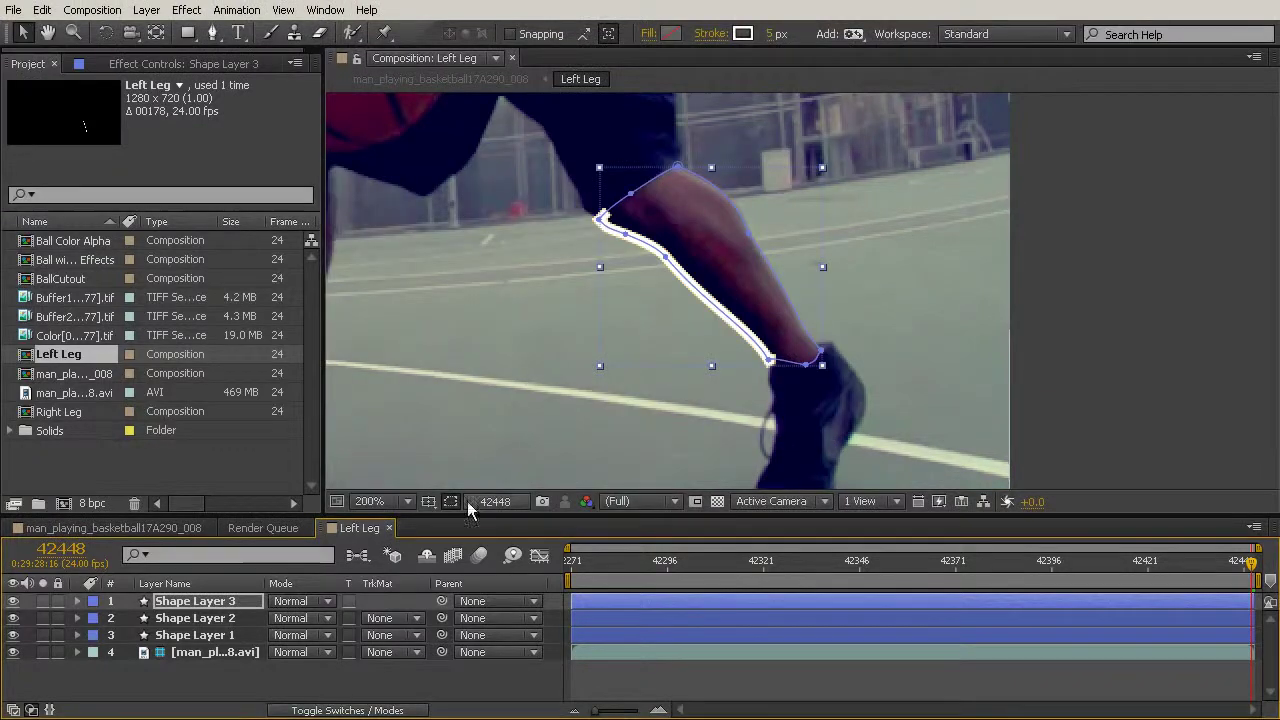
{"action": "left_click", "coordinate": [350, 674]}
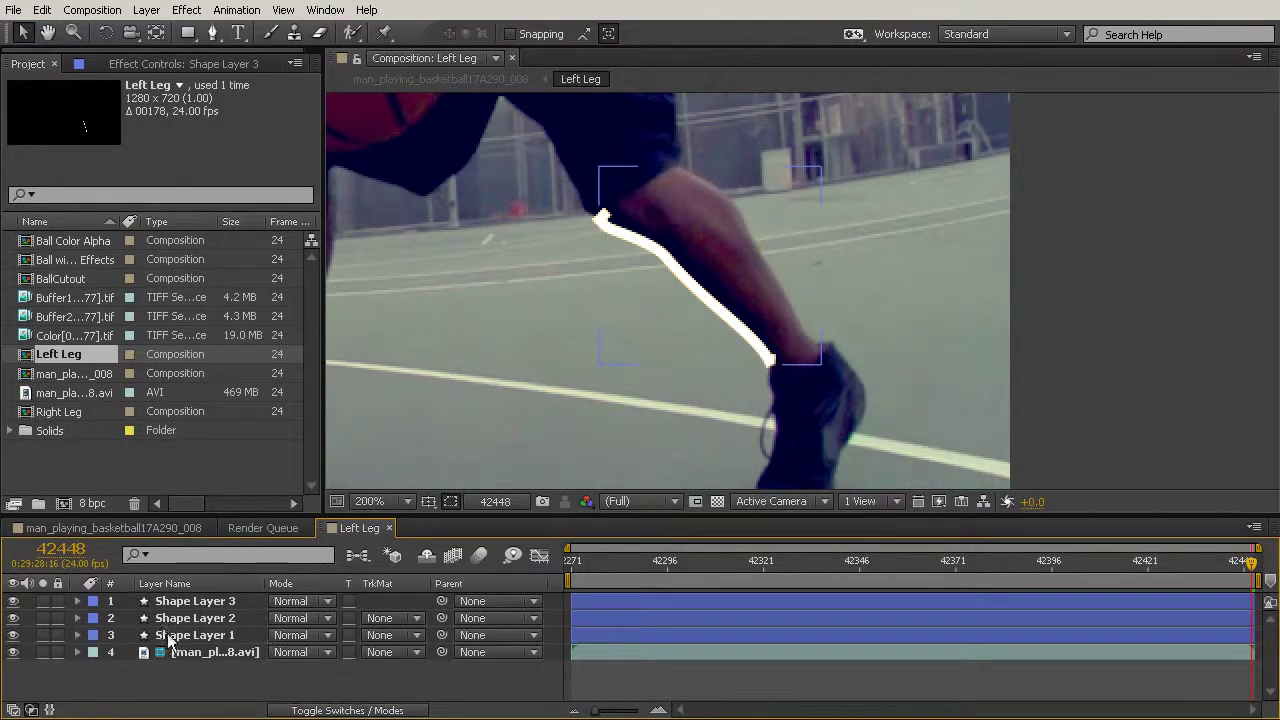
Set the stroke width to 2 px on Shape Layer 3 and 3 px on Shape Layer 2
{"action": "left_click", "coordinate": [181, 601]}
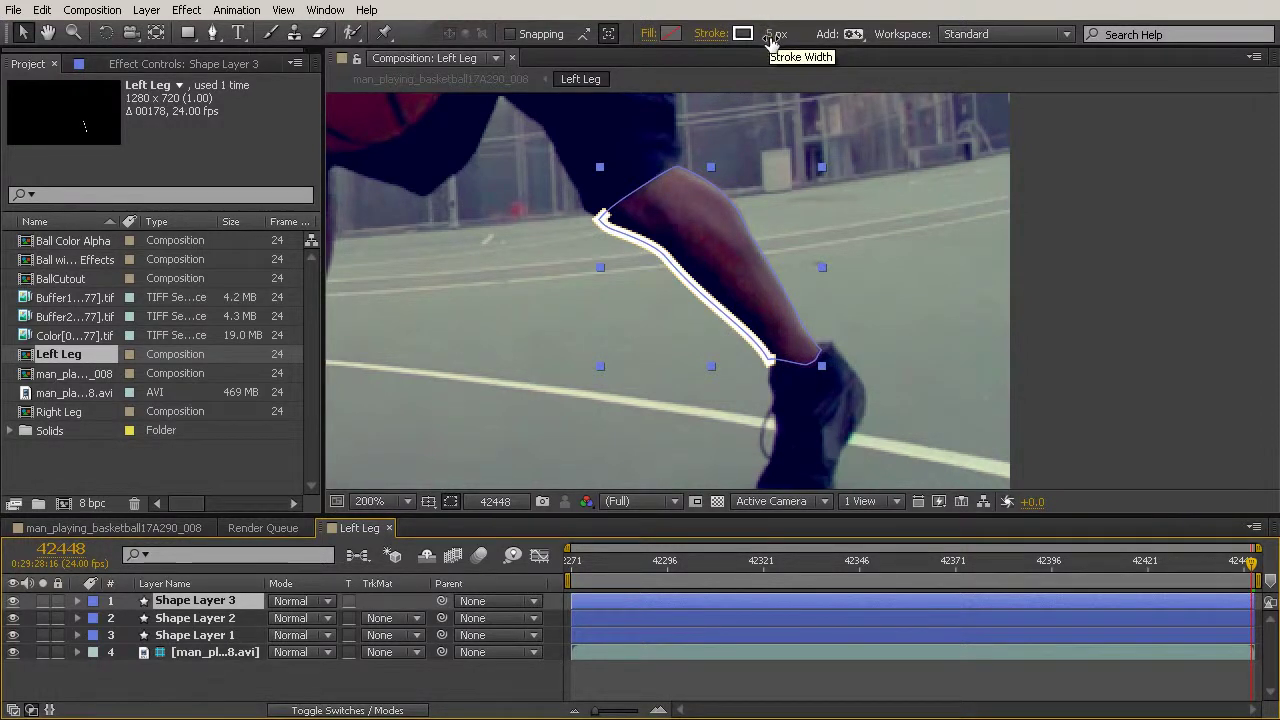
{"action": "left_click", "coordinate": [770, 38]}
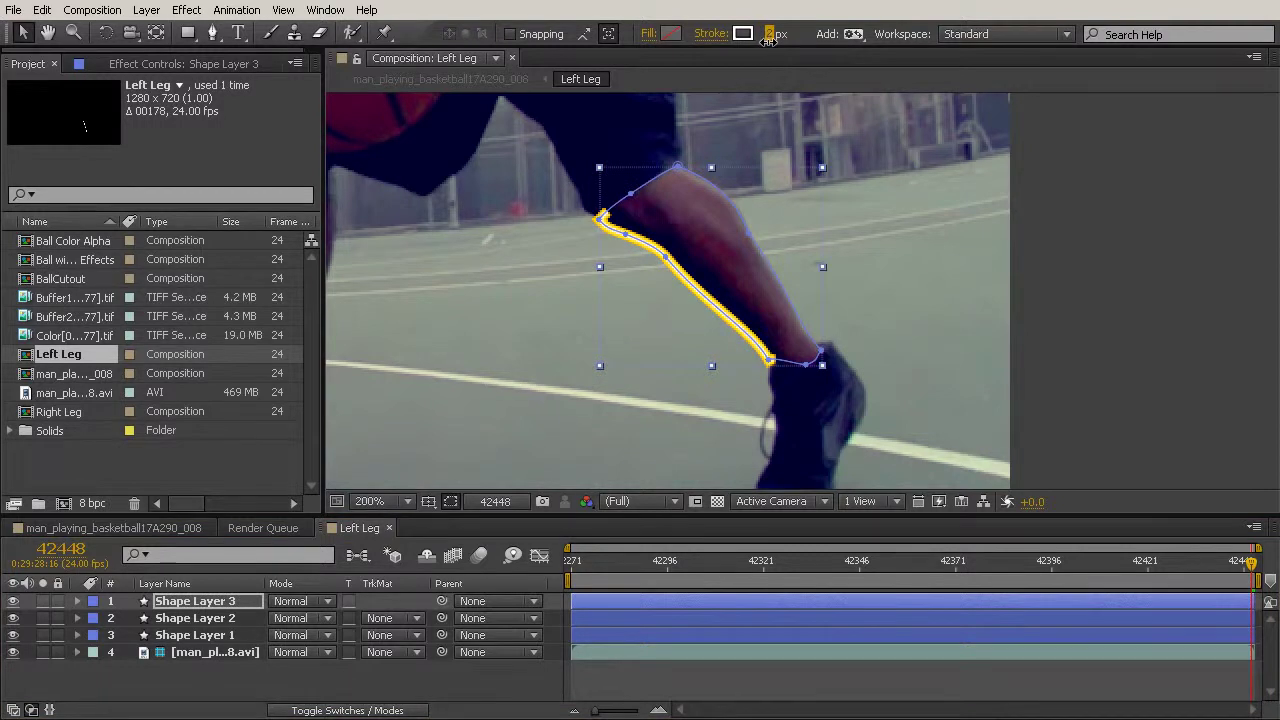
{"action": "left_click", "coordinate": [190, 622]}
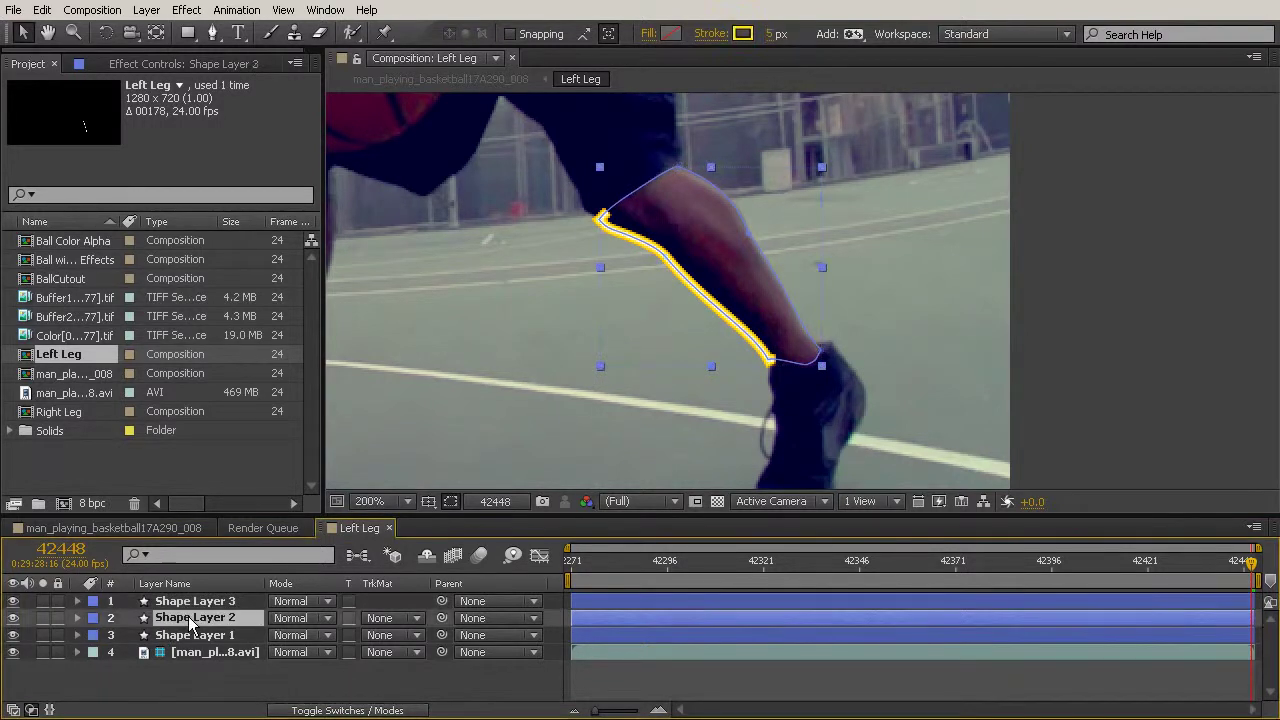
{"action": "left_click", "coordinate": [775, 38]}
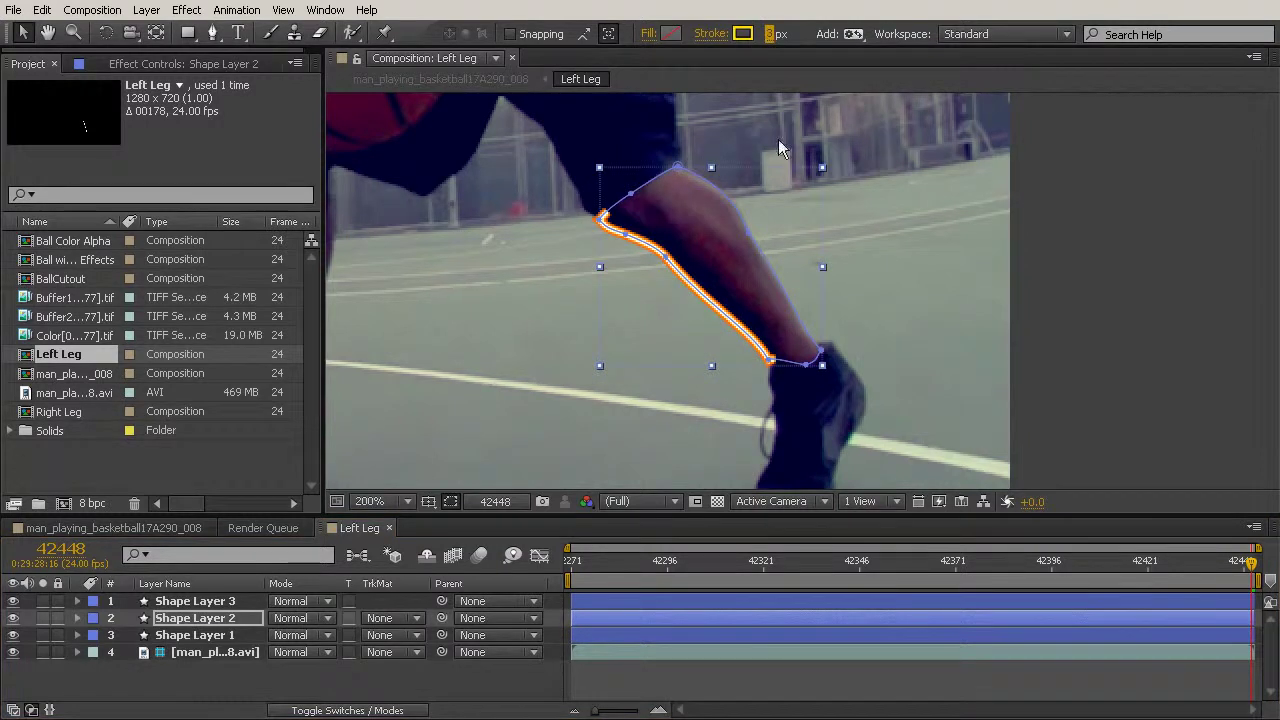
{"action": "left_click", "coordinate": [400, 694]}
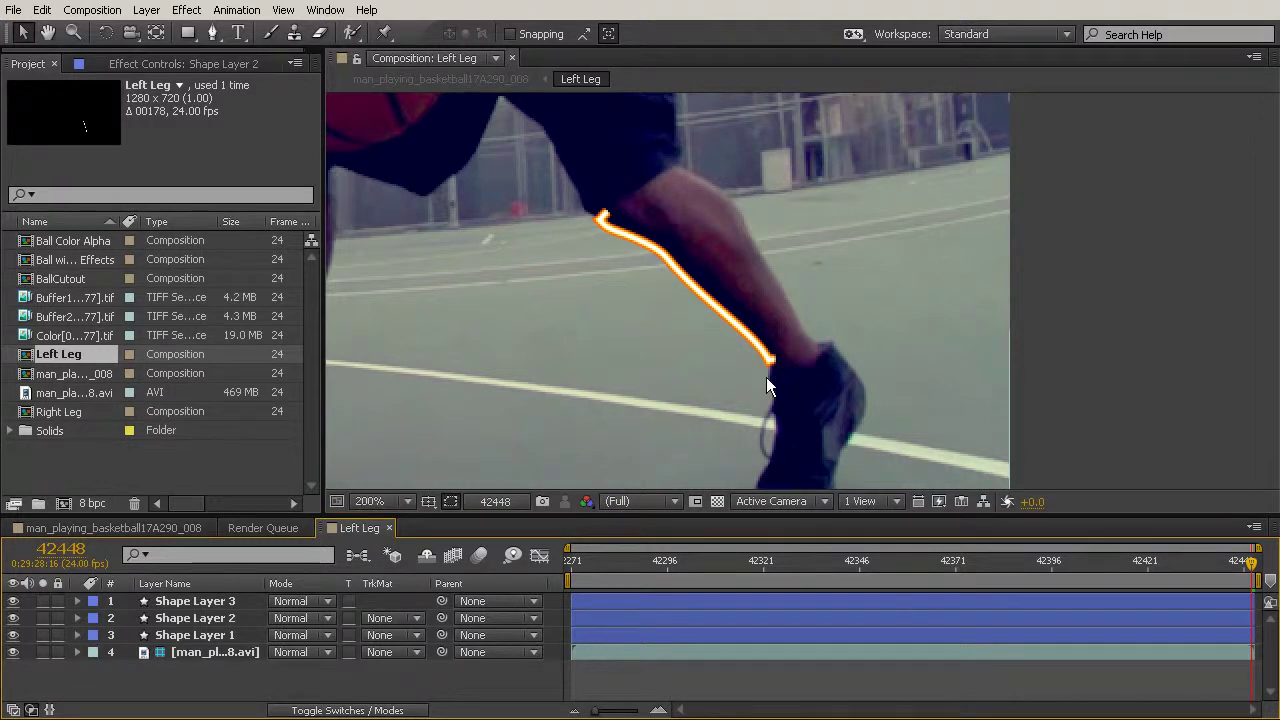
Search the effects for "len" and apply Camera Lens Blur to Shape Layer 1
{"action": "left_click", "coordinate": [328, 12]}
{"action": "left_click", "coordinate": [237, 164]}
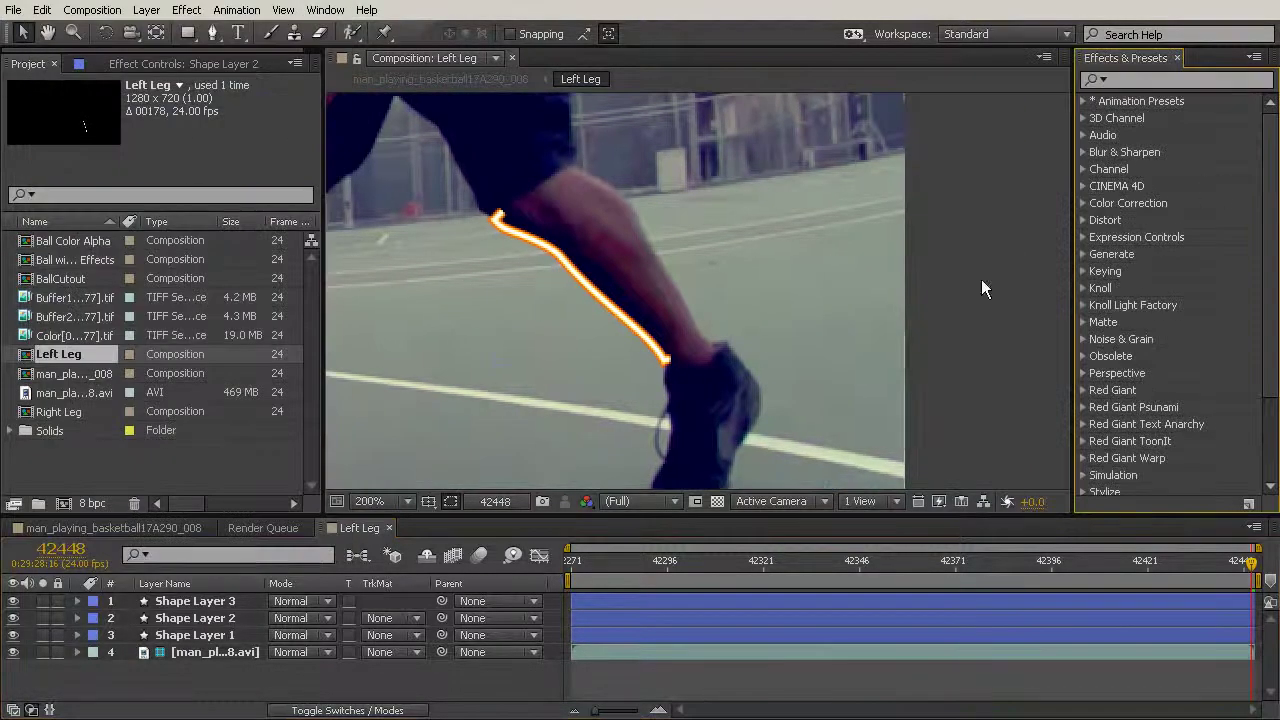
{"action": "left_click", "coordinate": [1188, 76]}
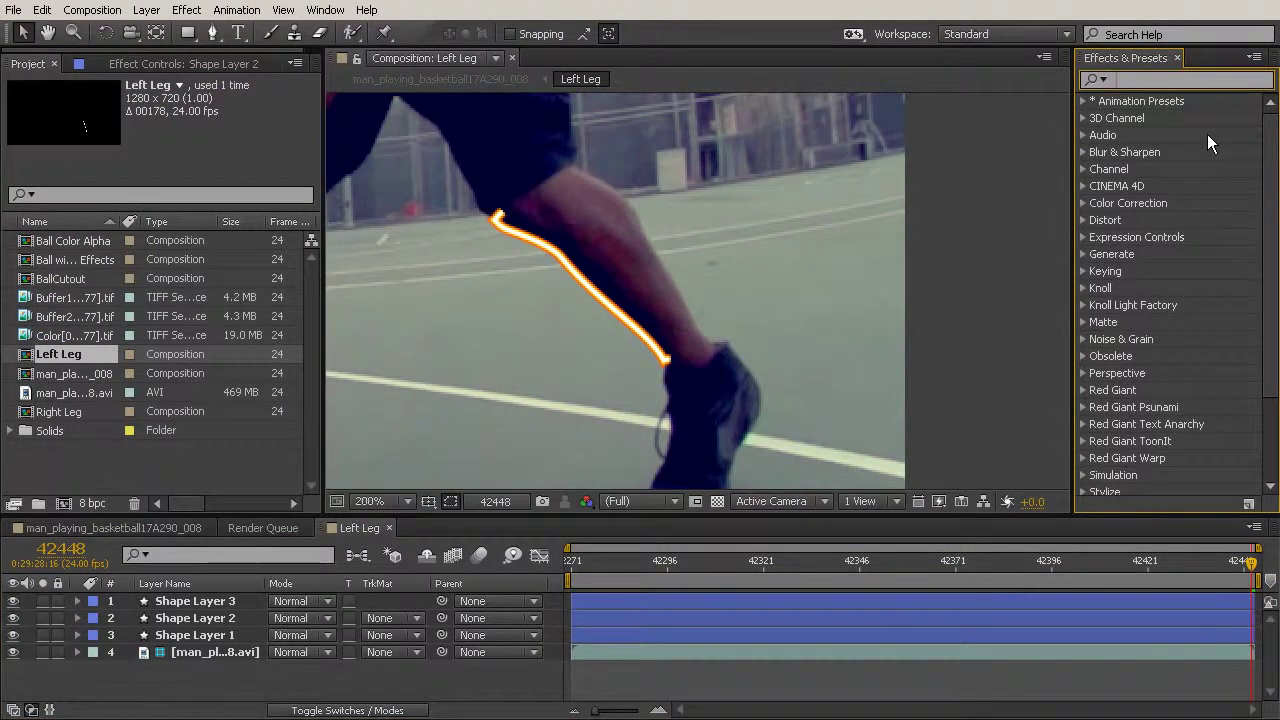
{"action": "type", "text": "len"}
{"action": "left_click_drag", "start_coordinate": [1179, 118], "coordinate": [172, 650]}
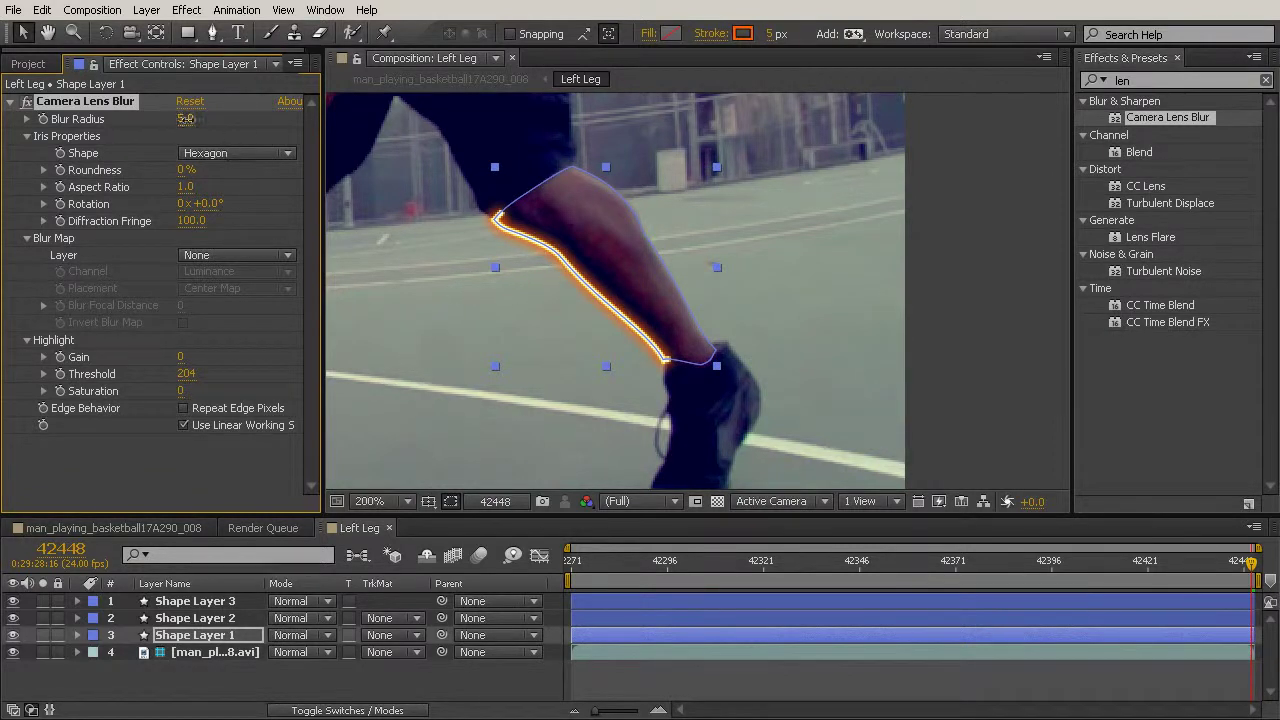
Set Shape Layer 1's lens blur radius to 13 and apply Camera Lens Blur with radius 3 to Shape Layer 2
{"action": "left_click_drag", "start_coordinate": [188, 119], "coordinate": [196, 119]}
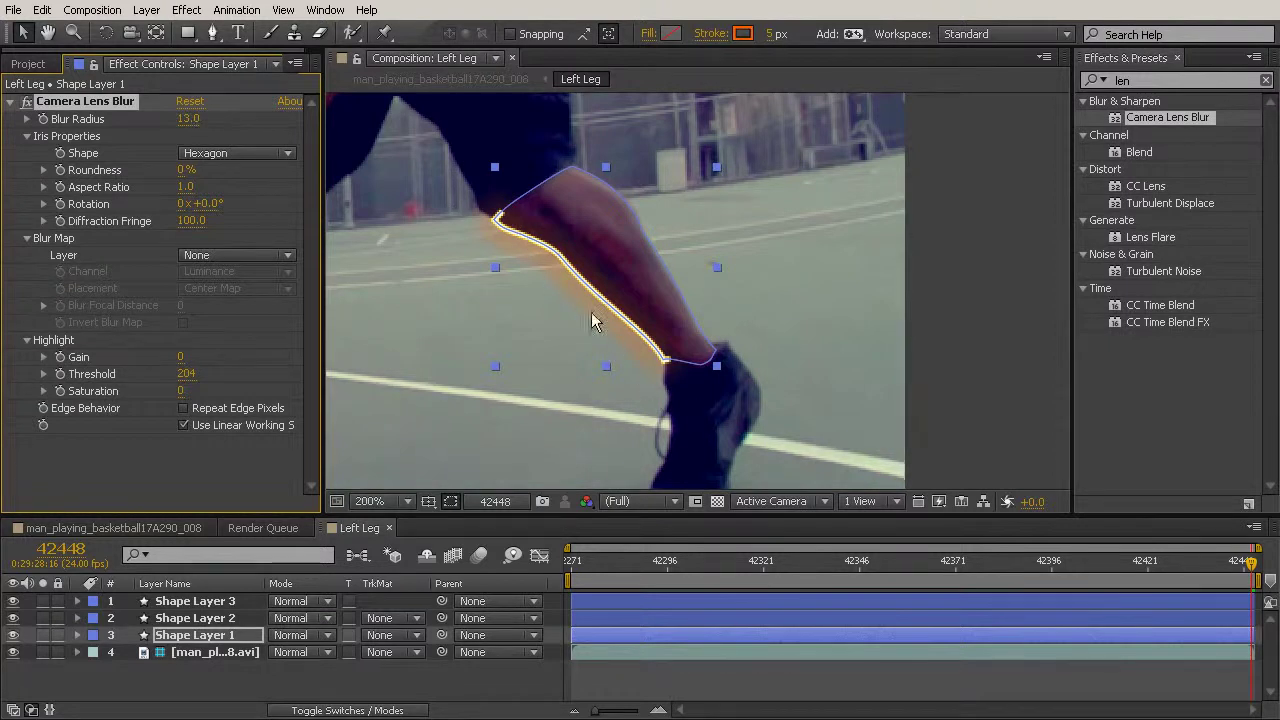
{"action": "left_click", "coordinate": [214, 621]}
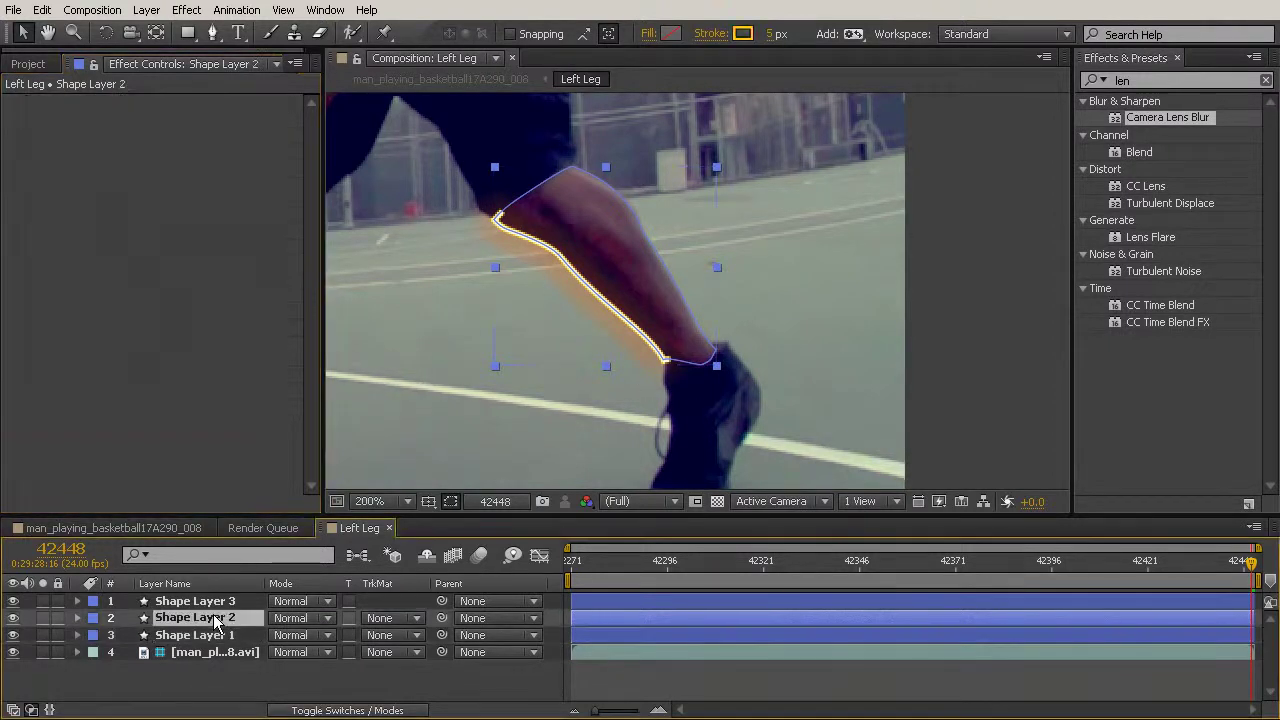
{"action": "left_click_drag", "start_coordinate": [1185, 122], "coordinate": [235, 618]}
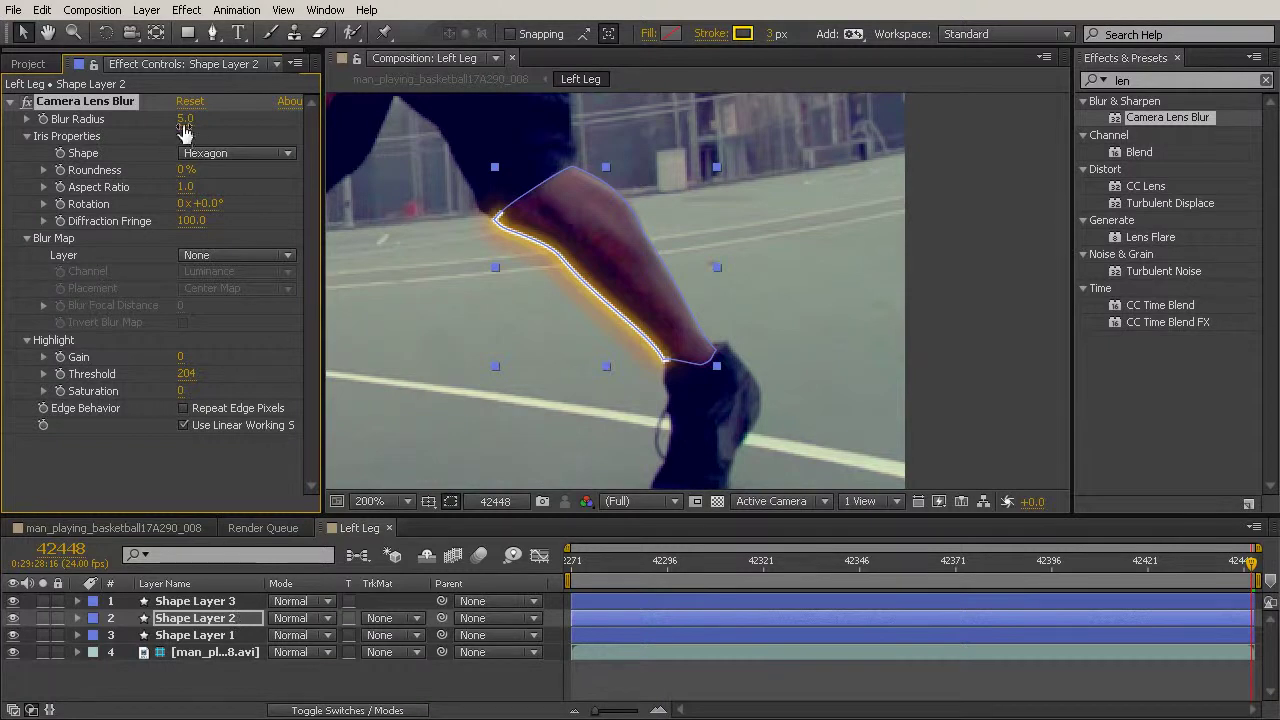
{"action": "left_click_drag", "start_coordinate": [185, 125], "coordinate": [186, 121]}
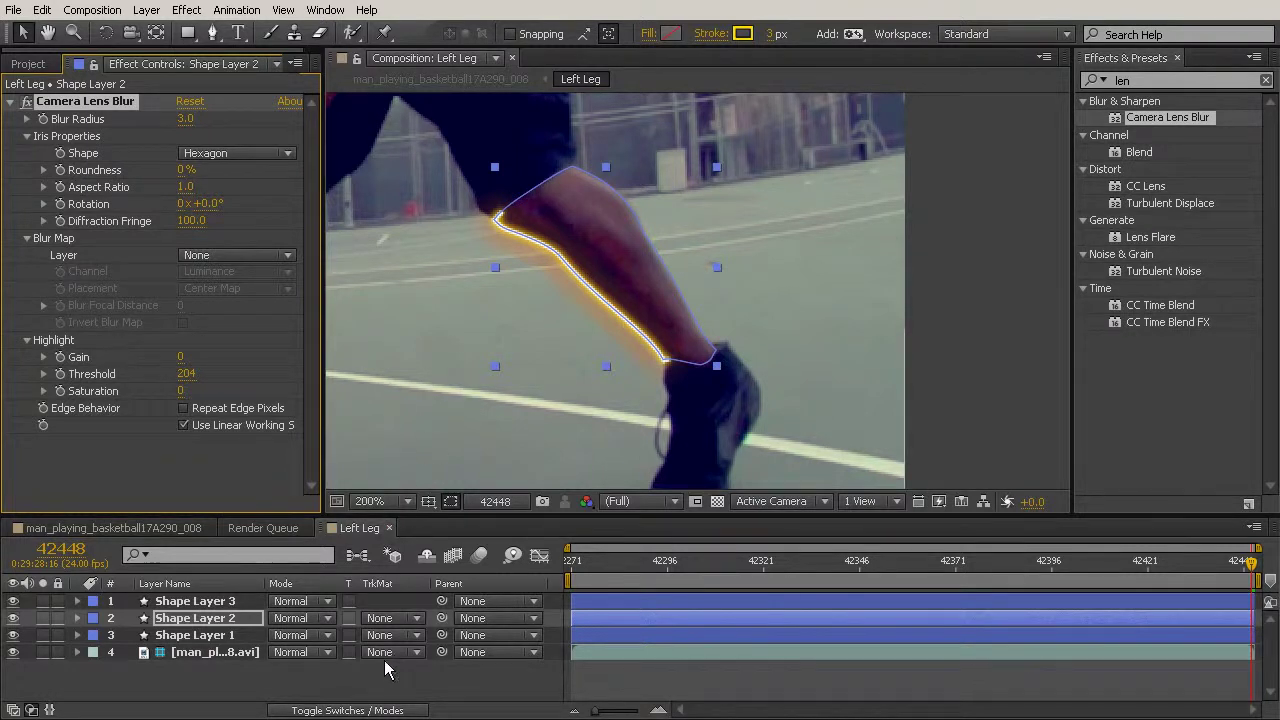
Apply Camera Lens Blur to Shape Layer 3 with a blur radius of 2
{"action": "left_click", "coordinate": [196, 603]}
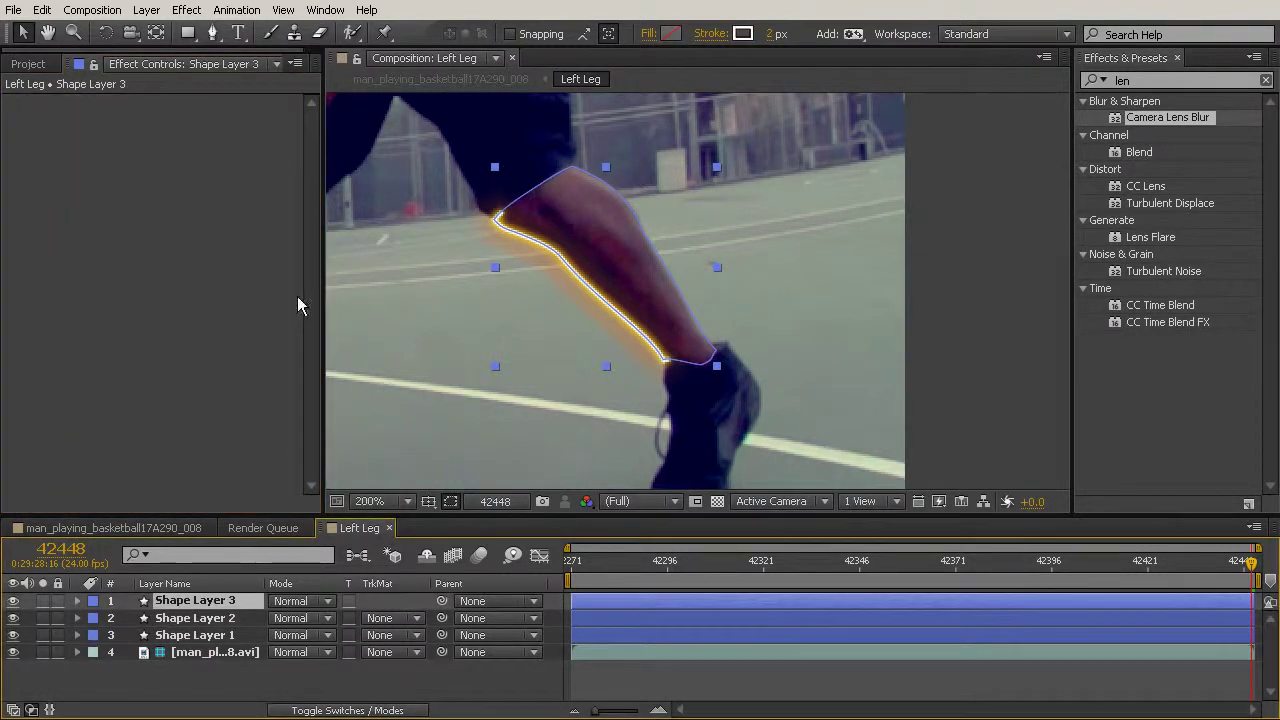
{"action": "left_click_drag", "start_coordinate": [1152, 118], "coordinate": [196, 602]}
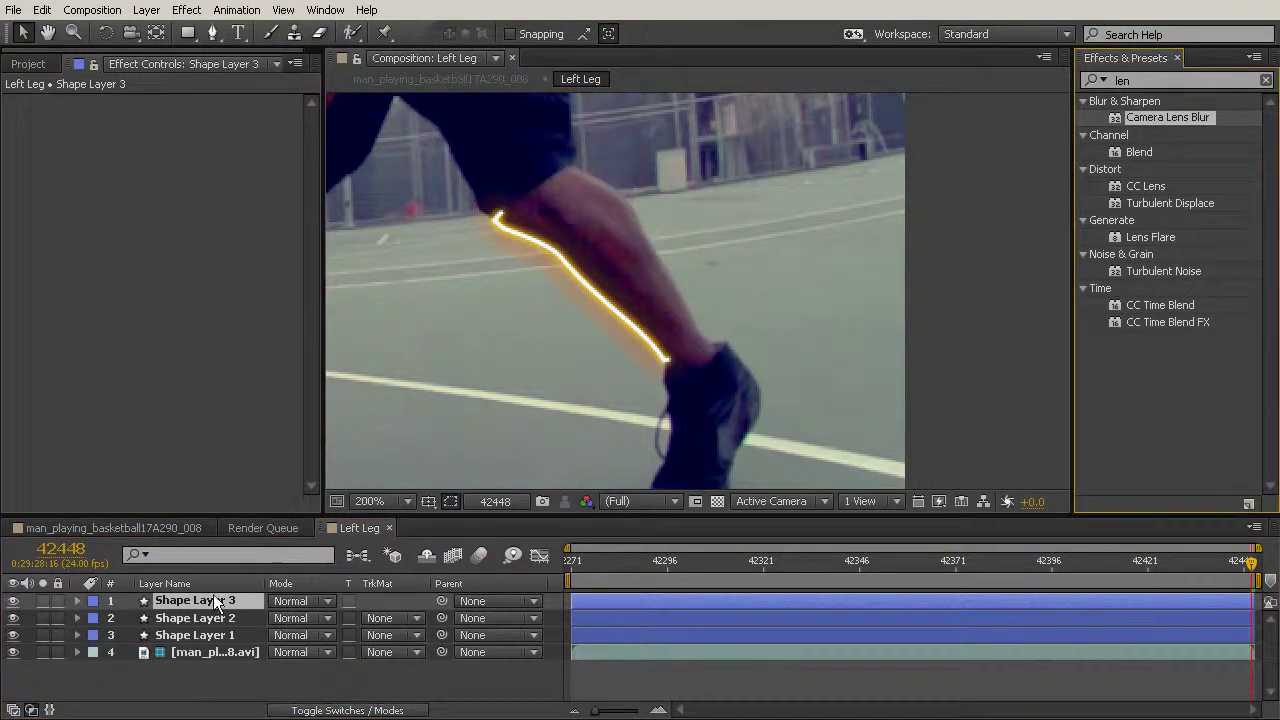
{"action": "left_click", "coordinate": [192, 118]}
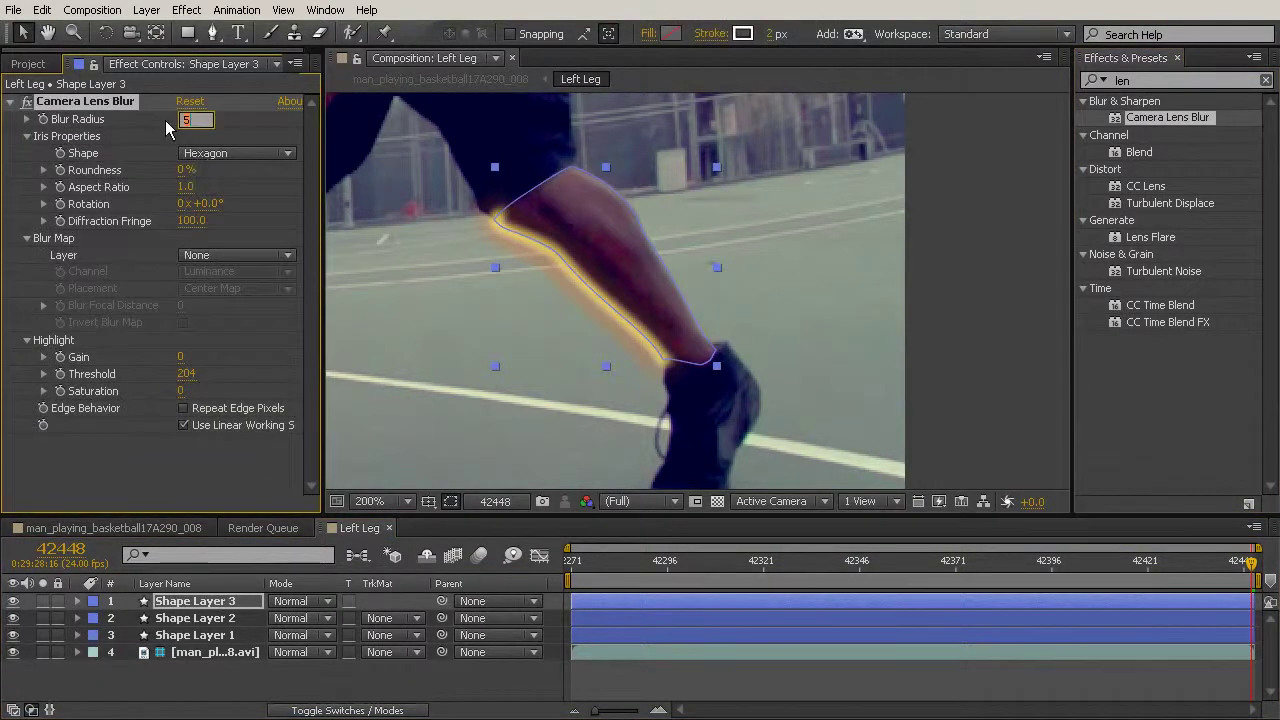
{"action": "type", "text": "2"}
{"action": "left_click", "coordinate": [195, 447]}
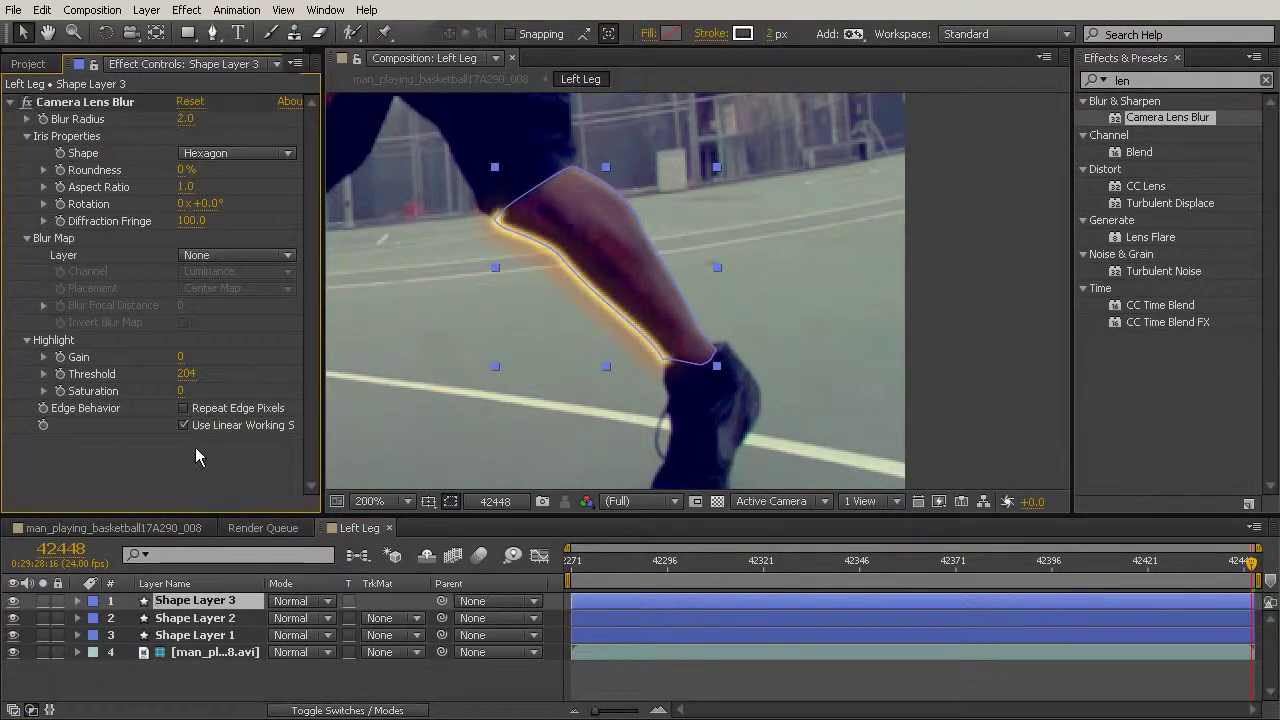
{"action": "left_click", "coordinate": [545, 432]}
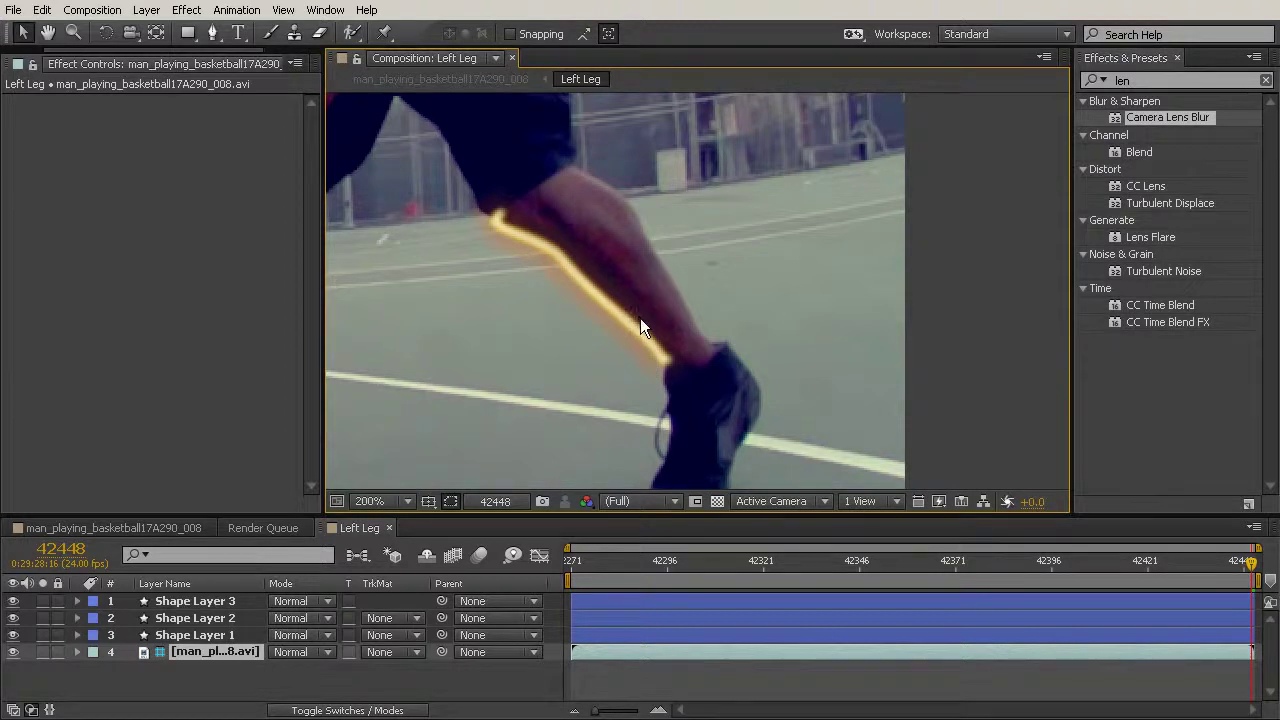
{"action": "left_click", "coordinate": [200, 634]}
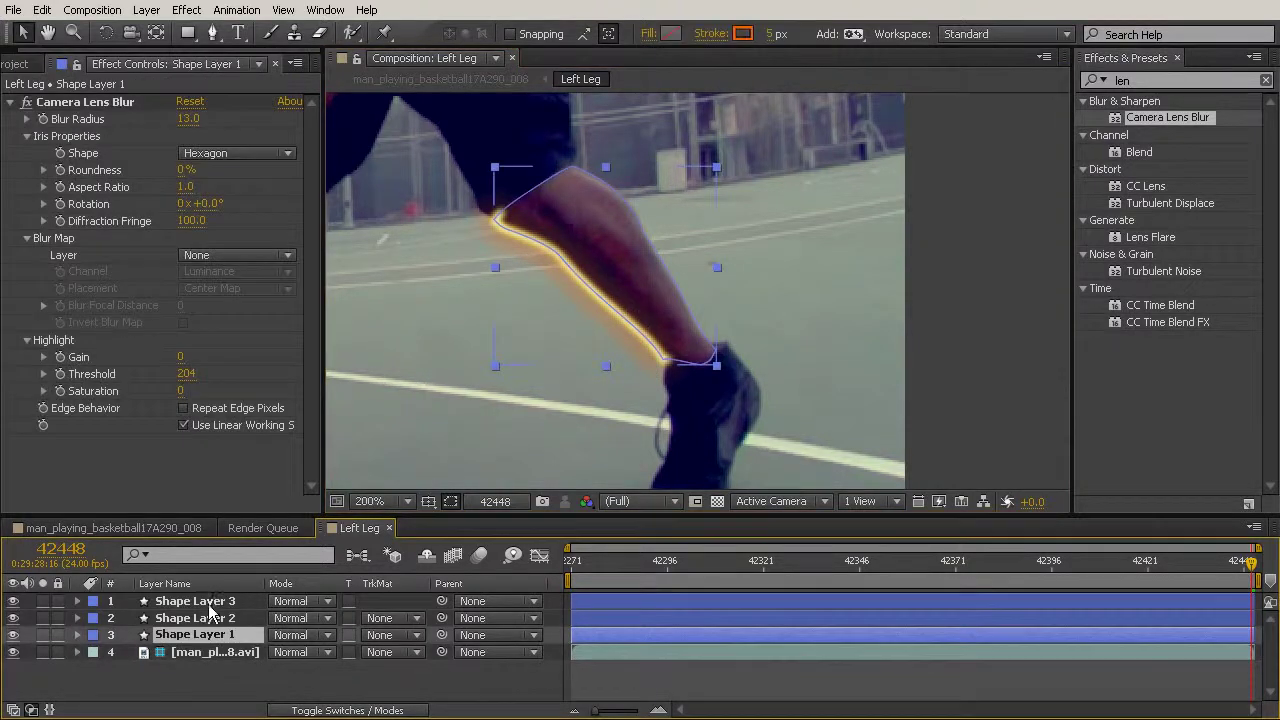
{"action": "left_click", "coordinate": [210, 601], "text": "shift"}
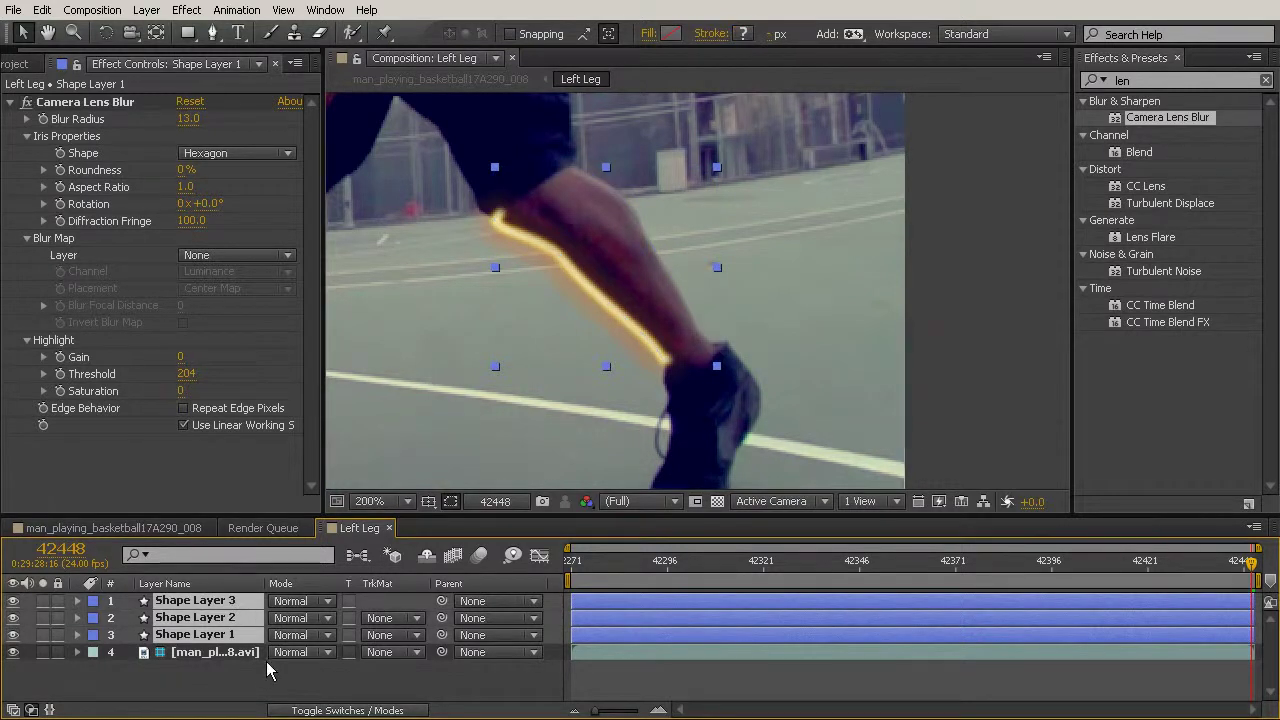
{"action": "key", "text": "ctrl+shift+c"}
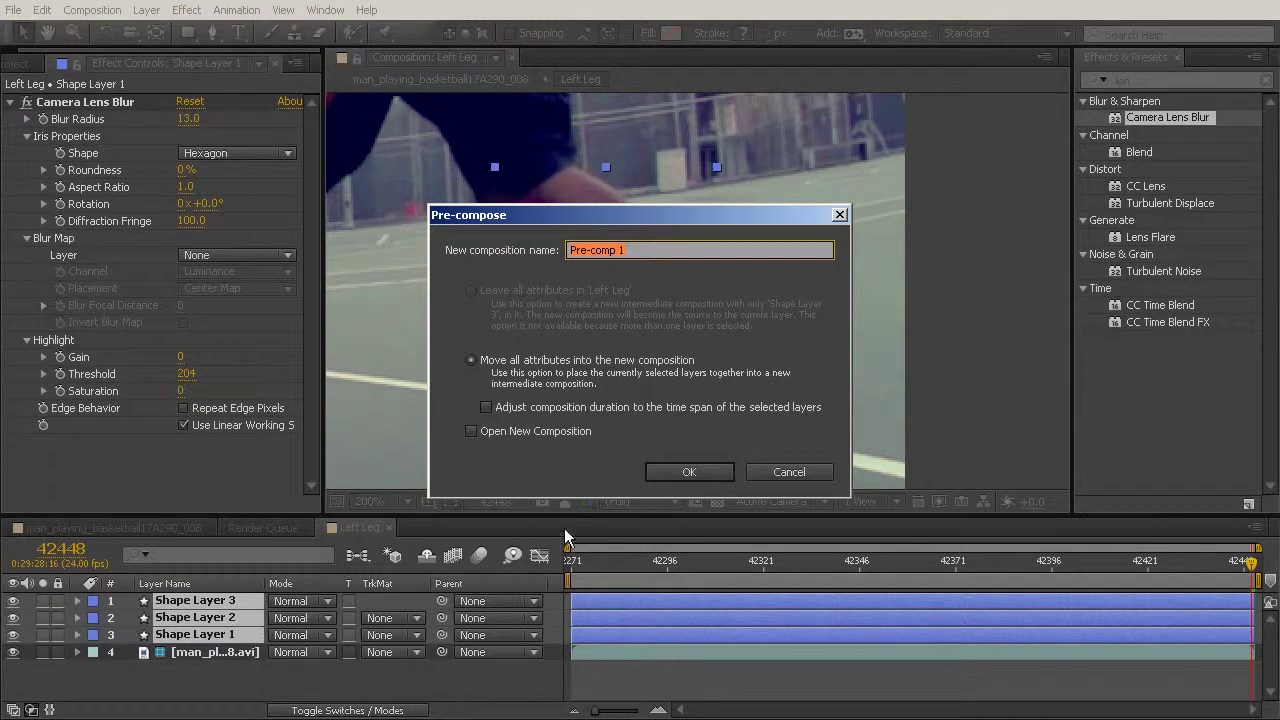
{"action": "left_click", "coordinate": [801, 472]}
Pre-compose the three shape layers together with the footage layer into a composition named Lighting Shapes
{"action": "left_click", "coordinate": [200, 652]}
{"action": "left_click", "coordinate": [207, 603], "text": "shift"}
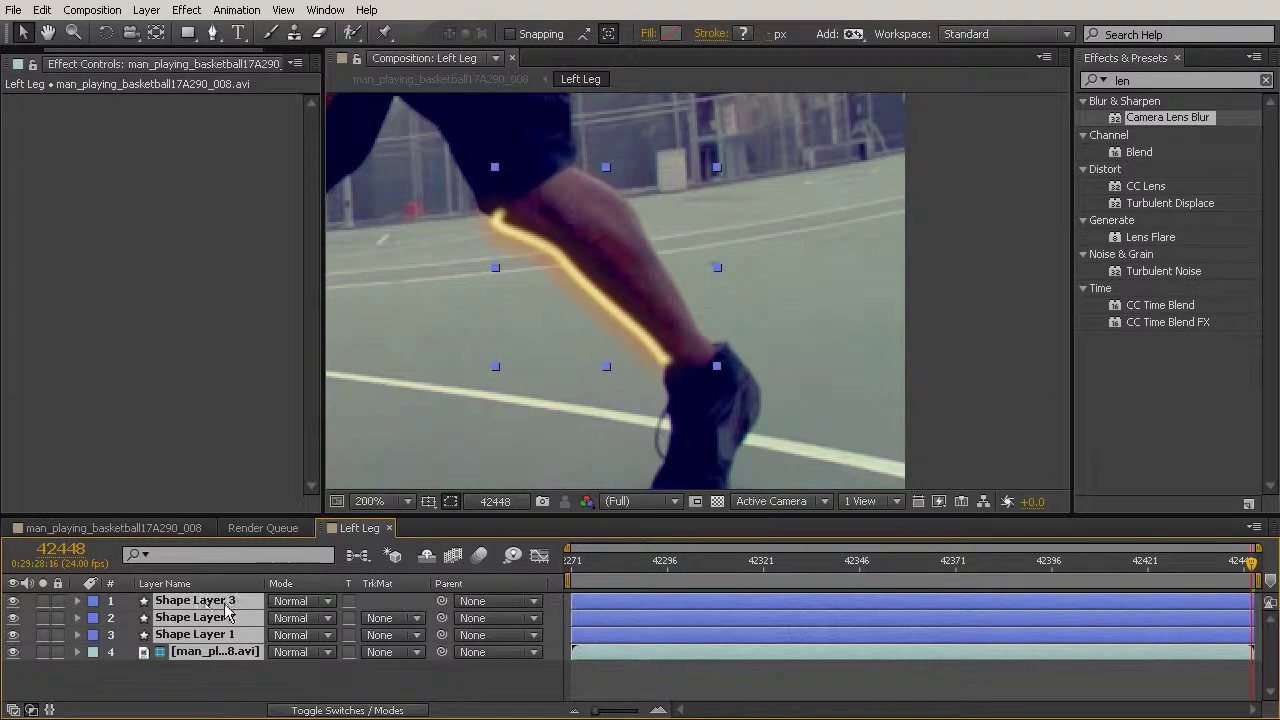
{"action": "key", "text": "ctrl+shift+c"}
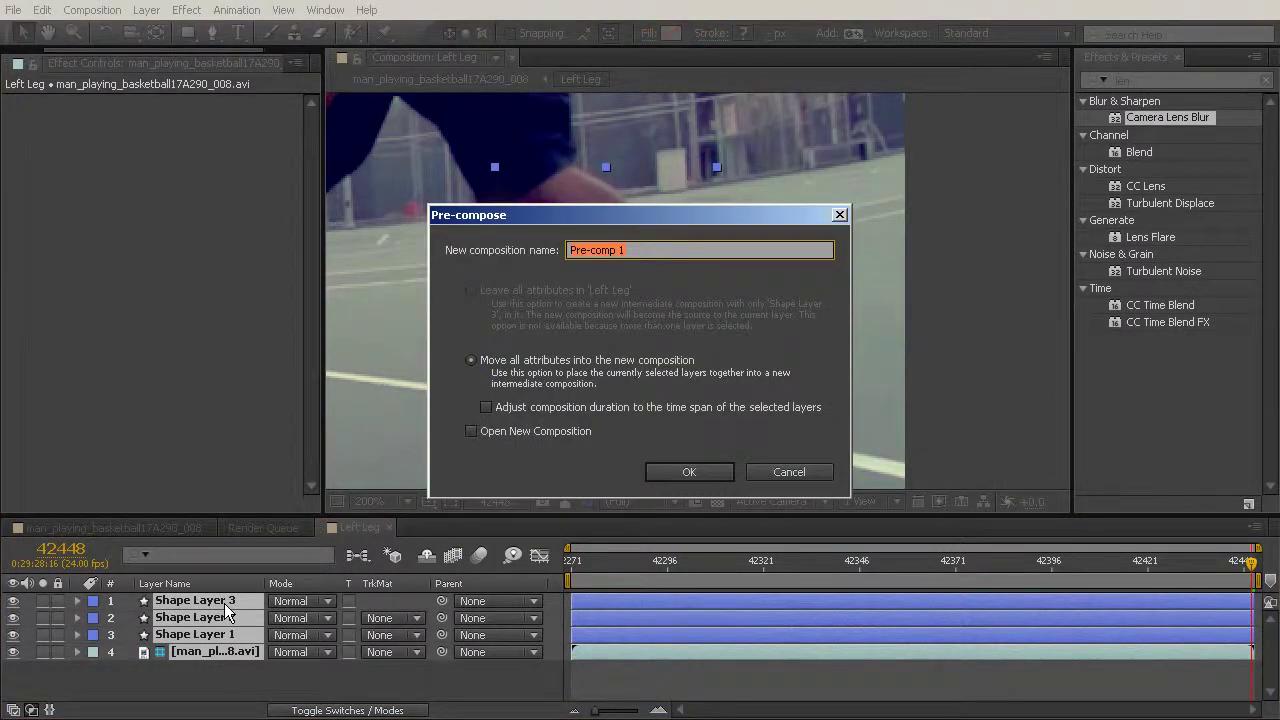
{"action": "type", "text": "Lighting Shapes"}
{"action": "left_click", "coordinate": [704, 467]}
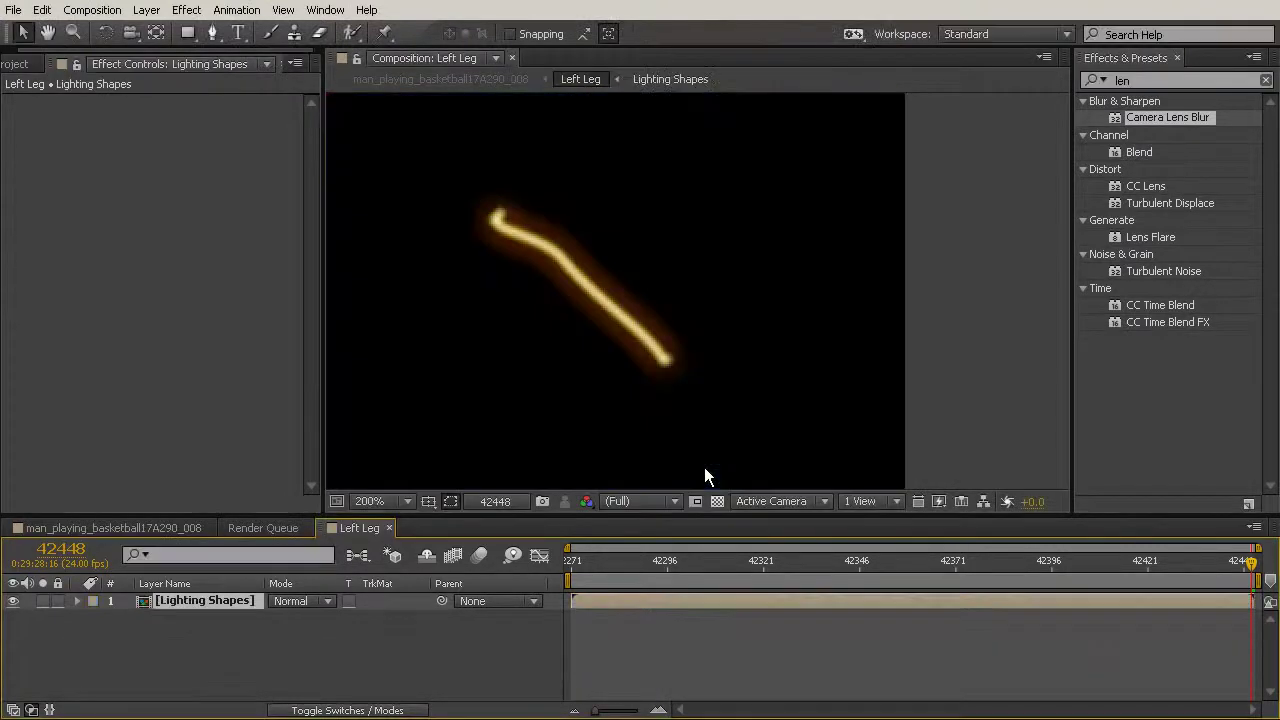
Apply Camera Lens Blur with a blur radius of 15 and the Stylize Glow effect to the Lighting Shapes layer
{"action": "left_click_drag", "start_coordinate": [1177, 118], "coordinate": [196, 599]}
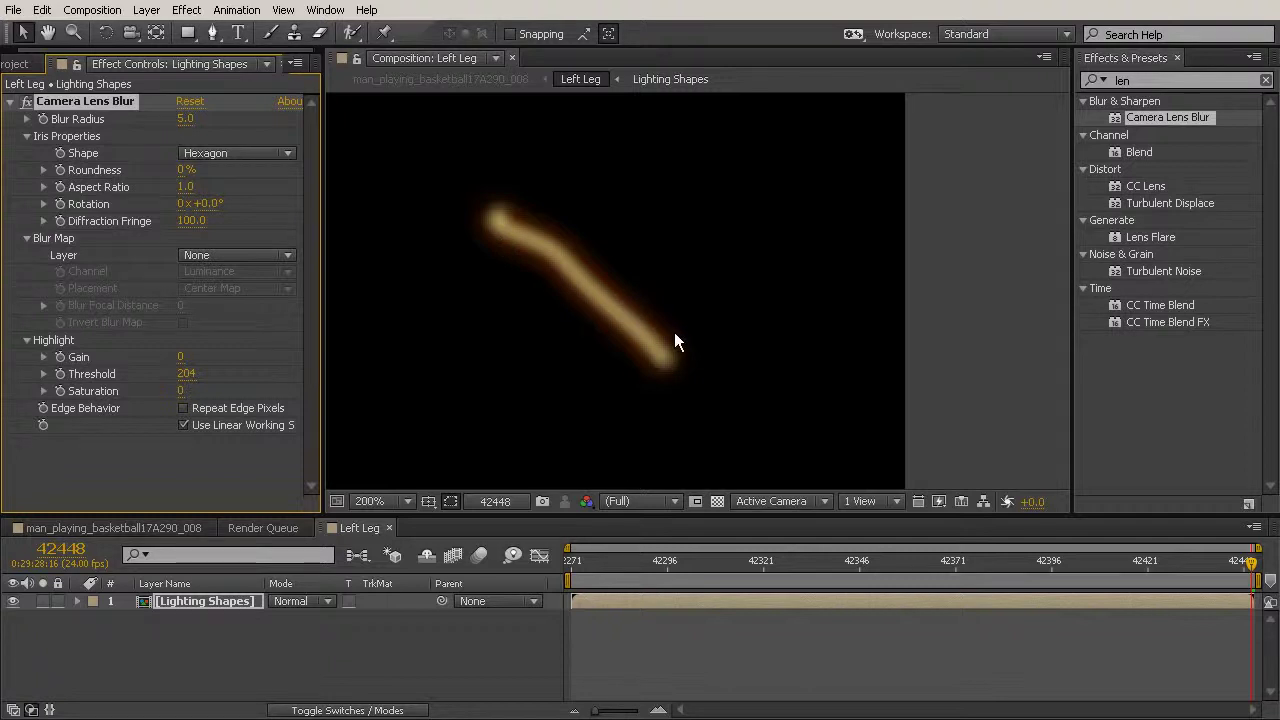
{"action": "left_click_drag", "start_coordinate": [181, 122], "coordinate": [196, 120]}
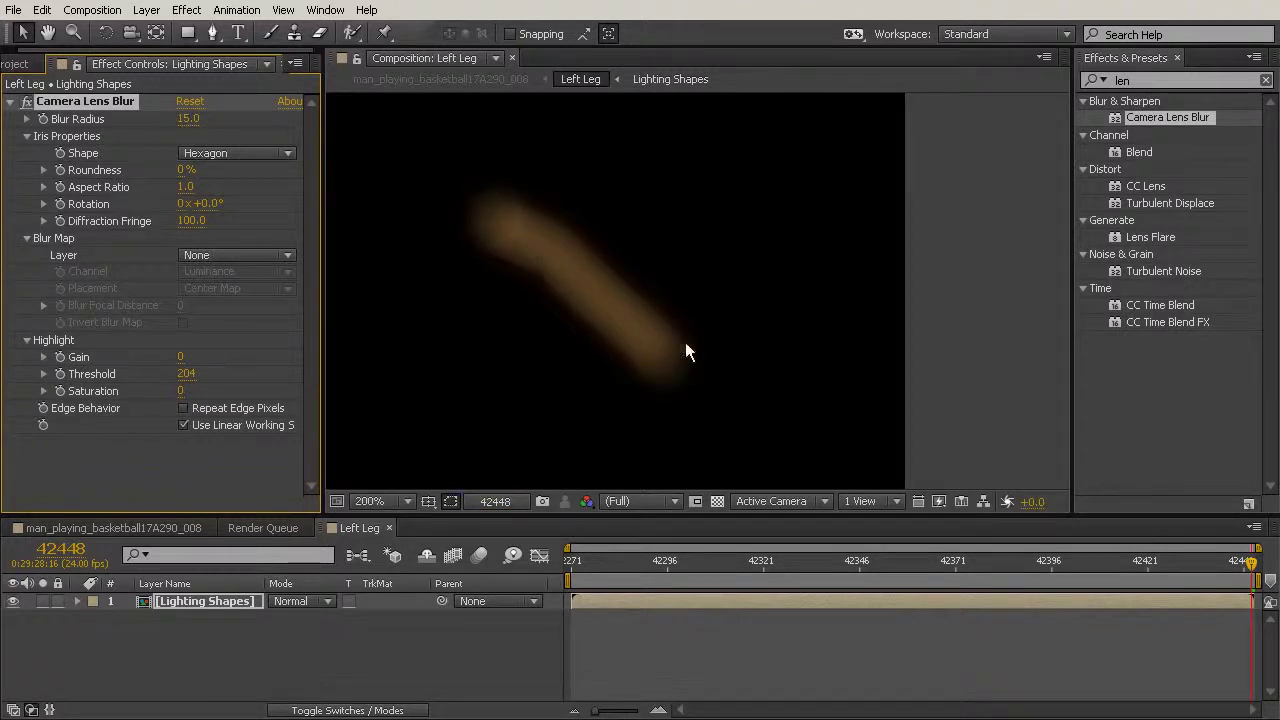
{"action": "left_click", "coordinate": [1160, 80]}
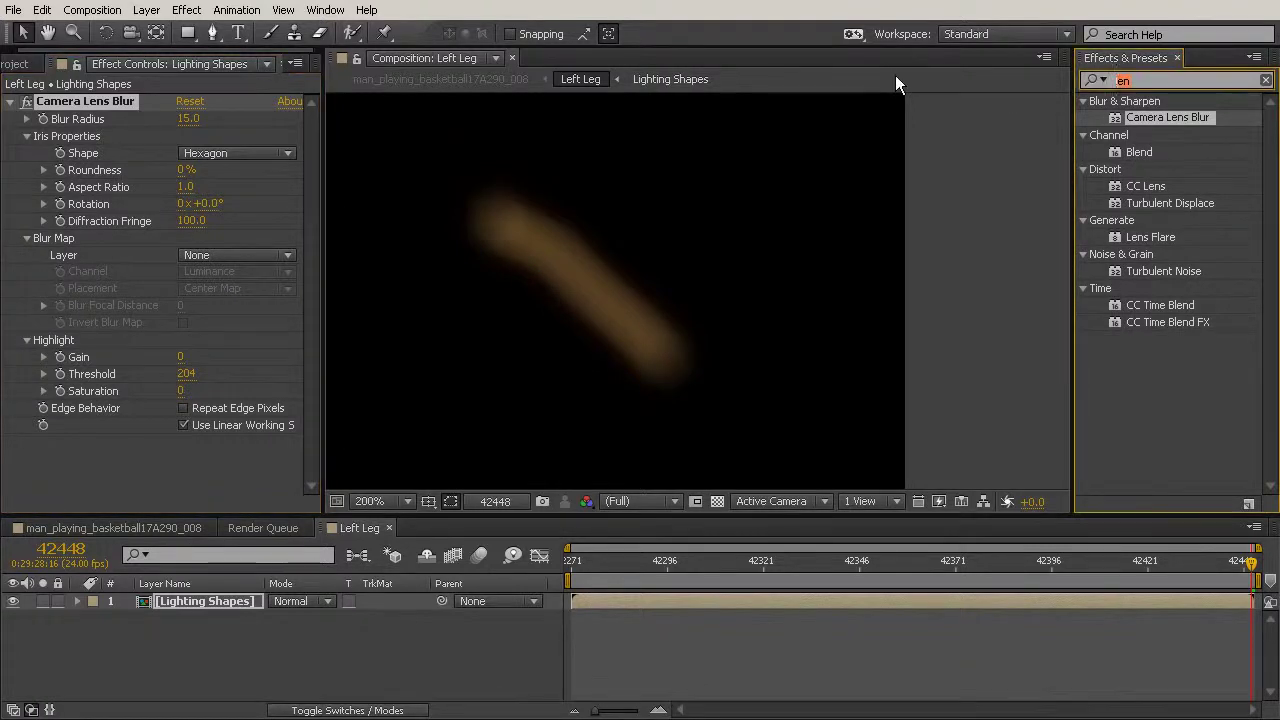
{"action": "type", "text": "glow"}
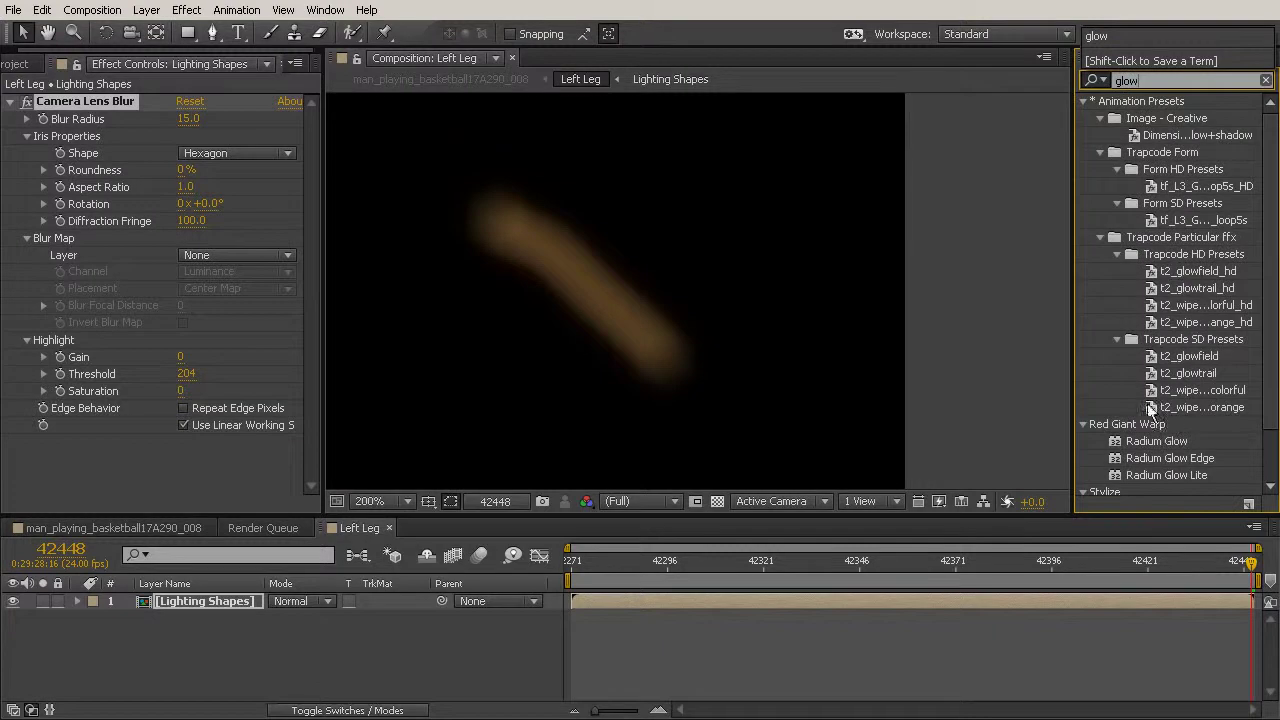
{"action": "scroll", "coordinate": [1162, 429], "scroll_direction": "down", "scroll_amount": 1}
{"action": "left_click_drag", "start_coordinate": [1141, 454], "coordinate": [853, 603]}
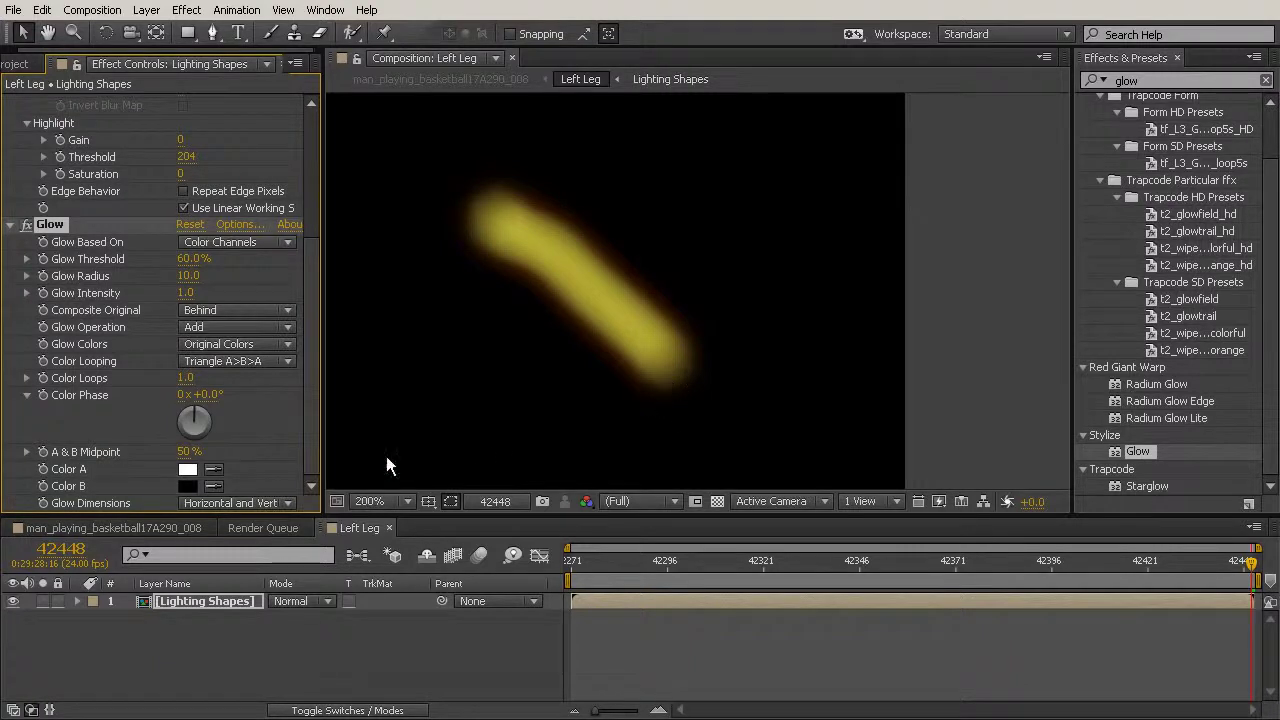
In the man_playing_basketball17A290_008 composition, try the Add blending mode on the Left Leg layer and settle on Screen
{"action": "left_click", "coordinate": [94, 530]}
{"action": "left_click_drag", "start_coordinate": [1045, 259], "coordinate": [677, 375]}
{"action": "left_click", "coordinate": [909, 334]}
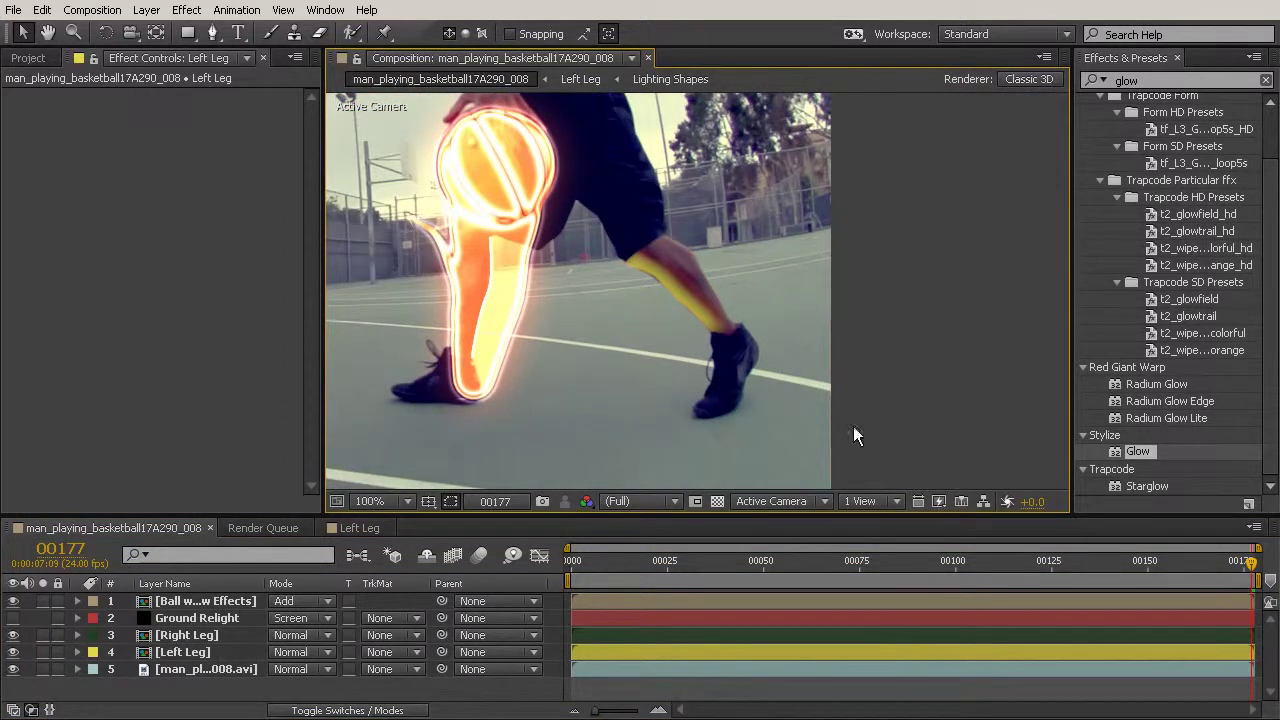
{"action": "left_click", "coordinate": [185, 636]}
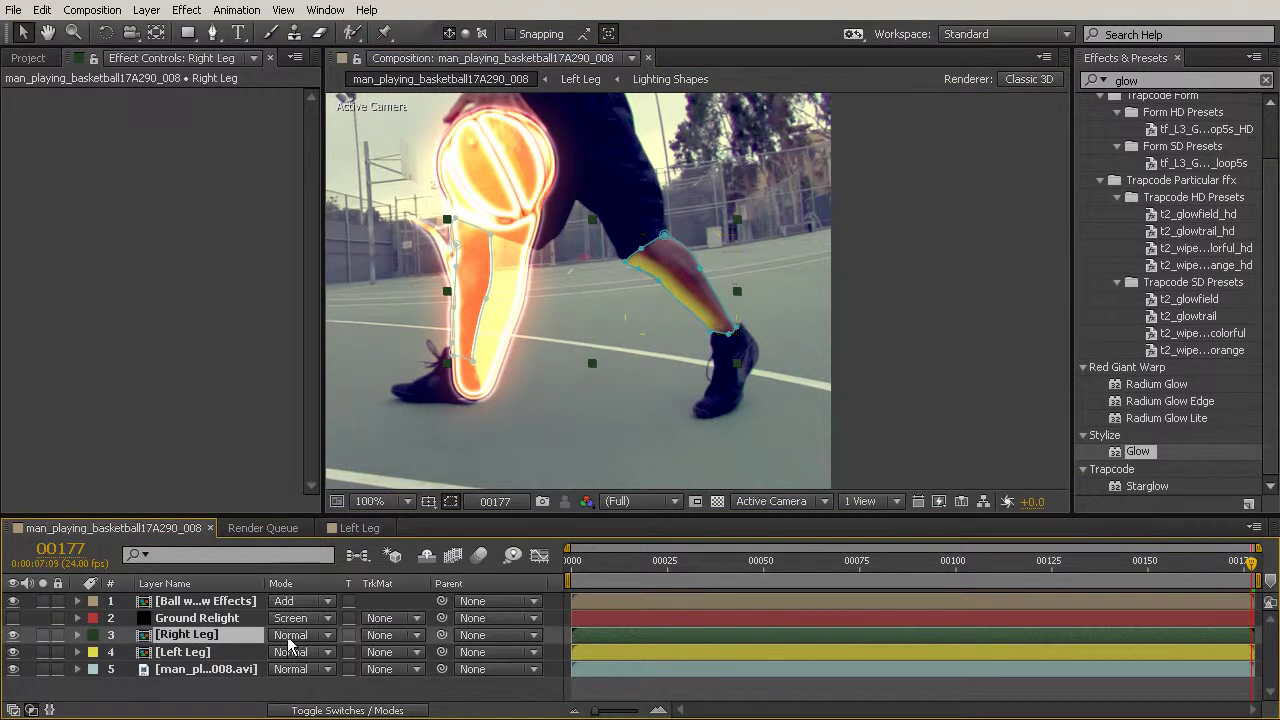
{"action": "left_click", "coordinate": [298, 652]}
{"action": "left_click", "coordinate": [192, 655]}
{"action": "left_click", "coordinate": [301, 651]}
{"action": "left_click", "coordinate": [351, 117]}
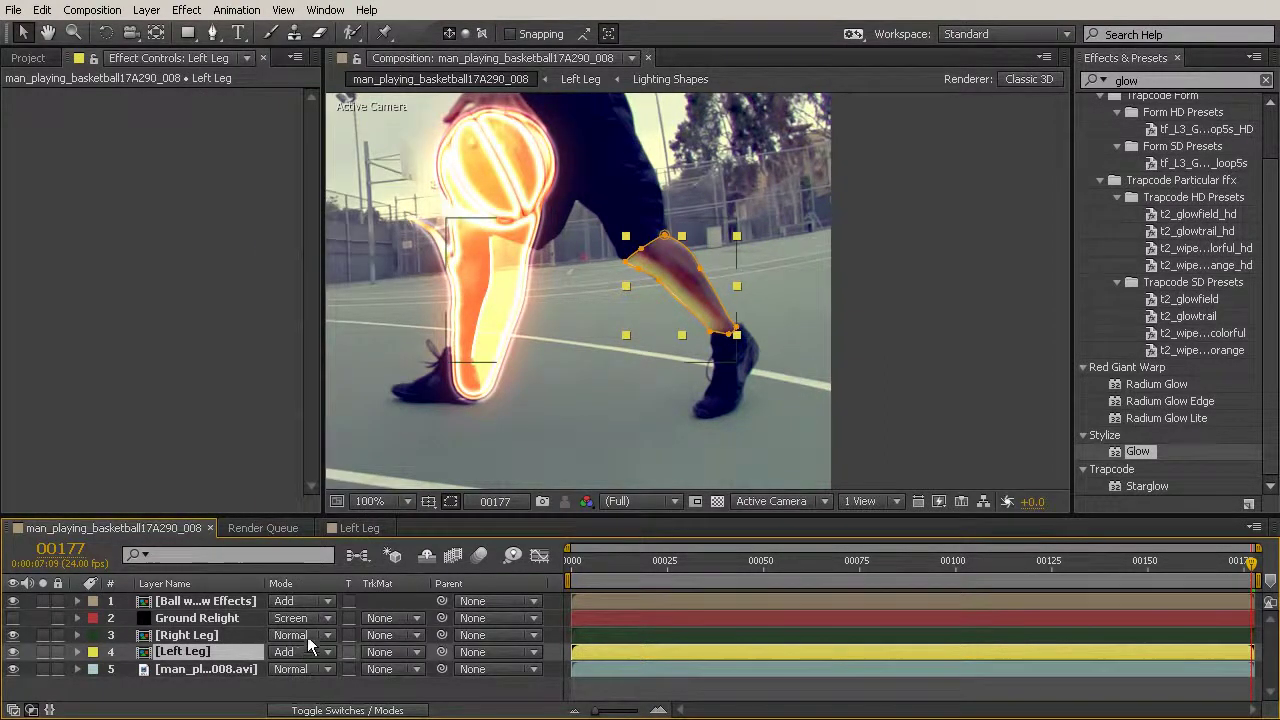
{"action": "left_click", "coordinate": [304, 651]}
{"action": "left_click", "coordinate": [351, 147]}
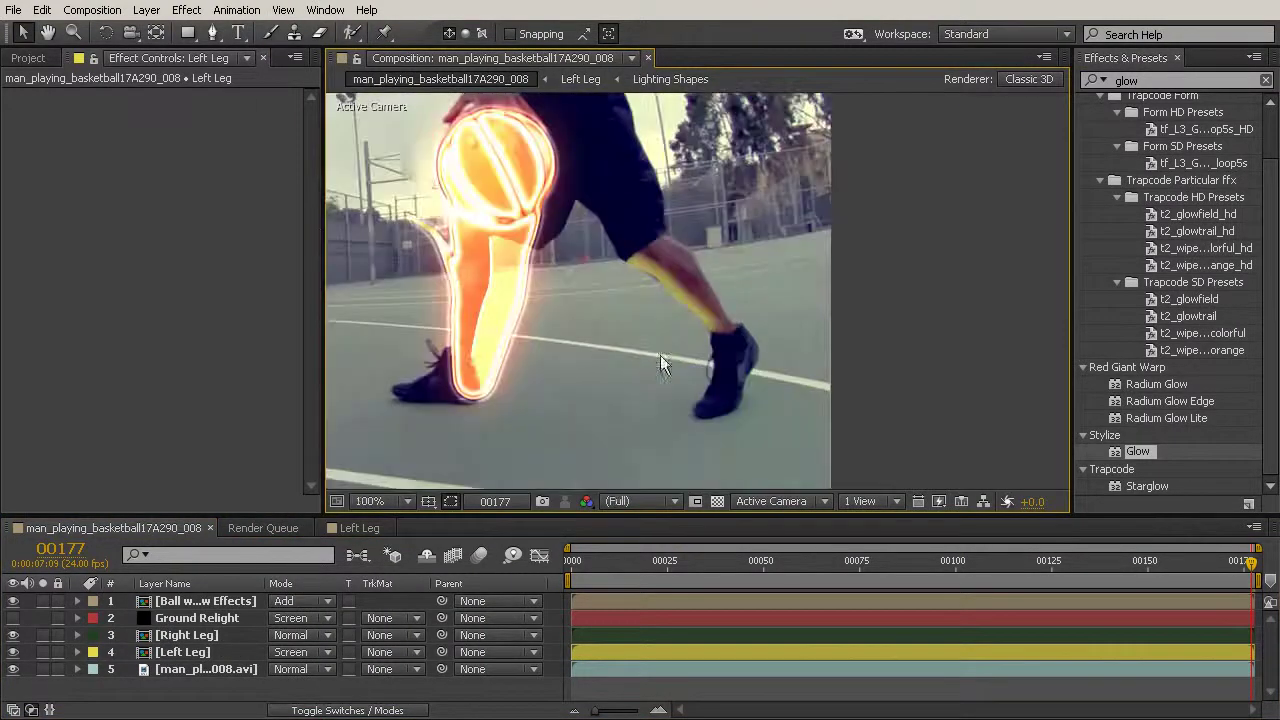
Reduce the Left Leg layer's opacity to 69%
{"action": "scroll", "coordinate": [651, 357], "scroll_direction": "up", "scroll_amount": 1}
{"action": "left_click", "coordinate": [181, 653]}
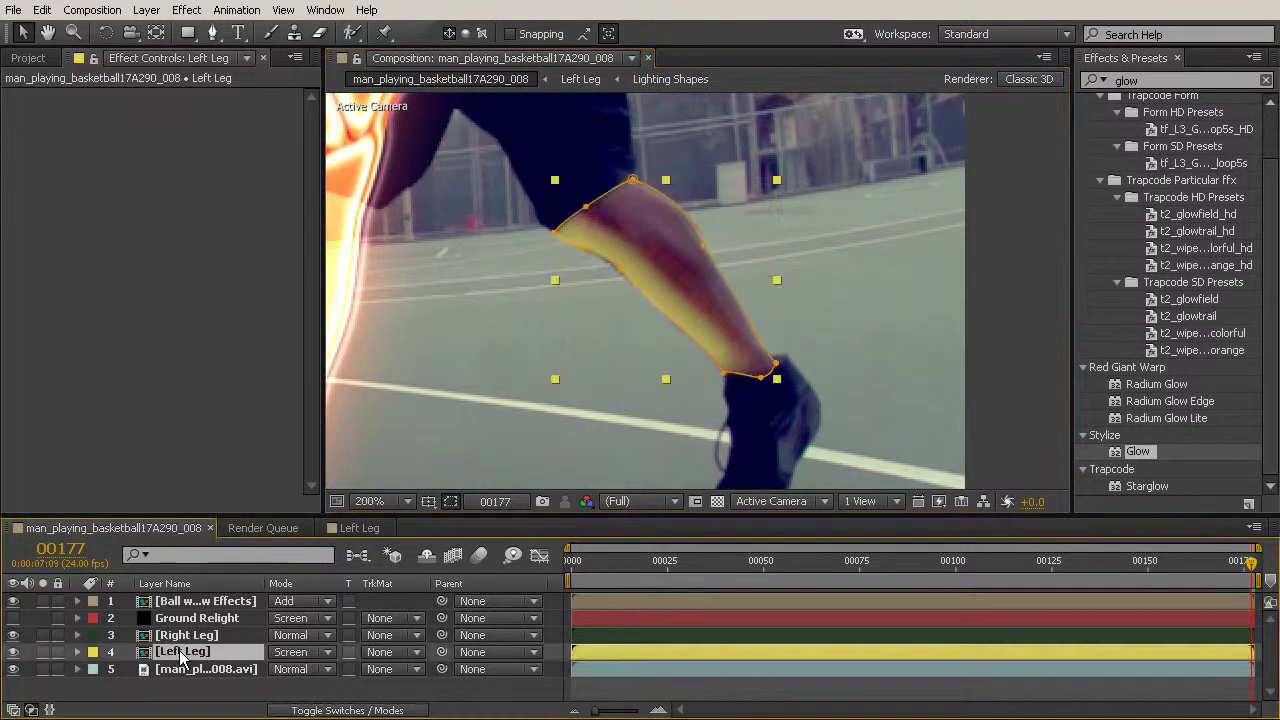
{"action": "key", "text": "t"}
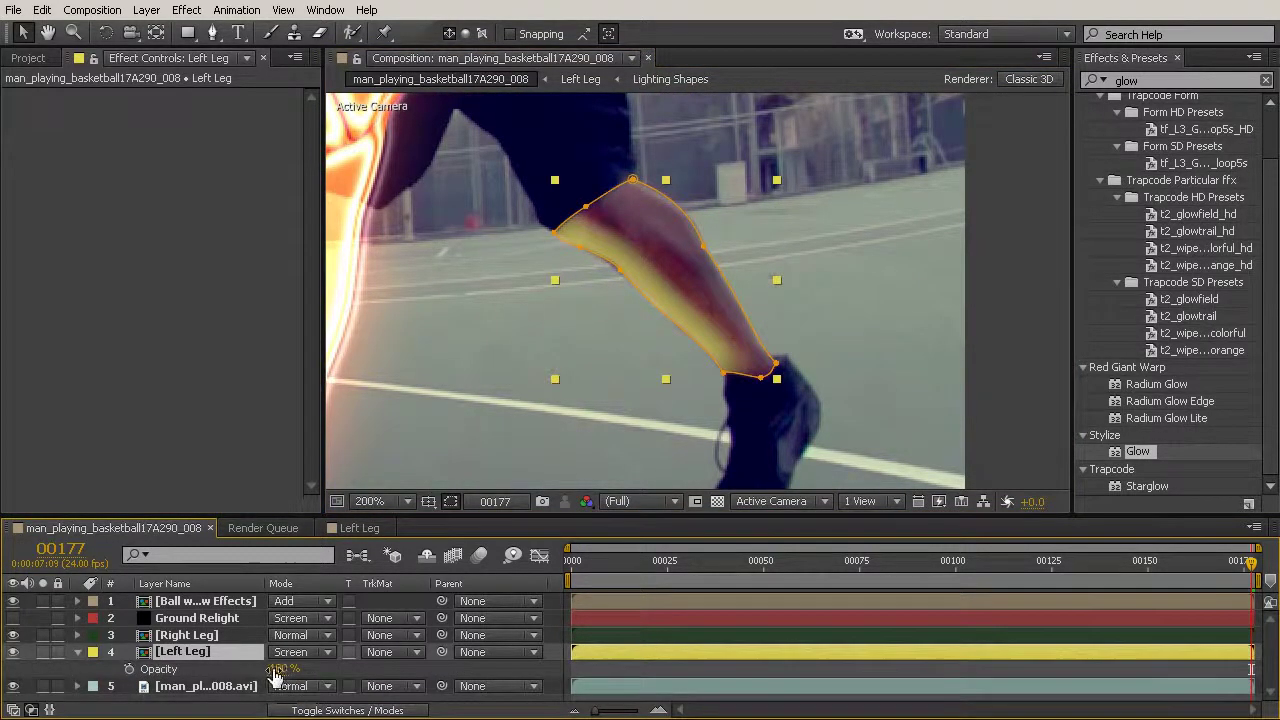
{"action": "mouse_move", "coordinate": [277, 668]}
{"action": "left_mouse_down"}
{"action": "mouse_move", "coordinate": [249, 664]}
{"action": "mouse_move", "coordinate": [262, 669]}
{"action": "left_mouse_up"}
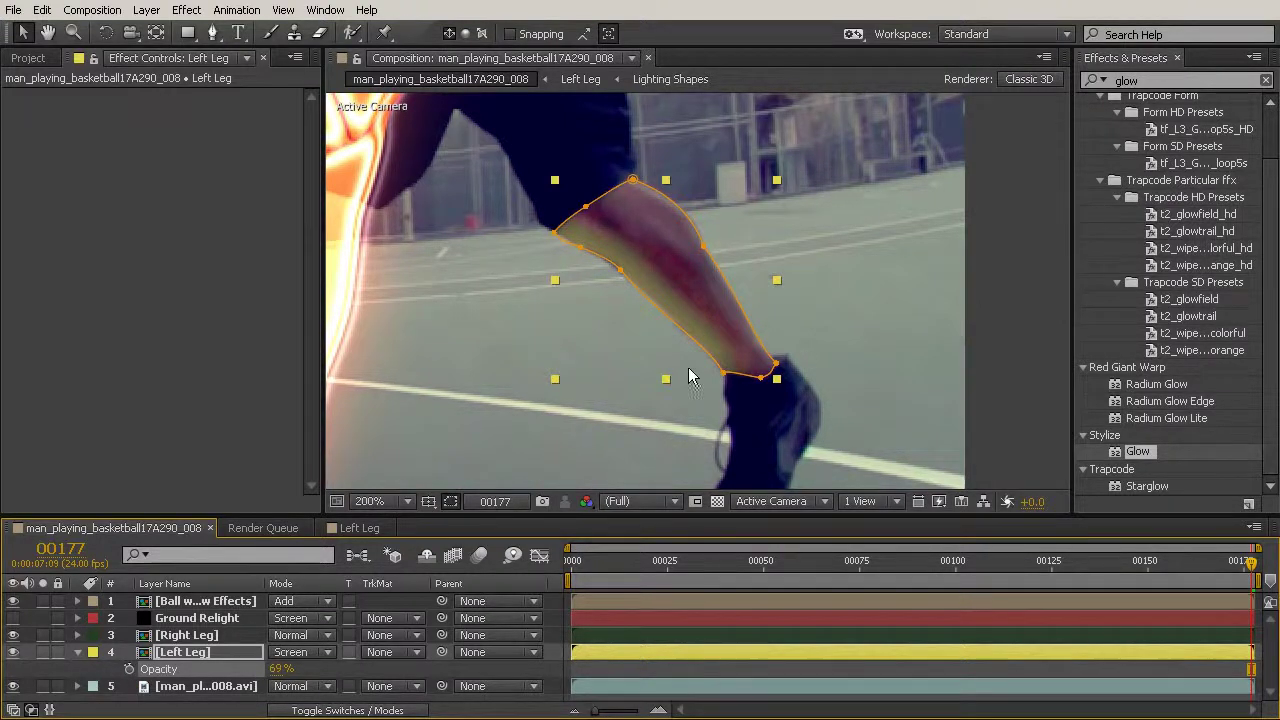
{"action": "scroll", "coordinate": [684, 365], "scroll_direction": "down", "scroll_amount": 1}
{"action": "scroll", "coordinate": [768, 222], "scroll_direction": "down", "scroll_amount": 1}
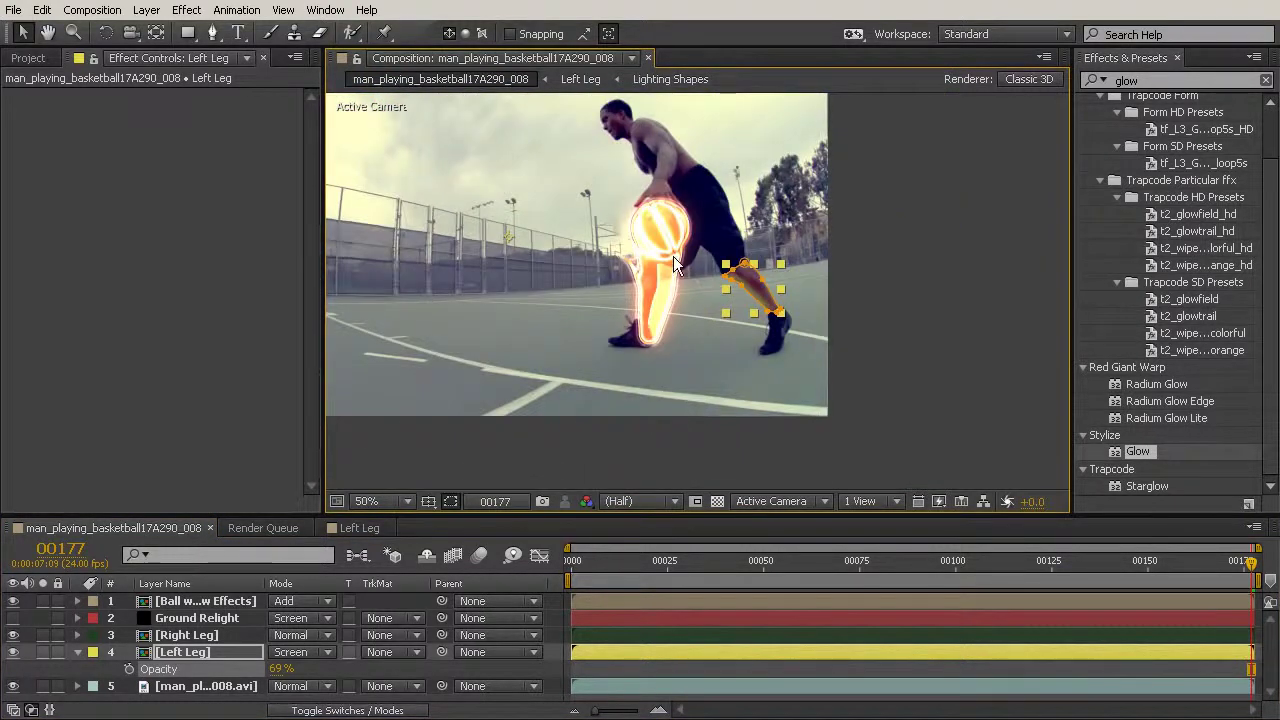
Check the leg light at frame 112, and at frame 132 set the Left Leg layer's opacity to 100%
{"action": "left_click_drag", "start_coordinate": [583, 559], "coordinate": [1002, 590]}
{"action": "left_click", "coordinate": [660, 369]}
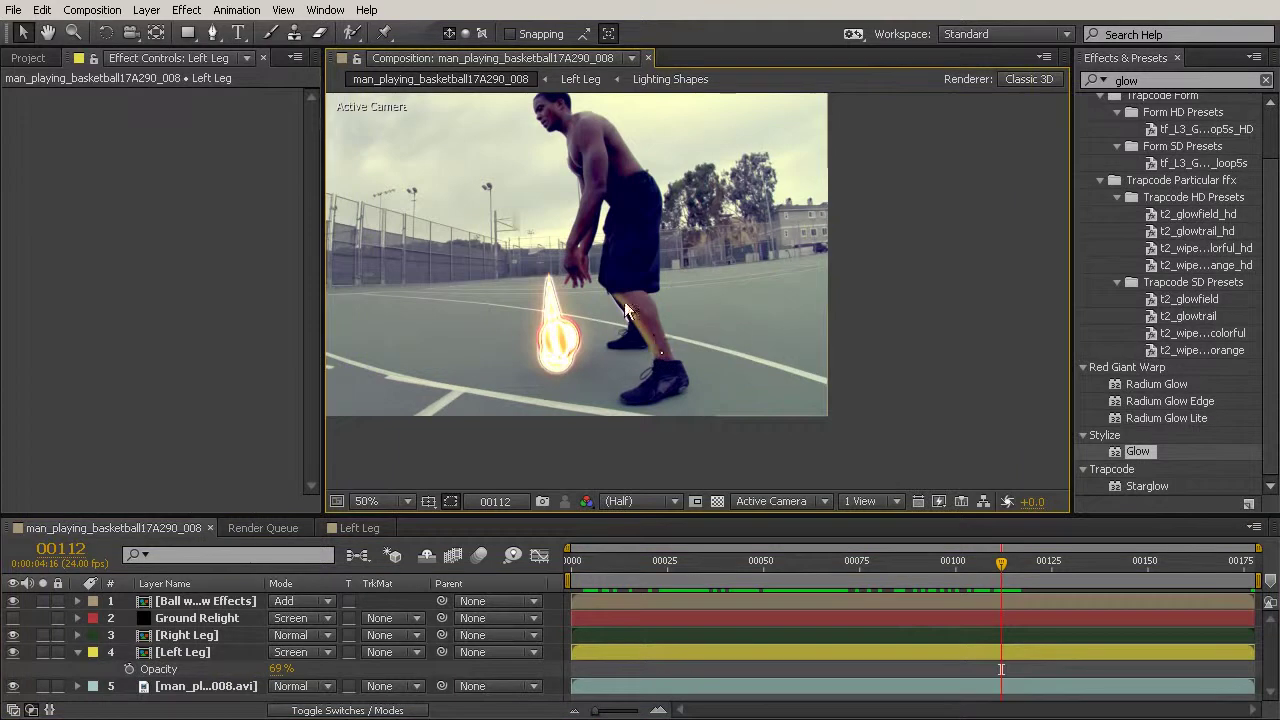
{"action": "left_click_drag", "start_coordinate": [990, 565], "coordinate": [1085, 603]}
{"action": "left_click_drag", "start_coordinate": [281, 669], "coordinate": [308, 668]}
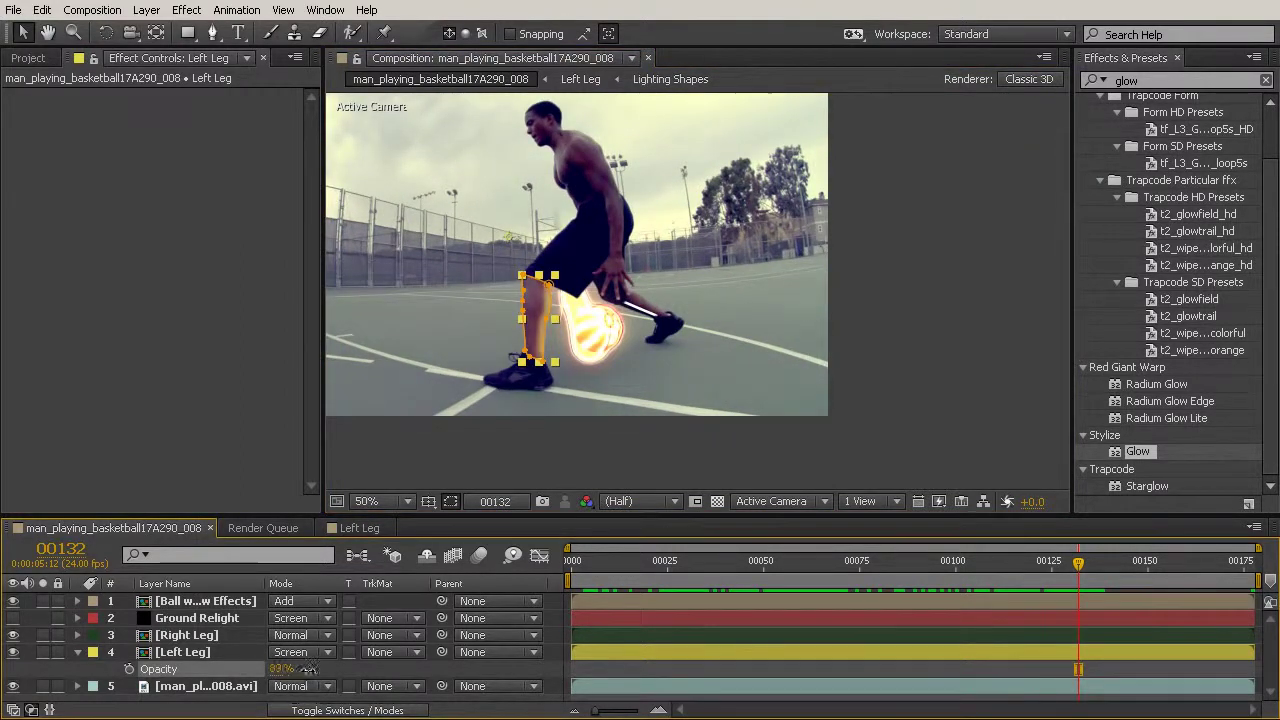
{"action": "left_click", "coordinate": [1058, 416]}
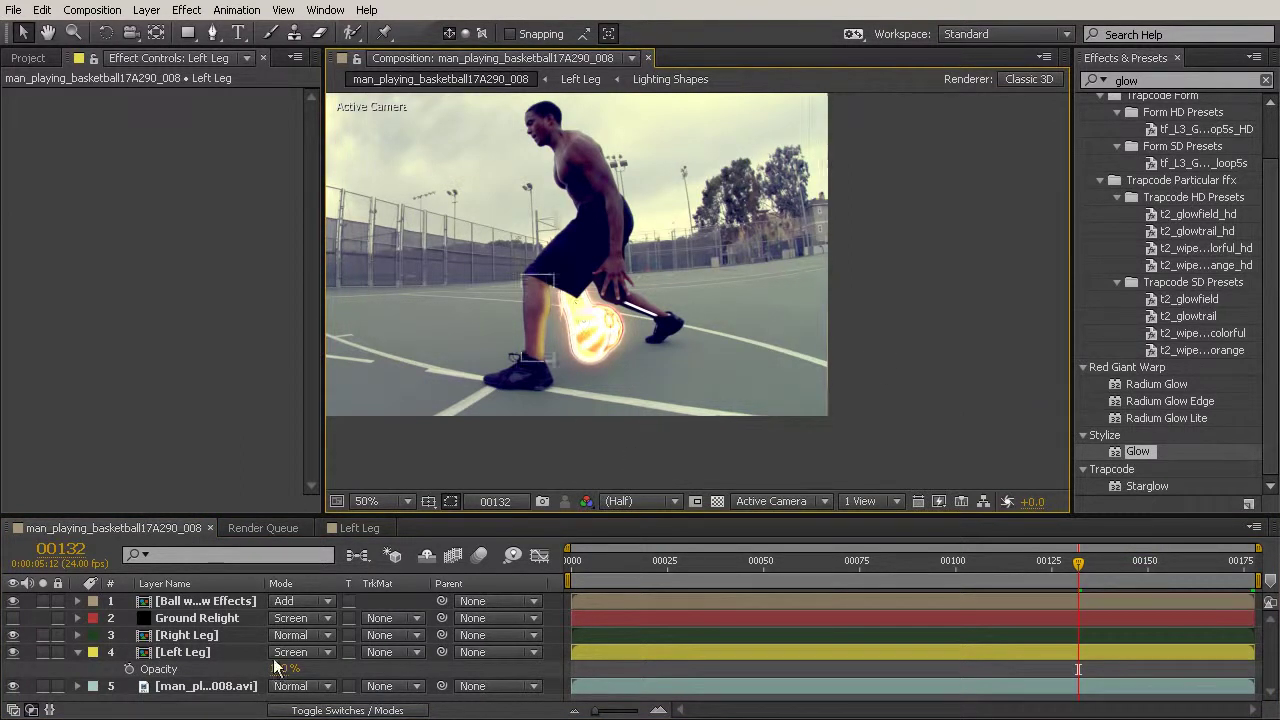
Find the Hue/Saturation effect and apply it to the Left Leg layer
{"action": "scroll", "coordinate": [662, 262], "scroll_direction": "up", "scroll_amount": 4}
{"action": "left_click_drag", "start_coordinate": [631, 371], "coordinate": [1063, 235]}
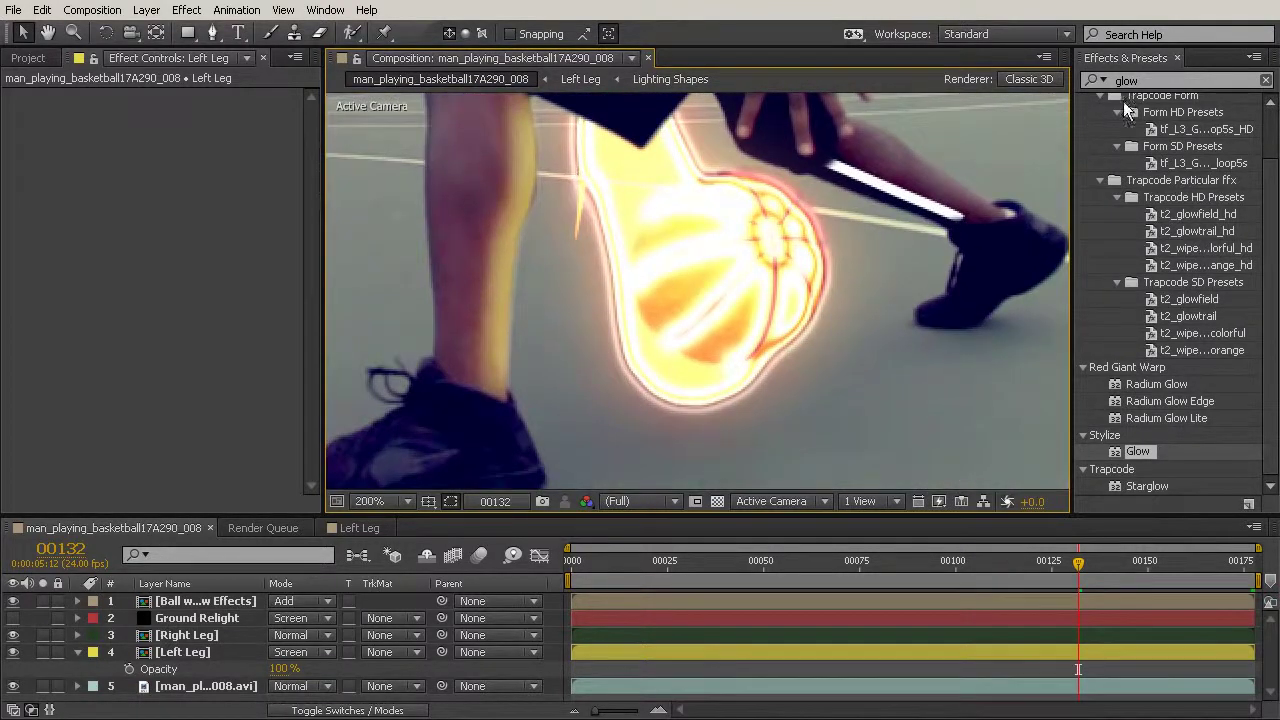
{"action": "left_click", "coordinate": [1160, 80]}
{"action": "type", "text": "hue"}
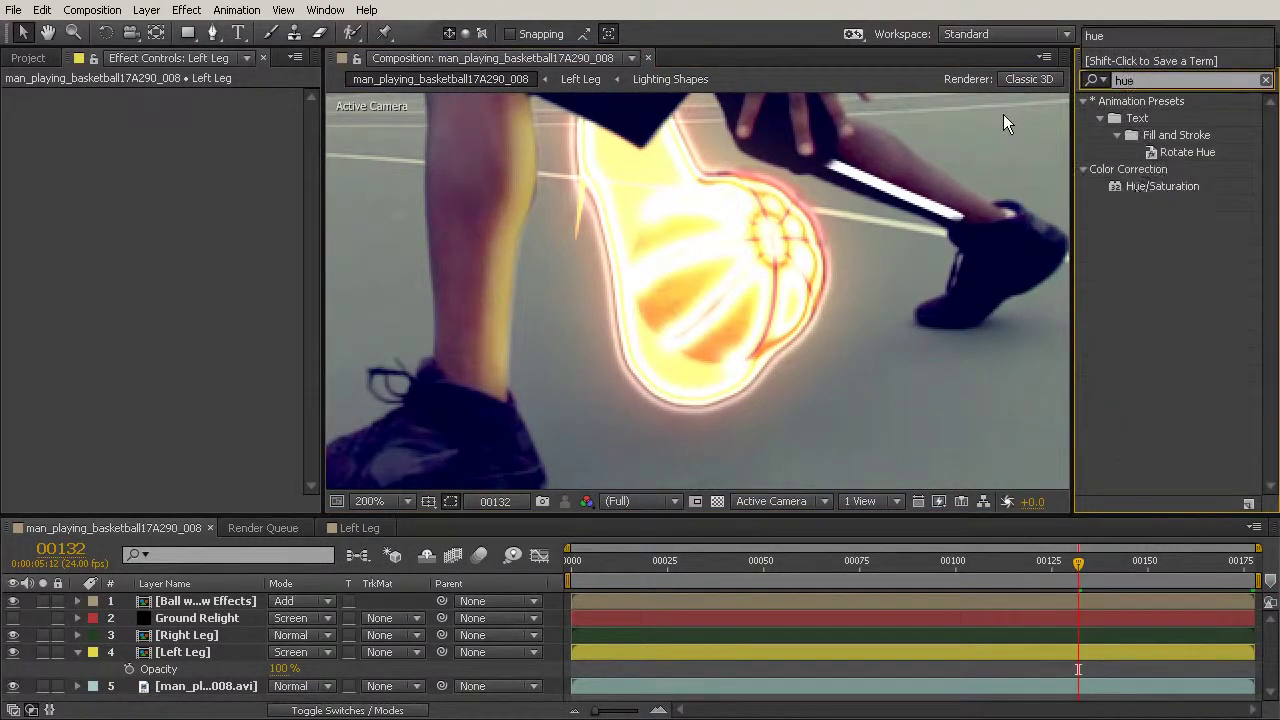
{"action": "left_click_drag", "start_coordinate": [1141, 188], "coordinate": [175, 652]}
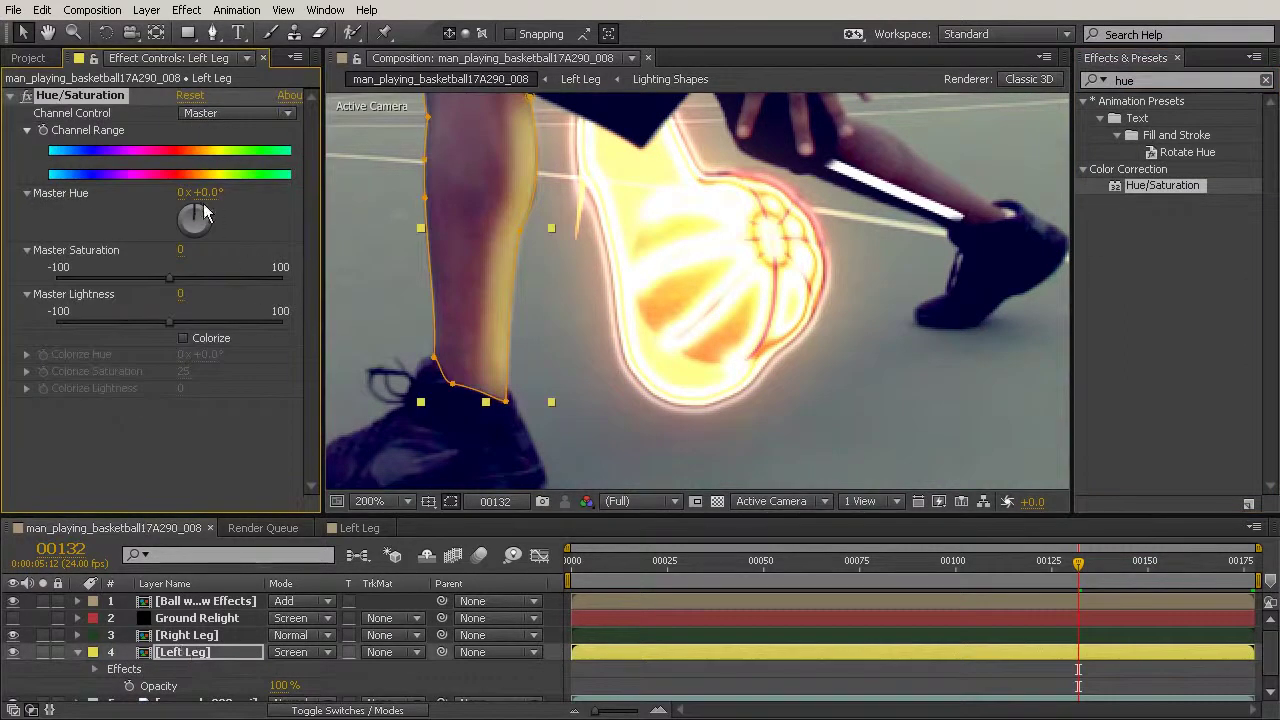
Set the Left Leg layer's Master Hue to -5° and Master Lightness to 17
{"action": "mouse_move", "coordinate": [213, 198]}
{"action": "left_mouse_down"}
{"action": "mouse_move", "coordinate": [260, 198]}
{"action": "mouse_move", "coordinate": [210, 192]}
{"action": "left_mouse_up"}
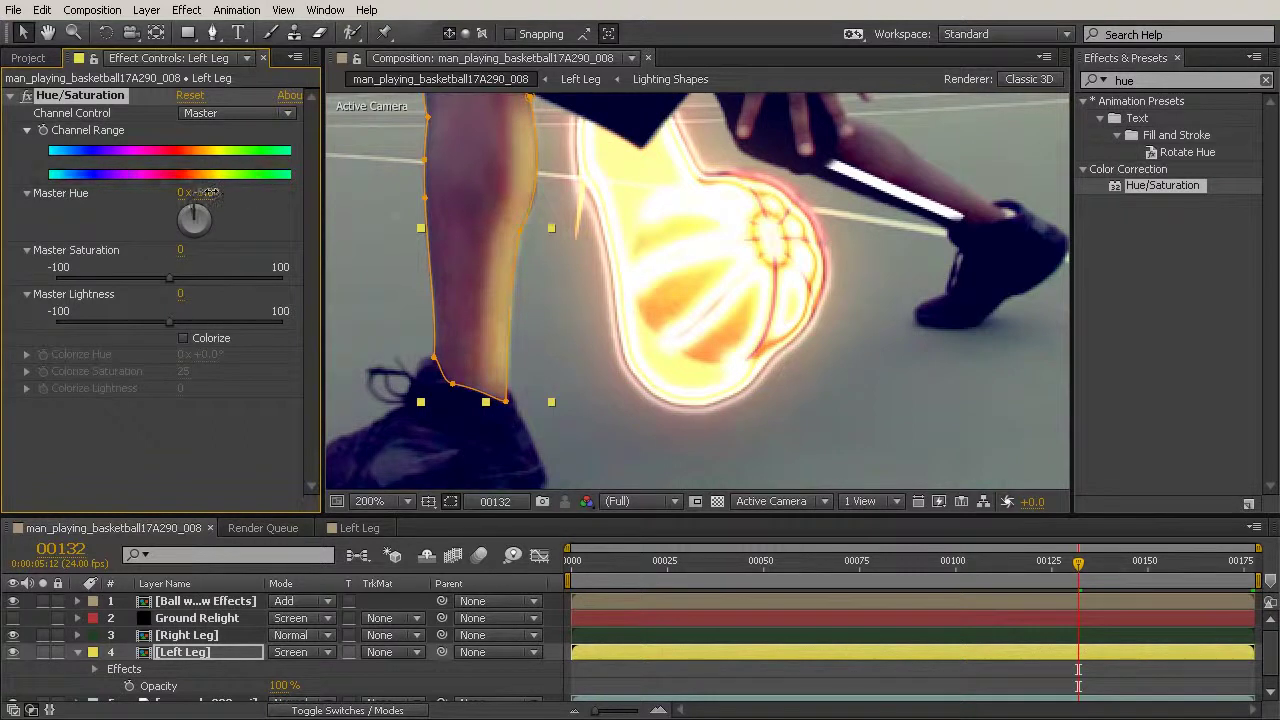
{"action": "mouse_move", "coordinate": [173, 316]}
{"action": "left_mouse_down"}
{"action": "mouse_move", "coordinate": [241, 320]}
{"action": "mouse_move", "coordinate": [176, 310]}
{"action": "mouse_move", "coordinate": [189, 310]}
{"action": "left_mouse_up"}
{"action": "left_click", "coordinate": [179, 422]}
{"action": "scroll", "coordinate": [627, 304], "scroll_direction": "down", "scroll_amount": 4}
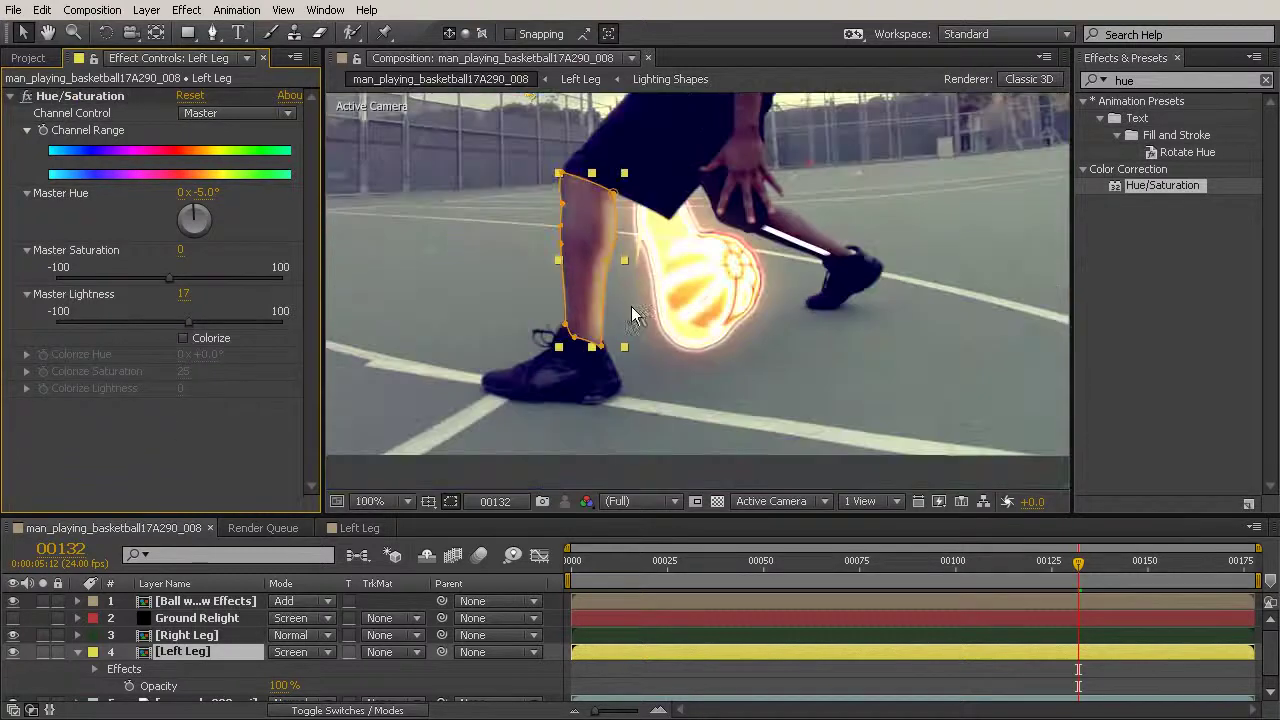
{"action": "left_click", "coordinate": [654, 422]}
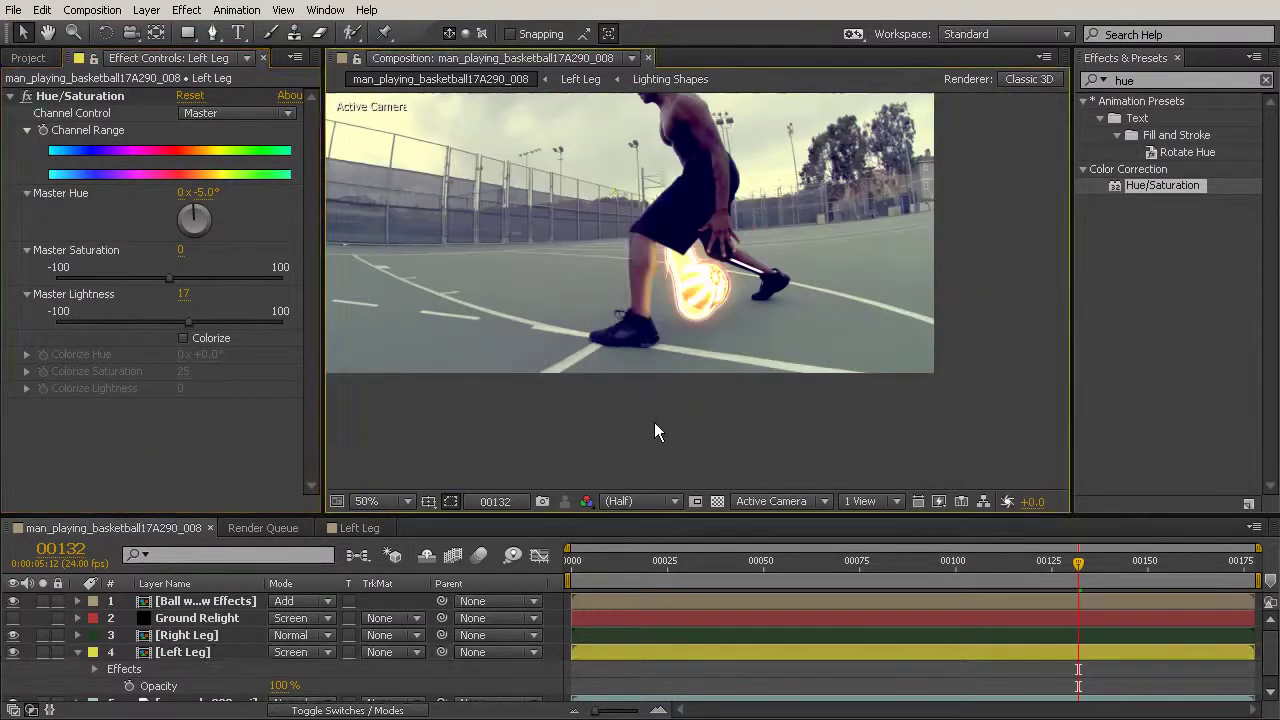
Collapse the Left Leg layer's properties and toggle its visibility to compare the shot with and without the leg light
{"action": "left_click", "coordinate": [138, 652]}
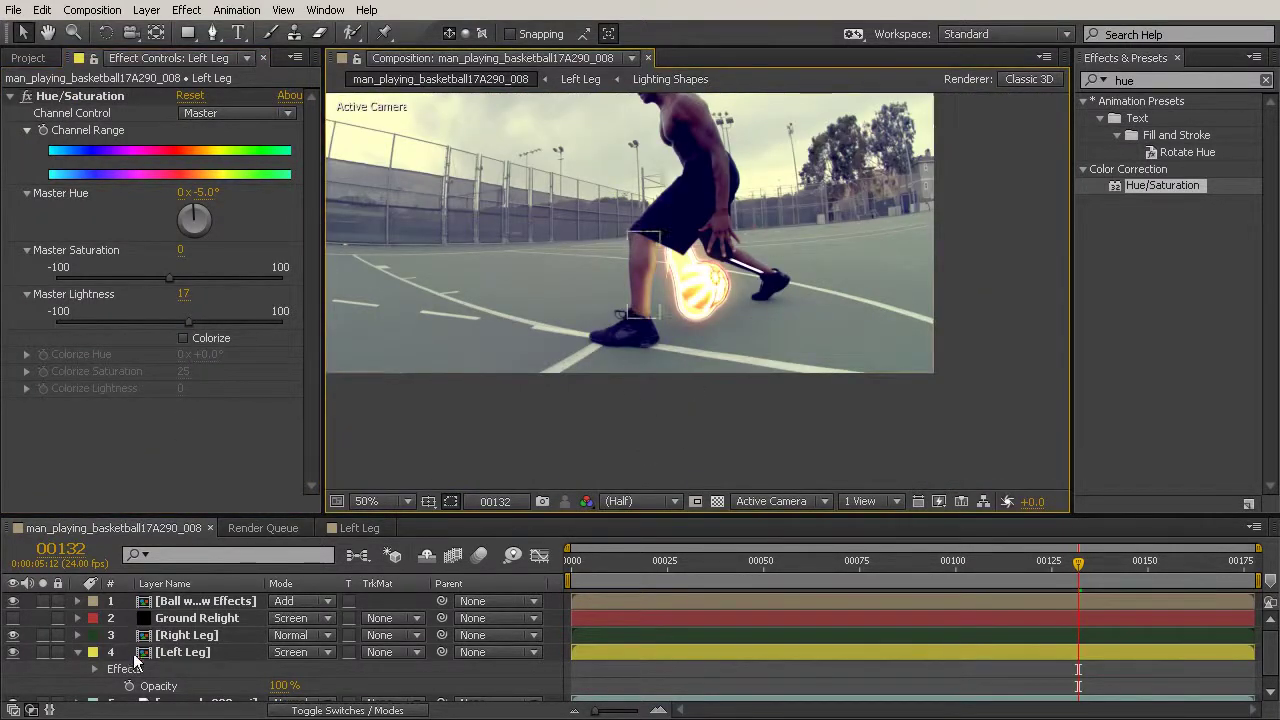
{"action": "left_click", "coordinate": [78, 652]}
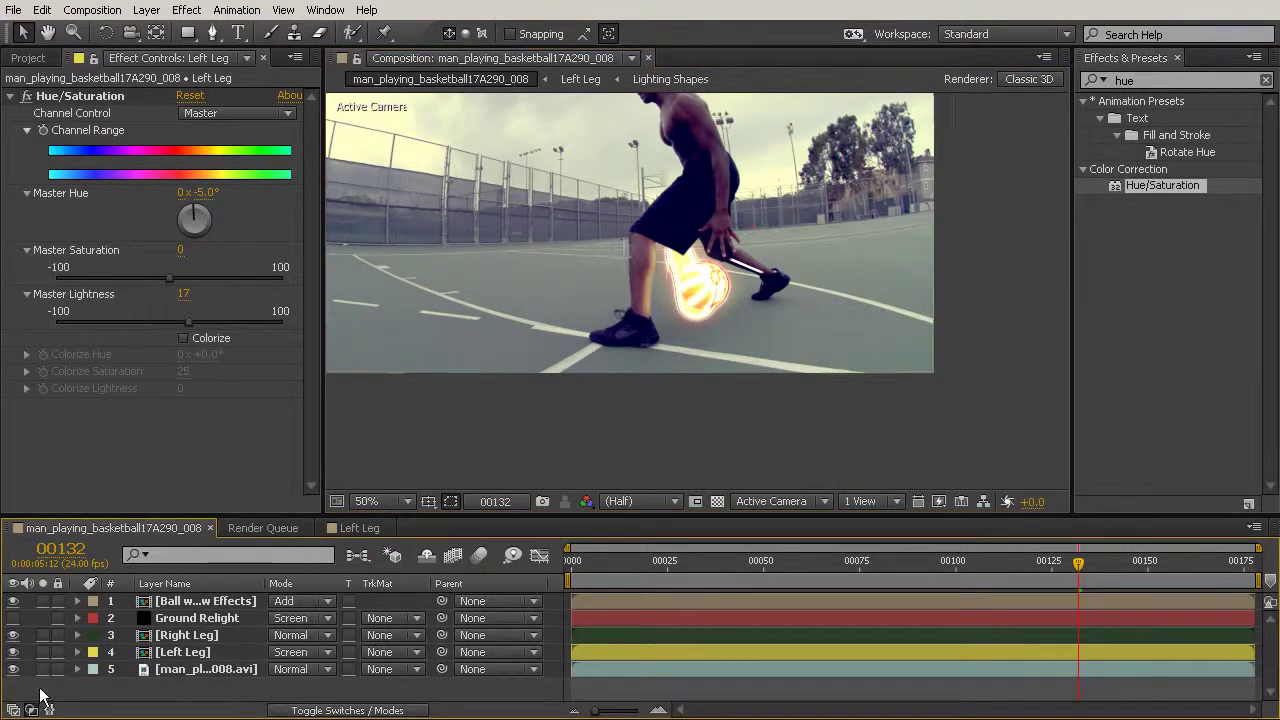
{"action": "left_click", "coordinate": [15, 653]}
{"action": "left_click", "coordinate": [14, 652]}
{"action": "left_click", "coordinate": [15, 652]}
{"action": "left_click", "coordinate": [15, 652]}
Keyframe the Left Leg layer's opacity from 0% at frame 70 to 85% at frame 110
{"action": "left_click_drag", "start_coordinate": [1081, 563], "coordinate": [840, 646]}
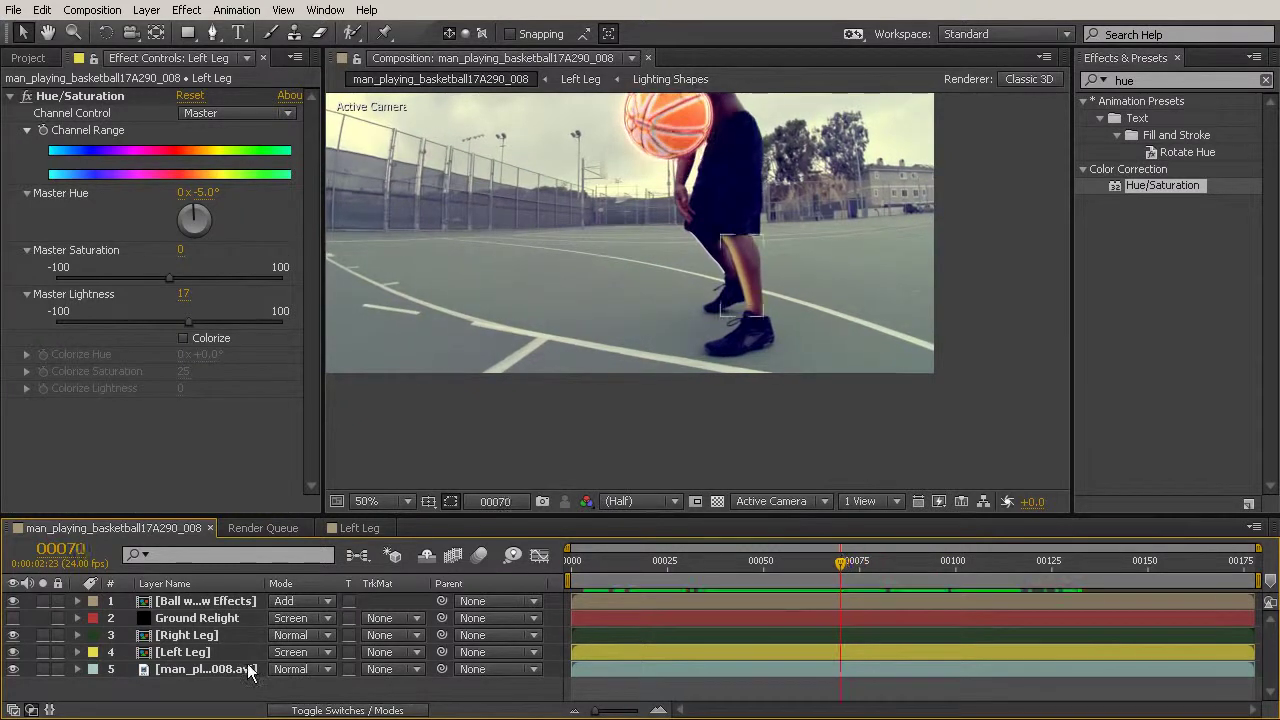
{"action": "left_click", "coordinate": [186, 650]}
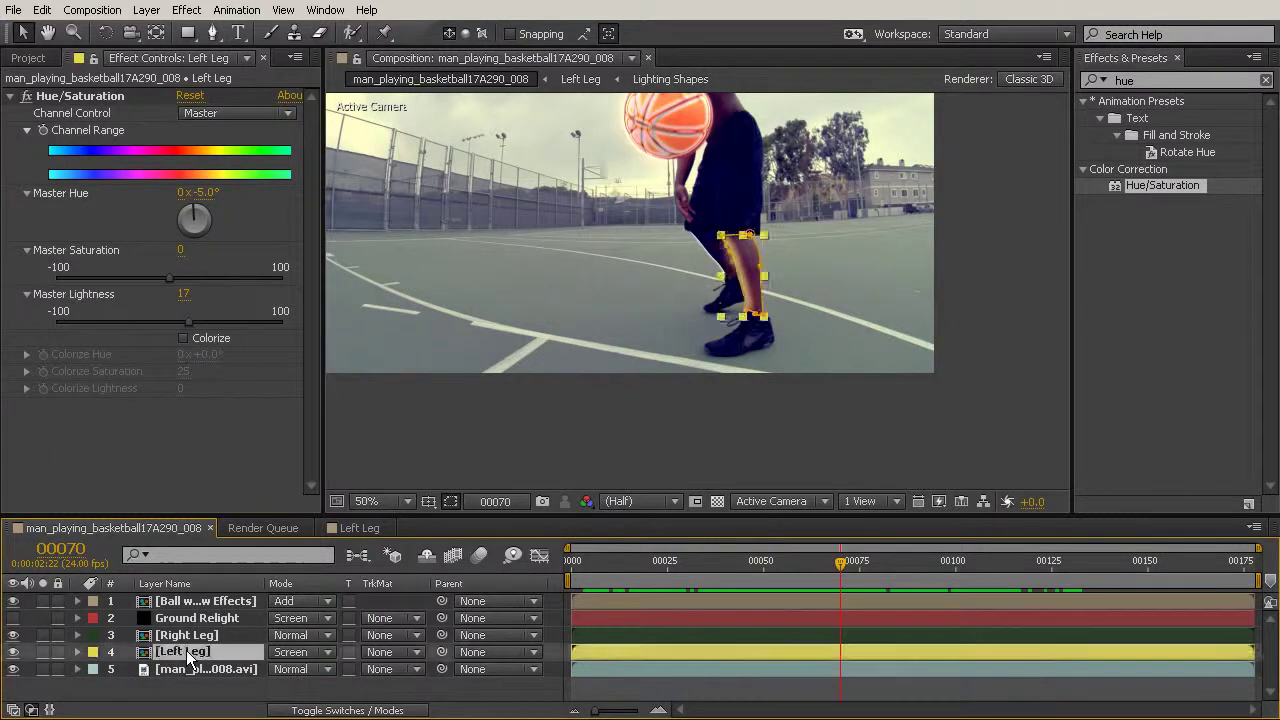
{"action": "key", "text": "t"}
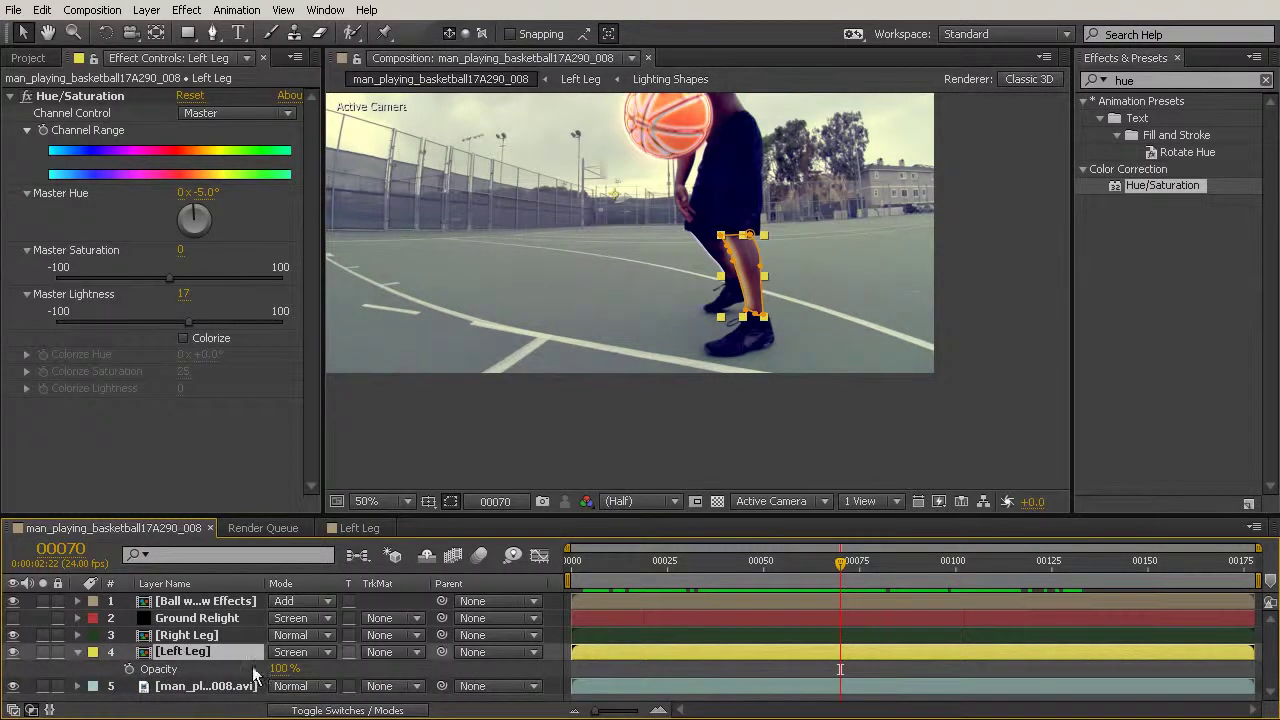
{"action": "left_click_drag", "start_coordinate": [284, 668], "coordinate": [140, 668]}
{"action": "left_click", "coordinate": [130, 668]}
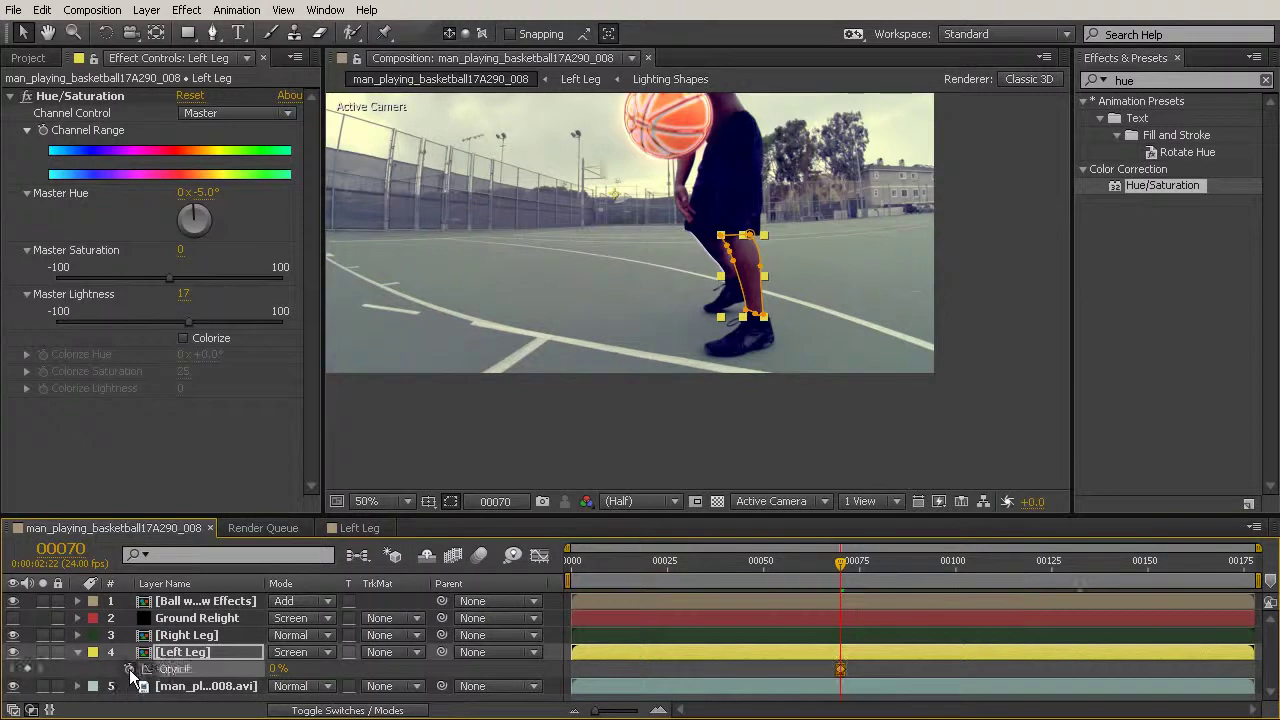
{"action": "left_click_drag", "start_coordinate": [838, 561], "coordinate": [988, 612]}
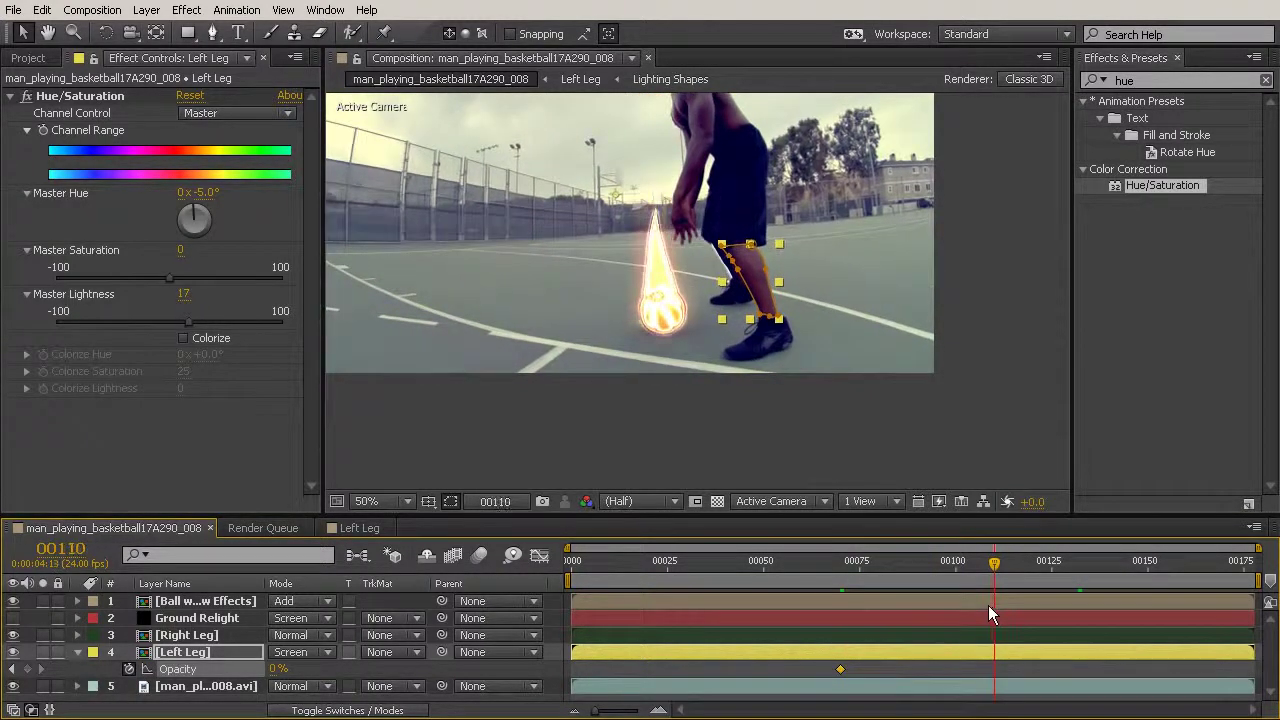
{"action": "left_click_drag", "start_coordinate": [278, 668], "coordinate": [401, 667]}
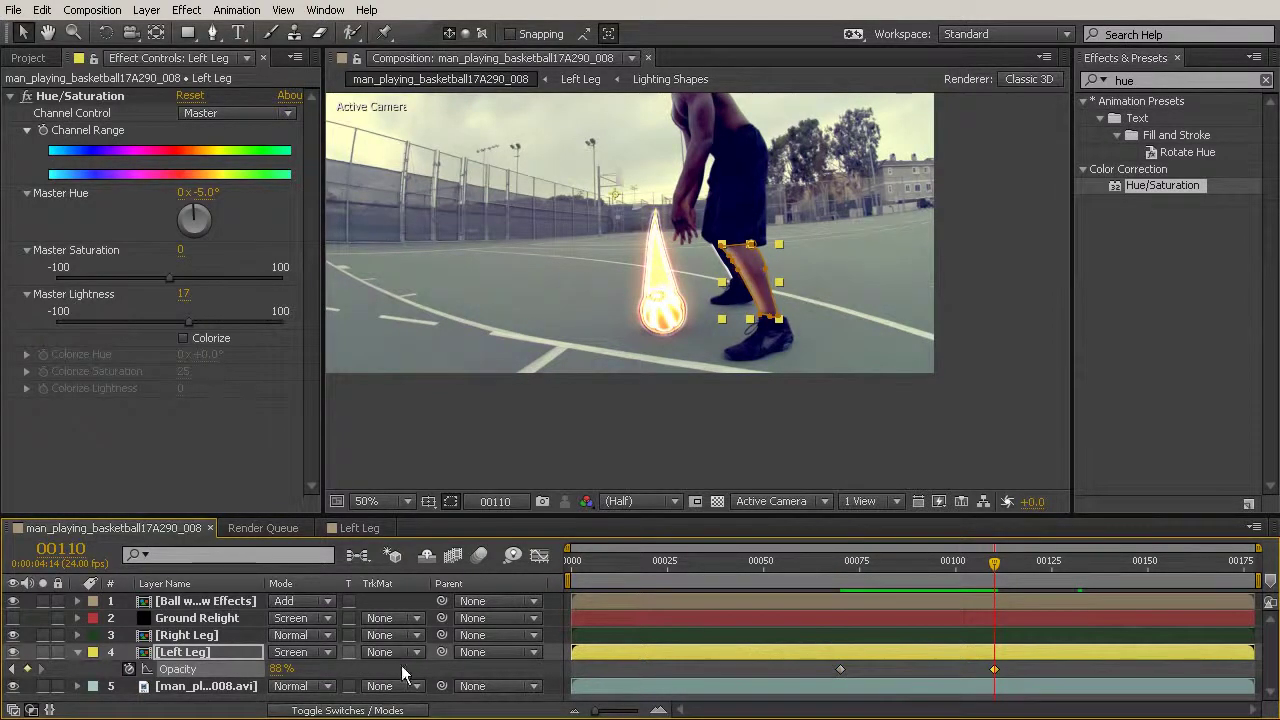
Hold the Left Leg layer's opacity at 85% with a keyframe at frame 126 and raise it to 100% at frame 130
{"action": "left_click_drag", "start_coordinate": [841, 564], "coordinate": [1055, 616]}
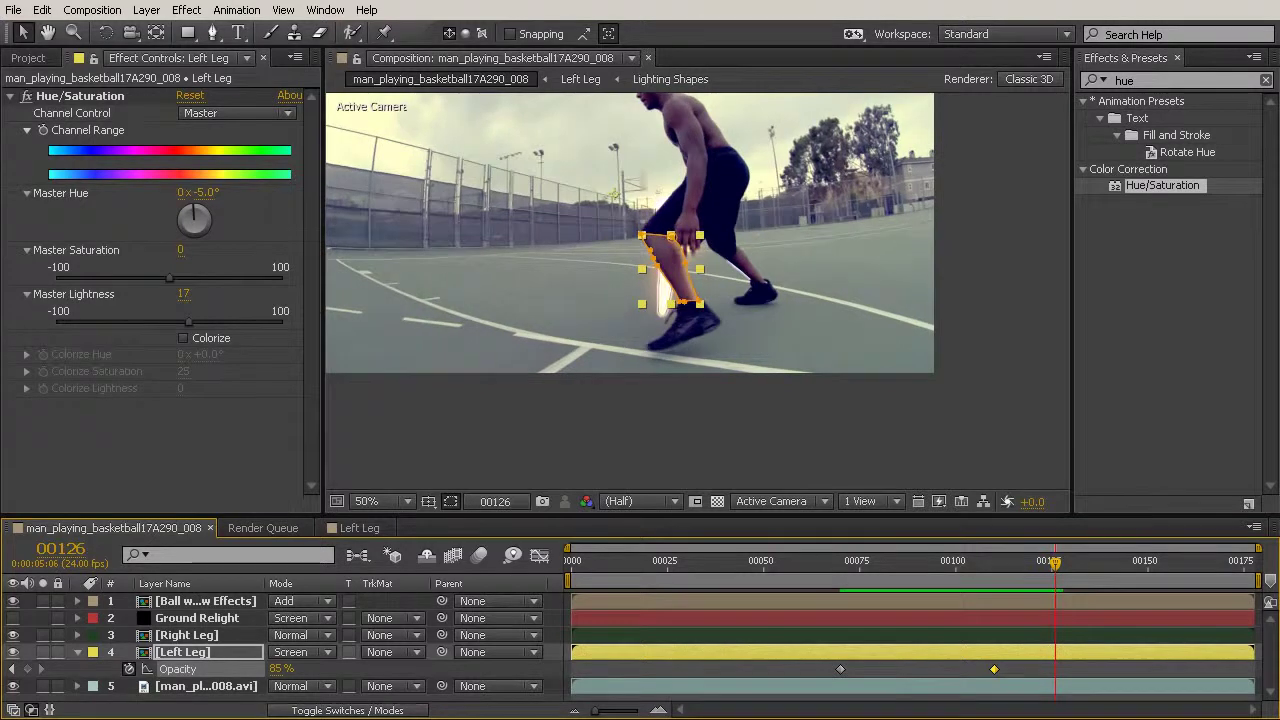
{"action": "left_click_drag", "start_coordinate": [1068, 568], "coordinate": [1072, 561]}
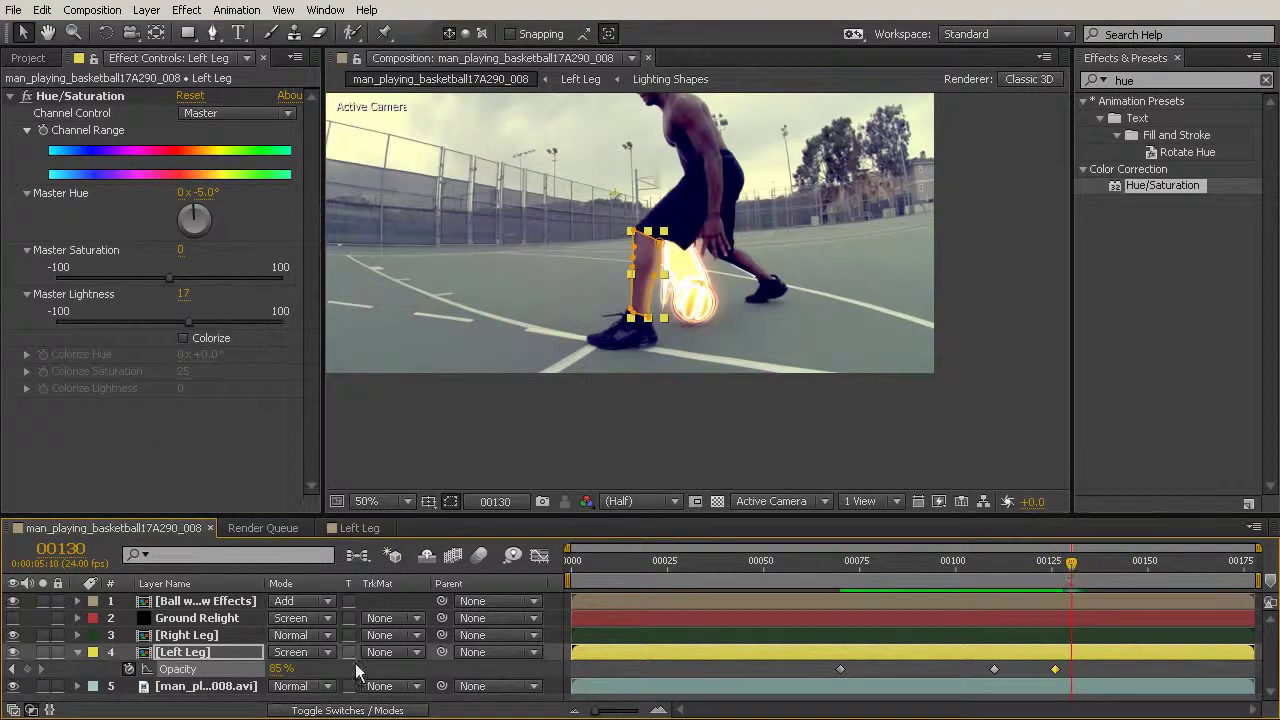
{"action": "left_click_drag", "start_coordinate": [283, 668], "coordinate": [318, 680]}
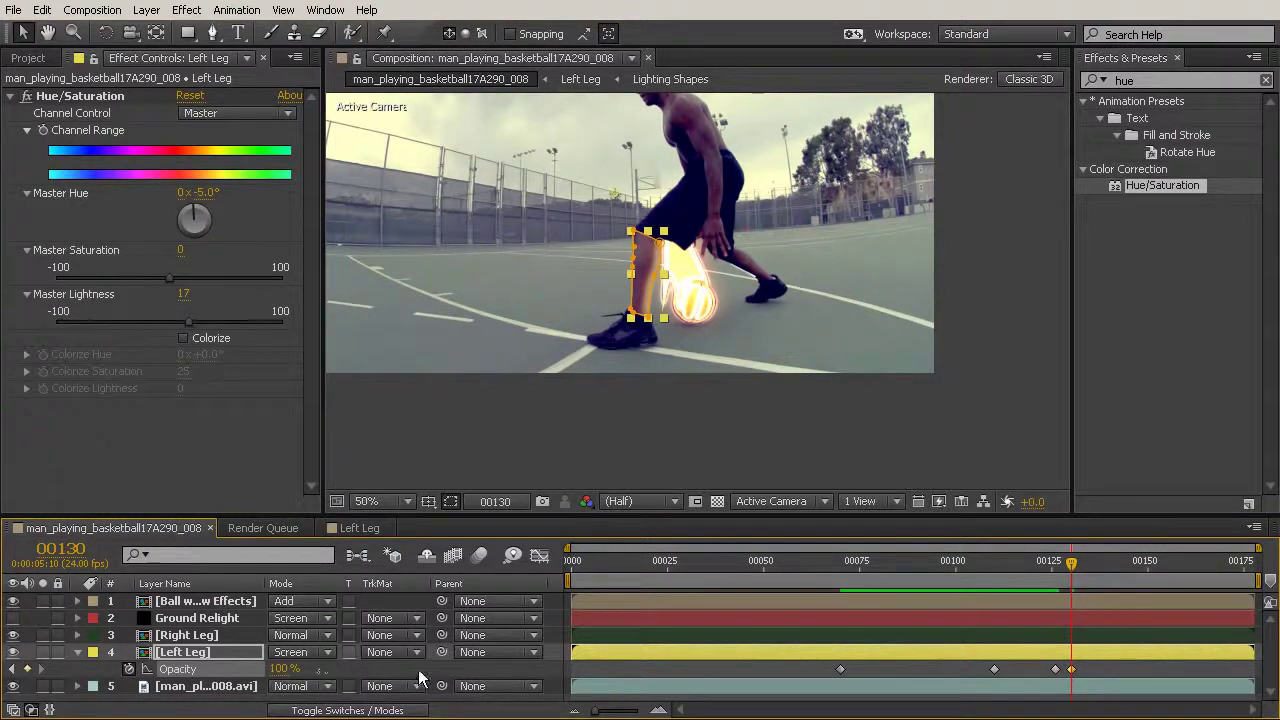
Hold the Left Leg layer's opacity at 100% with a keyframe at about frame 156 and lower it at about frame 163
{"action": "left_click_drag", "start_coordinate": [1072, 566], "coordinate": [1167, 585]}
{"action": "left_click", "coordinate": [28, 669]}
{"action": "left_click_drag", "start_coordinate": [1170, 570], "coordinate": [1197, 570]}
{"action": "left_click_drag", "start_coordinate": [282, 668], "coordinate": [228, 667]}
Keyframe the Left Leg layer's opacity to 78% at frame 167 and 100% at frame 173
{"action": "left_click_drag", "start_coordinate": [1198, 563], "coordinate": [1206, 563]}
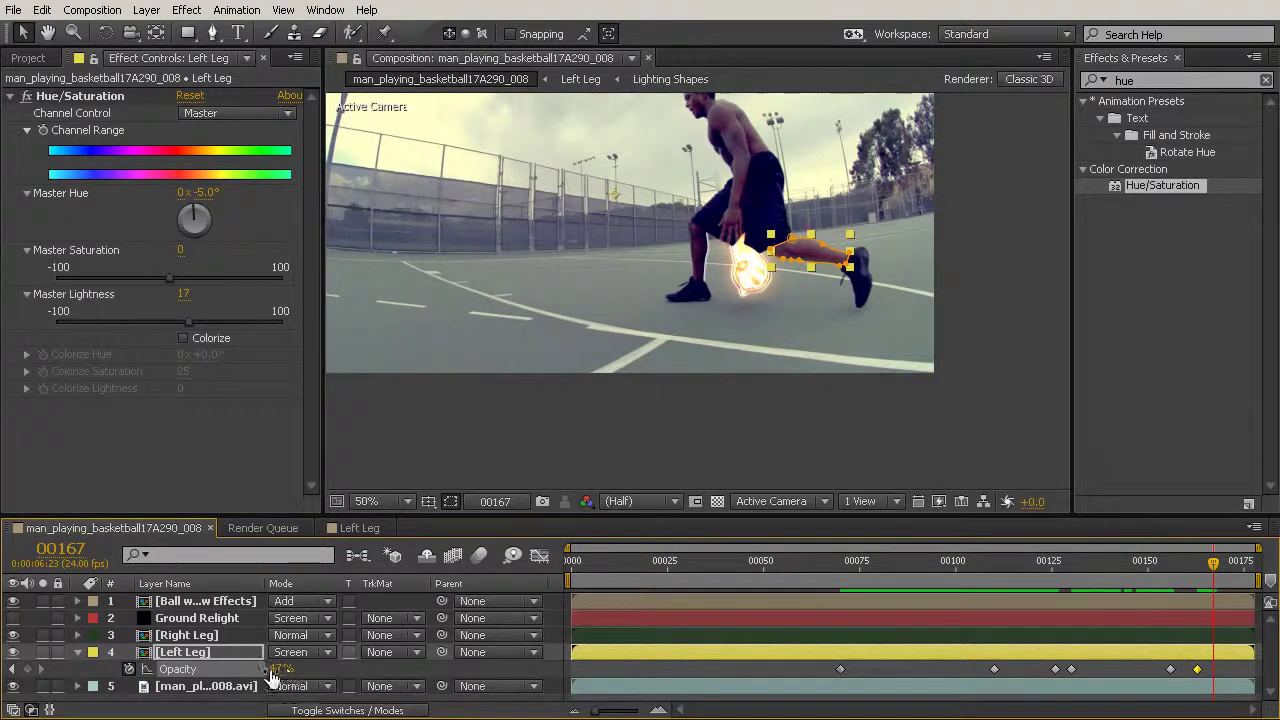
{"action": "left_click_drag", "start_coordinate": [281, 668], "coordinate": [312, 668]}
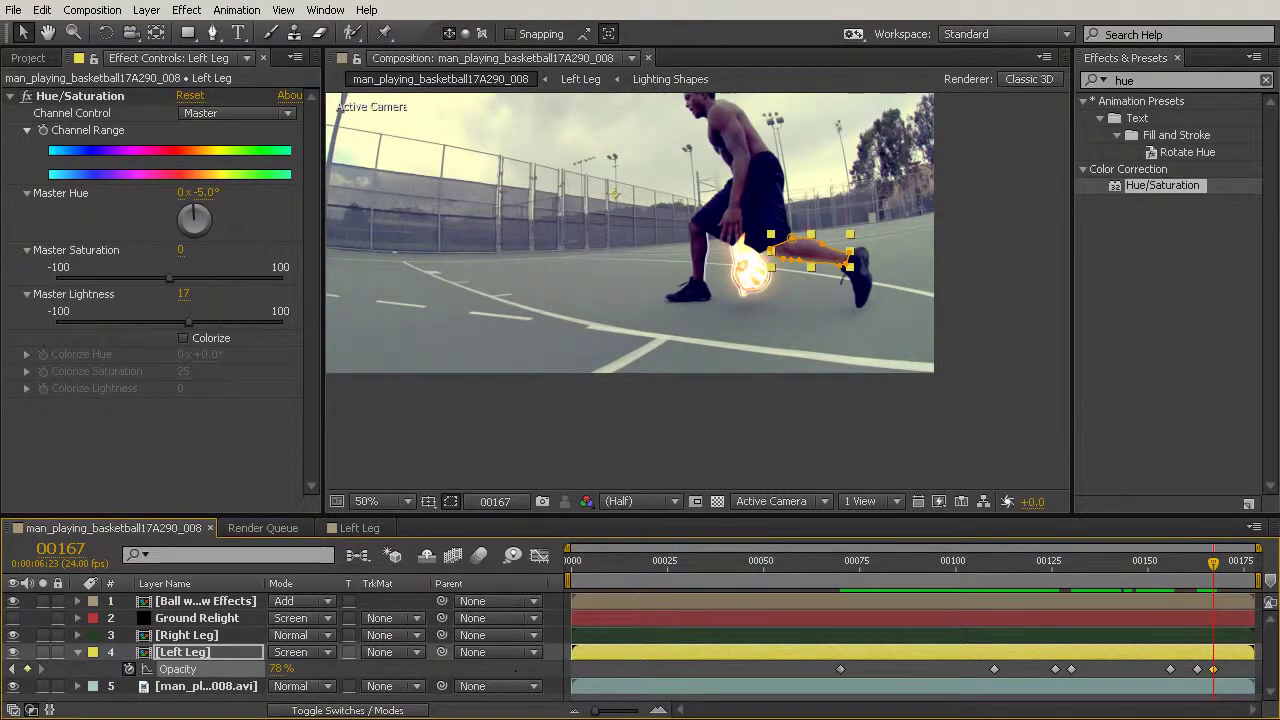
{"action": "left_click_drag", "start_coordinate": [1219, 563], "coordinate": [1240, 571]}
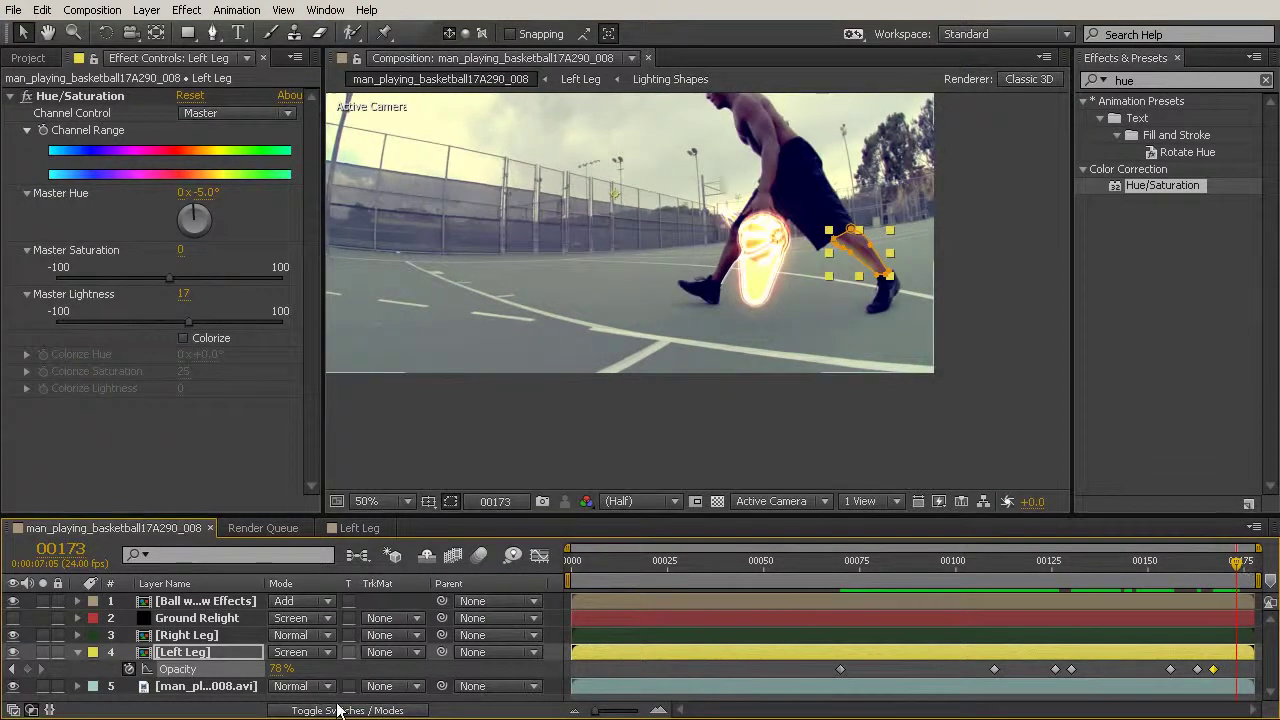
{"action": "left_click_drag", "start_coordinate": [281, 672], "coordinate": [303, 672]}
{"action": "left_click_drag", "start_coordinate": [1220, 563], "coordinate": [1252, 655]}
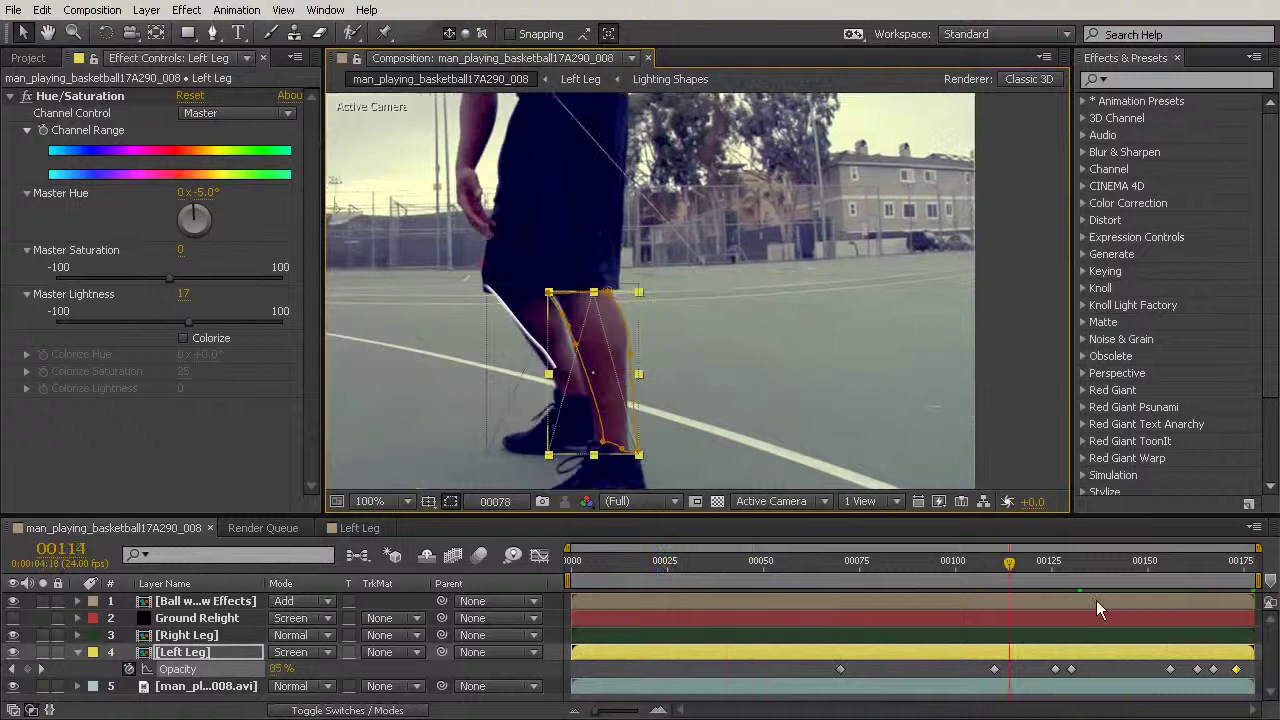
Keyframe the Right Leg layer's opacity from 0% at frame 70 to 60% at frame 110, and check the shot up to frame 175
{"action": "left_click_drag", "start_coordinate": [1177, 578], "coordinate": [841, 631]}
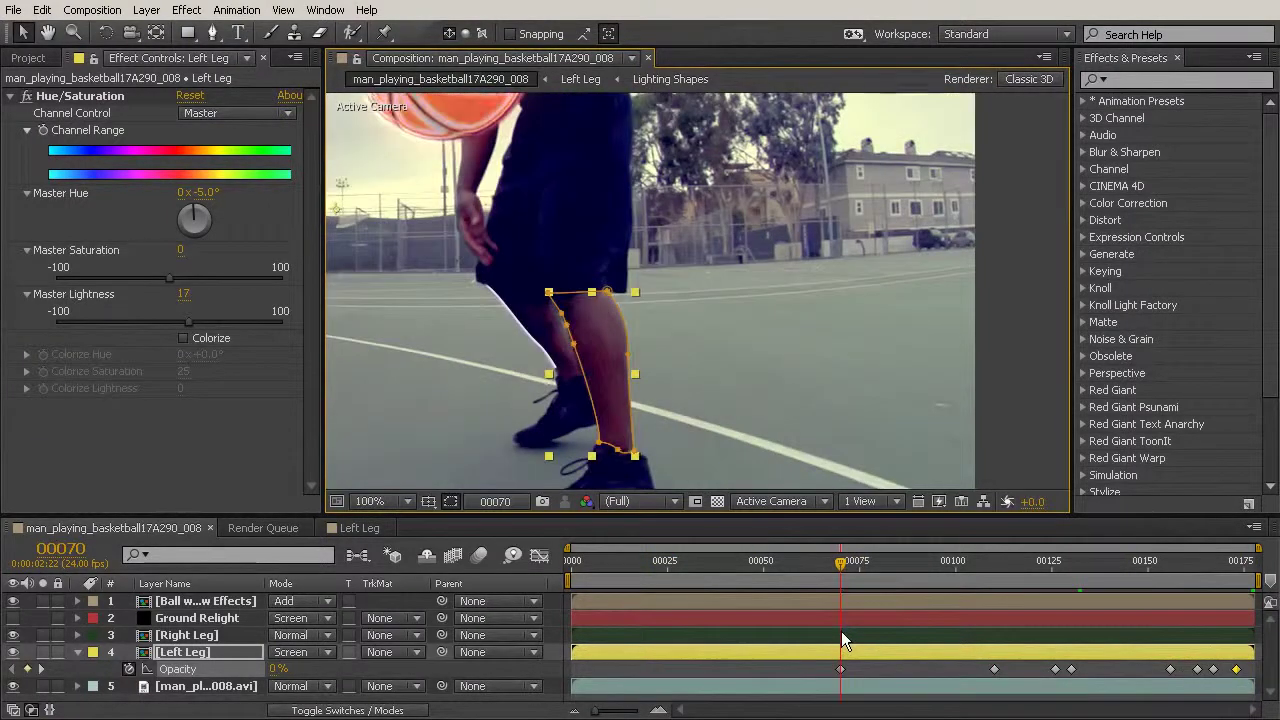
{"action": "left_click", "coordinate": [172, 635]}
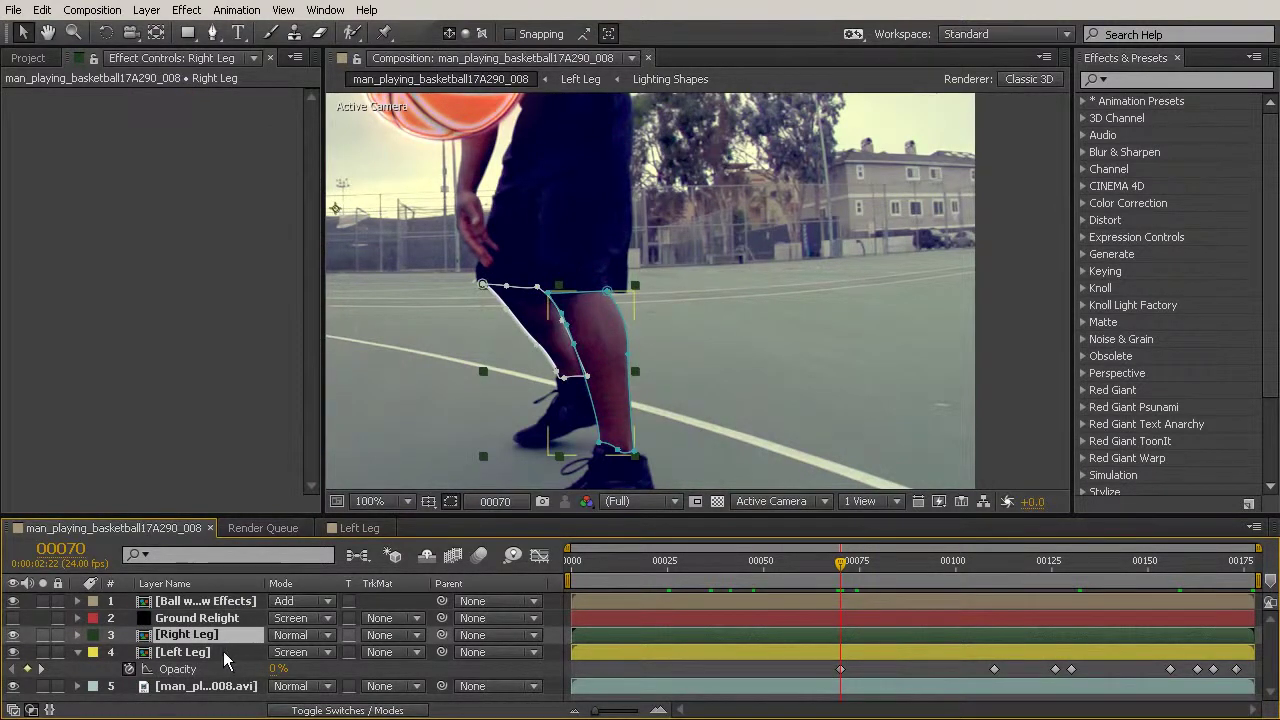
{"action": "key", "text": "alt+shift+t"}
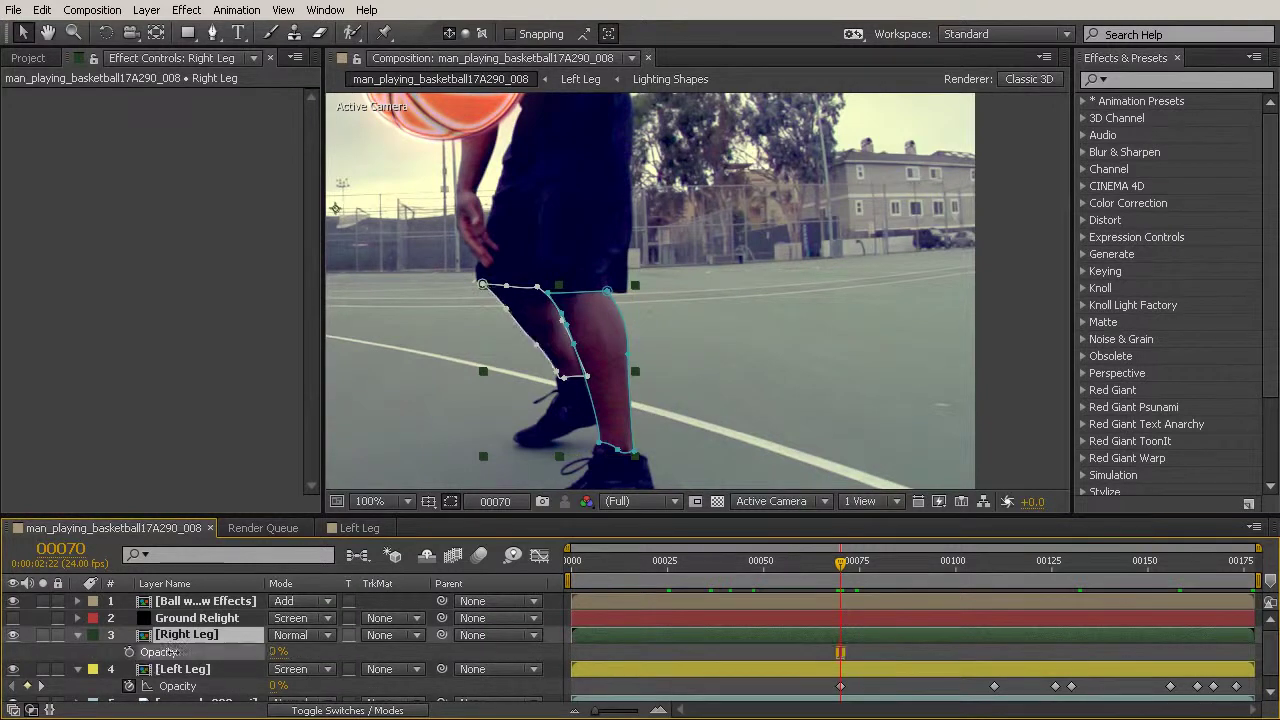
{"action": "left_click_drag", "start_coordinate": [212, 652], "coordinate": [80, 662]}
{"action": "left_click_drag", "start_coordinate": [953, 563], "coordinate": [994, 563]}
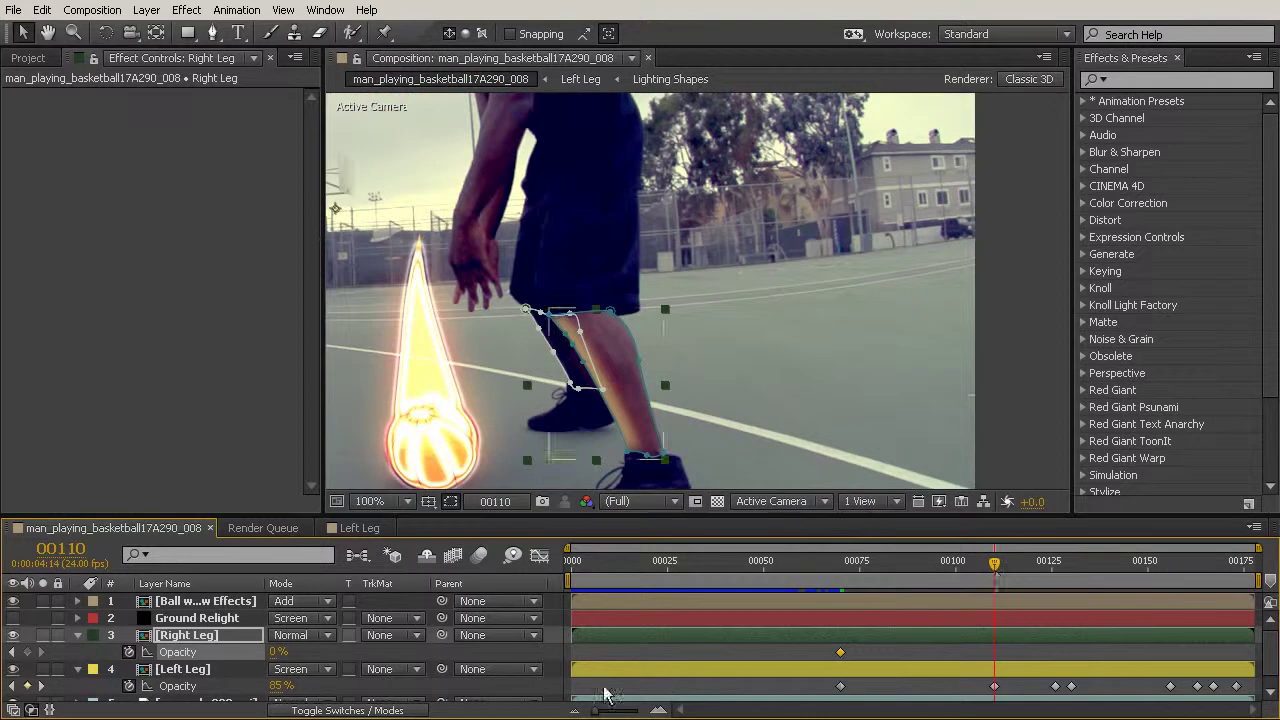
{"action": "left_click_drag", "start_coordinate": [275, 652], "coordinate": [349, 652]}
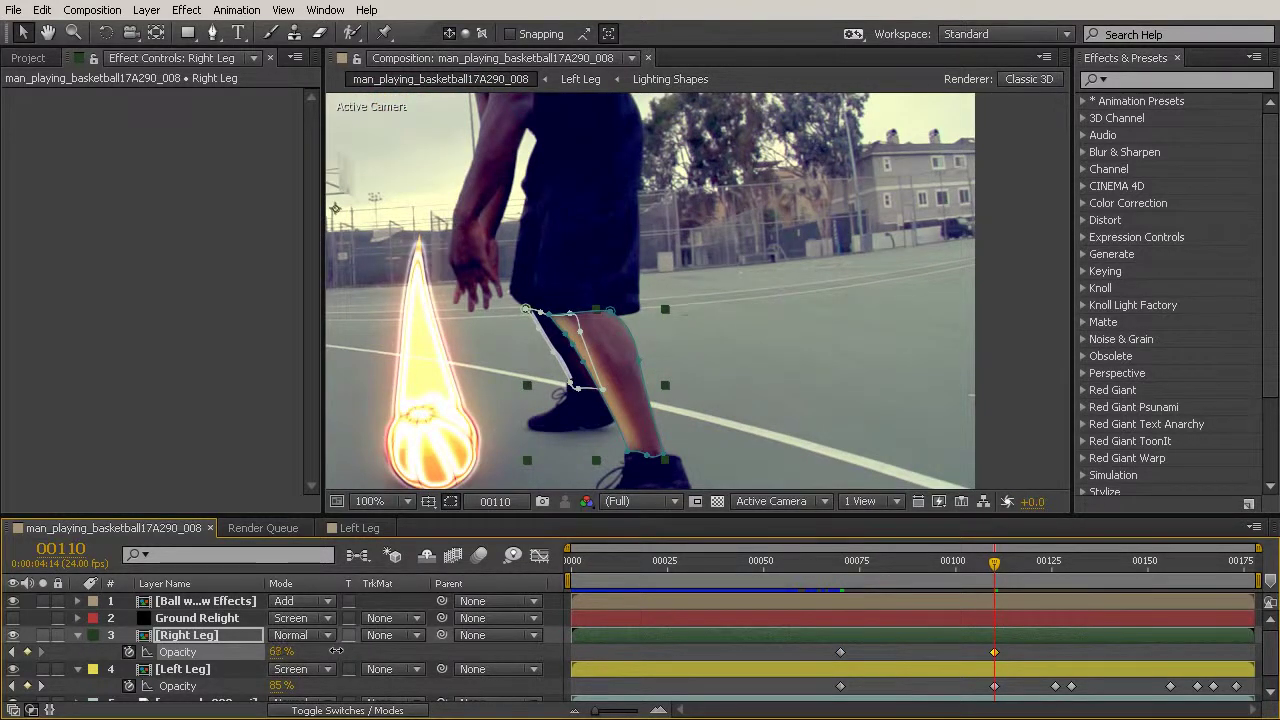
{"action": "left_click_drag", "start_coordinate": [329, 651], "coordinate": [321, 652]}
{"action": "left_click_drag", "start_coordinate": [838, 565], "coordinate": [1250, 630]}
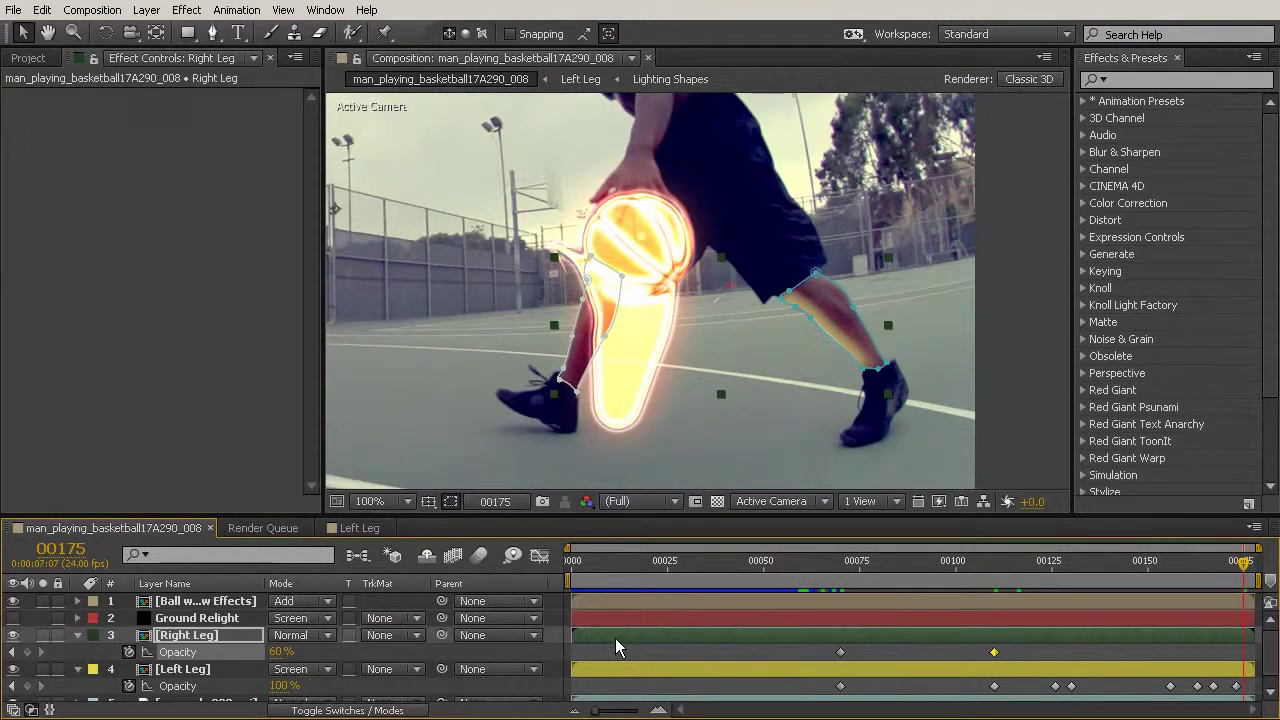
Open the Right Leg composition, enlarge the timeline area and duplicate Shape Layer 1 twice
{"action": "double_click", "coordinate": [207, 641]}
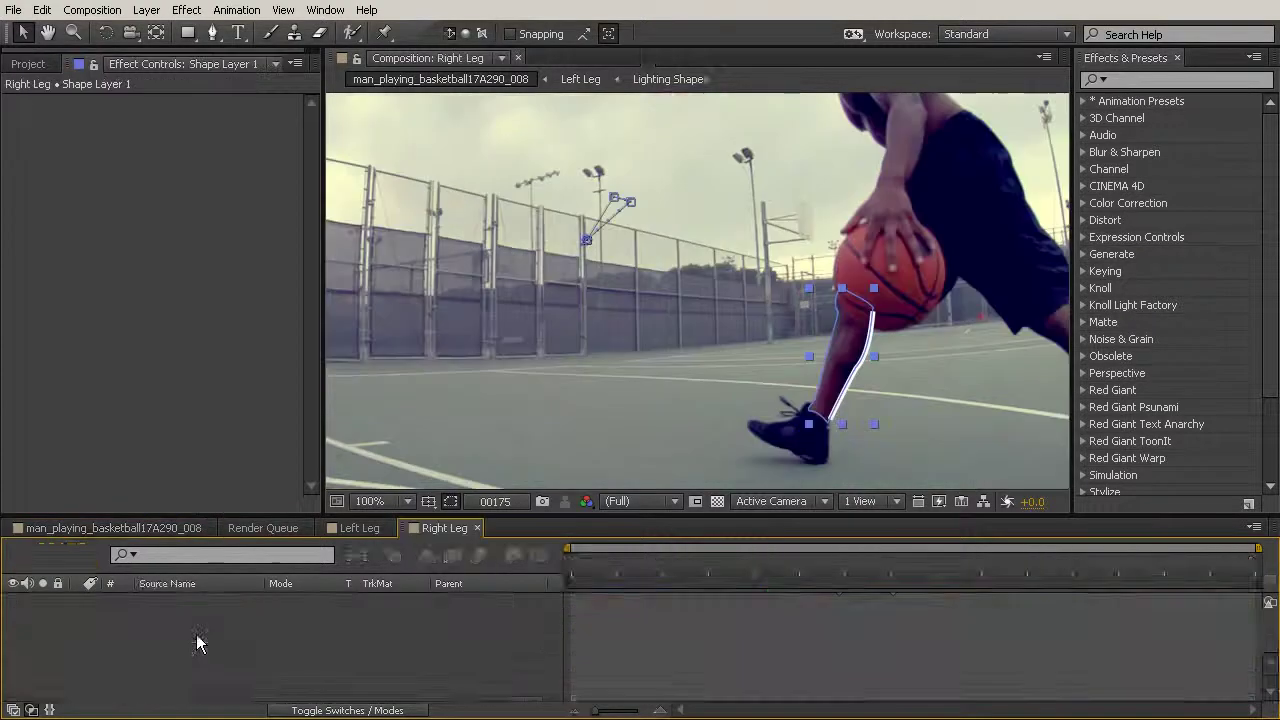
{"action": "left_click_drag", "start_coordinate": [319, 516], "coordinate": [322, 418]}
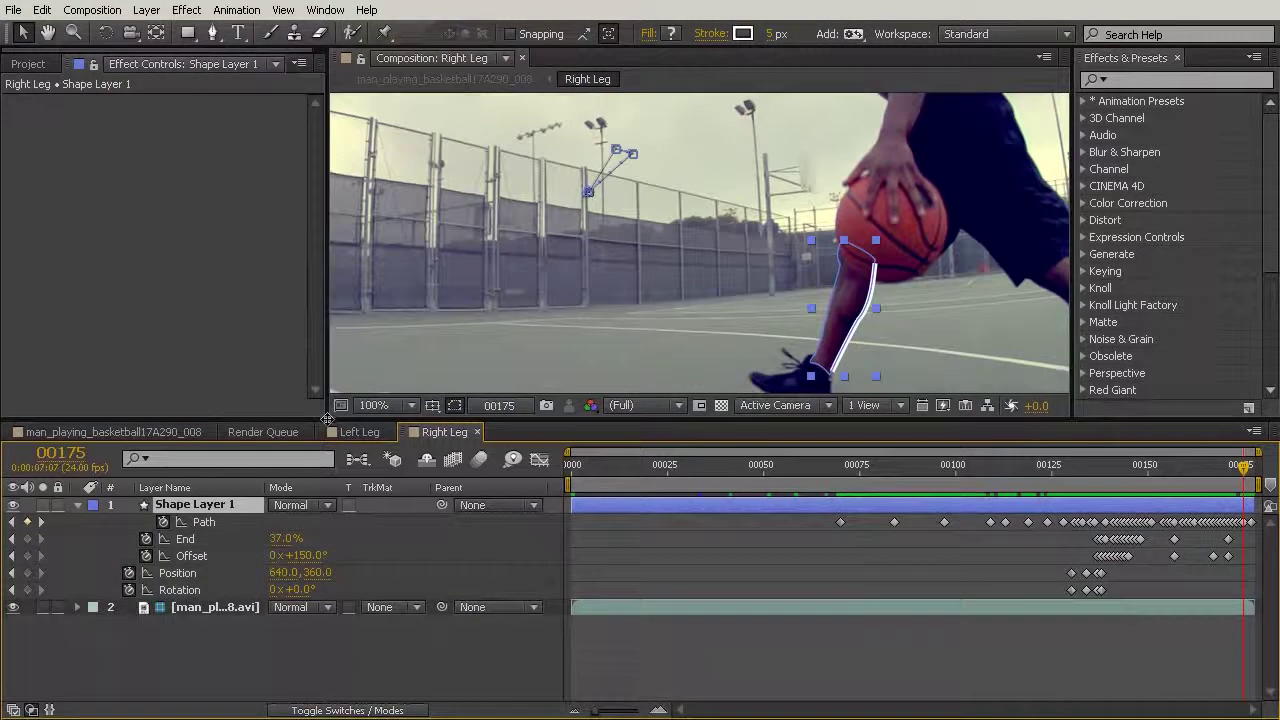
{"action": "key", "text": "Return"}
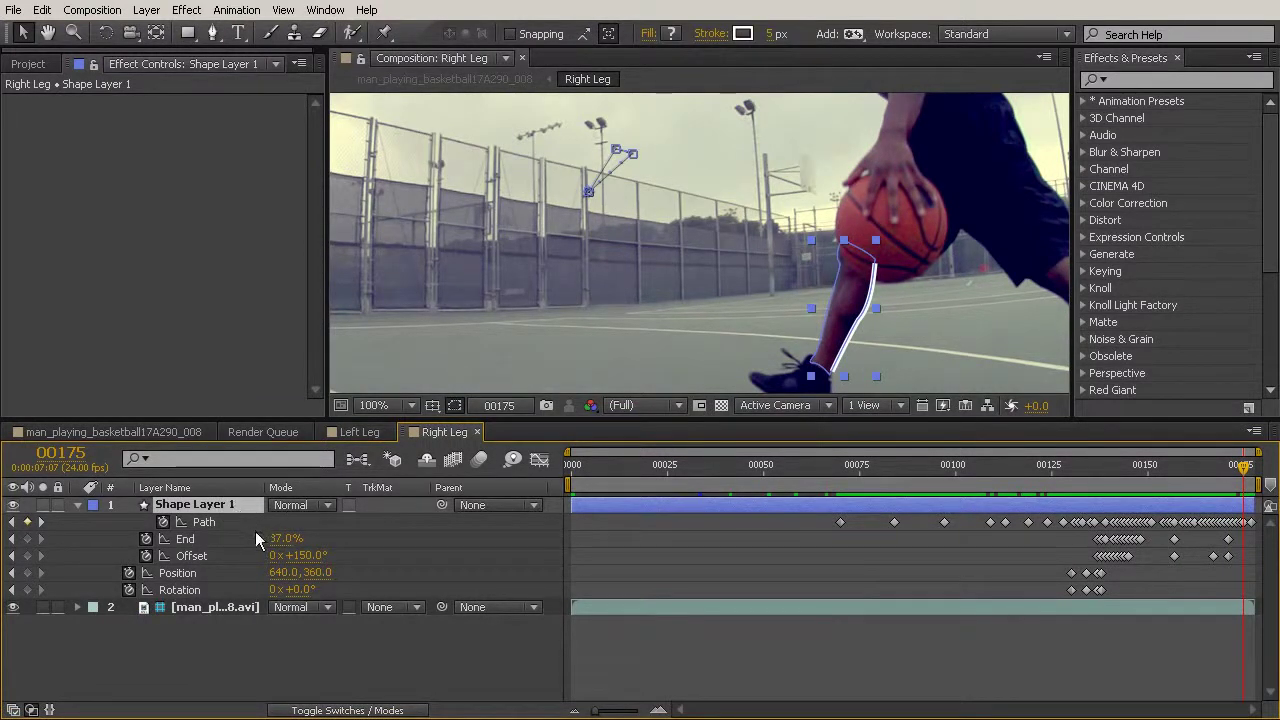
{"action": "key", "text": "ctrl+d"}
{"action": "key", "text": "ctrl+d"}
Set Shape Layer 1's stroke colour to orange FF6000 in the Right Leg composition
{"action": "left_click", "coordinate": [226, 540]}
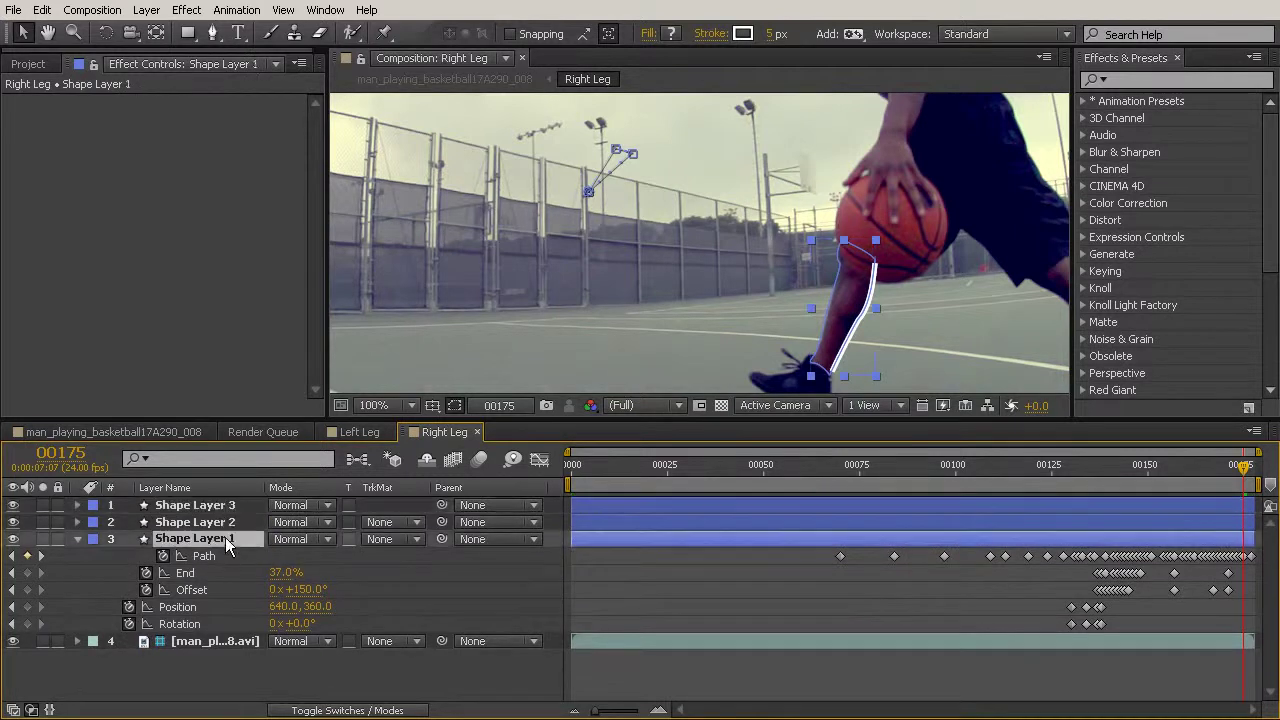
{"action": "left_click", "coordinate": [744, 33]}
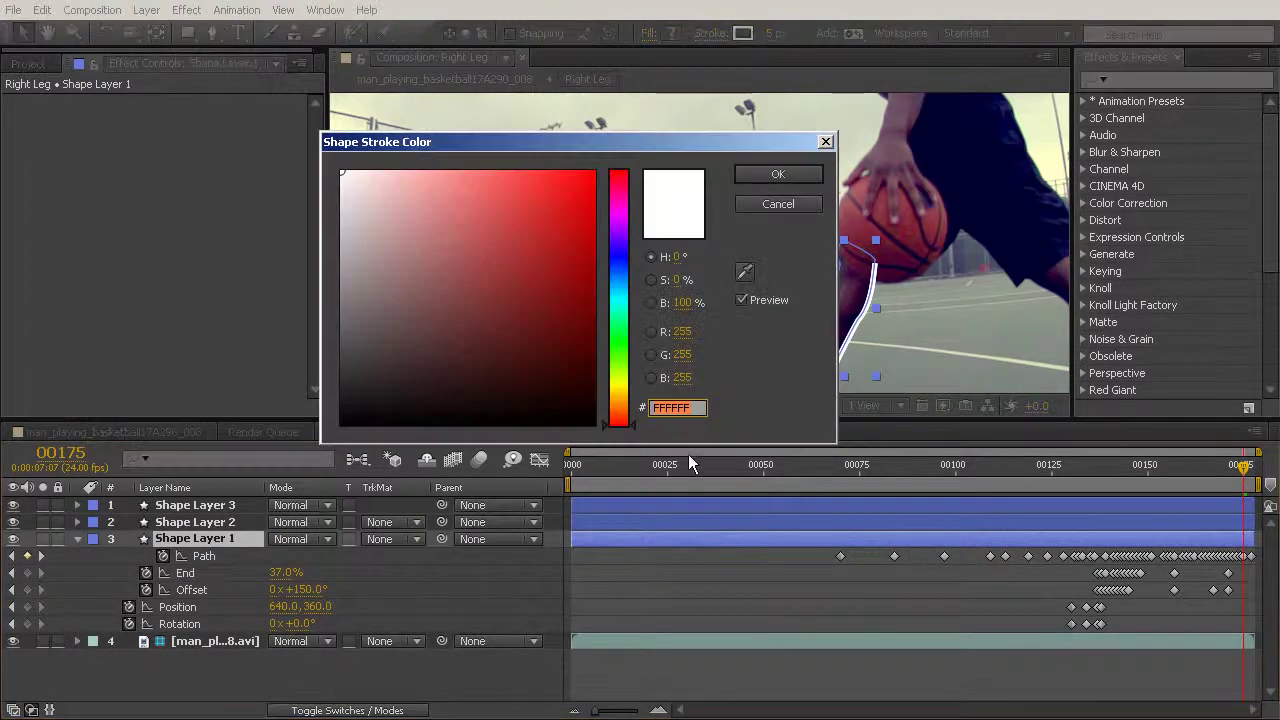
{"action": "type", "text": "FF"}
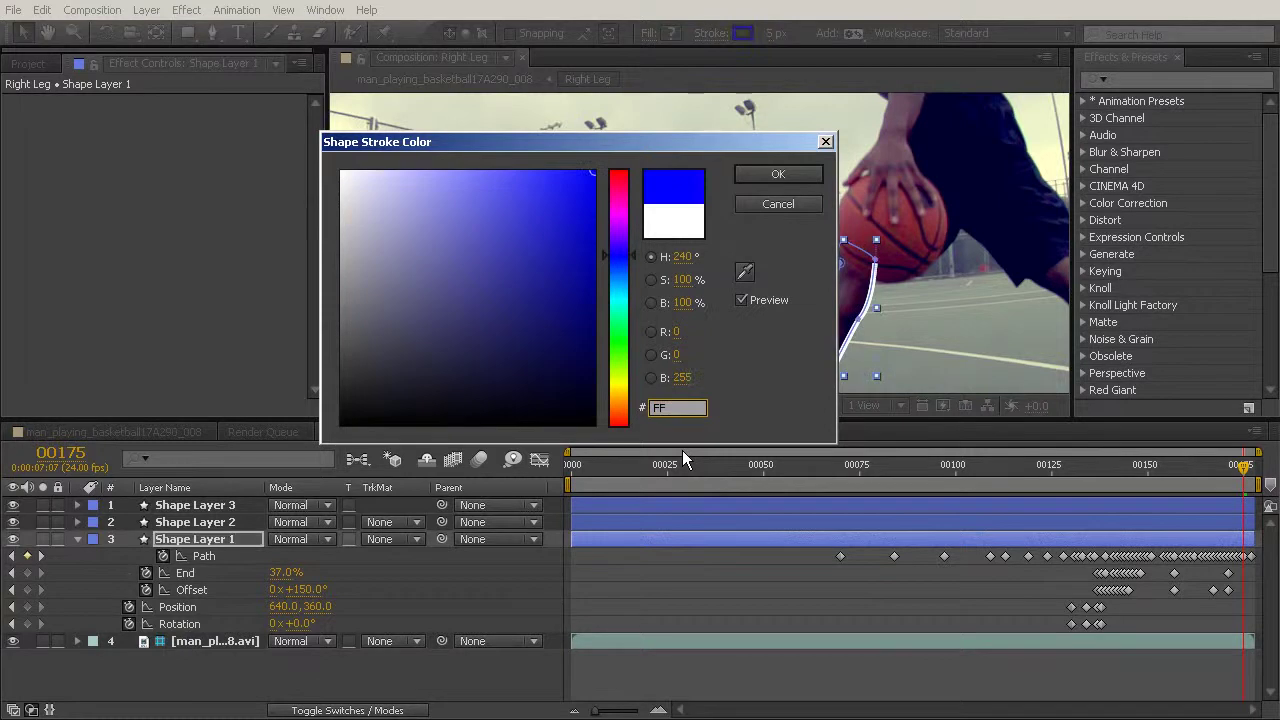
{"action": "type", "text": "600"}
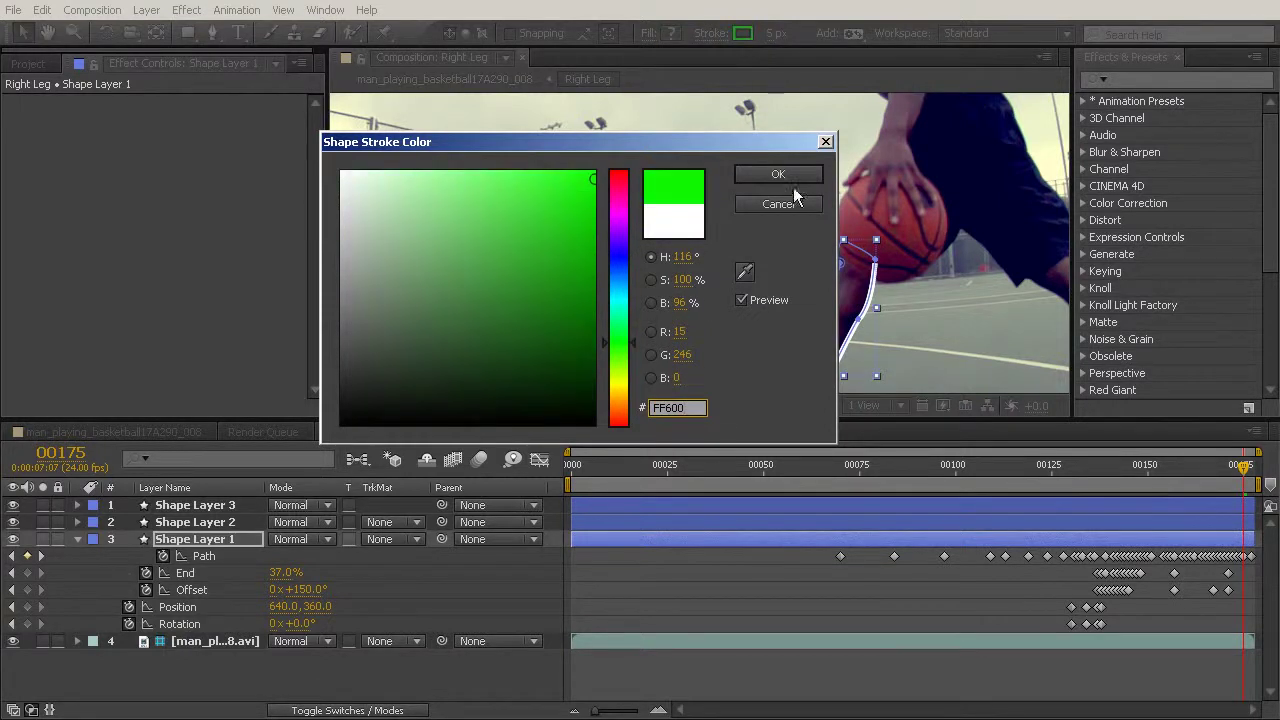
{"action": "left_click", "coordinate": [775, 174]}
{"action": "left_click", "coordinate": [745, 35]}
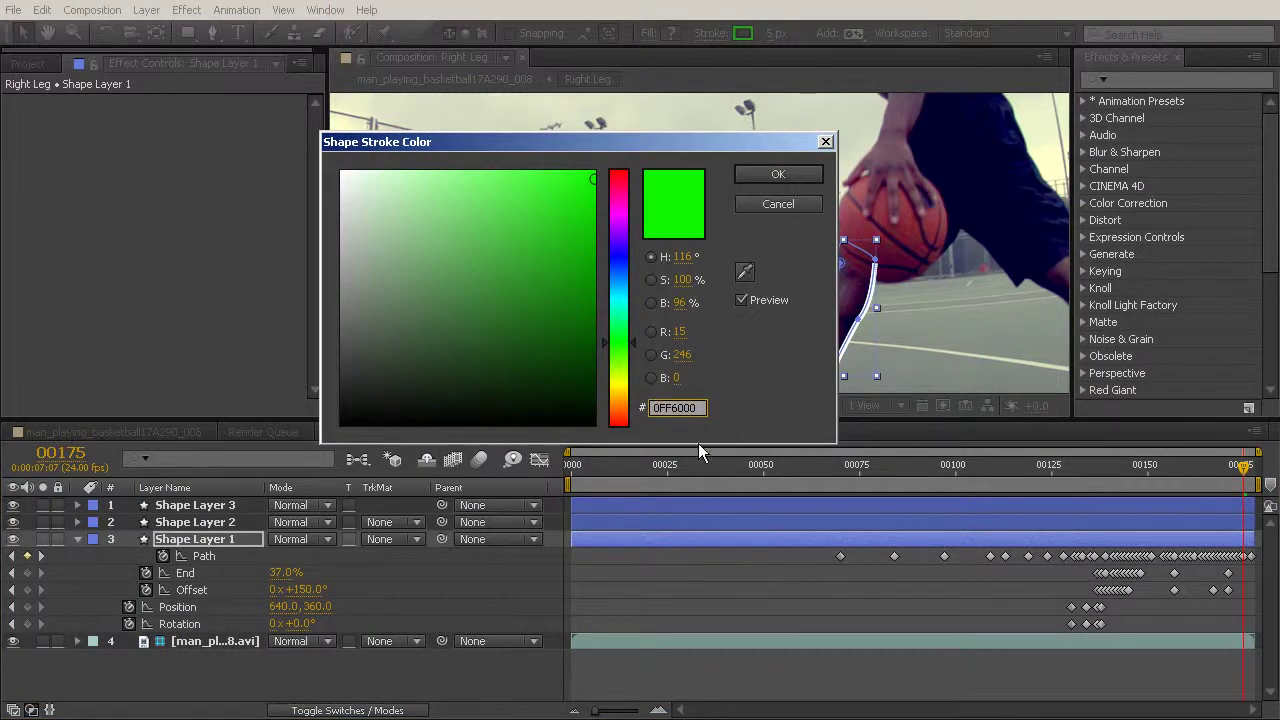
{"action": "key", "text": "Return"}
{"action": "key", "text": "Return"}
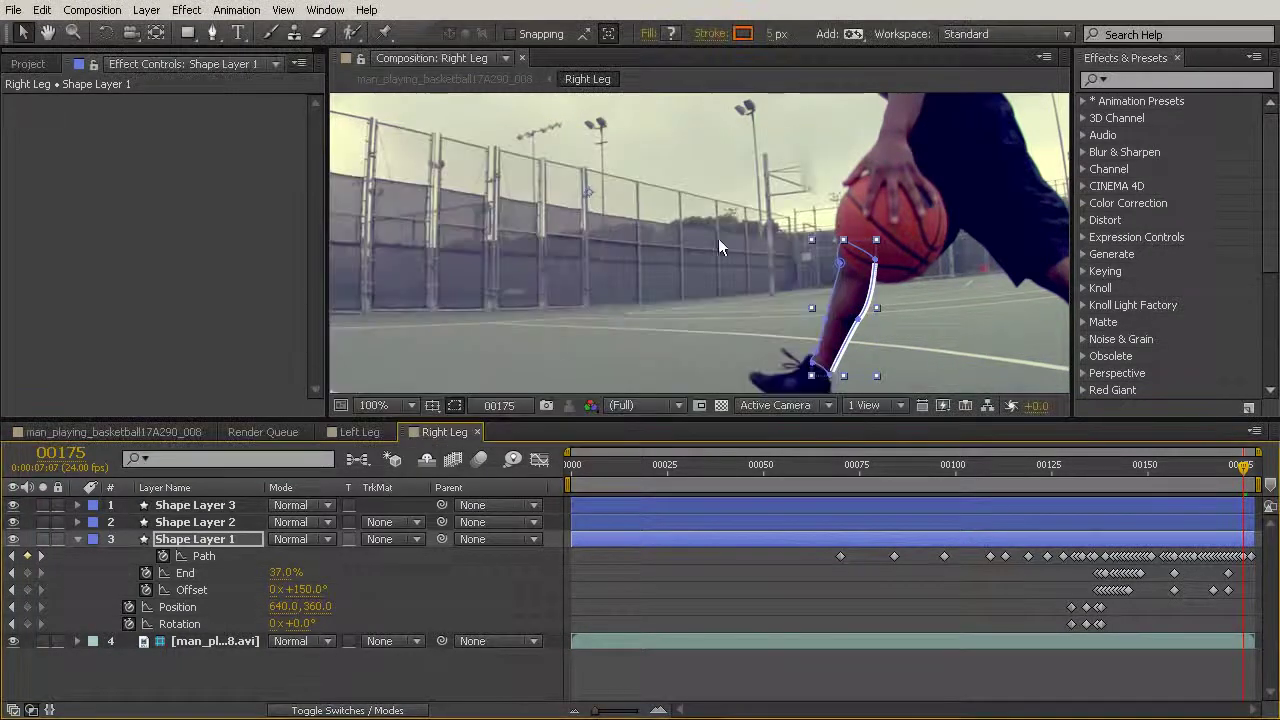
Set Shape Layer 2's stroke colour to yellow FFDE00 and adjust its stroke width
{"action": "left_click", "coordinate": [226, 522]}
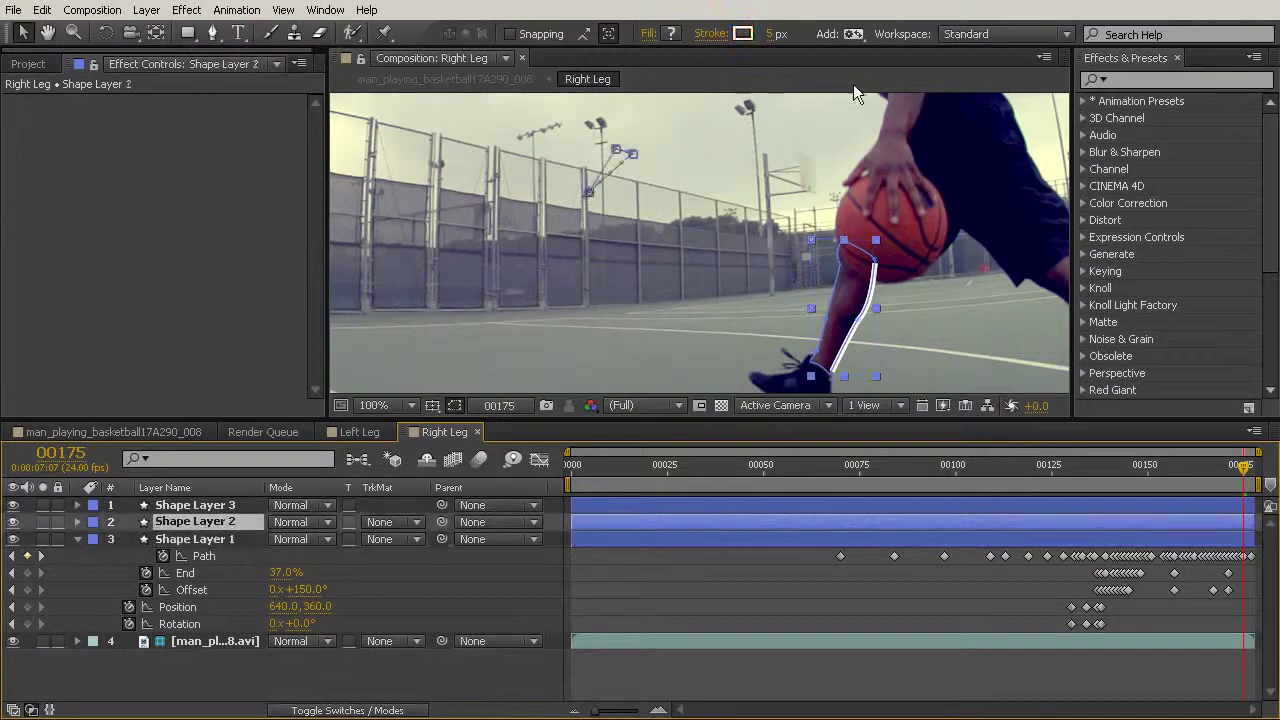
{"action": "left_click", "coordinate": [746, 35]}
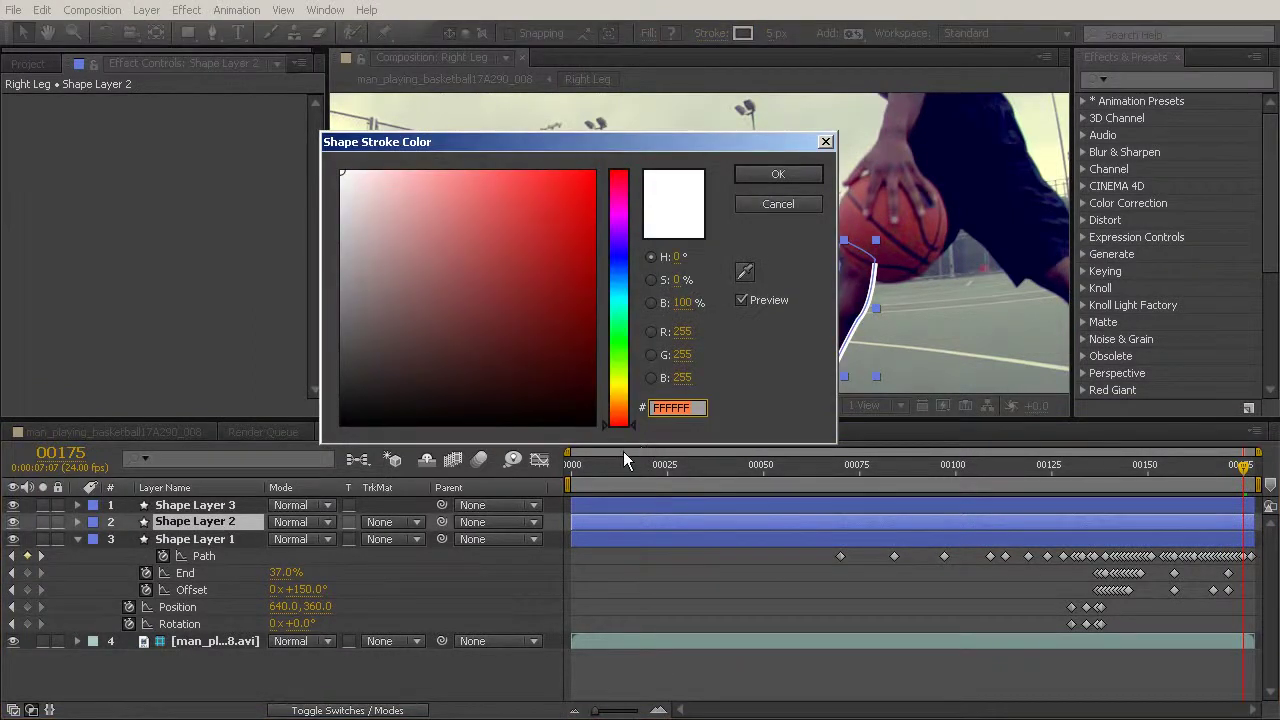
{"action": "type", "text": "FFDE"}
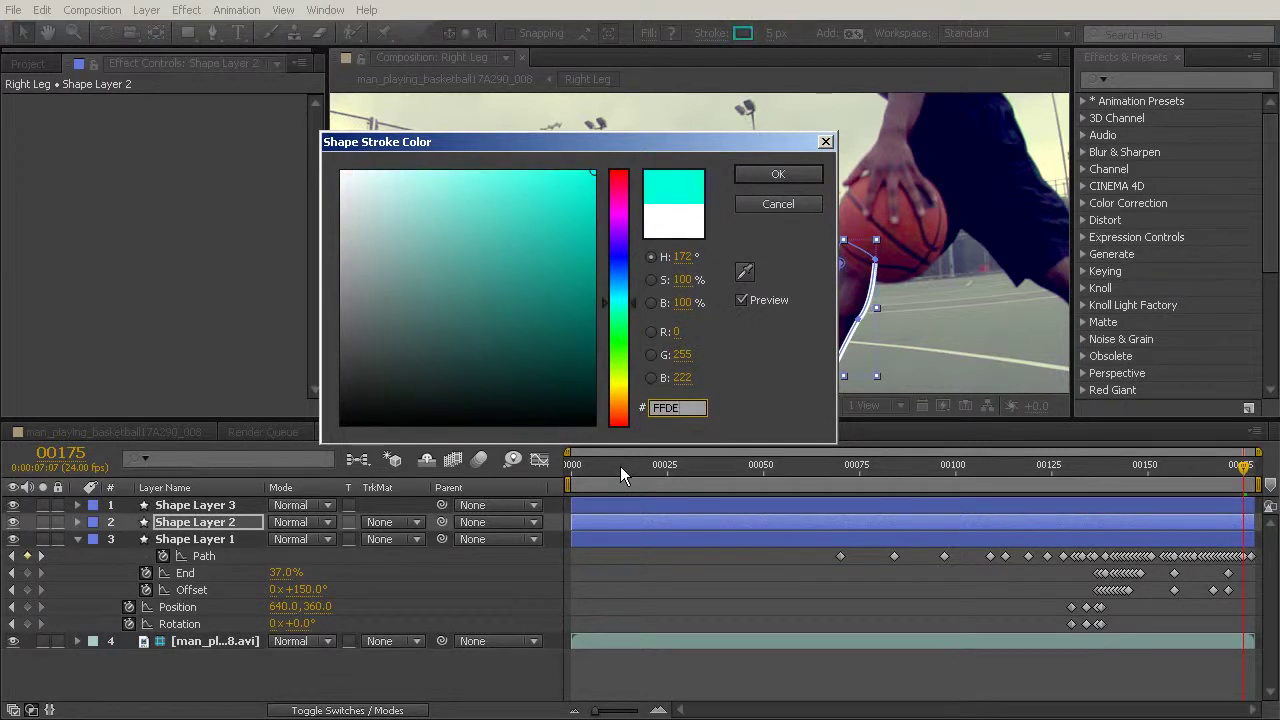
{"action": "type", "text": "00"}
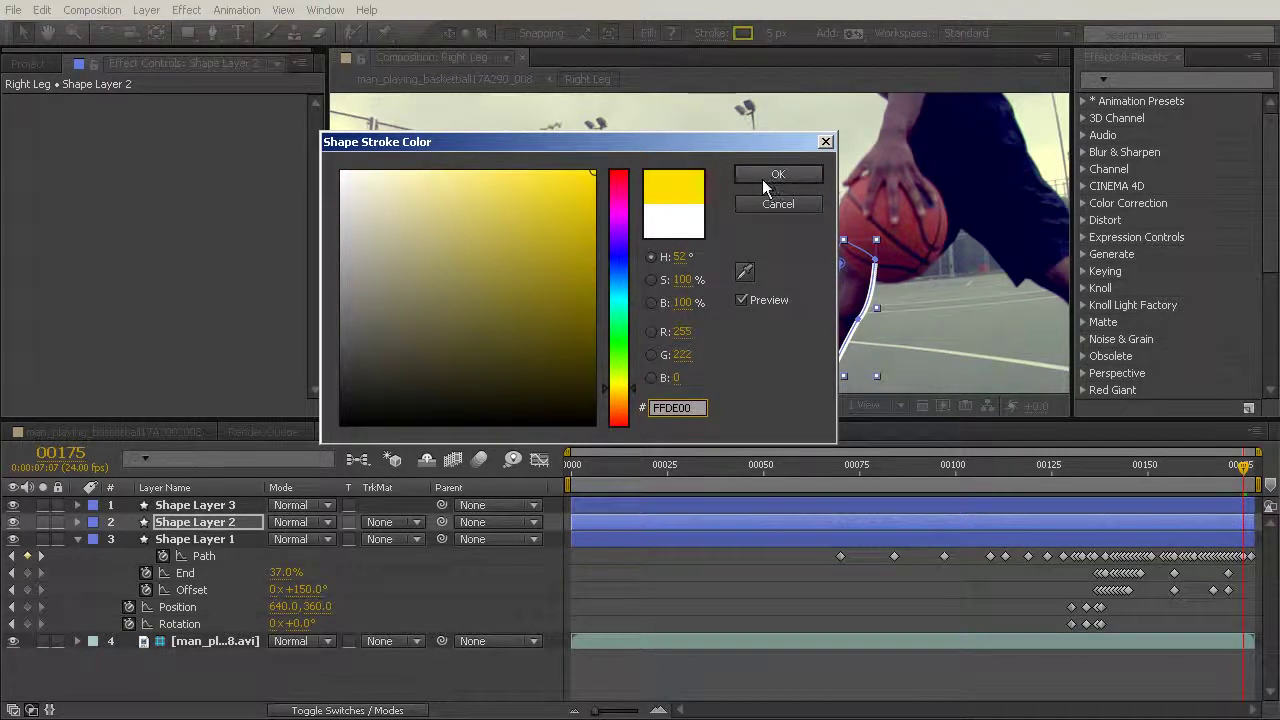
{"action": "left_click", "coordinate": [768, 176]}
{"action": "left_click", "coordinate": [779, 34]}
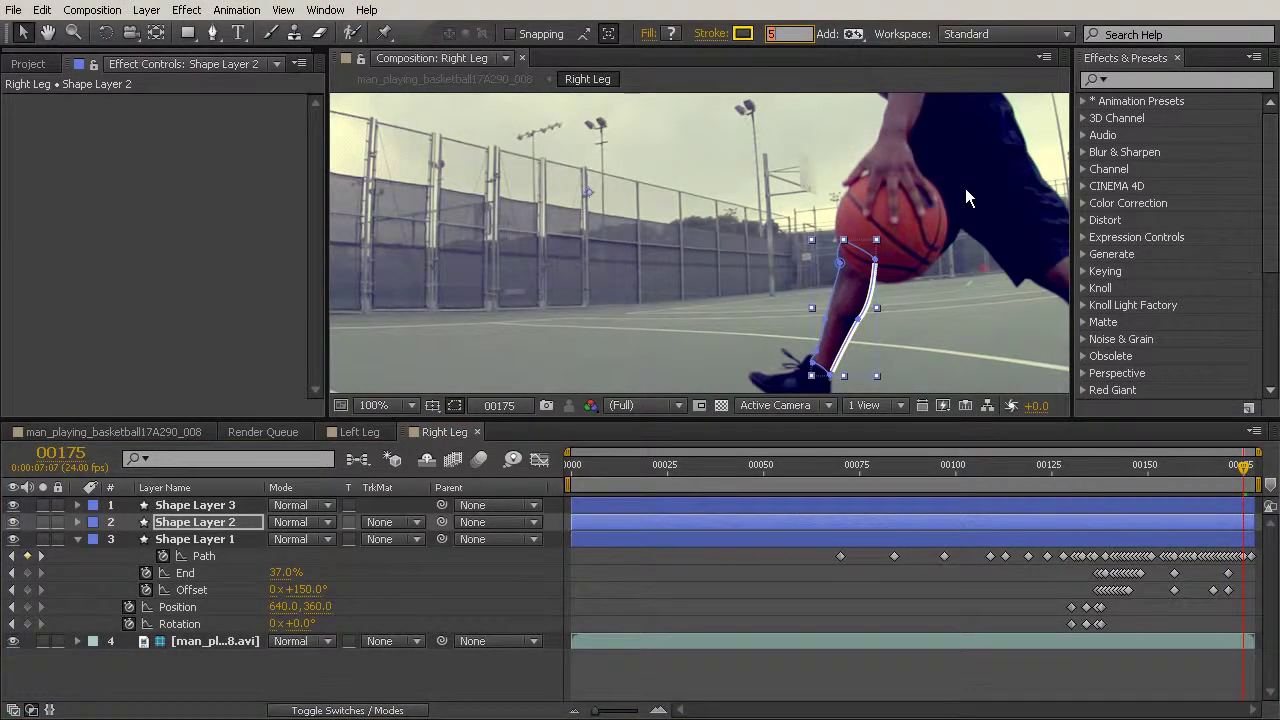
{"action": "left_click", "coordinate": [461, 676]}
Set Shape Layer 3's stroke width to 2 px
{"action": "left_click", "coordinate": [181, 505]}
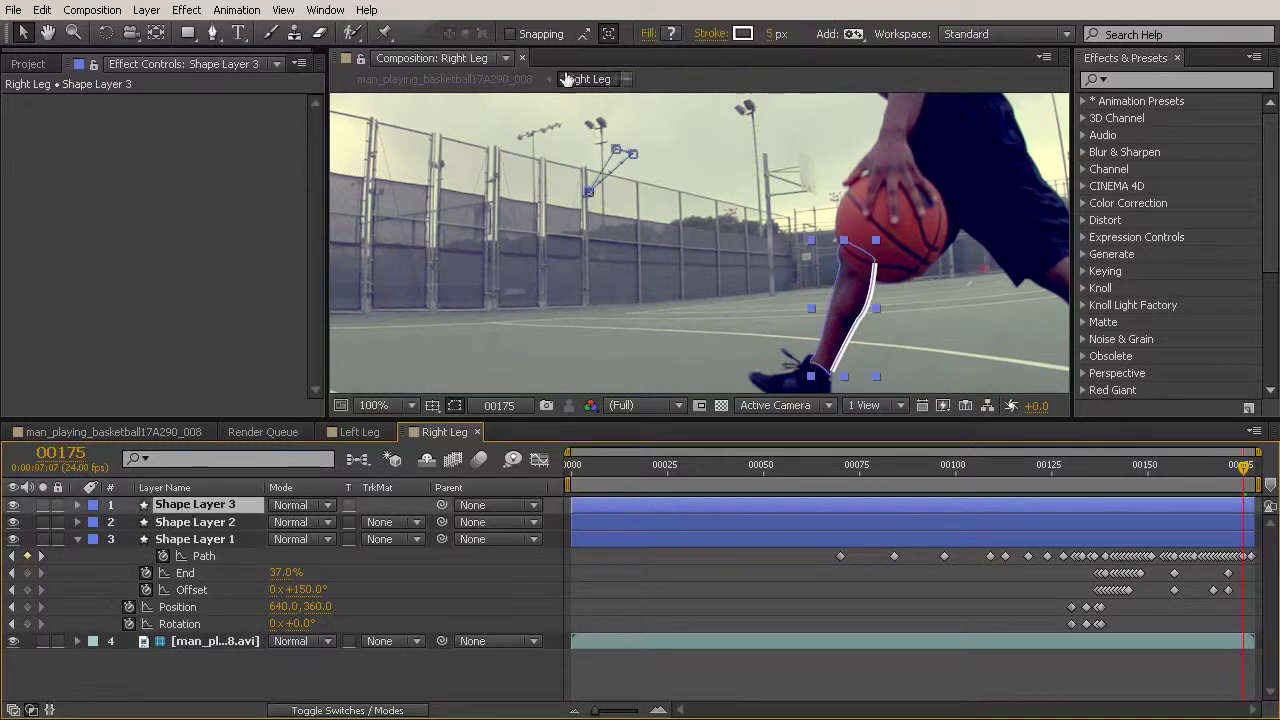
{"action": "left_click", "coordinate": [772, 38]}
{"action": "type", "text": "2"}
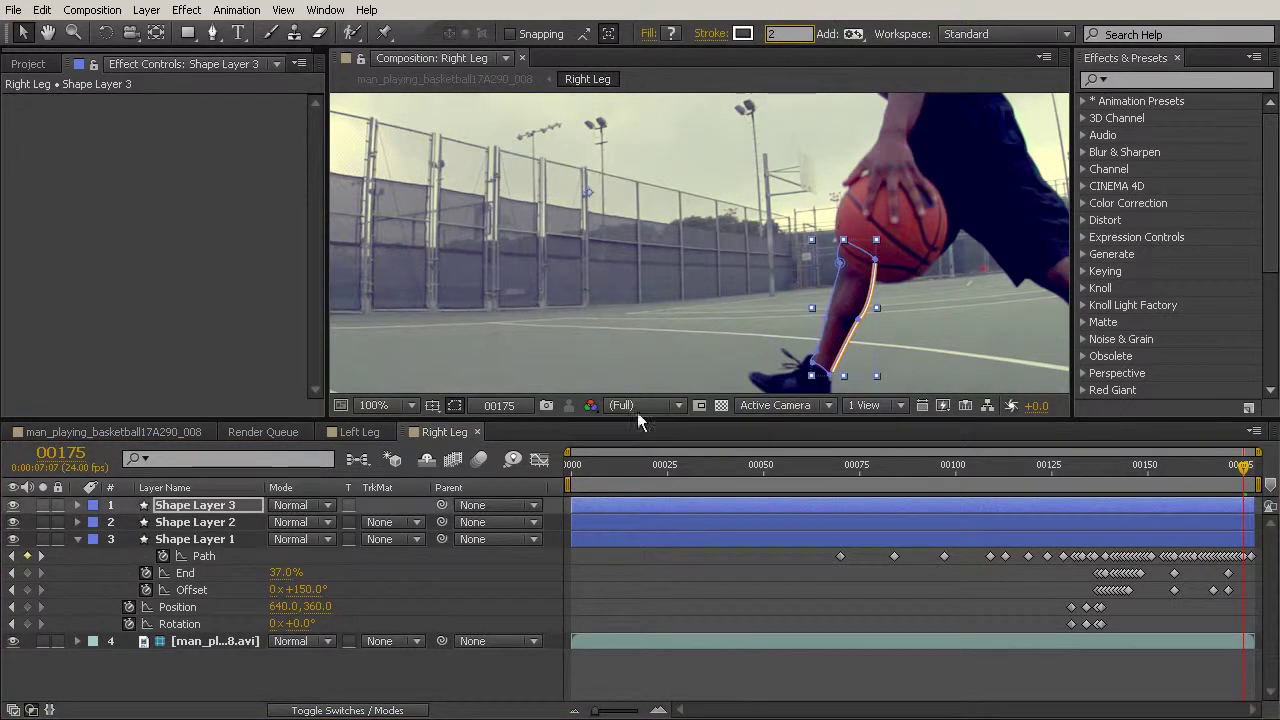
{"action": "left_click", "coordinate": [452, 672]}
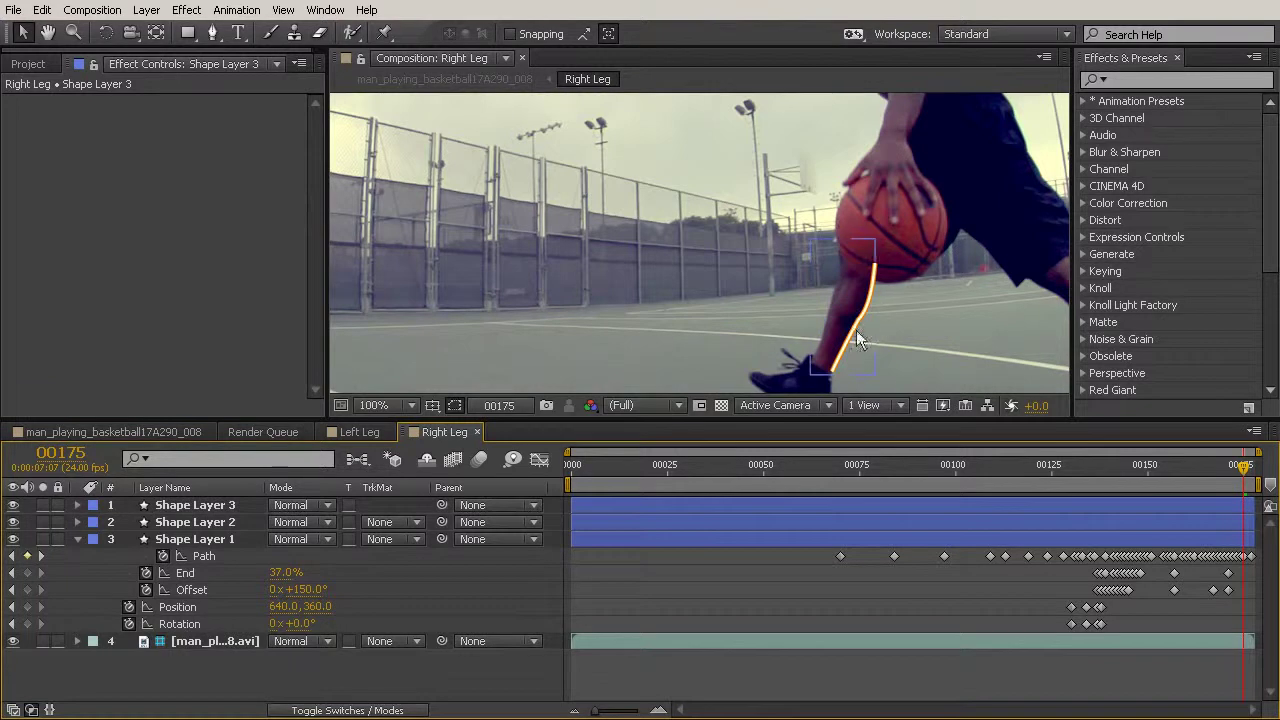
Find the Camera Lens Blur effect and apply it to Shape Layer 1 with a blur radius of 13
{"action": "left_click", "coordinate": [1146, 79]}
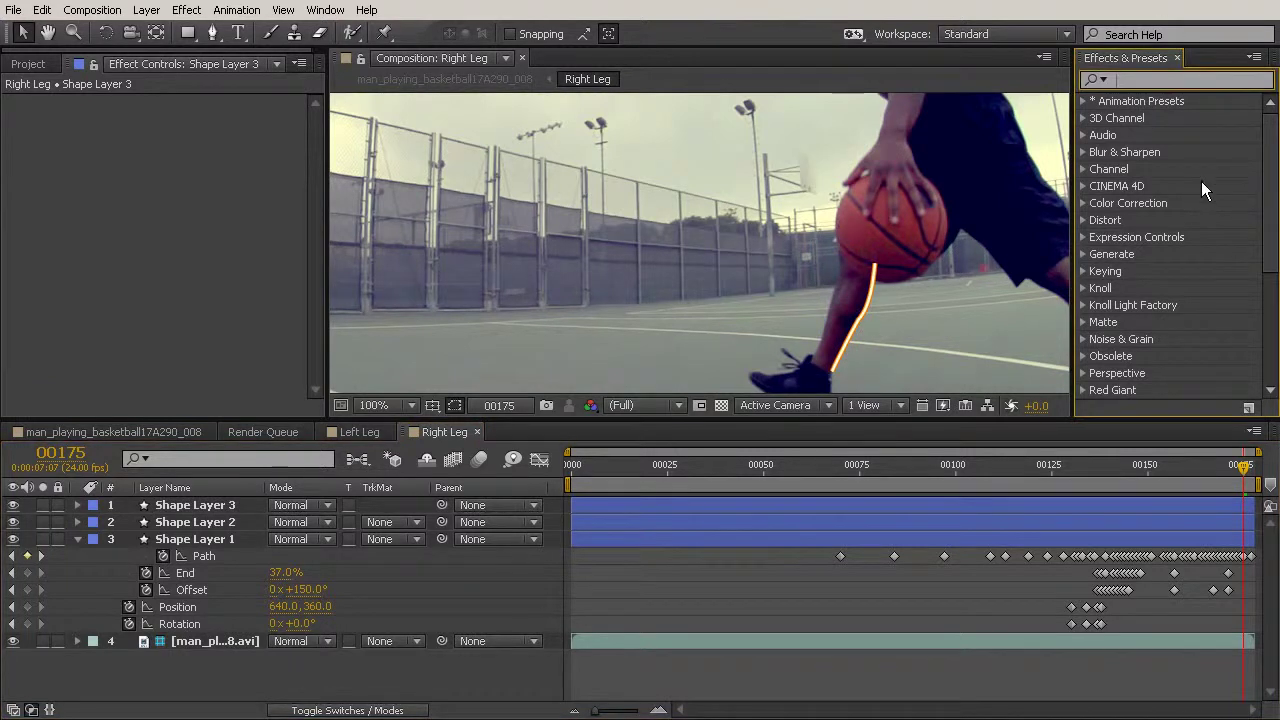
{"action": "type", "text": "le"}
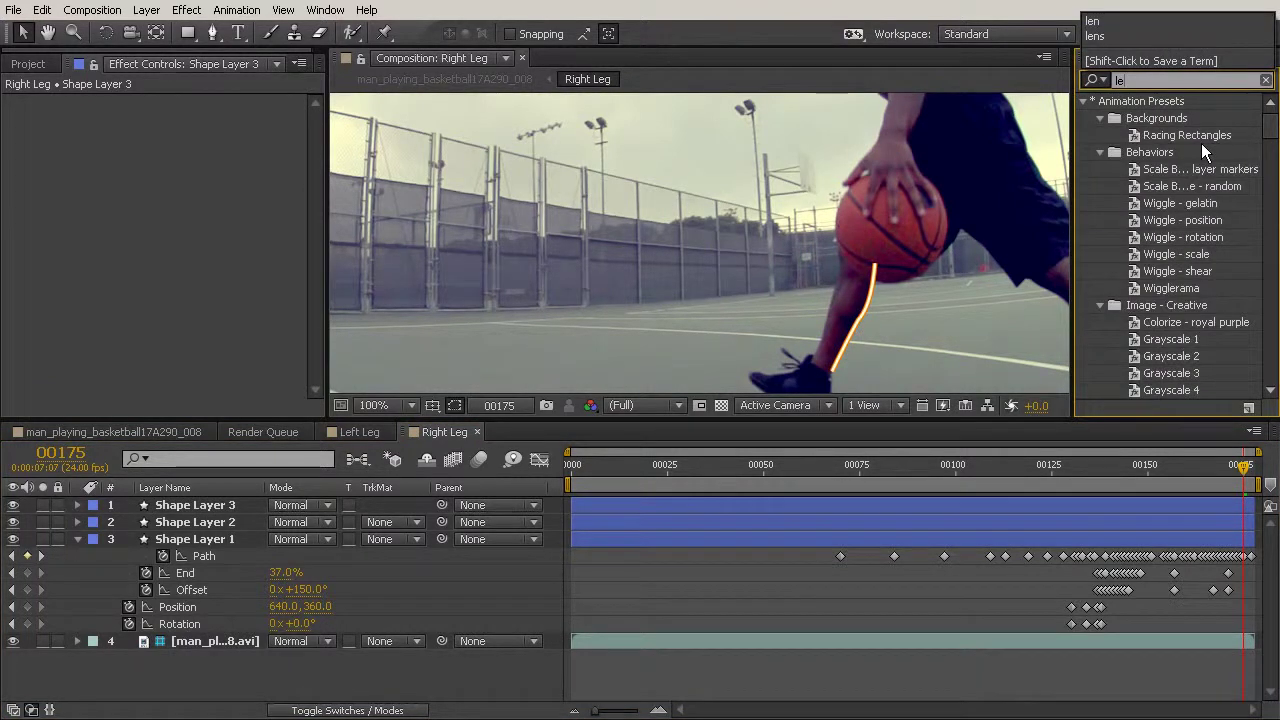
{"action": "type", "text": "ns"}
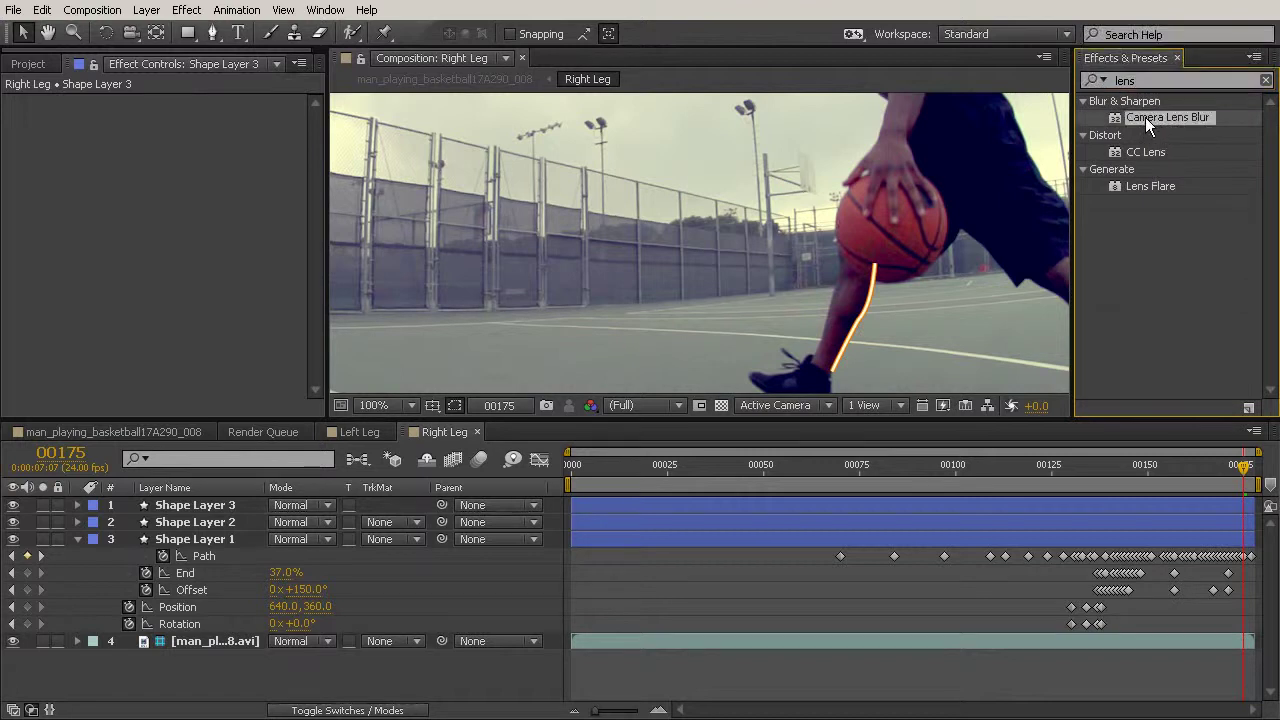
{"action": "left_click", "coordinate": [195, 539]}
{"action": "left_click", "coordinate": [187, 118]}
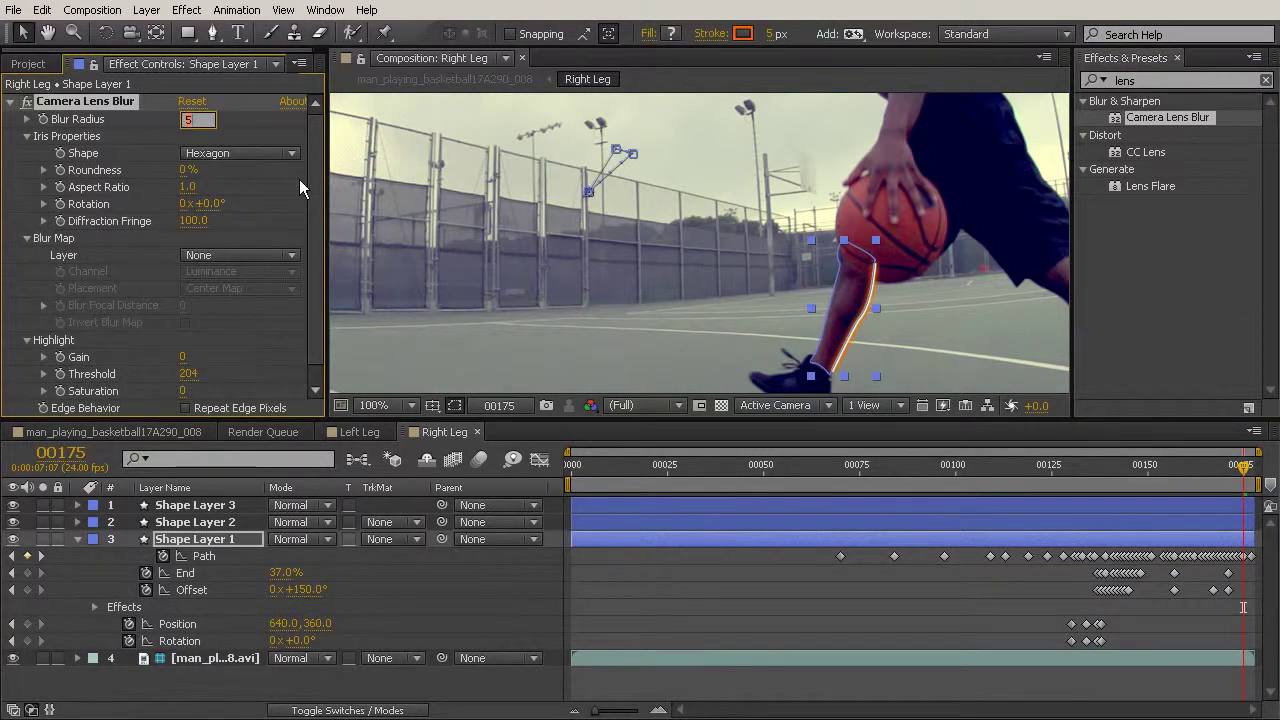
{"action": "type", "text": "13"}
{"action": "left_click", "coordinate": [1011, 84]}
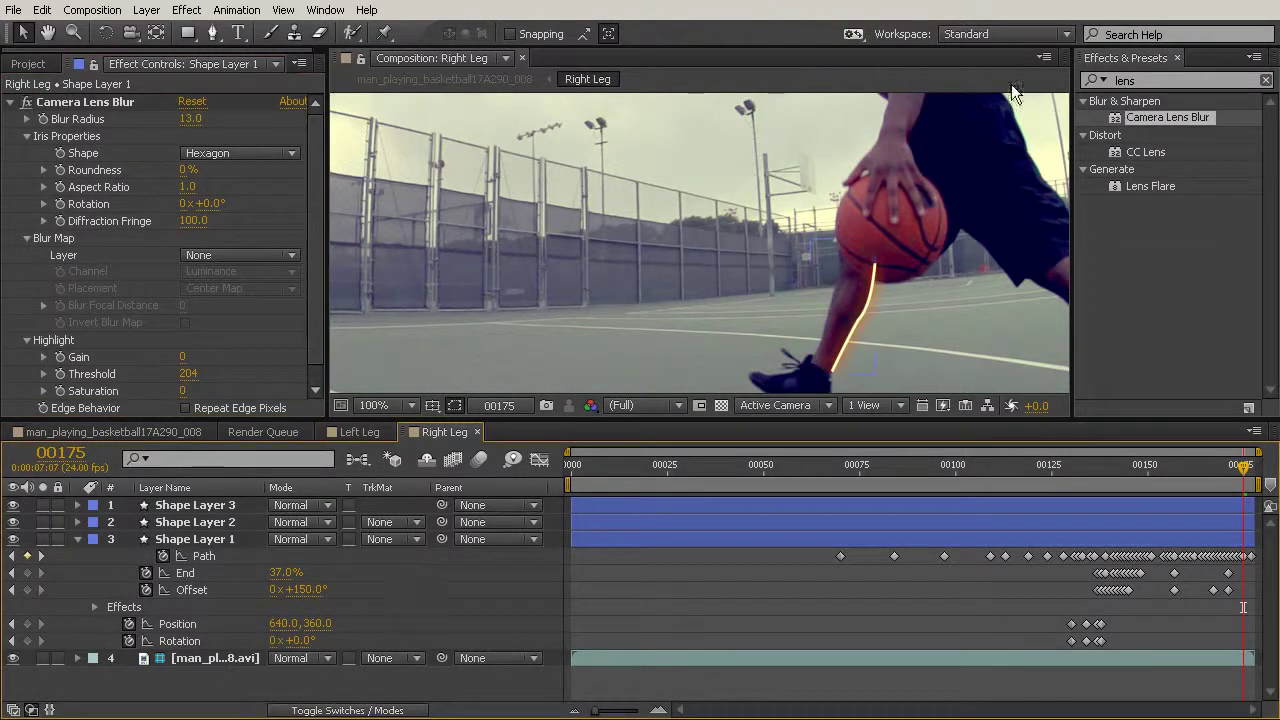
Apply Camera Lens Blur to Shape Layer 2 with a blur radius of 3
{"action": "left_click", "coordinate": [197, 521]}
{"action": "left_click", "coordinate": [186, 118]}
{"action": "type", "text": "3"}
{"action": "left_click", "coordinate": [197, 681]}
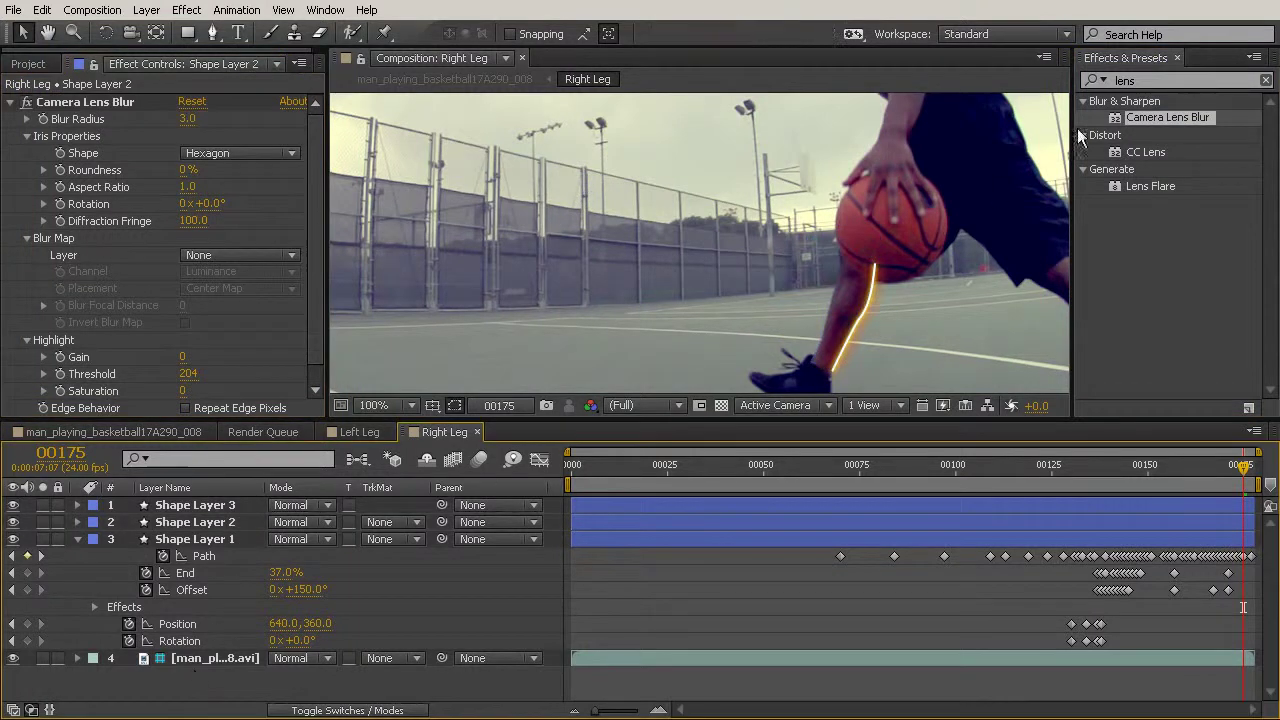
Apply Camera Lens Blur to Shape Layer 3 with a blur radius of 2
{"action": "left_click", "coordinate": [1144, 114]}
{"action": "left_click", "coordinate": [228, 539]}
{"action": "left_click", "coordinate": [195, 505]}
{"action": "left_click", "coordinate": [187, 118]}
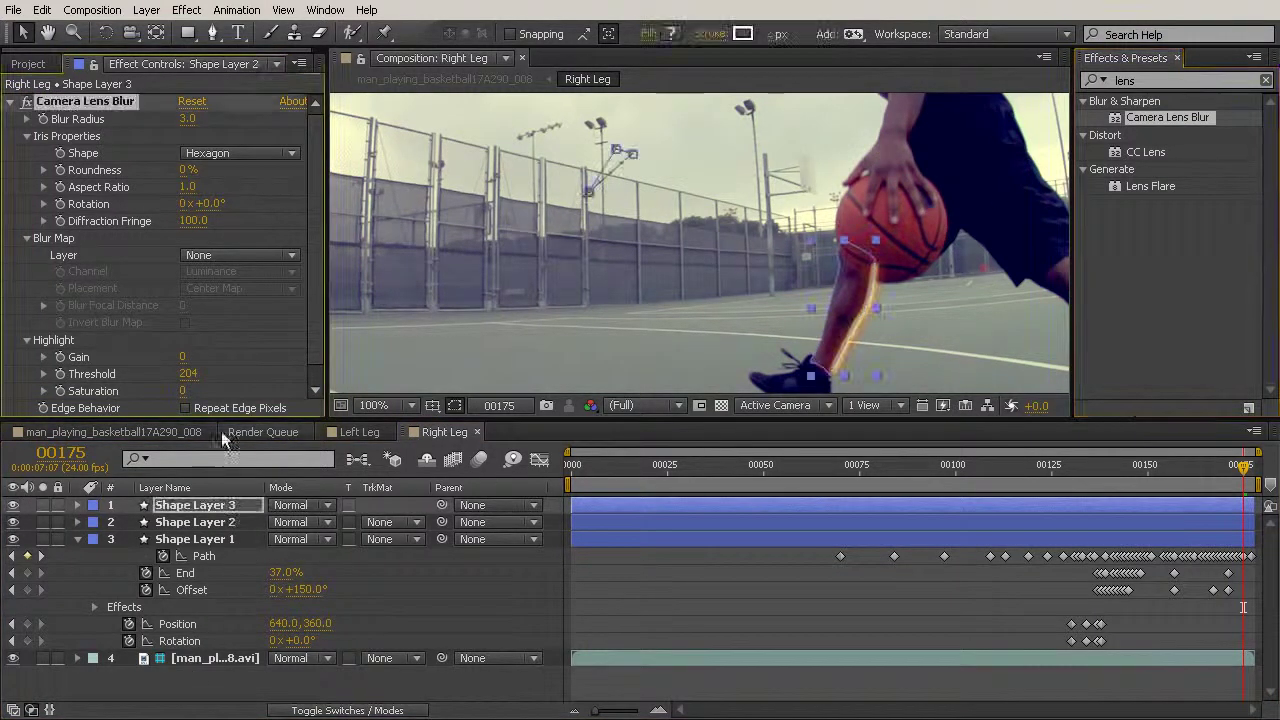
{"action": "type", "text": "5"}
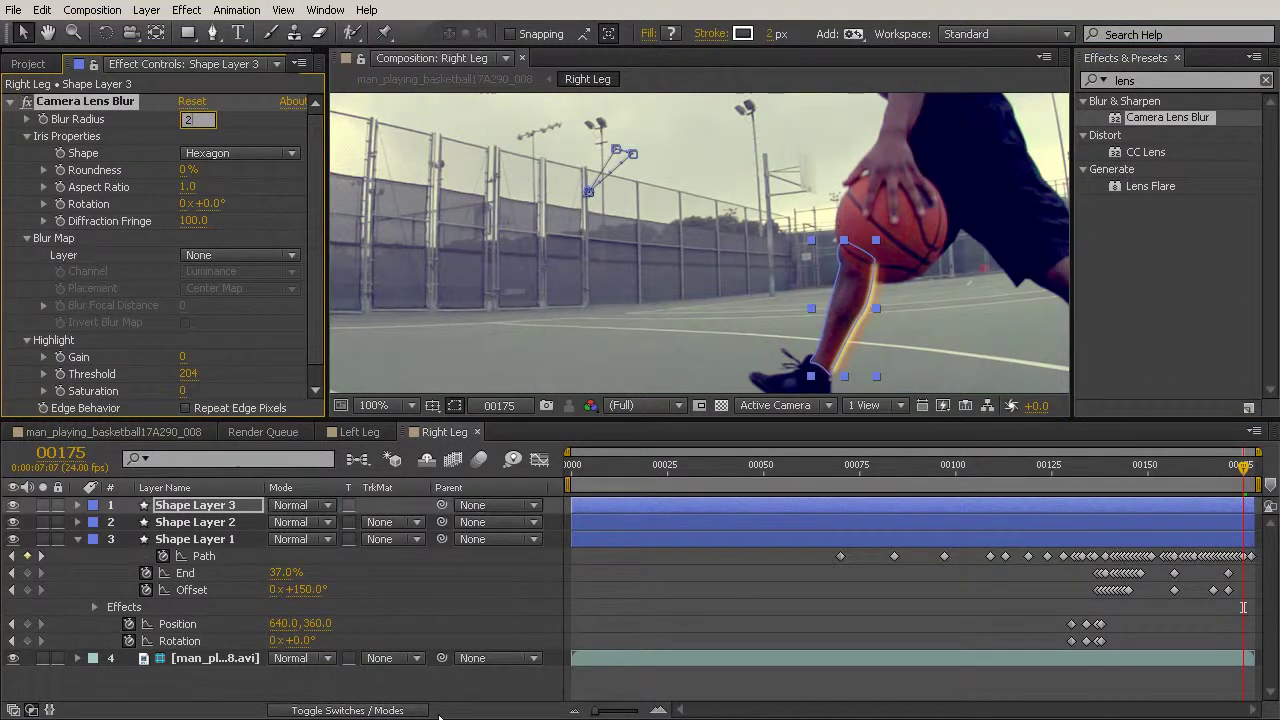
{"action": "left_click", "coordinate": [449, 686]}
Select the three shape layers and the footage layer of the Right Leg composition for pre-composing
{"action": "left_click", "coordinate": [207, 507]}
{"action": "left_click", "coordinate": [223, 658], "text": "shift"}
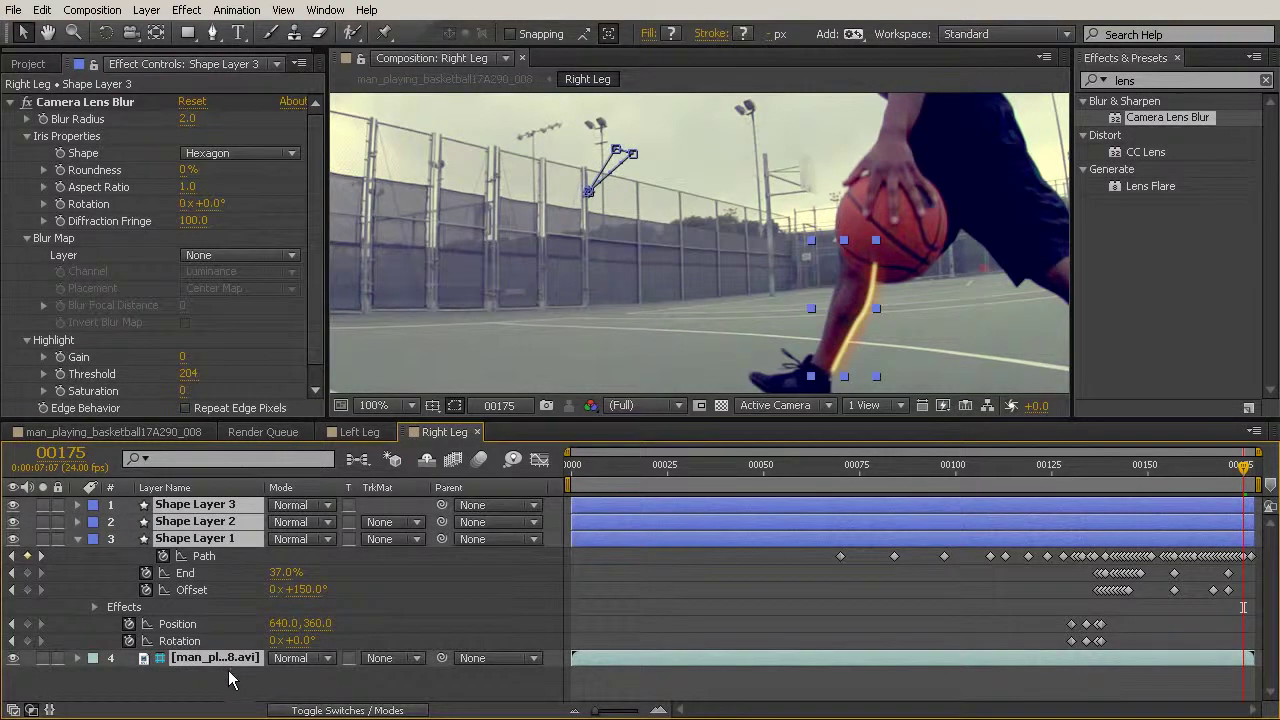
{"action": "key", "text": "ctrl+shift+c"}
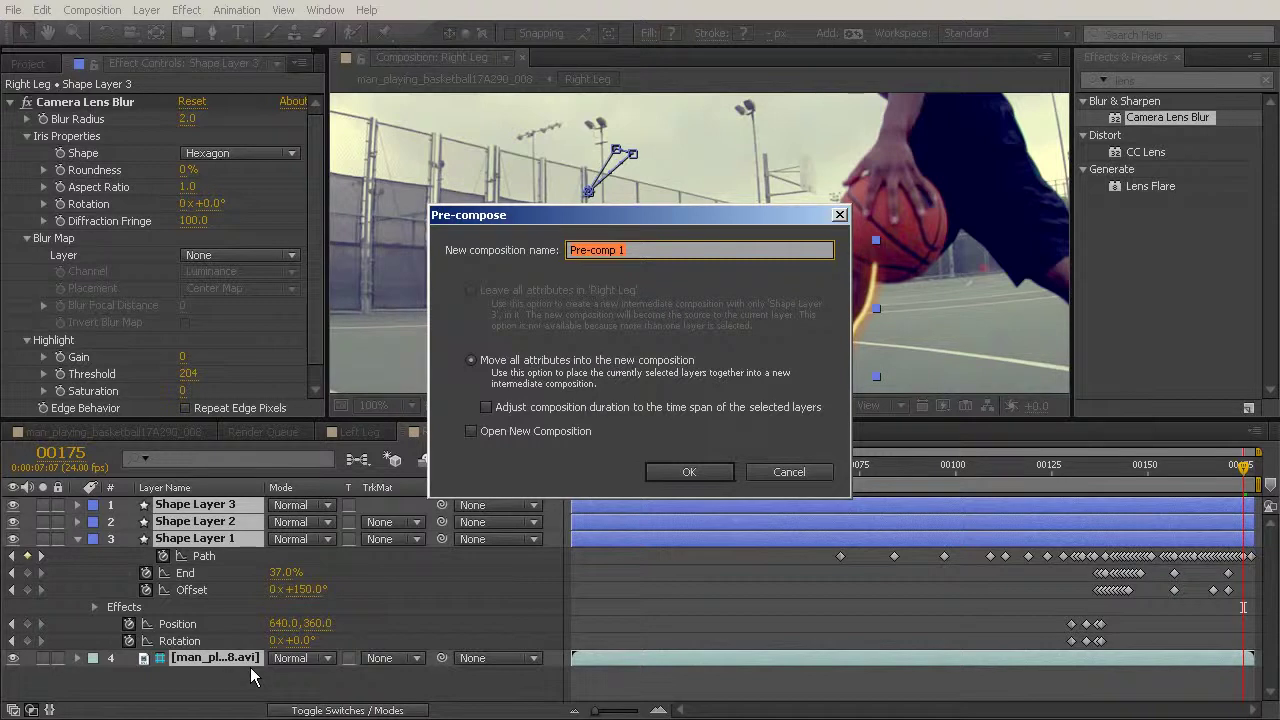
{"action": "left_click", "coordinate": [789, 472]}
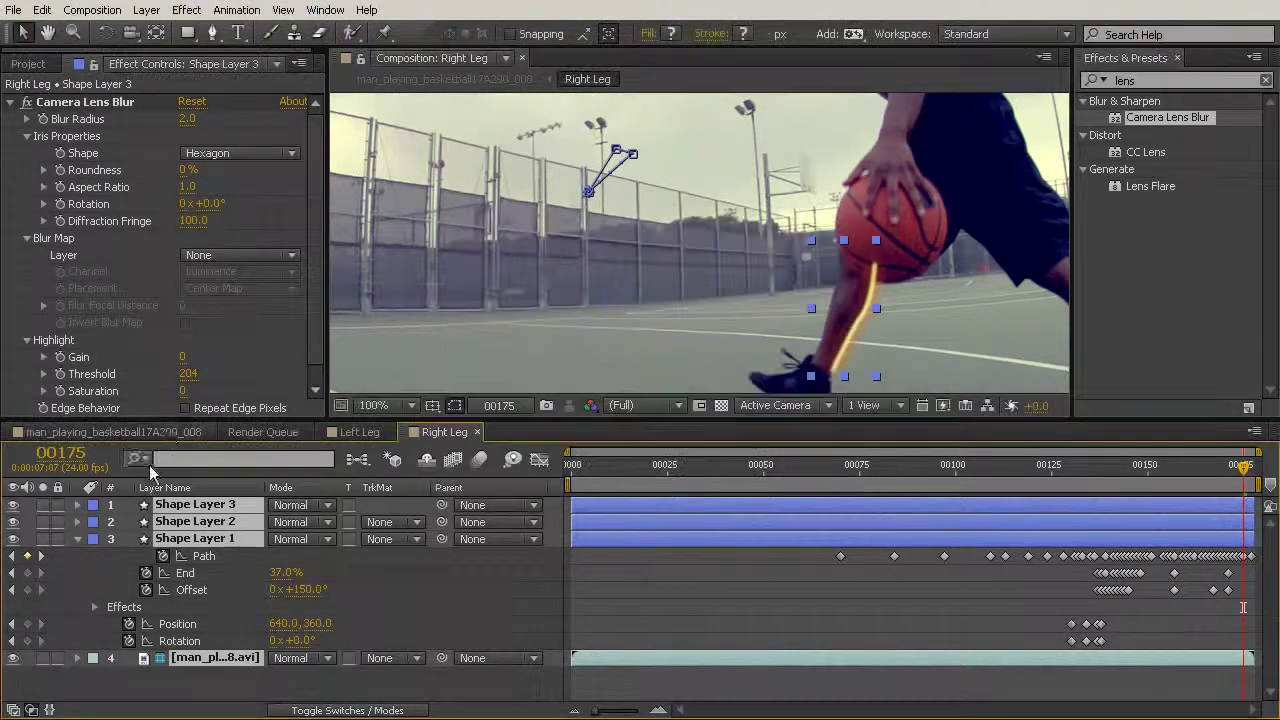
Rename the Lighting Shapes composition used in Left Leg as Lighting Shapes_Left Leg
{"action": "left_click", "coordinate": [373, 437]}
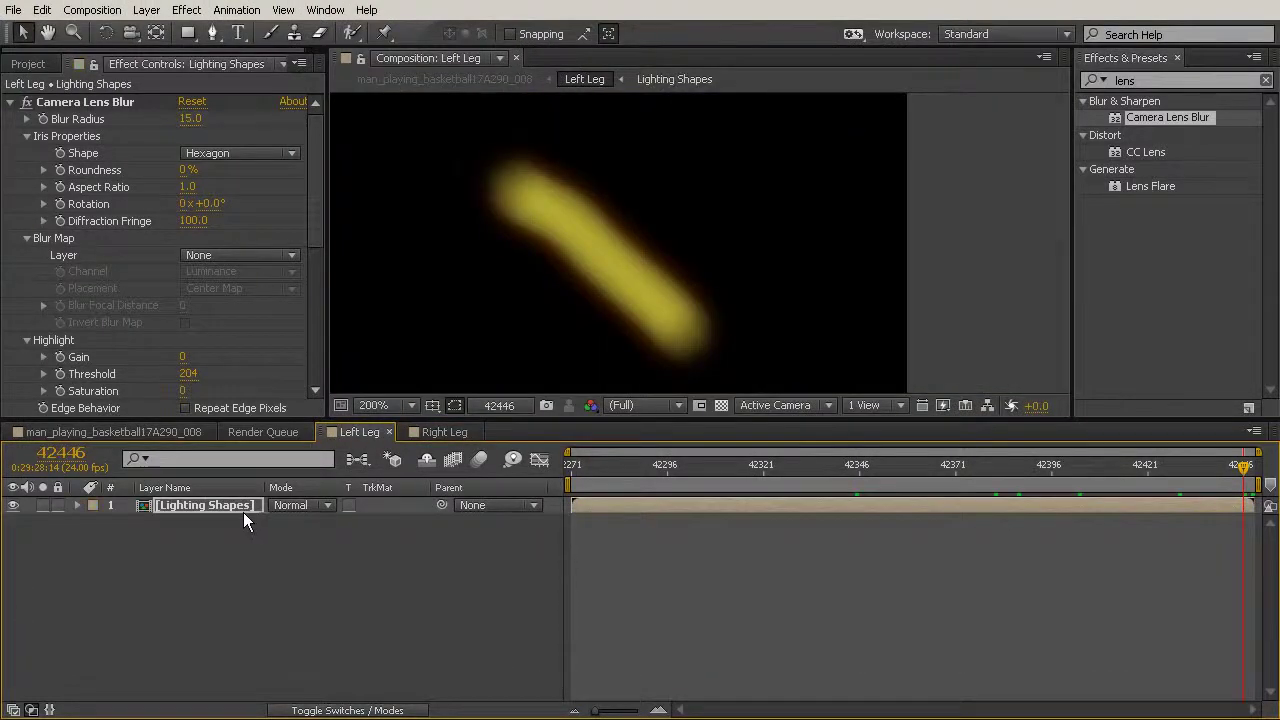
{"action": "left_click", "coordinate": [36, 66]}
{"action": "left_click_drag", "start_coordinate": [327, 352], "coordinate": [470, 340]}
{"action": "left_click", "coordinate": [90, 326]}
{"action": "right_click", "coordinate": [90, 326]}
{"action": "left_click", "coordinate": [181, 544]}
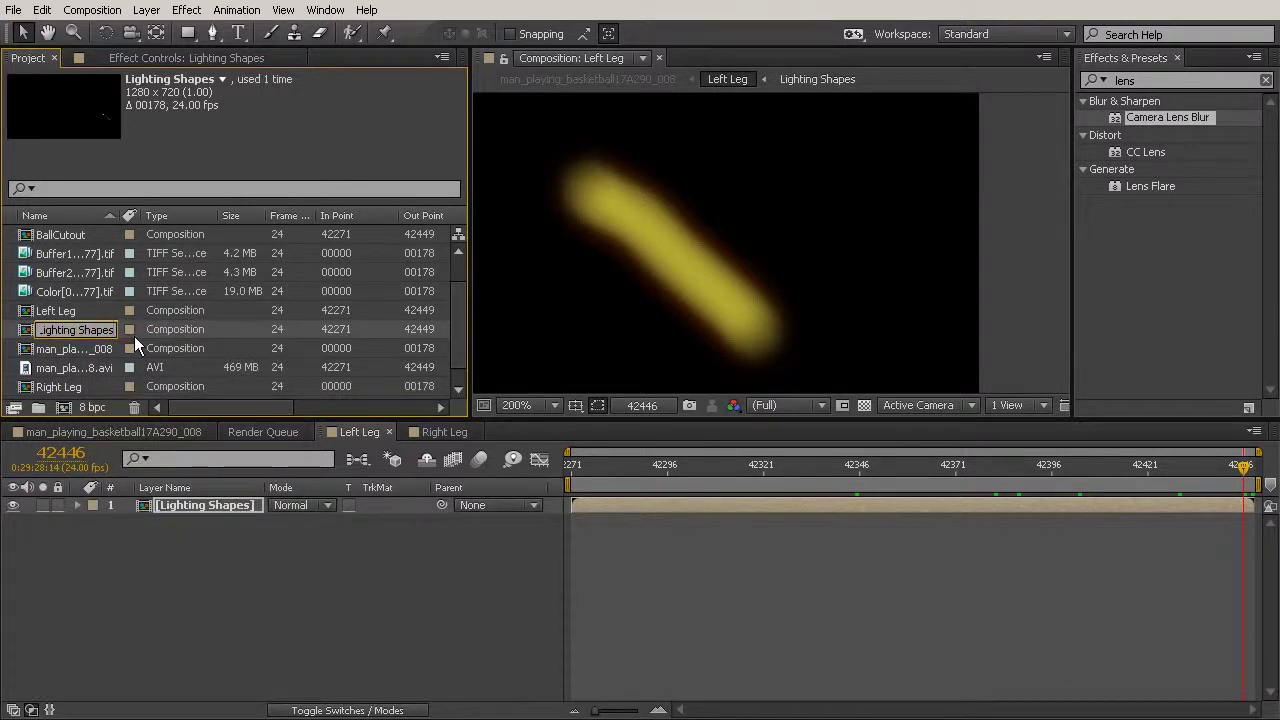
{"action": "type", "text": "_Left Leg"}
{"action": "left_click", "coordinate": [180, 600]}
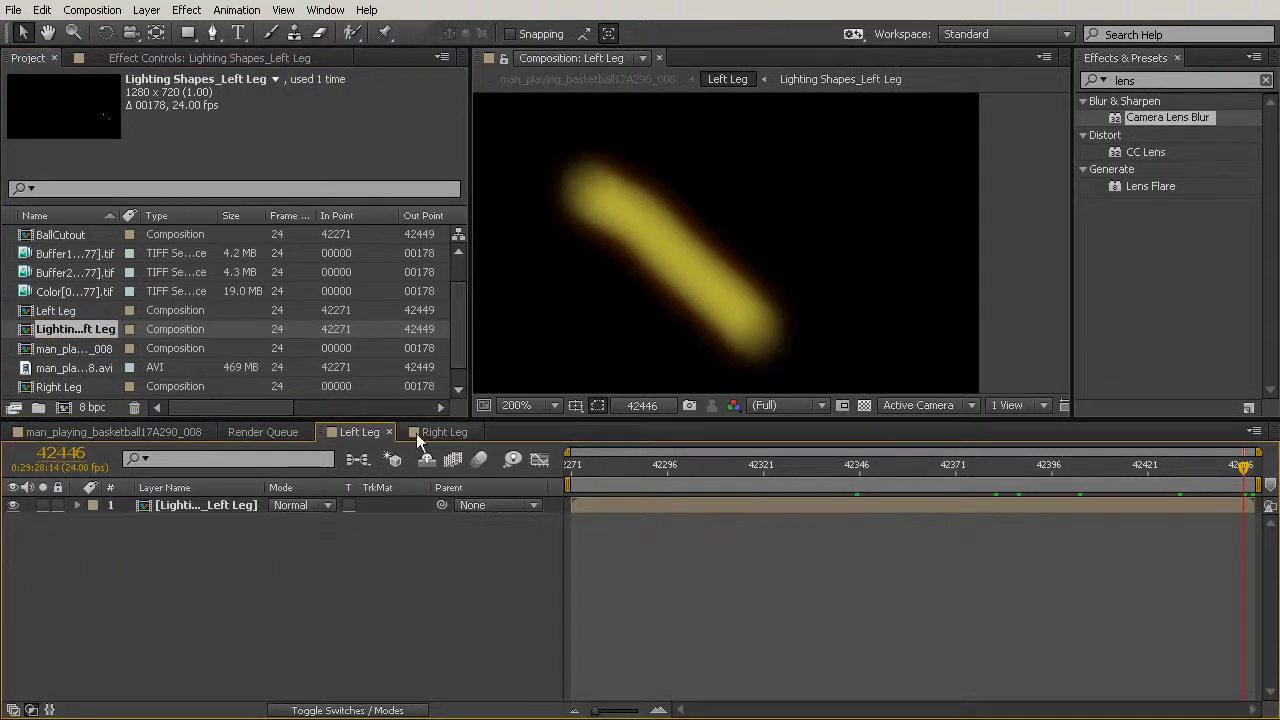
Pre-compose the selected Right Leg layers as Lighting Shapes_Right Leg and apply Camera Lens Blur to the new layer
{"action": "left_click", "coordinate": [387, 432]}
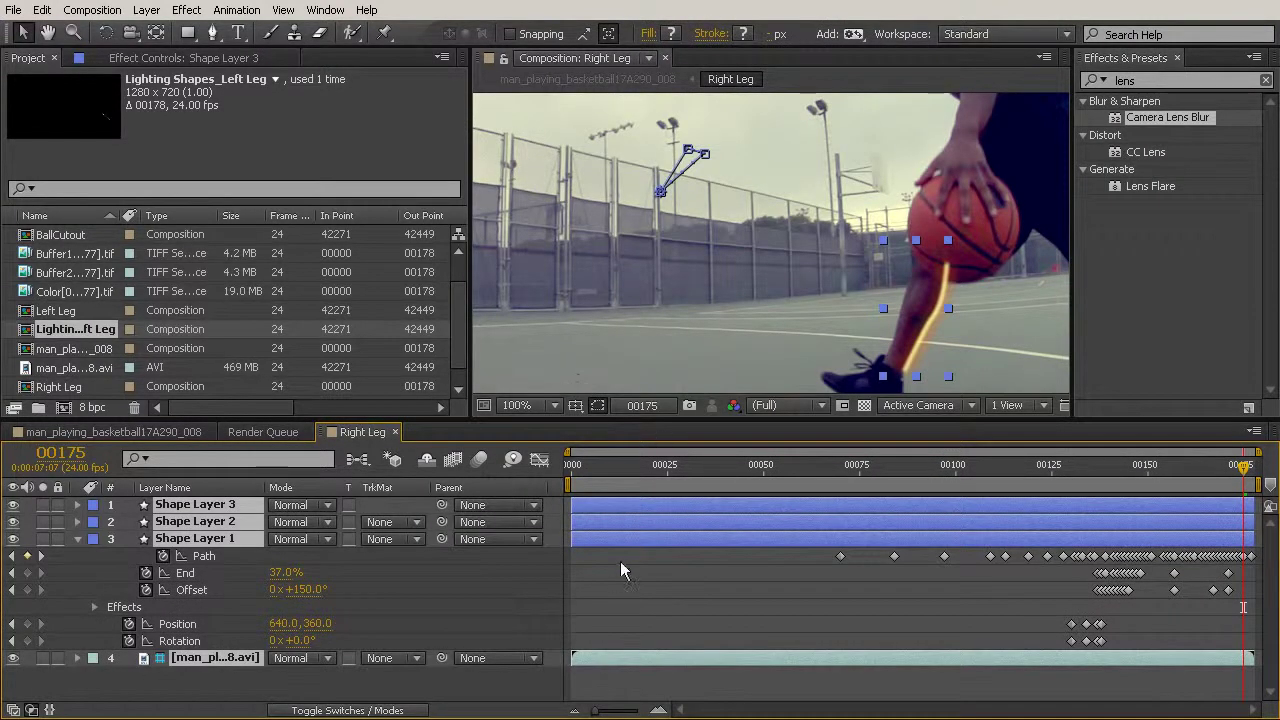
{"action": "key", "text": "ctrl+shift+c"}
{"action": "type", "text": "L"}
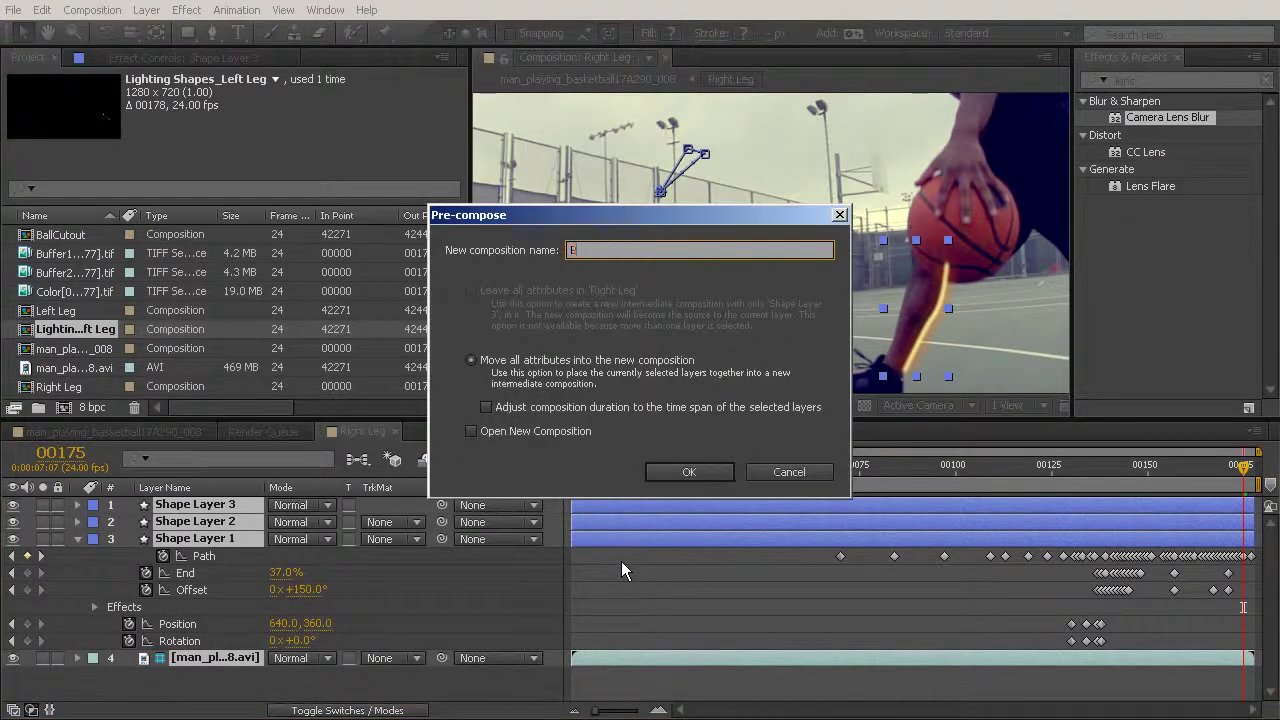
{"action": "type", "text": "ighting Shapes_Right Leg"}
{"action": "left_click", "coordinate": [688, 472]}
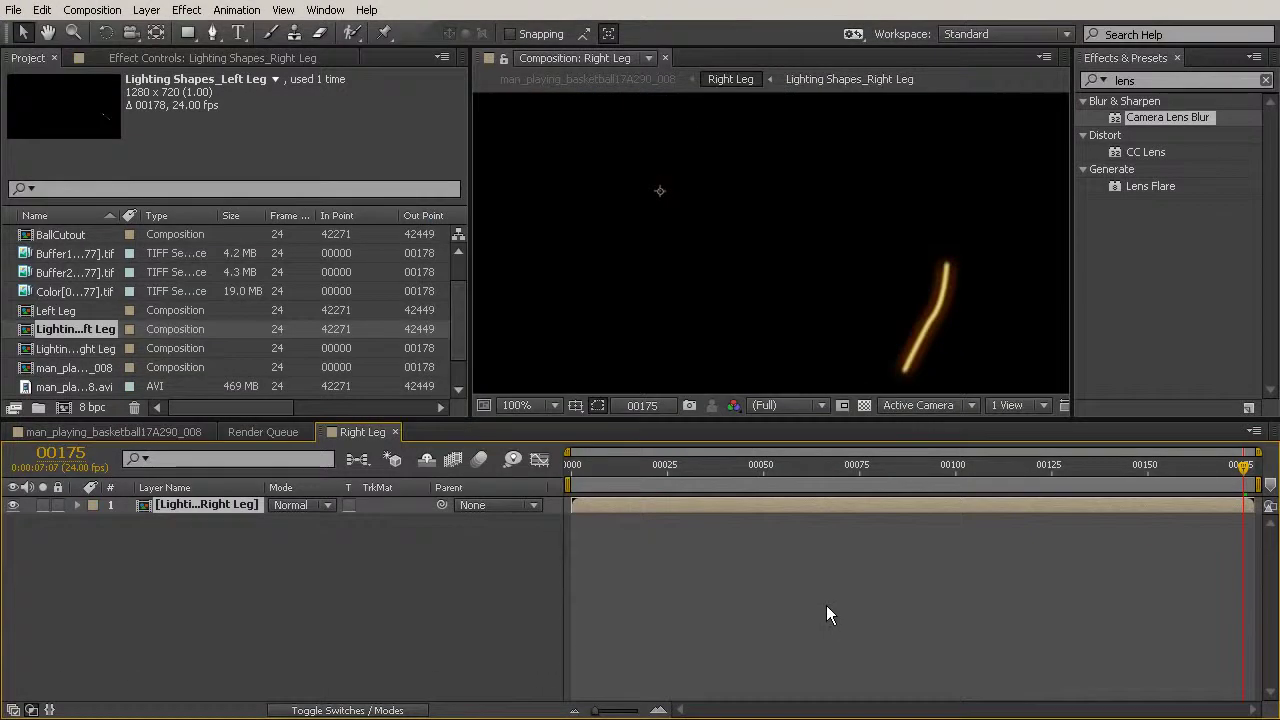
{"action": "left_click_drag", "start_coordinate": [1140, 120], "coordinate": [812, 507]}
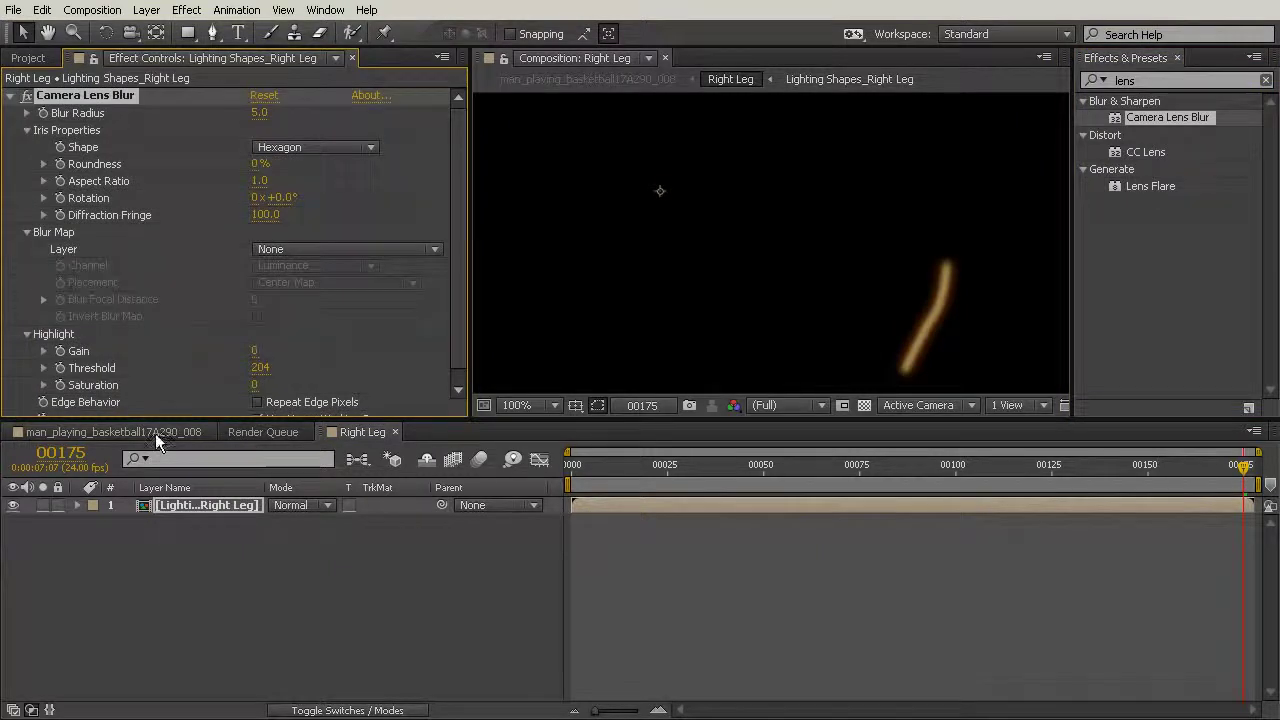
Open the Left Leg composition and examine the Camera Lens Blur settings of its Lighting Shapes_Left Leg layer
{"action": "left_click", "coordinate": [155, 434]}
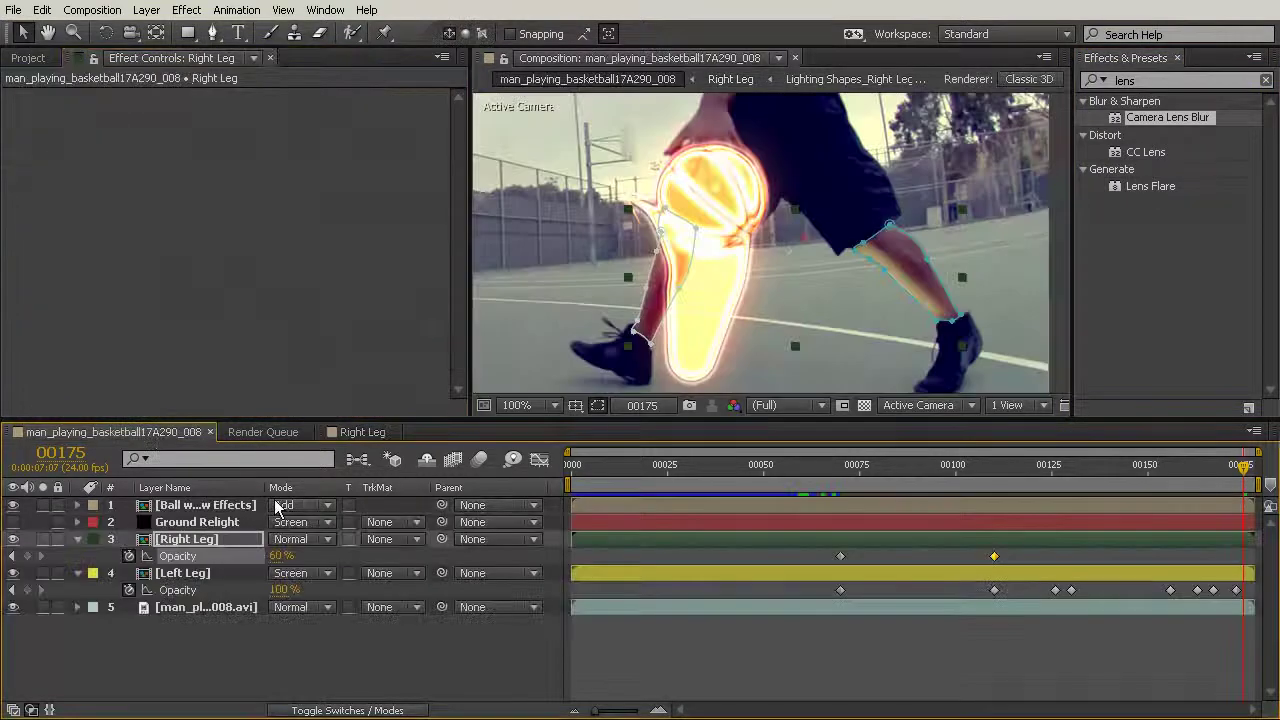
{"action": "left_click", "coordinate": [208, 575]}
{"action": "double_click", "coordinate": [193, 573]}
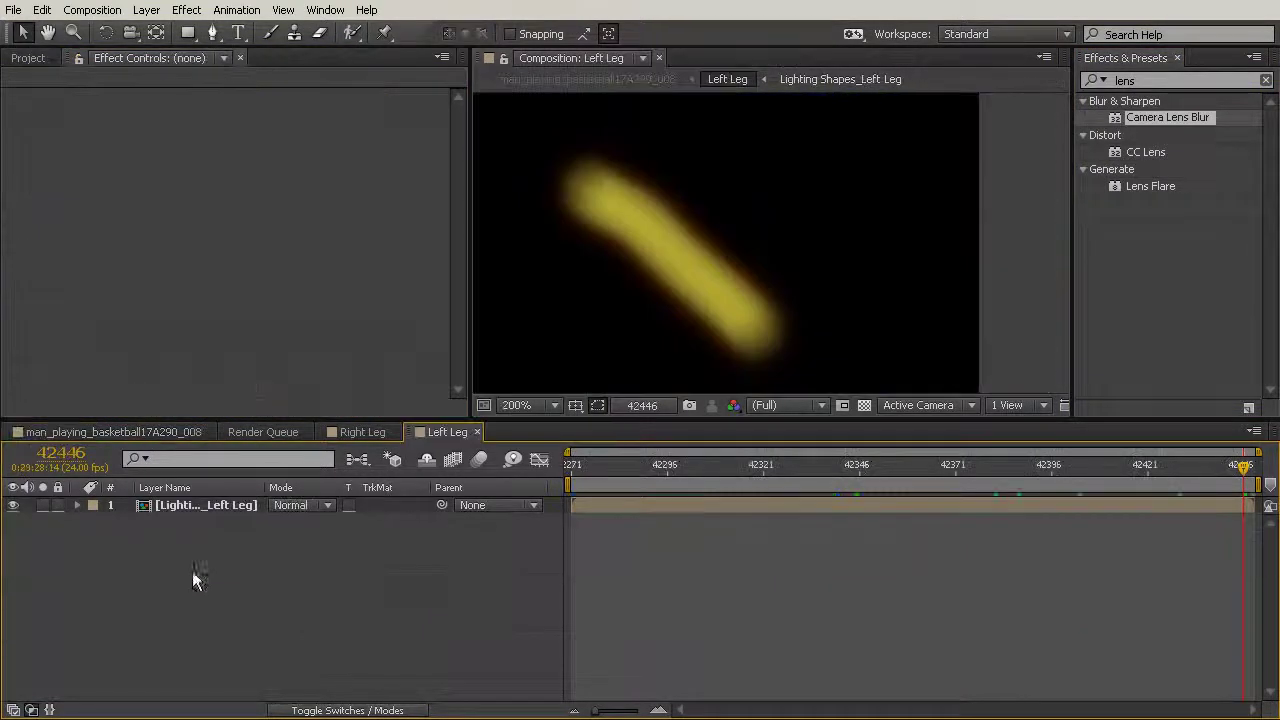
{"action": "left_click", "coordinate": [182, 508]}
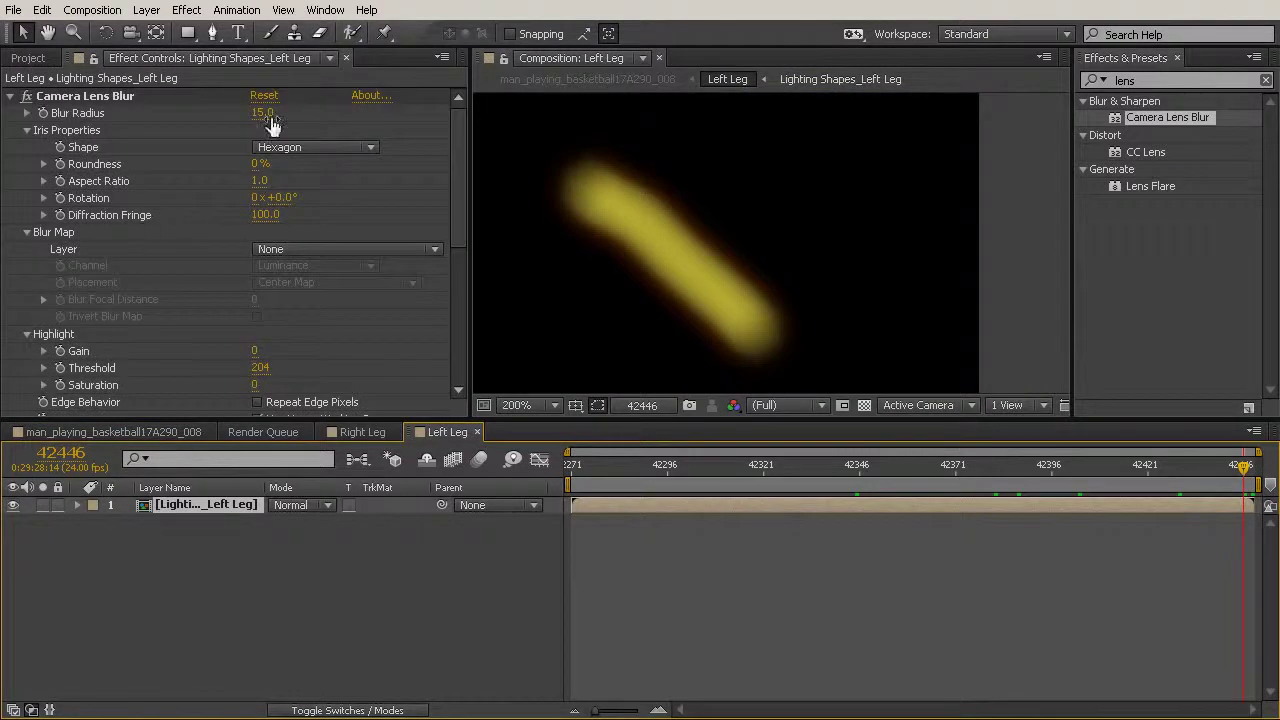
Set the Camera Lens Blur radius of the Lighting Shapes_Right Leg layer to 15, matching the left leg
{"action": "left_click_drag", "start_coordinate": [454, 129], "coordinate": [367, 218]}
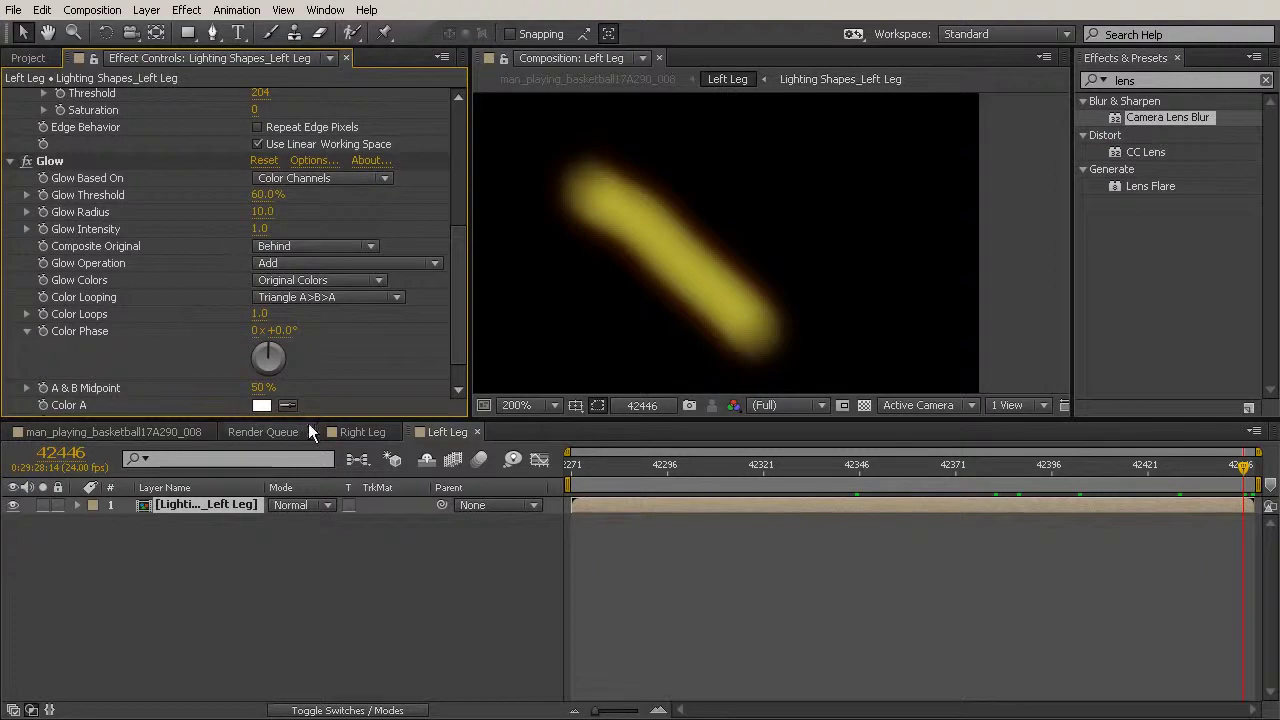
{"action": "left_click", "coordinate": [355, 432]}
{"action": "left_click", "coordinate": [259, 113]}
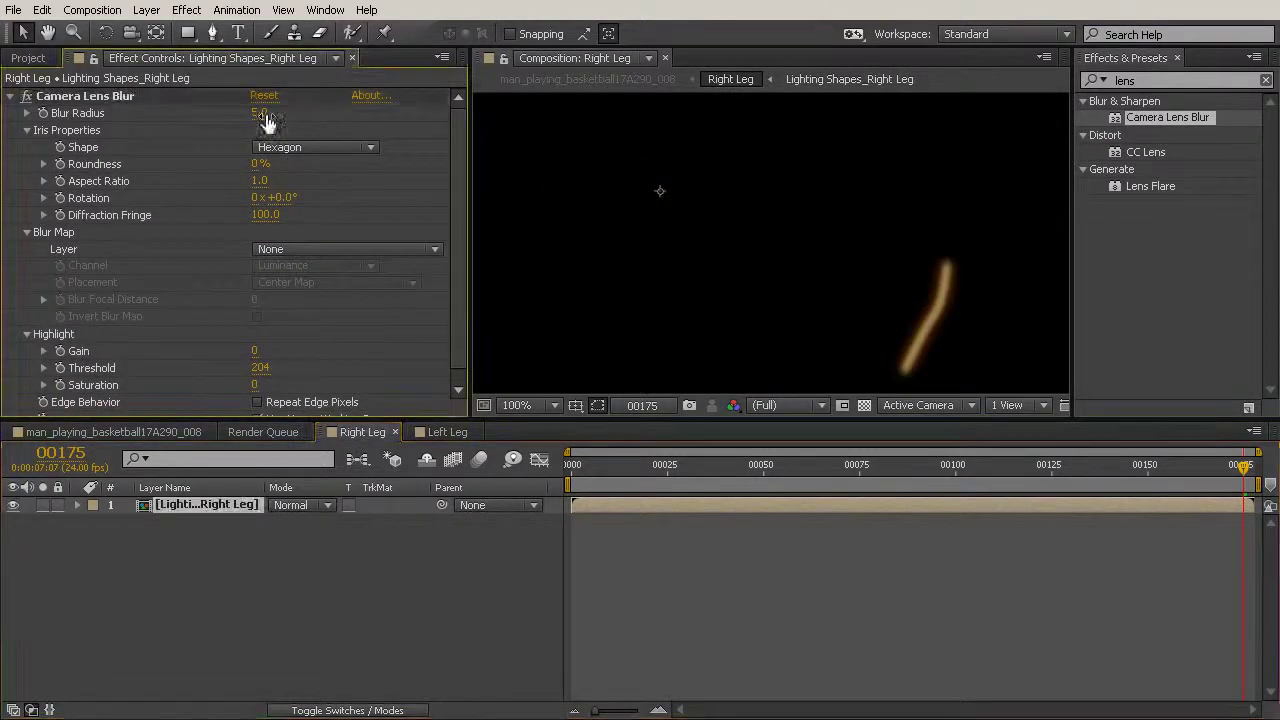
{"action": "type", "text": "15"}
{"action": "left_click", "coordinate": [311, 597]}
Find the Stylize Glow effect and apply it to the Lighting Shapes_Right Leg layer
{"action": "left_click", "coordinate": [1180, 80]}
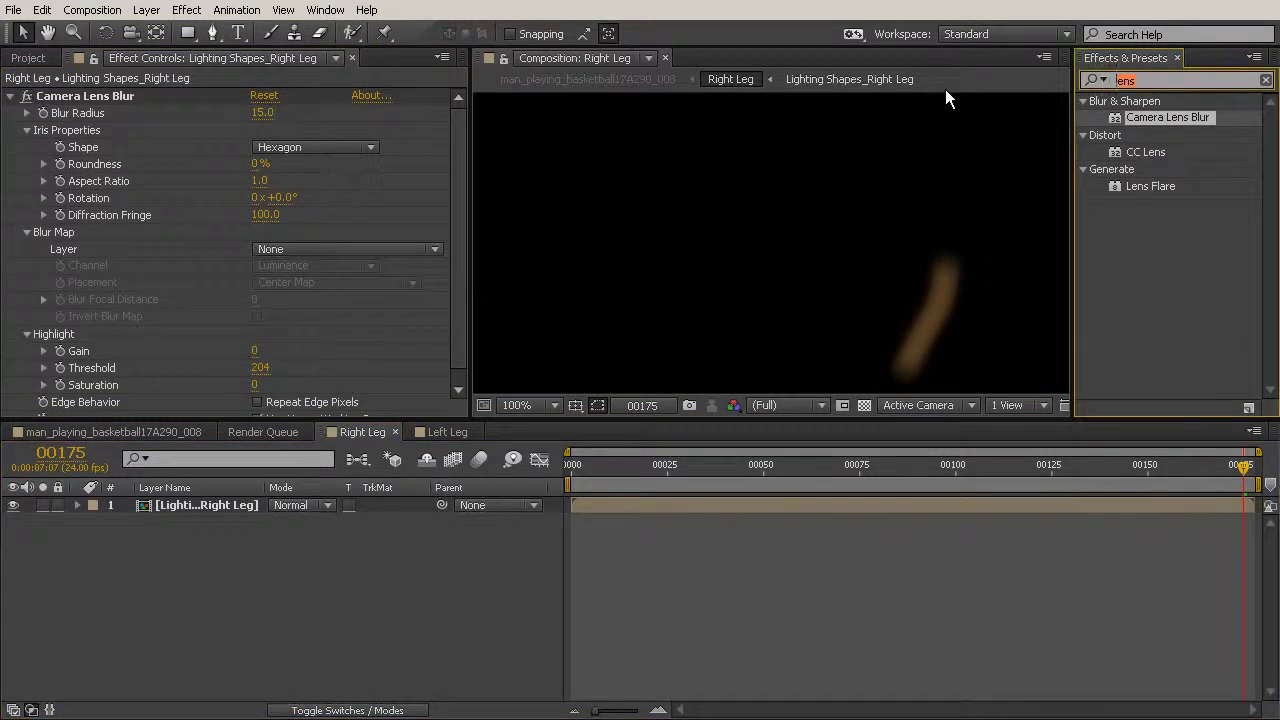
{"action": "type", "text": "glow"}
{"action": "scroll", "coordinate": [1172, 245], "scroll_direction": "down", "scroll_amount": 3}
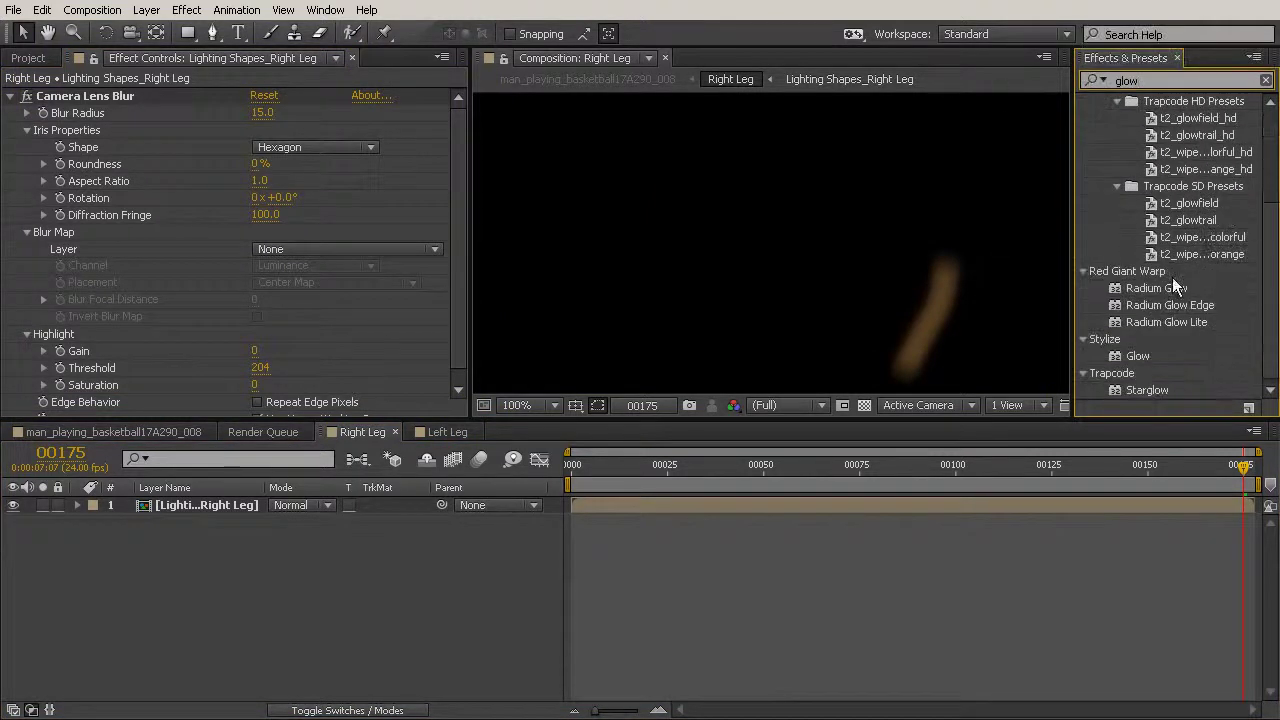
{"action": "left_click_drag", "start_coordinate": [1137, 356], "coordinate": [850, 506]}
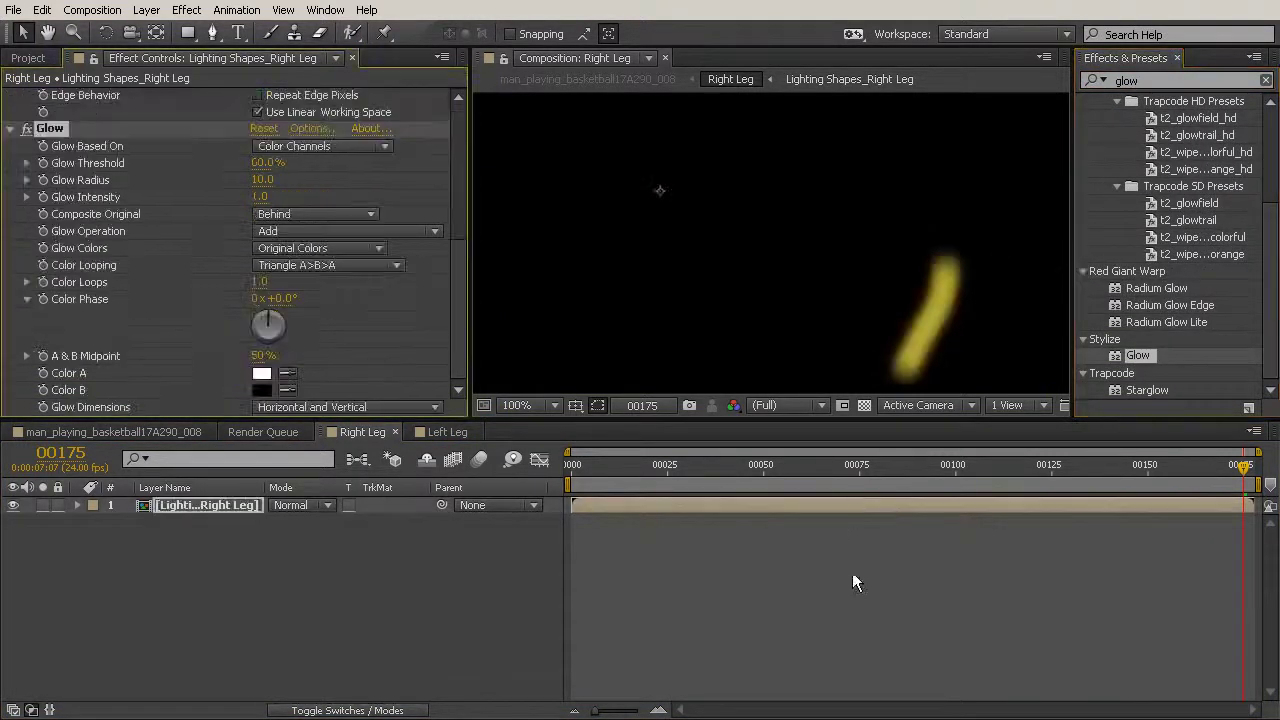
Close the Left Leg and Right Leg compositions and go to frame 110 in the main man_playing_basketball17A290_008 composition
{"action": "left_click", "coordinate": [395, 432]}
{"action": "left_click", "coordinate": [360, 432]}
{"action": "left_click", "coordinate": [397, 432]}
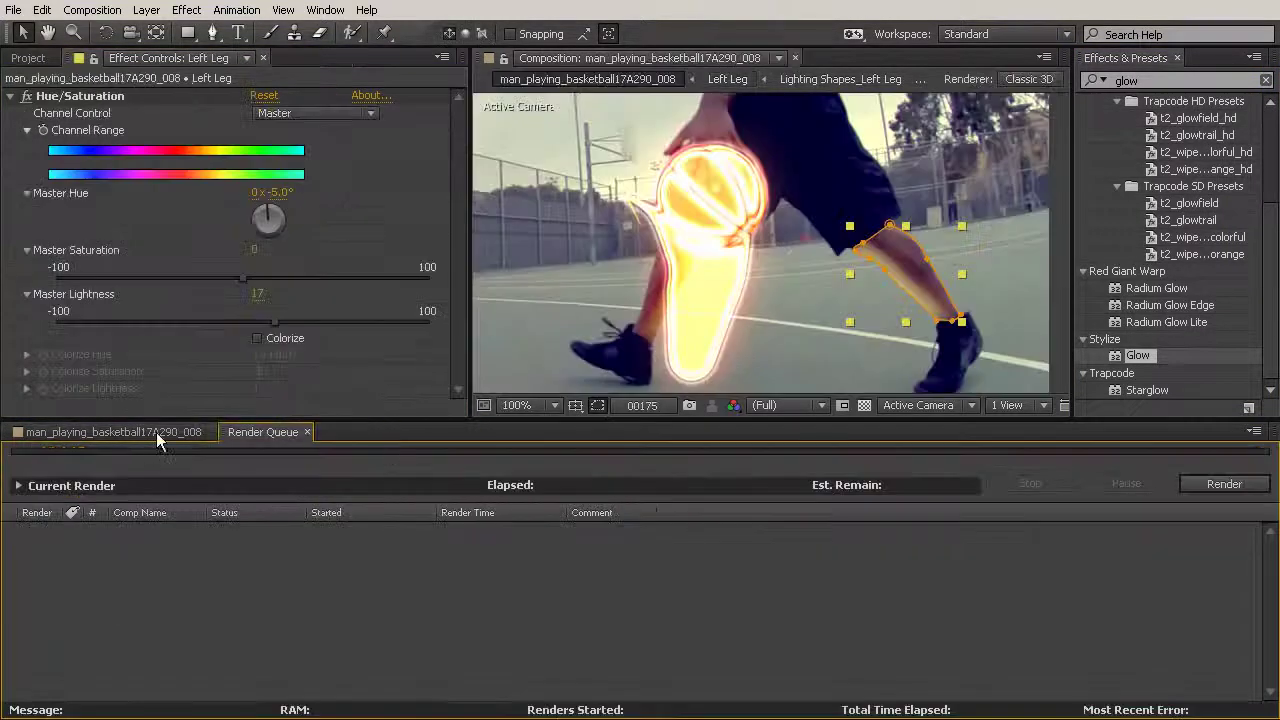
{"action": "left_click", "coordinate": [110, 432]}
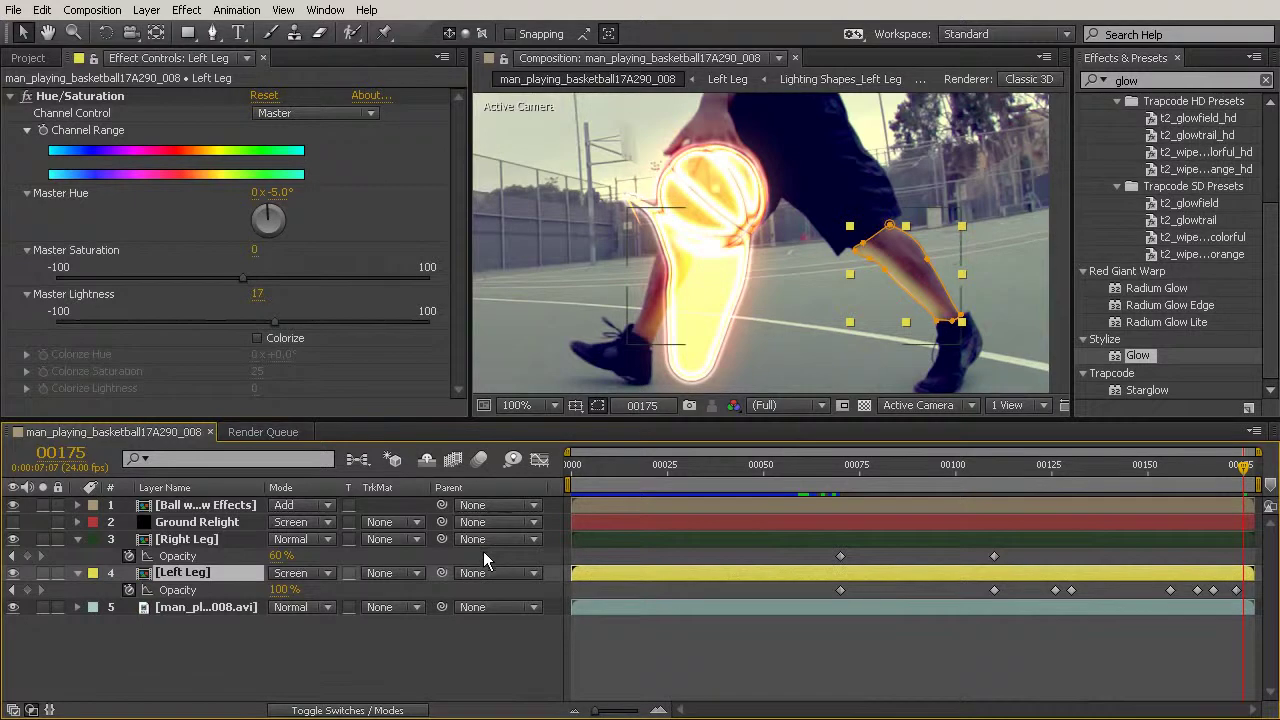
{"action": "left_click", "coordinate": [855, 464]}
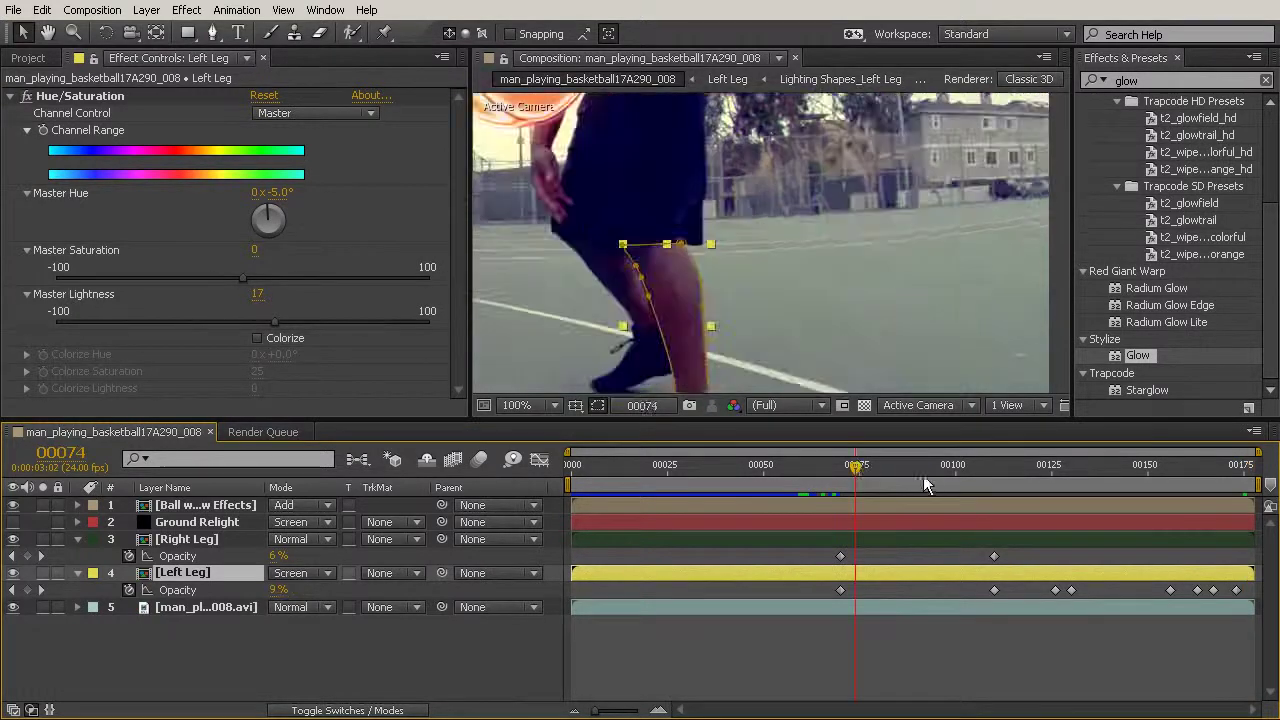
{"action": "left_click", "coordinate": [955, 467]}
{"action": "left_click", "coordinate": [1010, 467]}
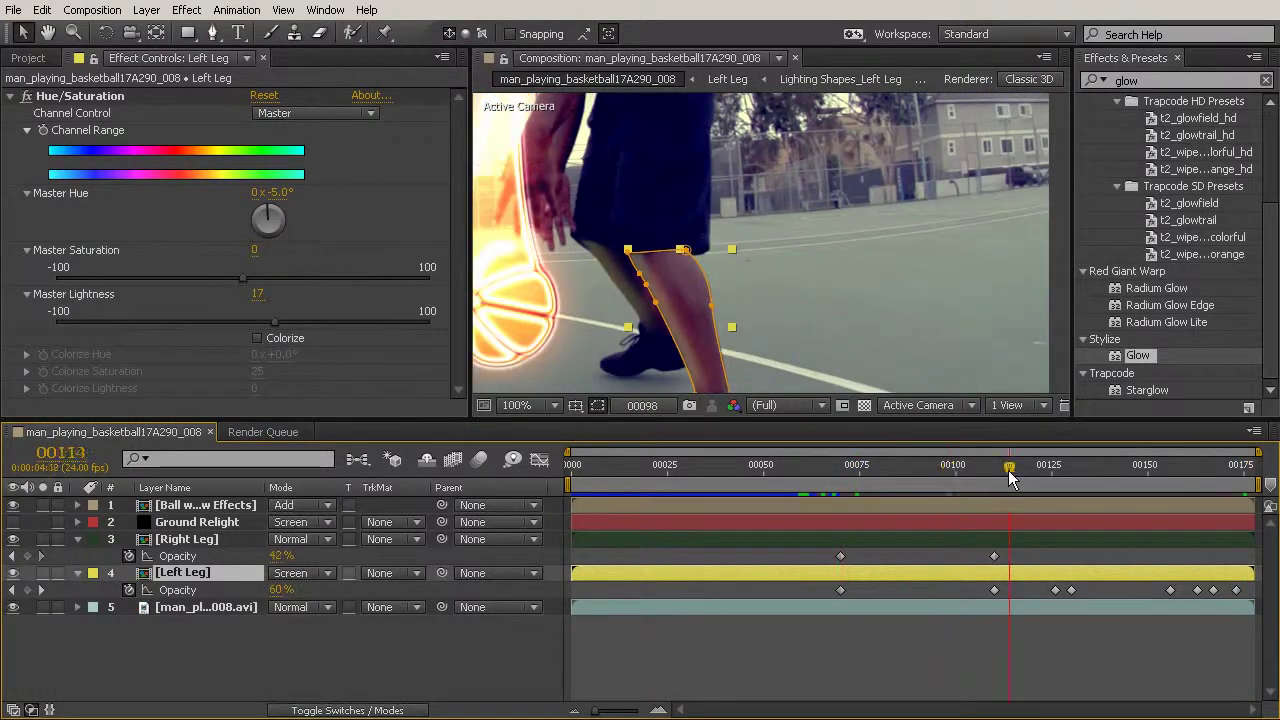
{"action": "left_click_drag", "start_coordinate": [1013, 478], "coordinate": [994, 478]}
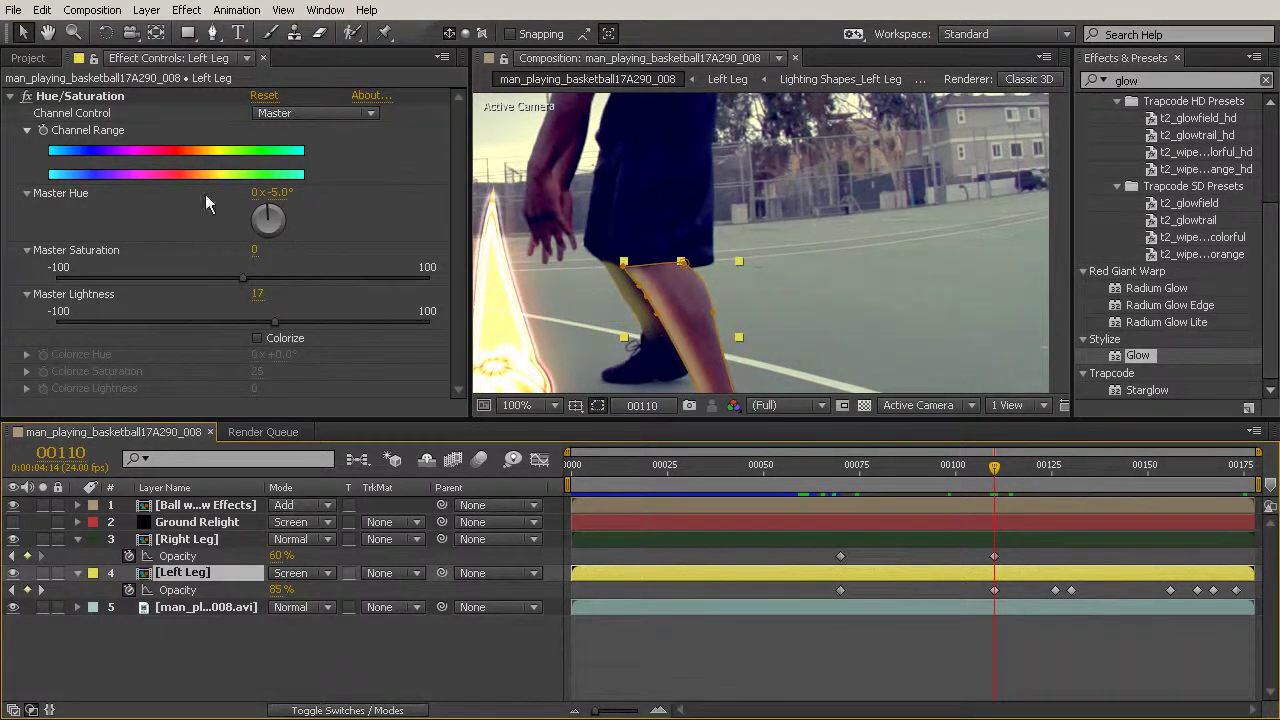
Collapse the Left Leg layer's Hue/Saturation effect and set the Right Leg layer's blending mode to Screen
{"action": "left_click", "coordinate": [98, 97]}
{"action": "left_click", "coordinate": [13, 96]}
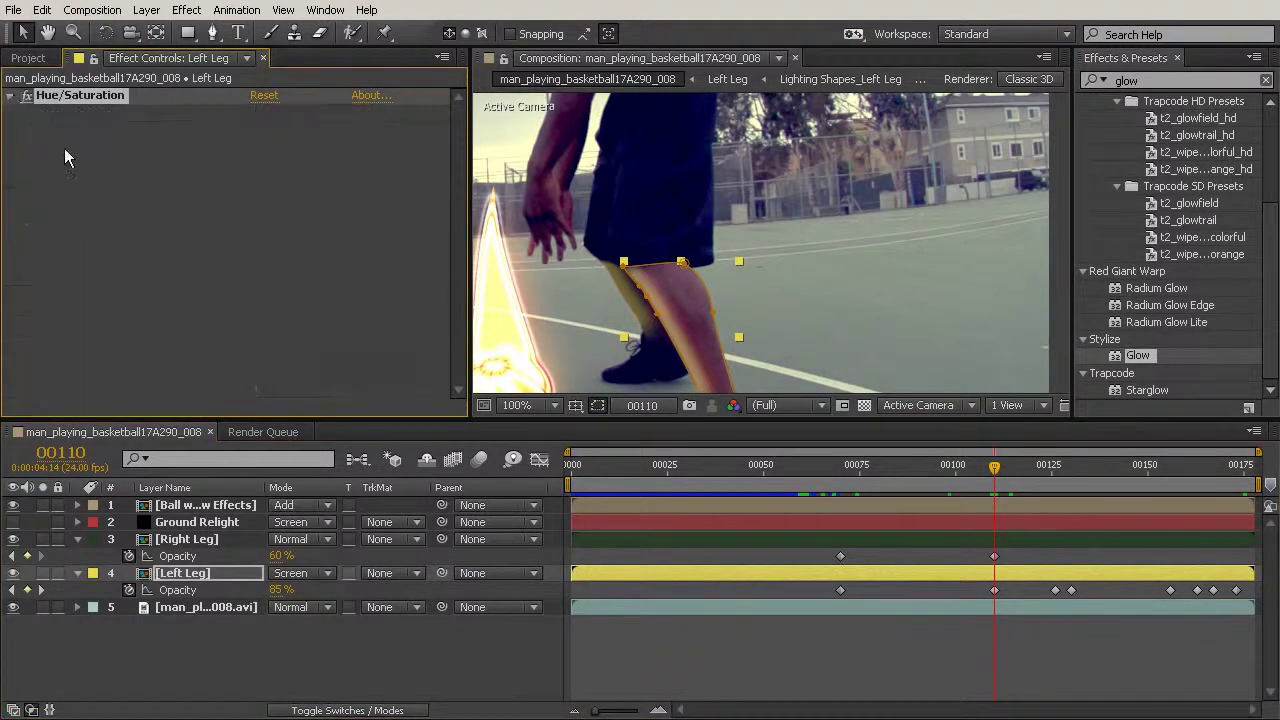
{"action": "left_click", "coordinate": [183, 575]}
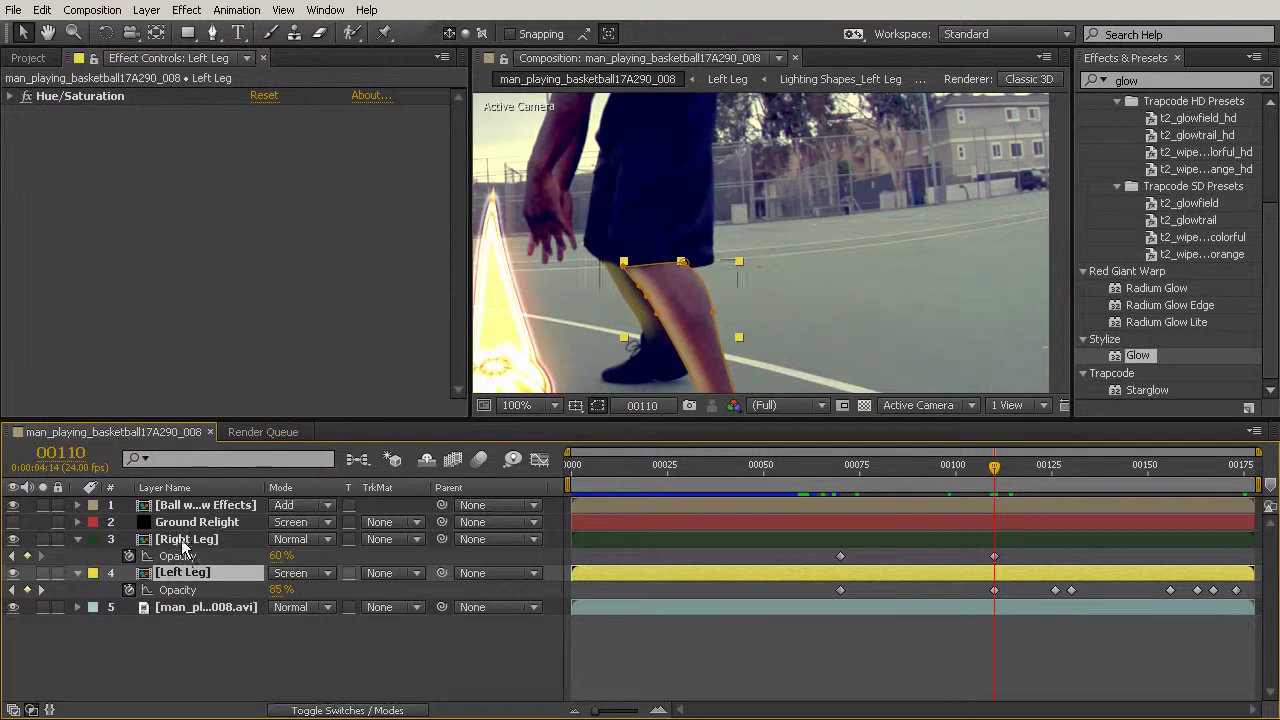
{"action": "left_click", "coordinate": [184, 543]}
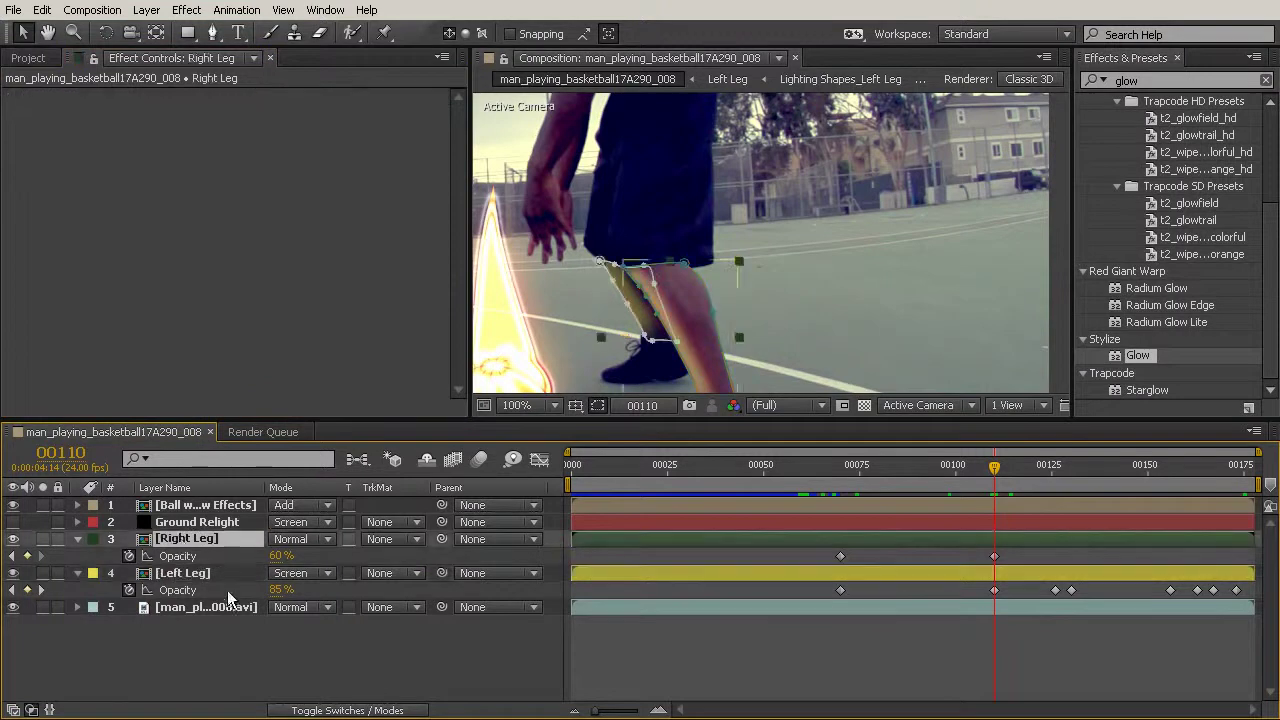
{"action": "left_click", "coordinate": [292, 540]}
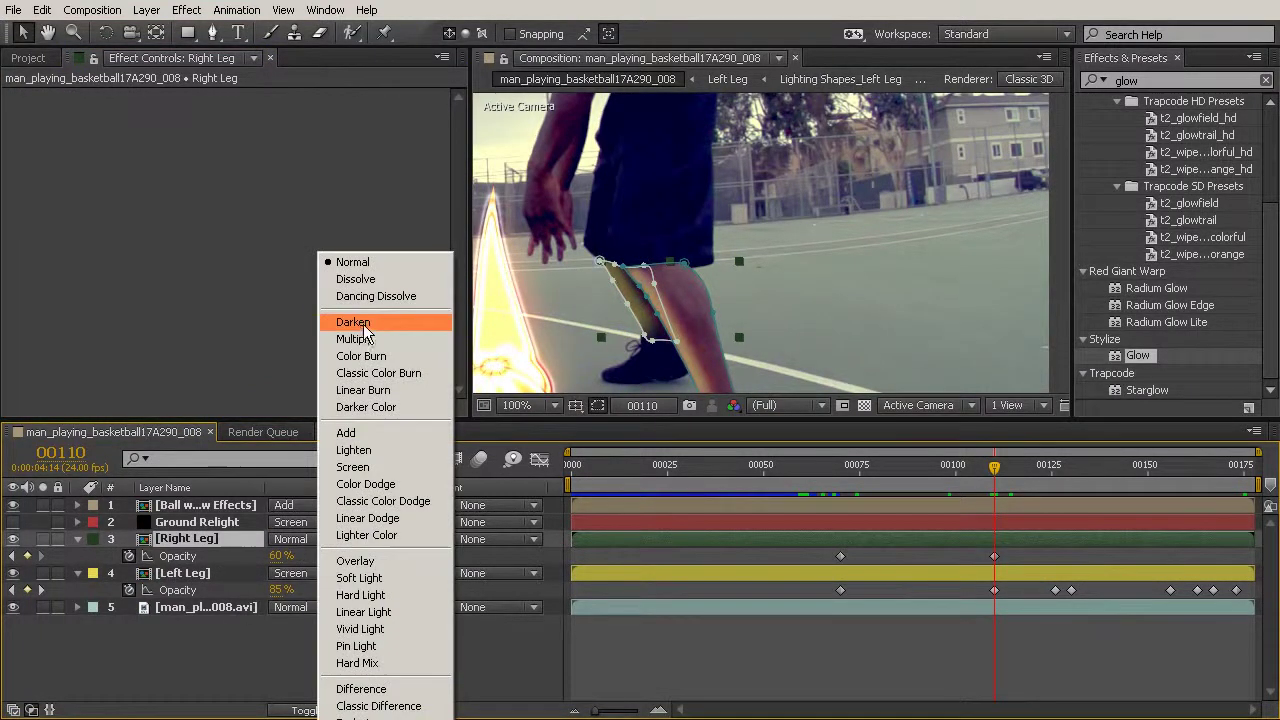
{"action": "left_click", "coordinate": [376, 470]}
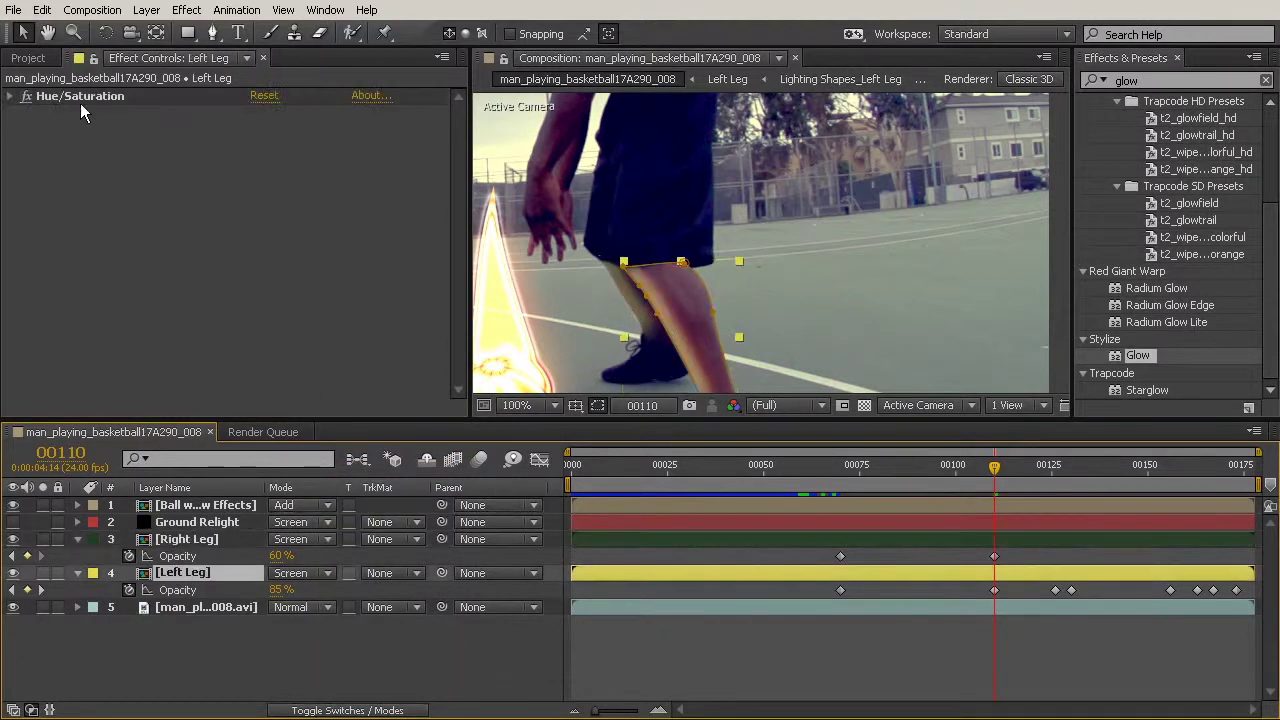
Copy the Hue/Saturation effect from the Left Leg layer onto the Right Leg layer
{"action": "left_click", "coordinate": [82, 96]}
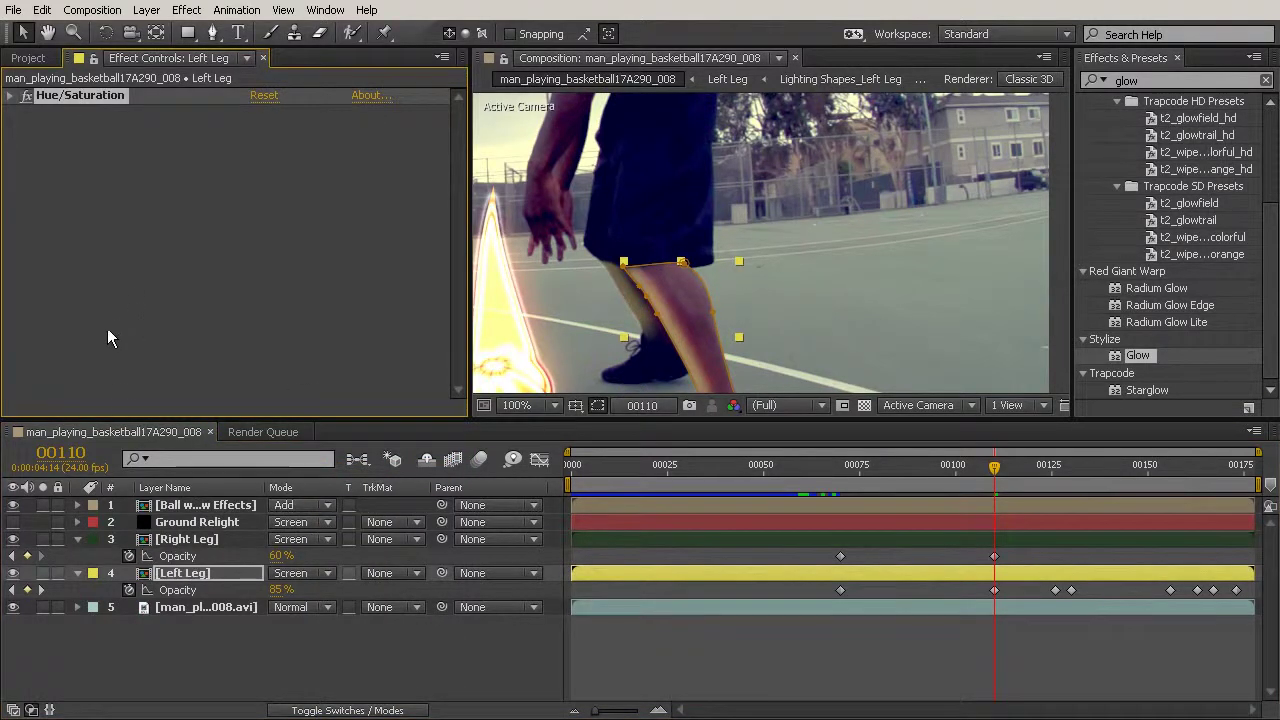
{"action": "left_click", "coordinate": [188, 540]}
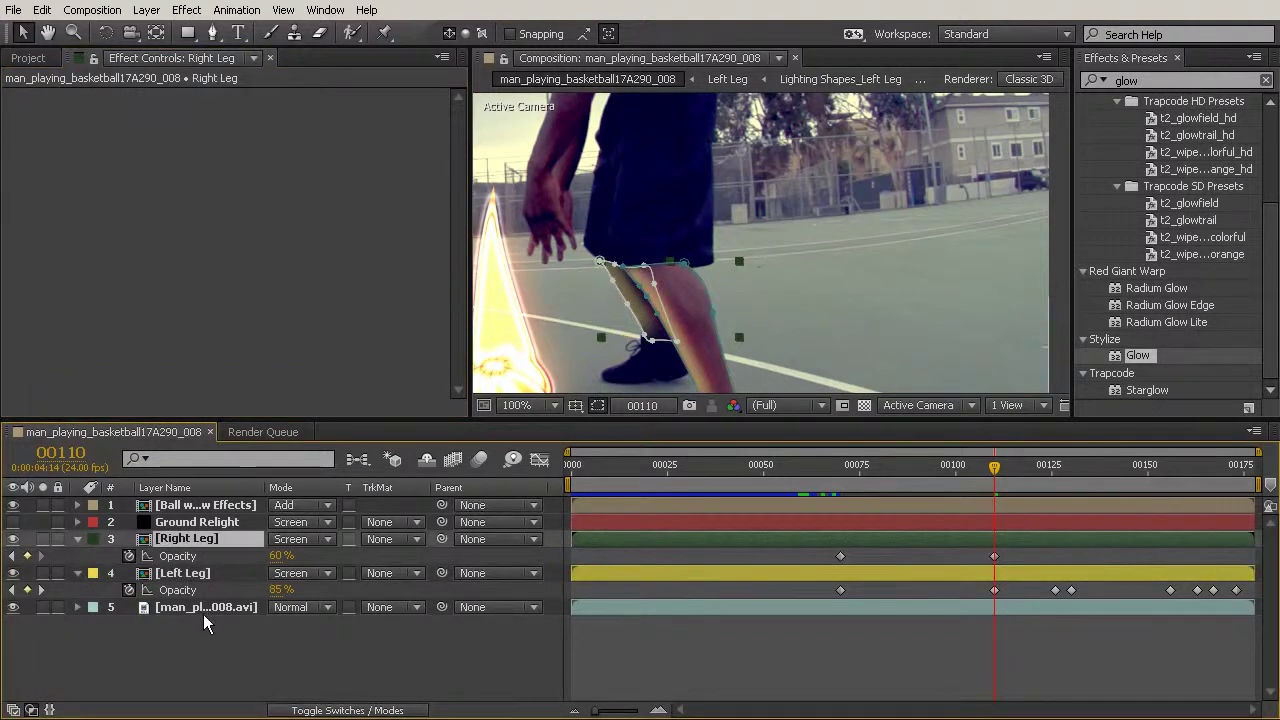
{"action": "key", "text": "ctrl+v"}
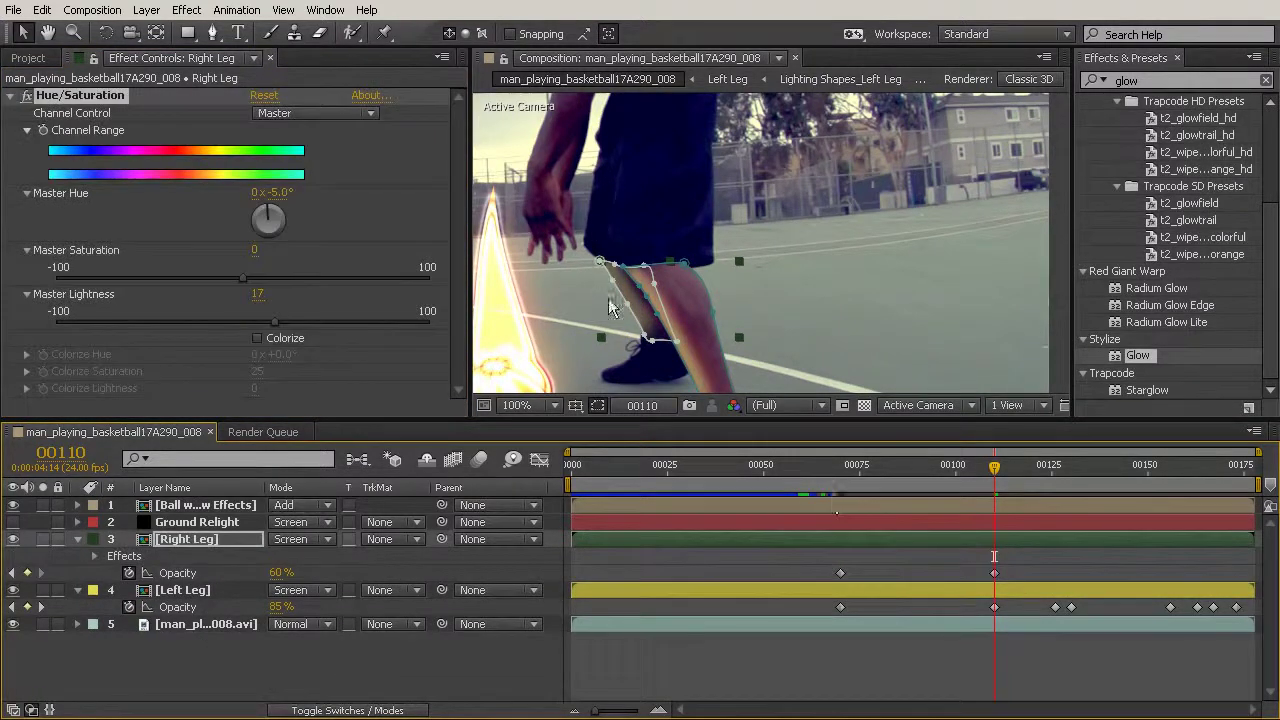
Inspect the relit legs up close, then keyframe the Right Leg layer's opacity at 51% on frame 126
{"action": "left_click", "coordinate": [808, 325]}
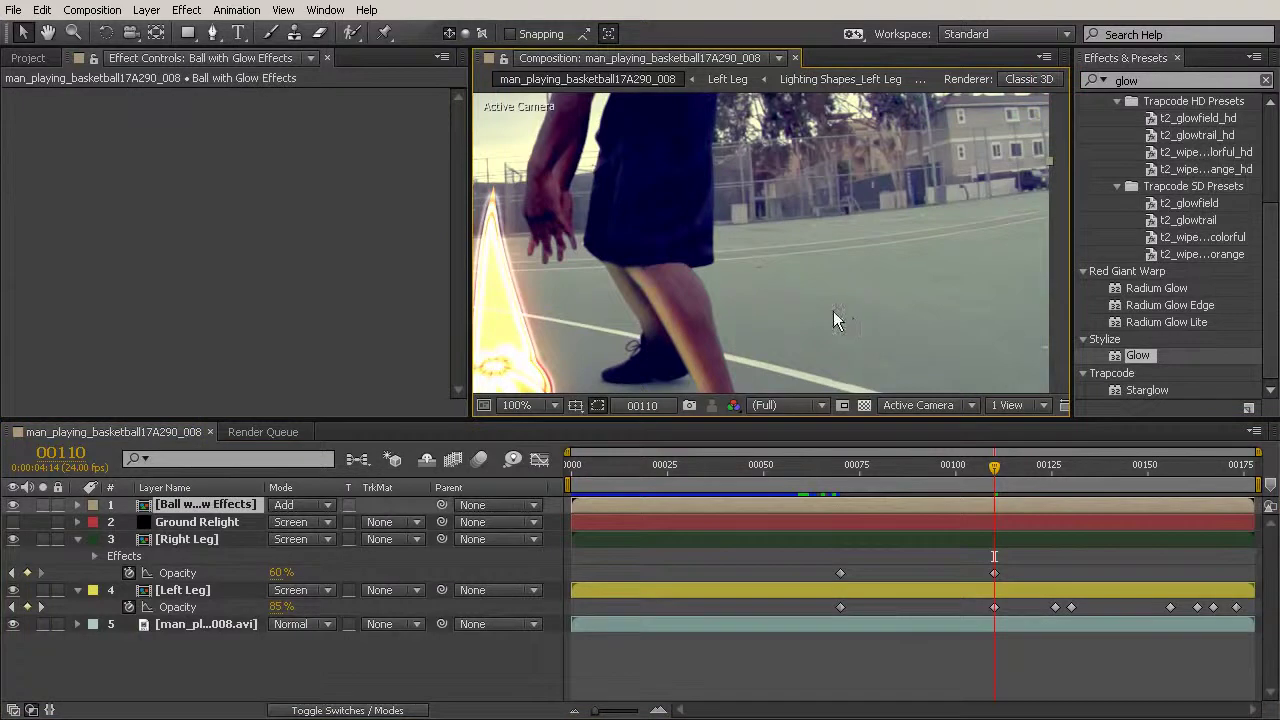
{"action": "scroll", "coordinate": [835, 311], "scroll_direction": "down", "scroll_amount": 2}
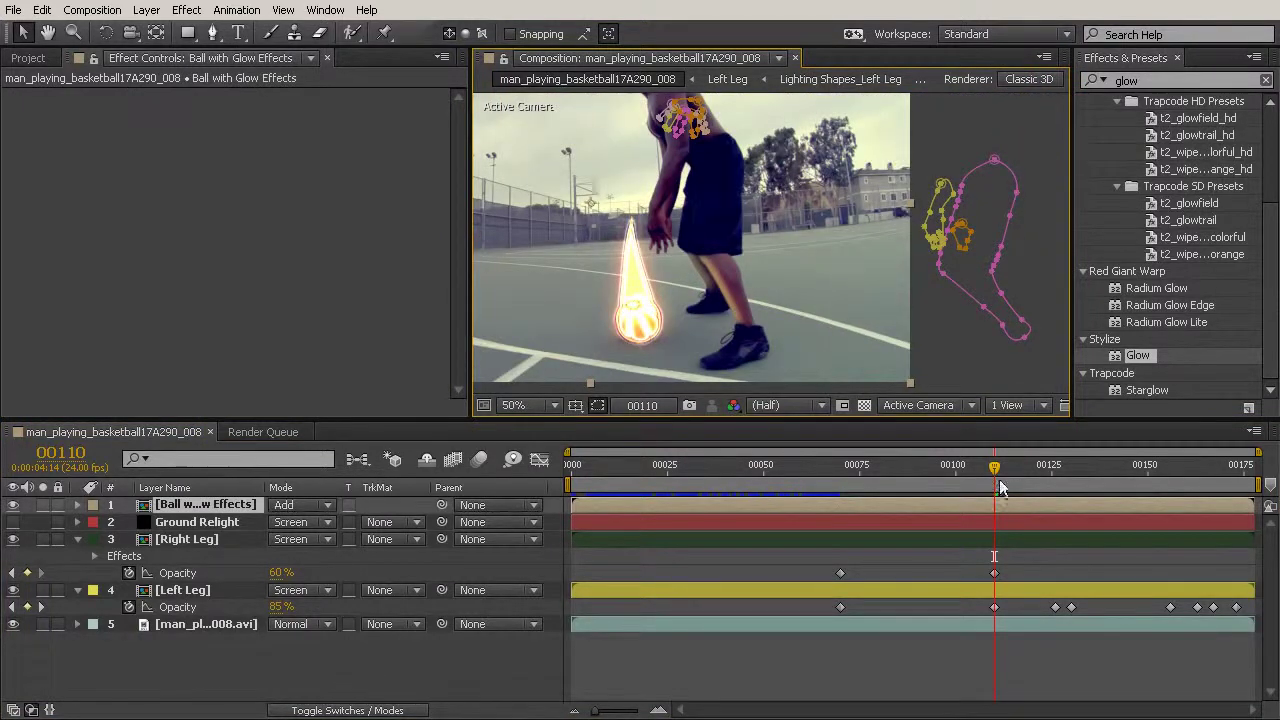
{"action": "scroll", "coordinate": [725, 290], "scroll_direction": "up", "scroll_amount": 2}
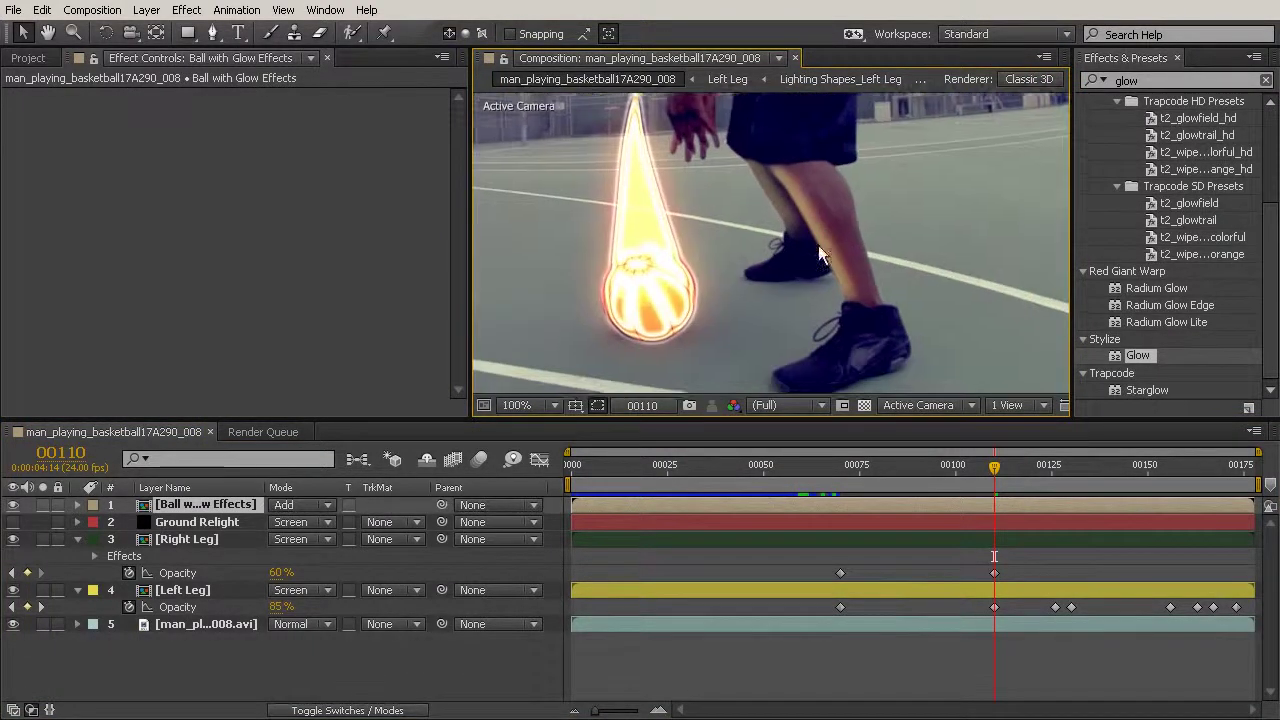
{"action": "left_click_drag", "start_coordinate": [1006, 464], "coordinate": [1057, 478]}
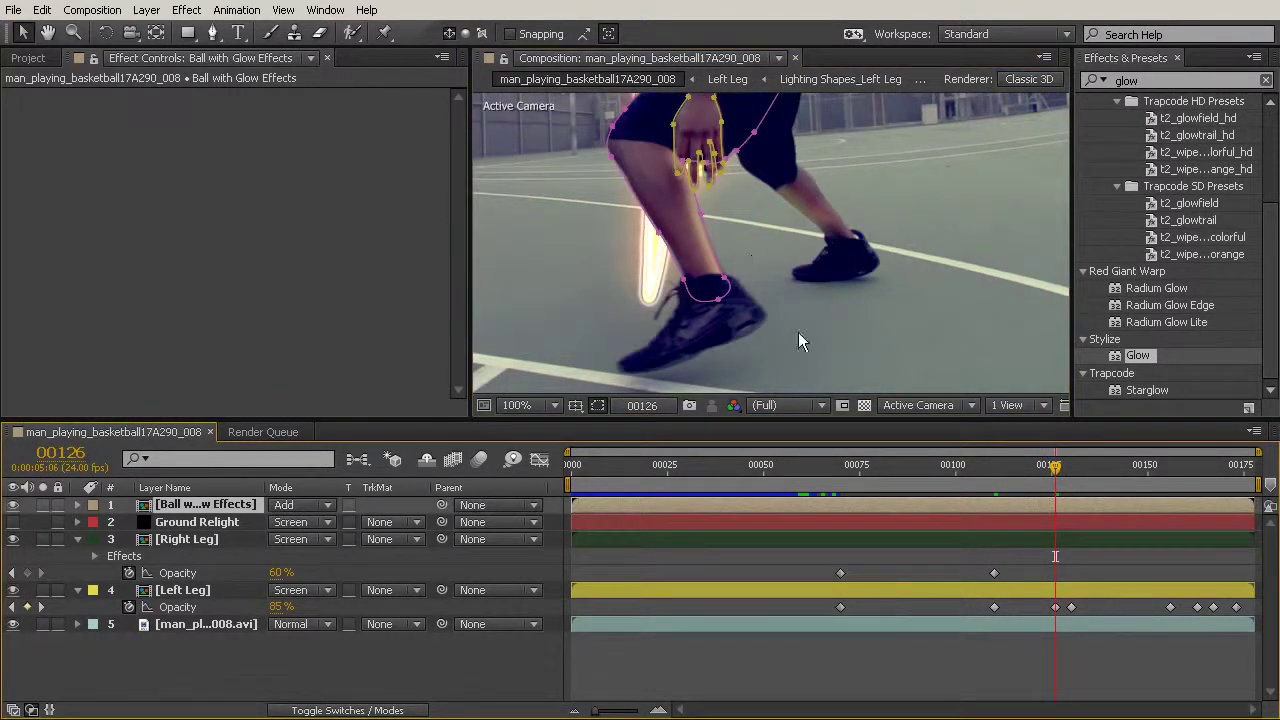
{"action": "left_click_drag", "start_coordinate": [275, 572], "coordinate": [268, 570]}
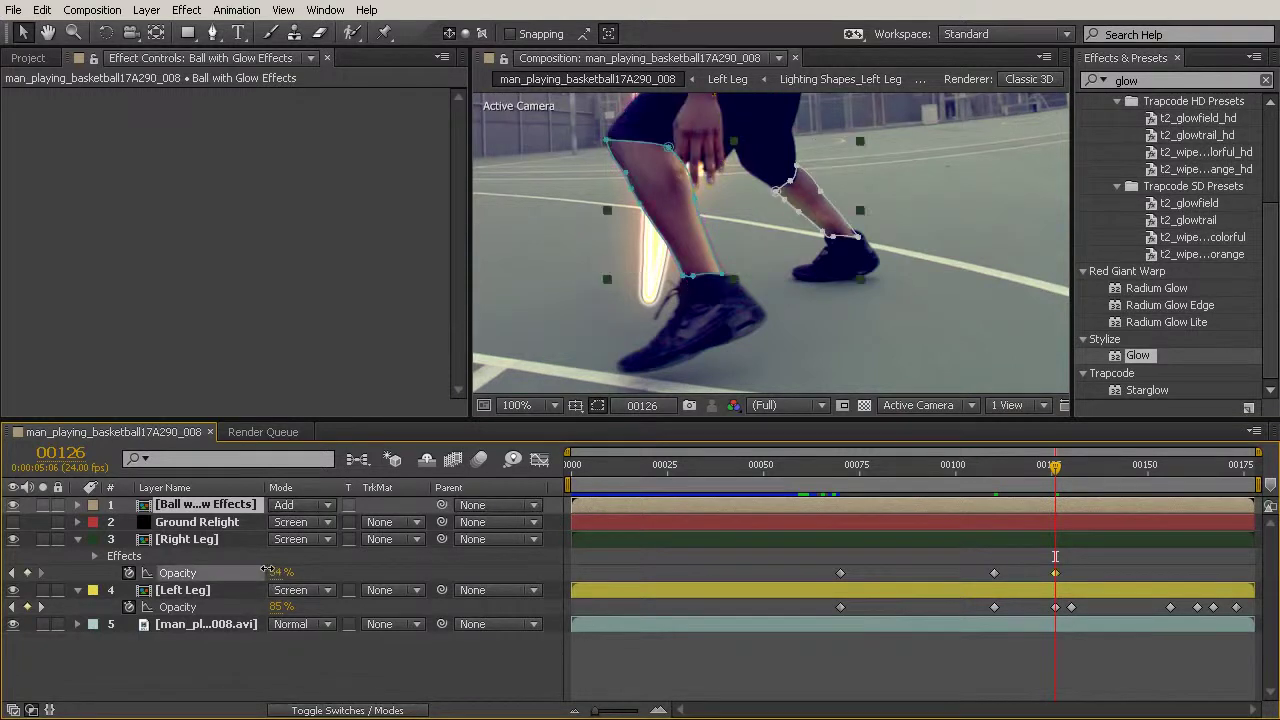
{"action": "left_click", "coordinate": [266, 571]}
Keyframe the Right Leg layer's opacity at 100% on frame 130
{"action": "left_click", "coordinate": [1065, 480]}
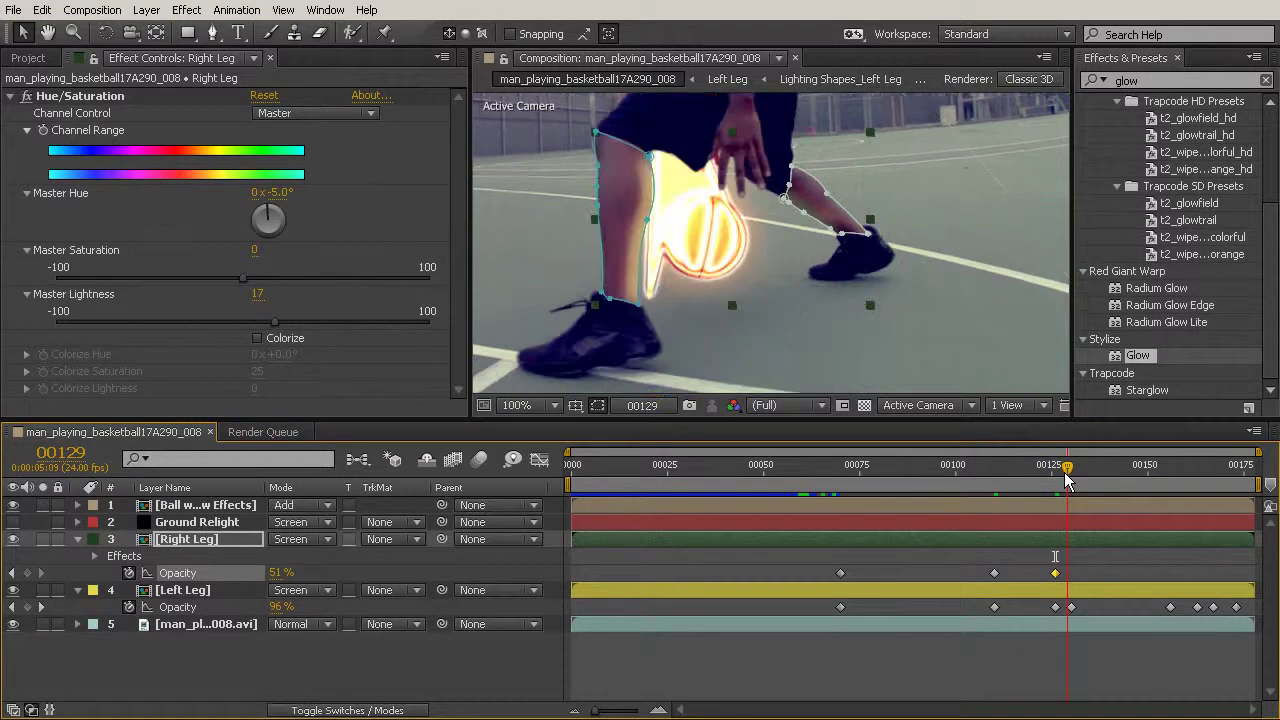
{"action": "key", "text": "Page_Down"}
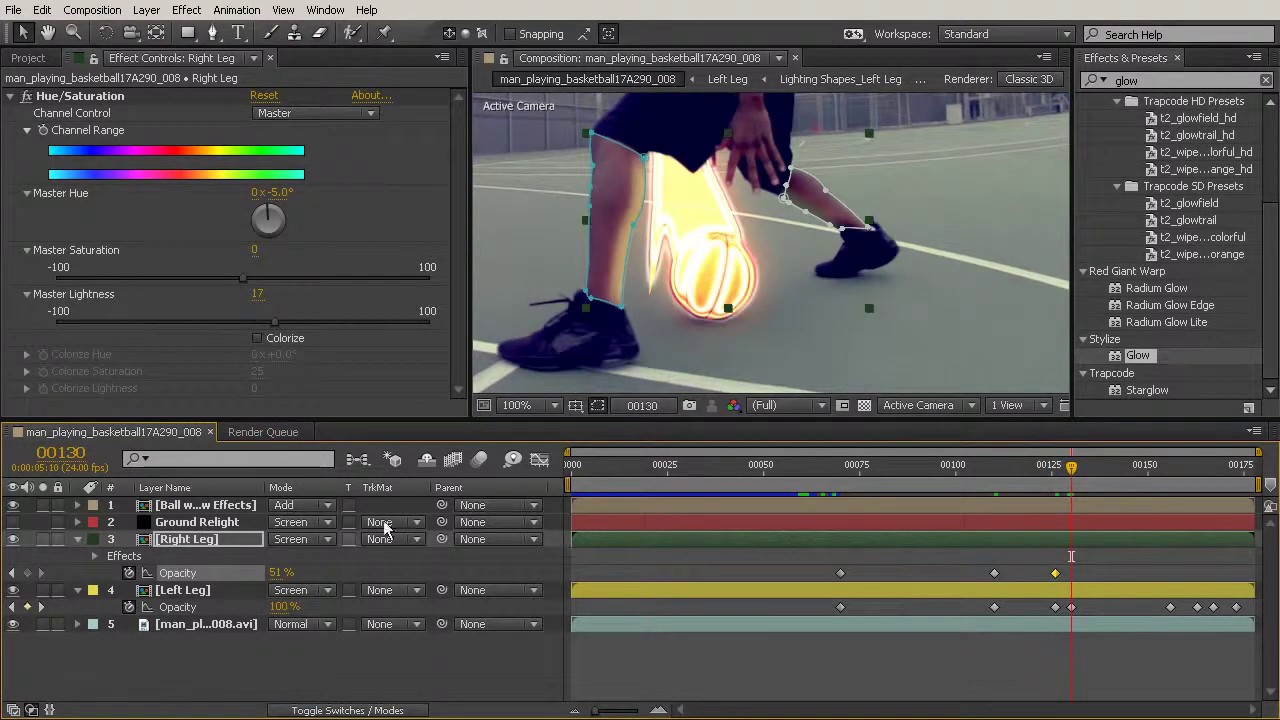
{"action": "left_click_drag", "start_coordinate": [273, 572], "coordinate": [487, 571]}
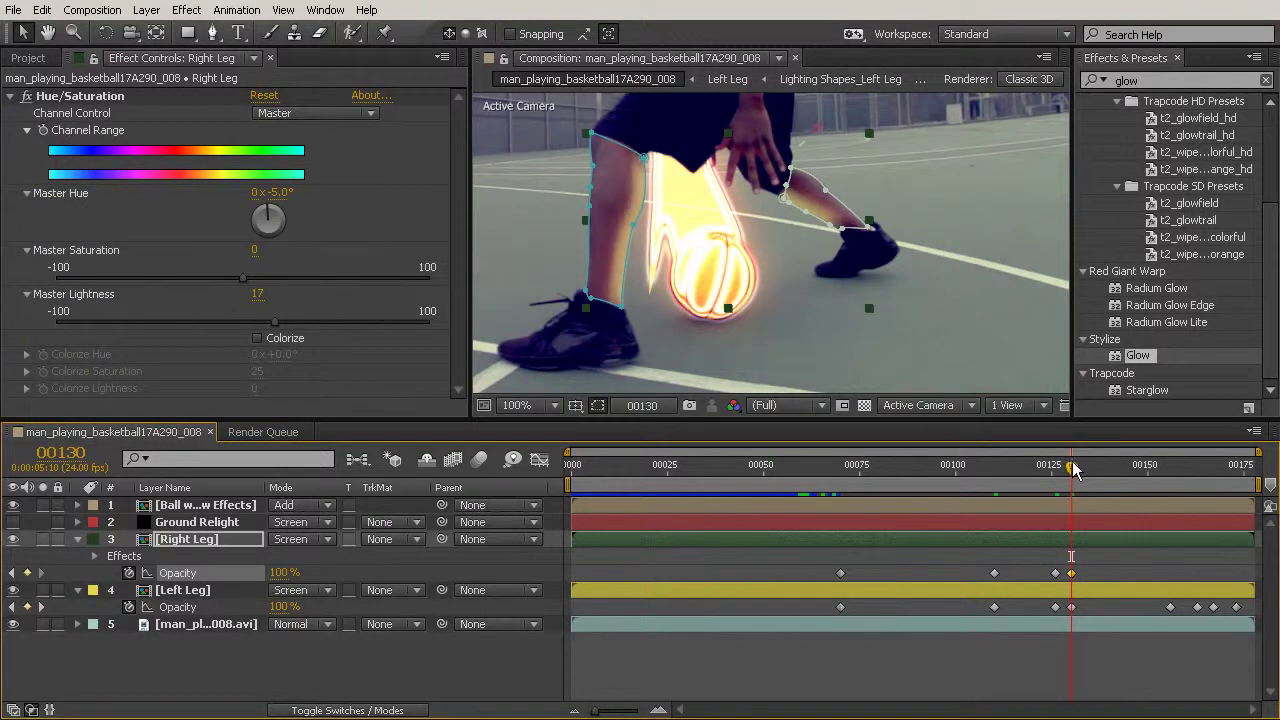
Add a Right Leg opacity keyframe on frame 168 that holds the value at 100%
{"action": "left_click_drag", "start_coordinate": [1072, 466], "coordinate": [1164, 486]}
{"action": "key", "text": "Page_Down"}
{"action": "key", "text": "Page_Down"}
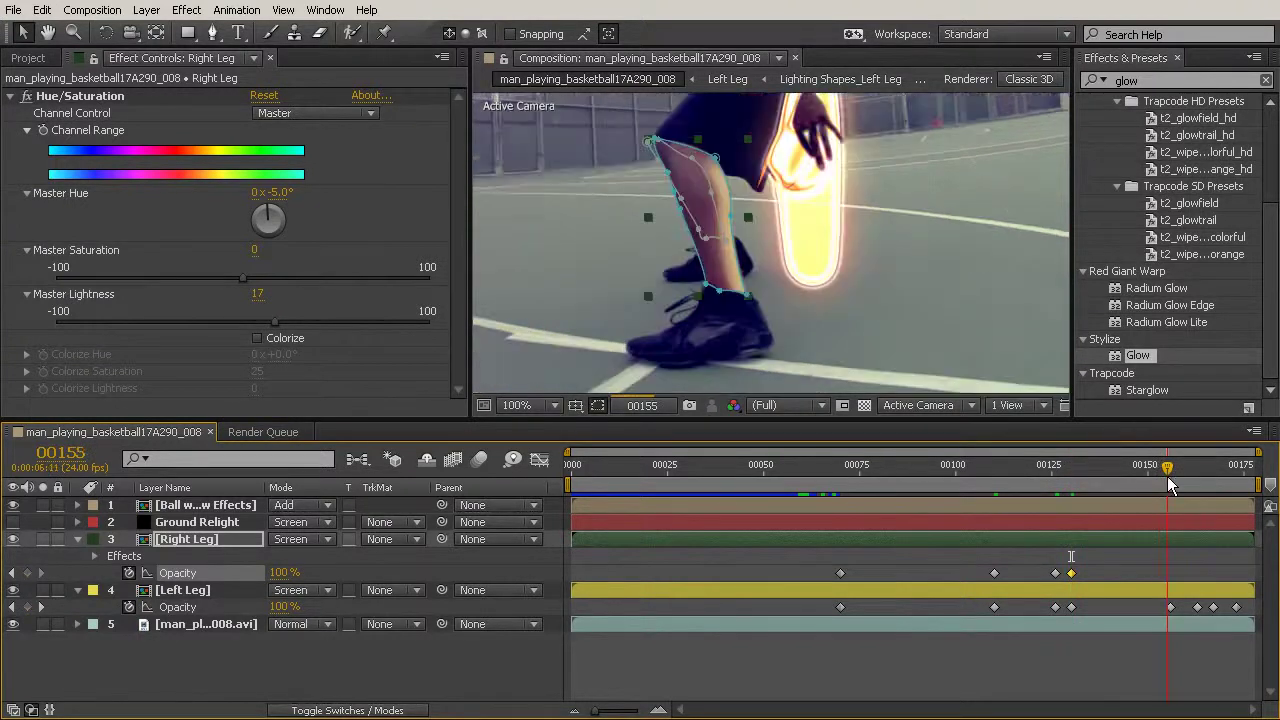
{"action": "left_click_drag", "start_coordinate": [1168, 476], "coordinate": [1216, 494]}
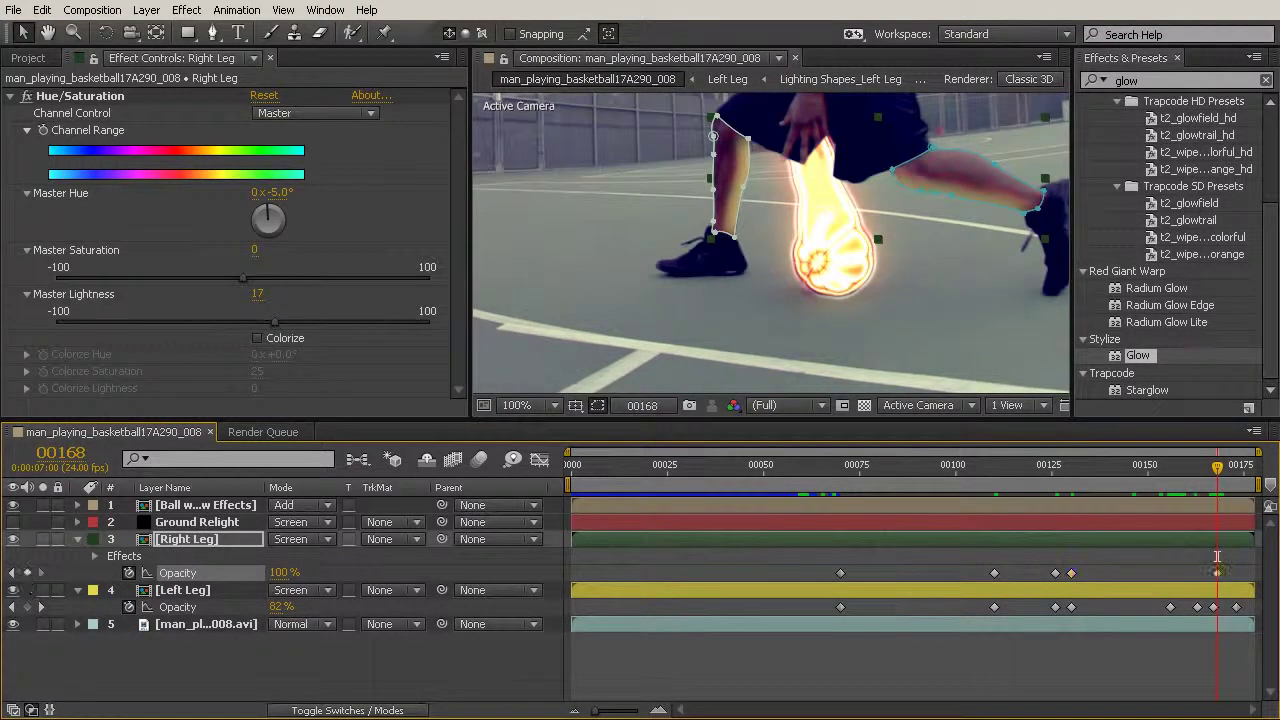
Keyframe the Right Leg layer's opacity at 50% on frame 177
{"action": "left_click_drag", "start_coordinate": [1214, 472], "coordinate": [1249, 467]}
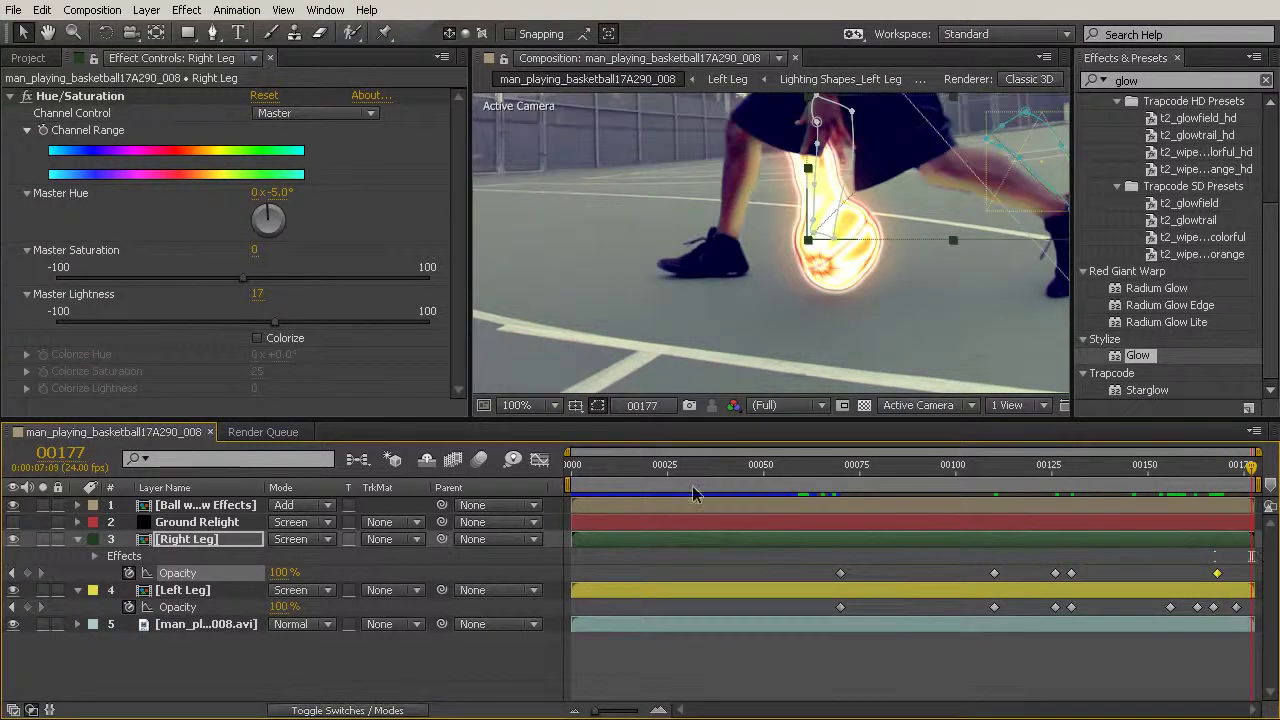
{"action": "left_click", "coordinate": [283, 574]}
{"action": "left_click", "coordinate": [338, 645]}
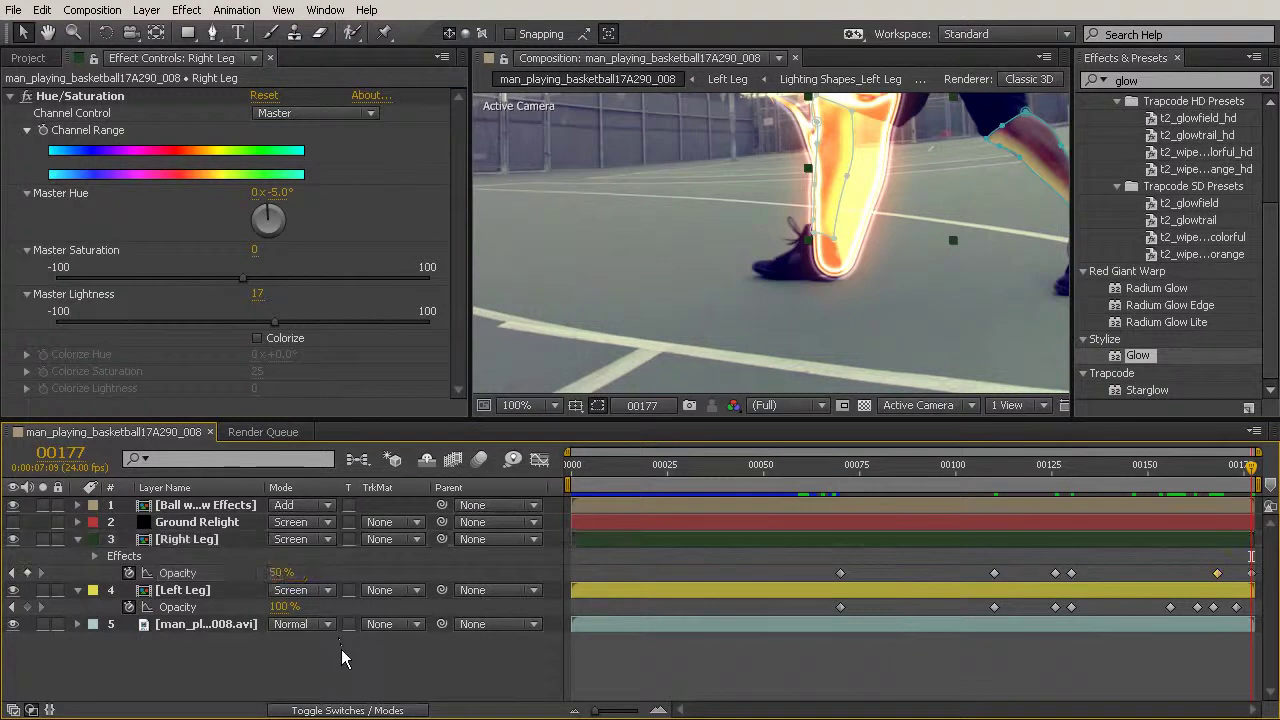
Step through frames 169 to 174 to examine how the right leg's lighting fades against the ball's movement
{"action": "left_click", "coordinate": [1221, 468]}
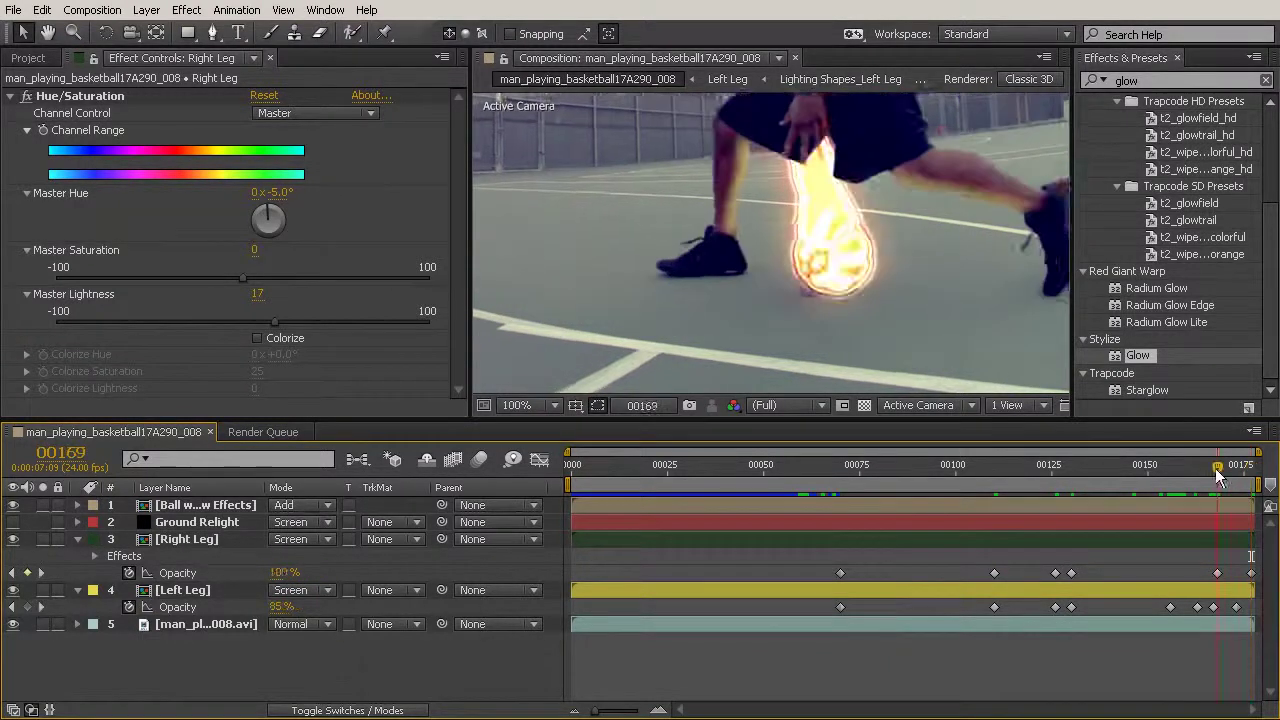
{"action": "left_click_drag", "start_coordinate": [1226, 469], "coordinate": [1229, 469]}
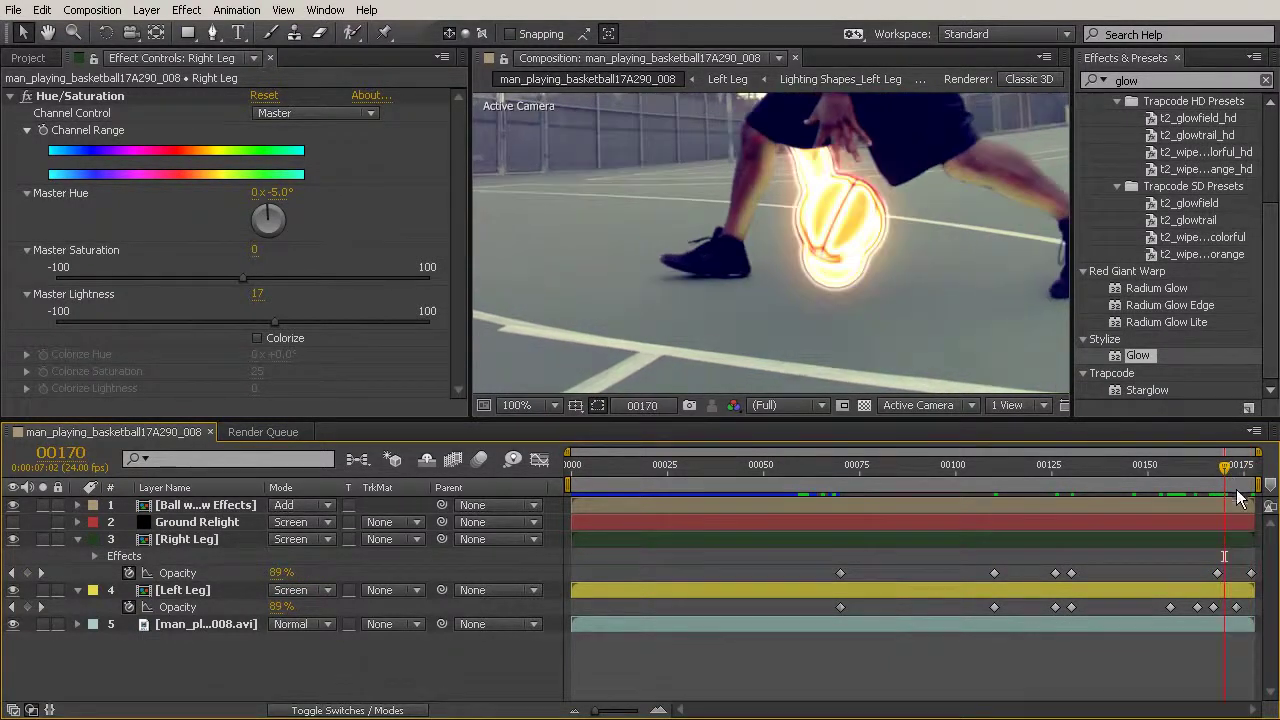
{"action": "key", "text": "Page_Down"}
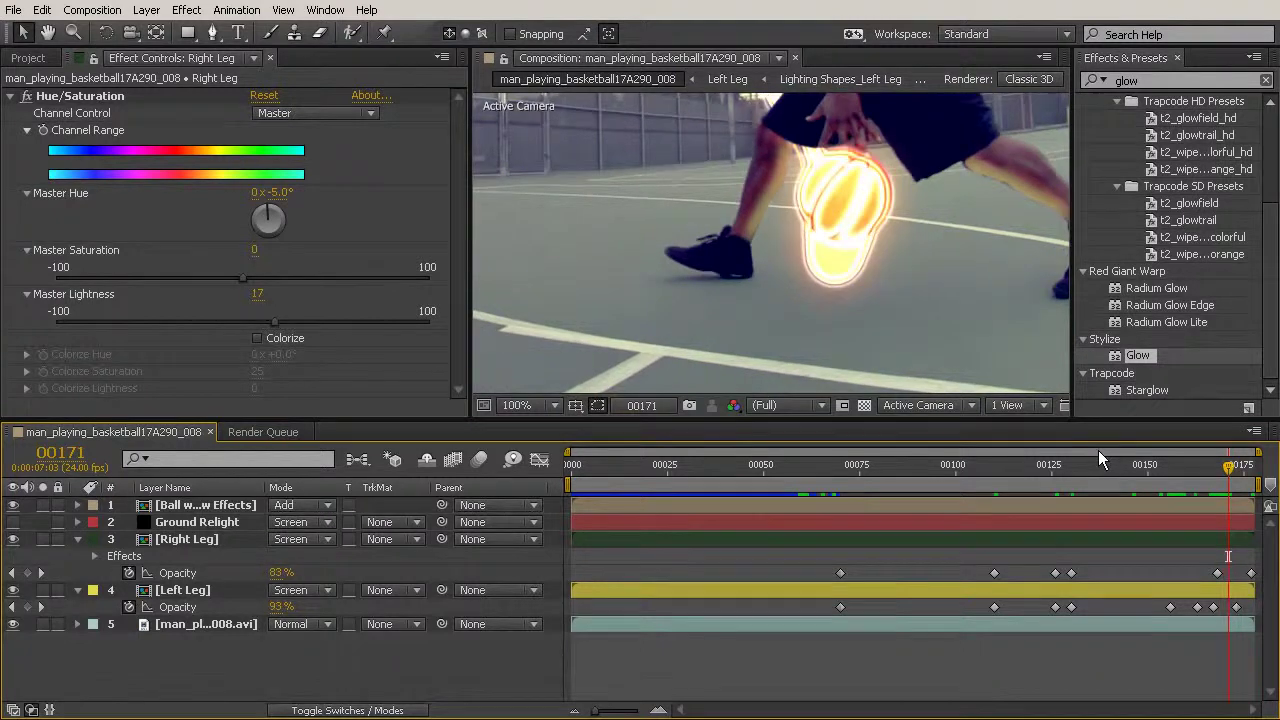
{"action": "key", "text": "Page_Down"}
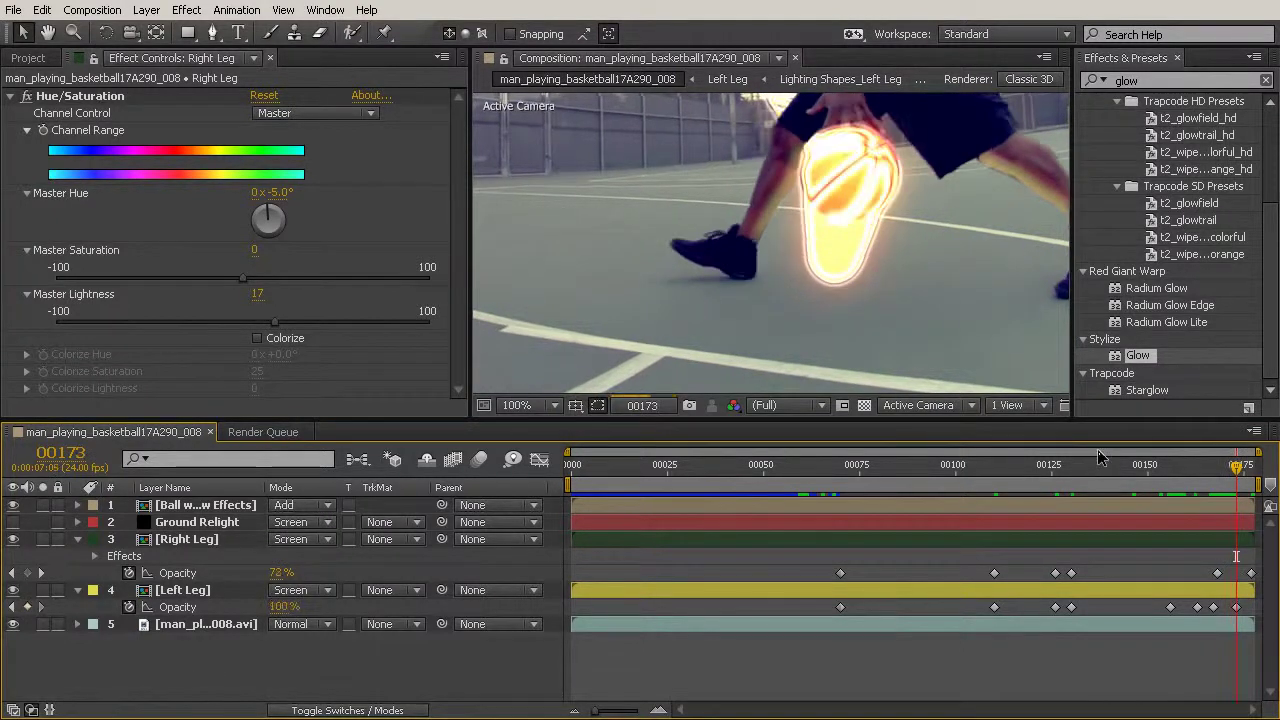
{"action": "key", "text": "Page_Down"}
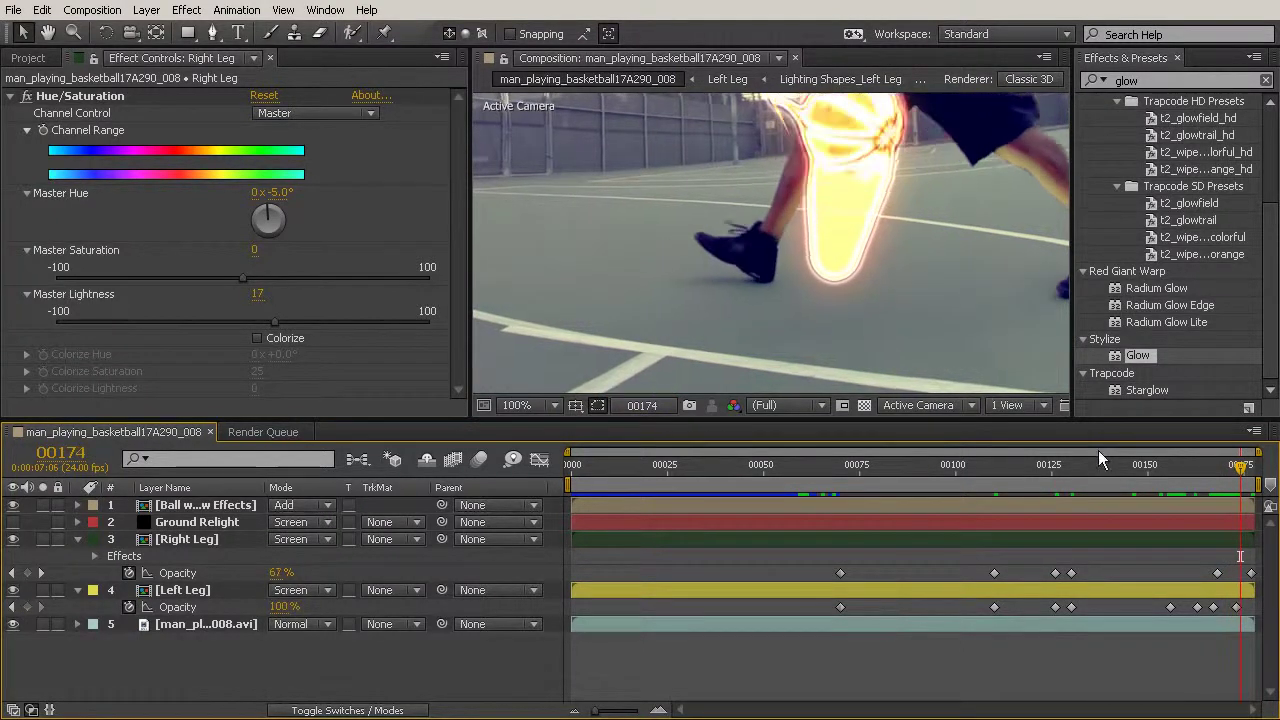
Close the Effects & Presets panel and enlarge the composition viewer to show the whole frame at 50% magnification
{"action": "key", "text": "Page_Down"}
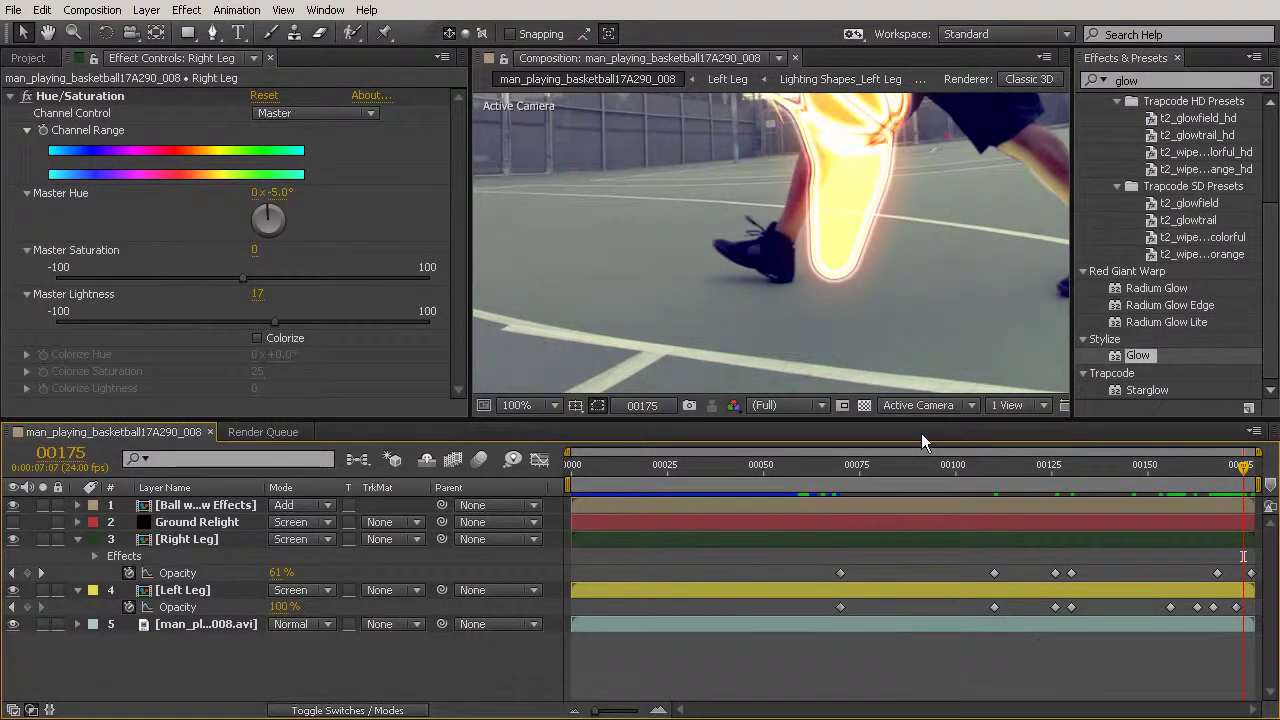
{"action": "left_click", "coordinate": [1179, 57]}
{"action": "left_click_drag", "start_coordinate": [928, 423], "coordinate": [928, 516]}
{"action": "scroll", "coordinate": [879, 292], "scroll_direction": "down", "scroll_amount": 1}
{"action": "left_click_drag", "start_coordinate": [935, 337], "coordinate": [956, 357]}
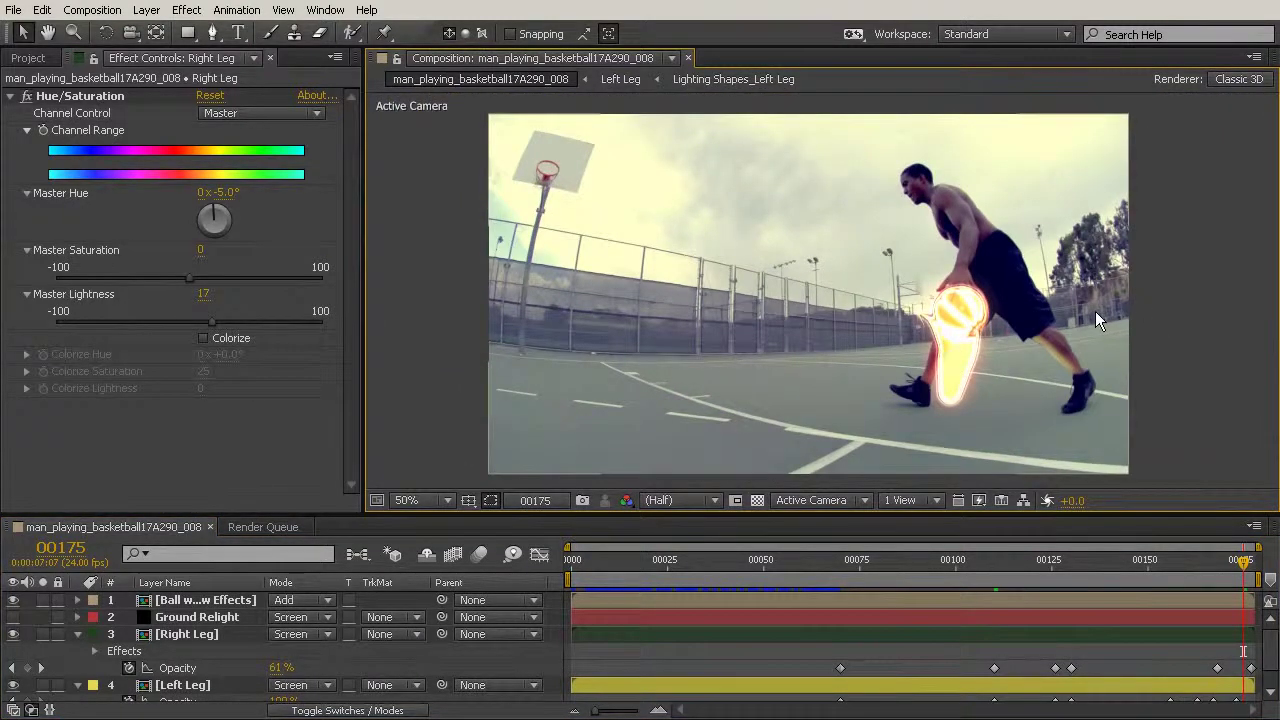
Preview the full animation and scrub on to frame 177 to check how the leg lighting follows the ball
{"action": "key", "text": "KP_0"}
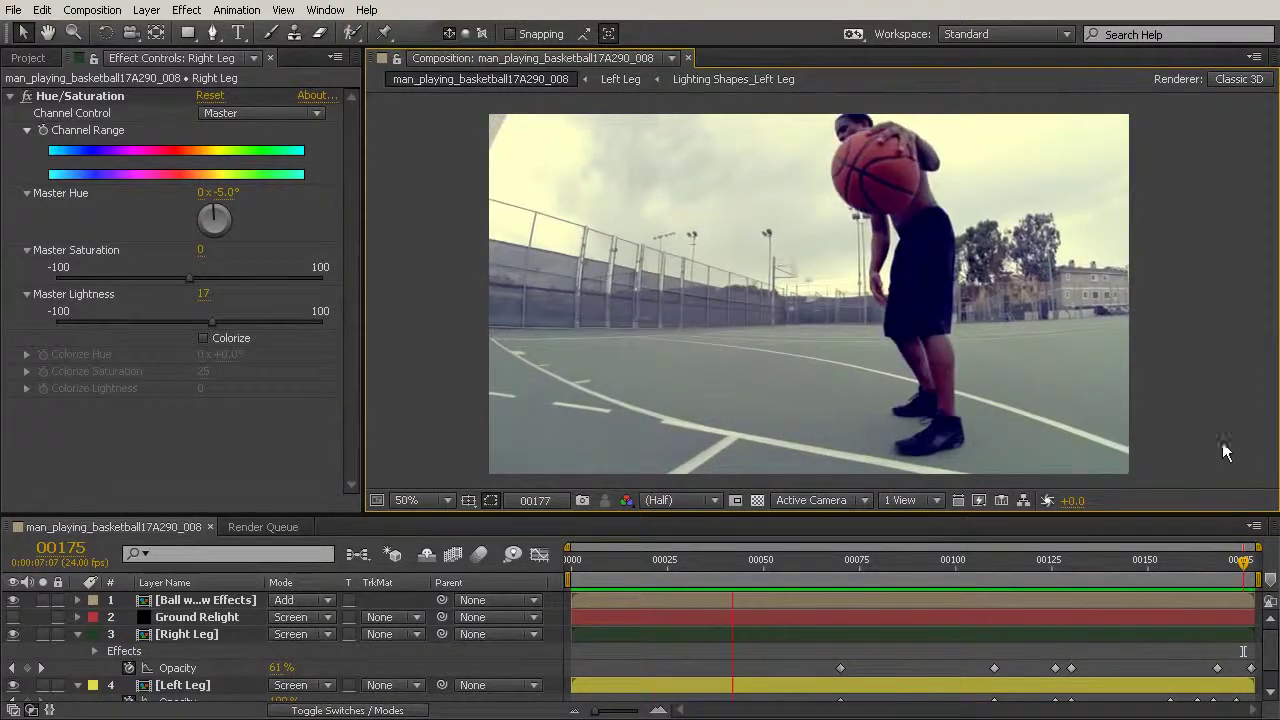
{"action": "left_click_drag", "start_coordinate": [744, 563], "coordinate": [1071, 646]}
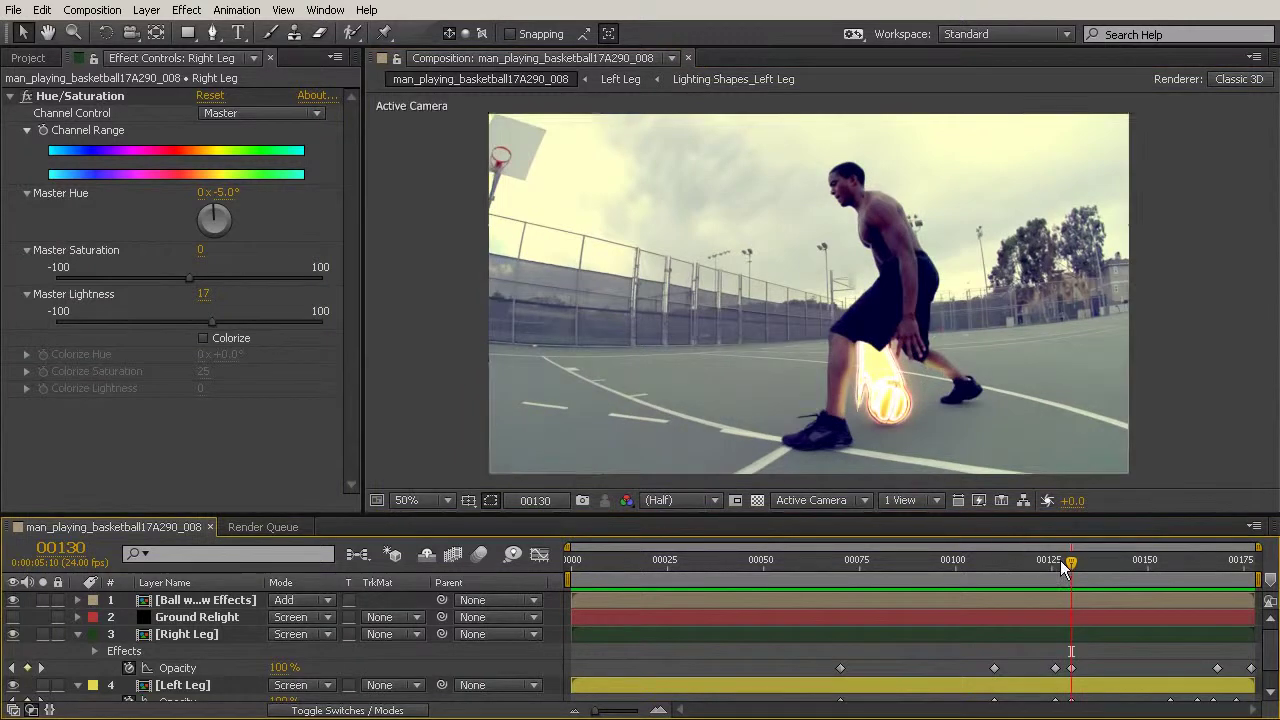
{"action": "left_click_drag", "start_coordinate": [1075, 560], "coordinate": [1270, 566]}
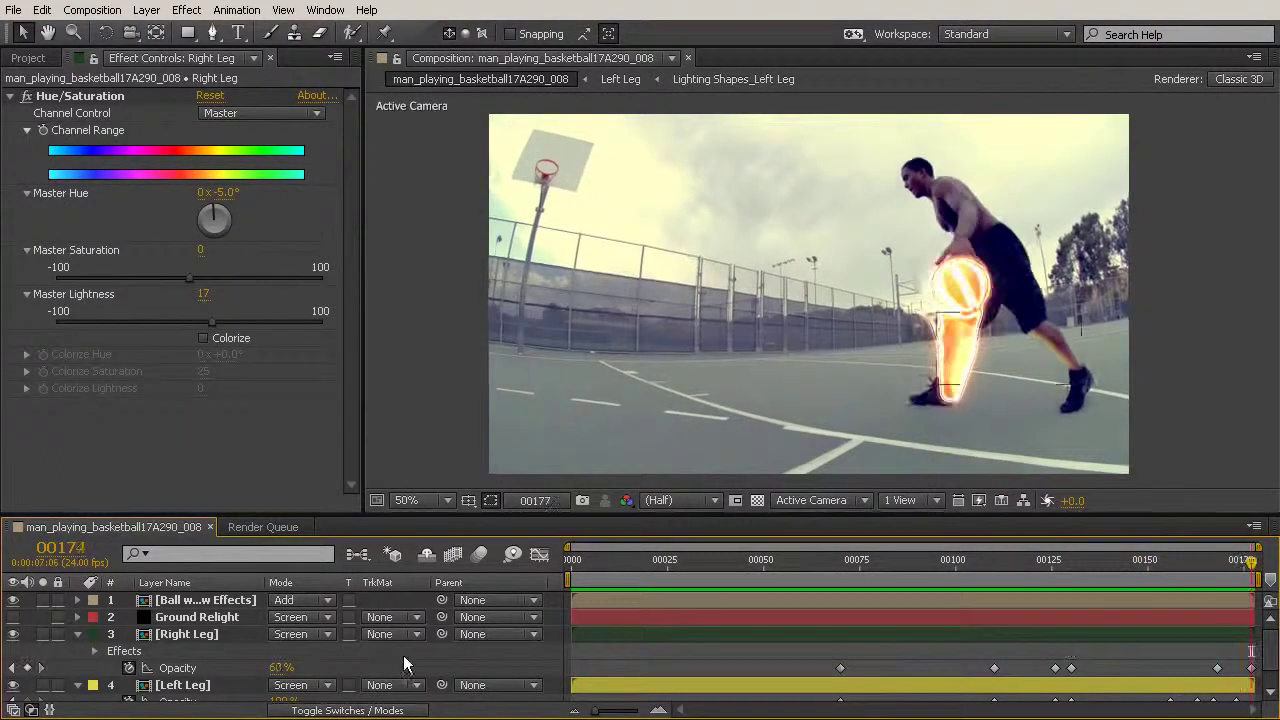
Turn the Ground Relight layer's visibility back on and preview the whole animation with it
{"action": "left_click", "coordinate": [13, 617]}
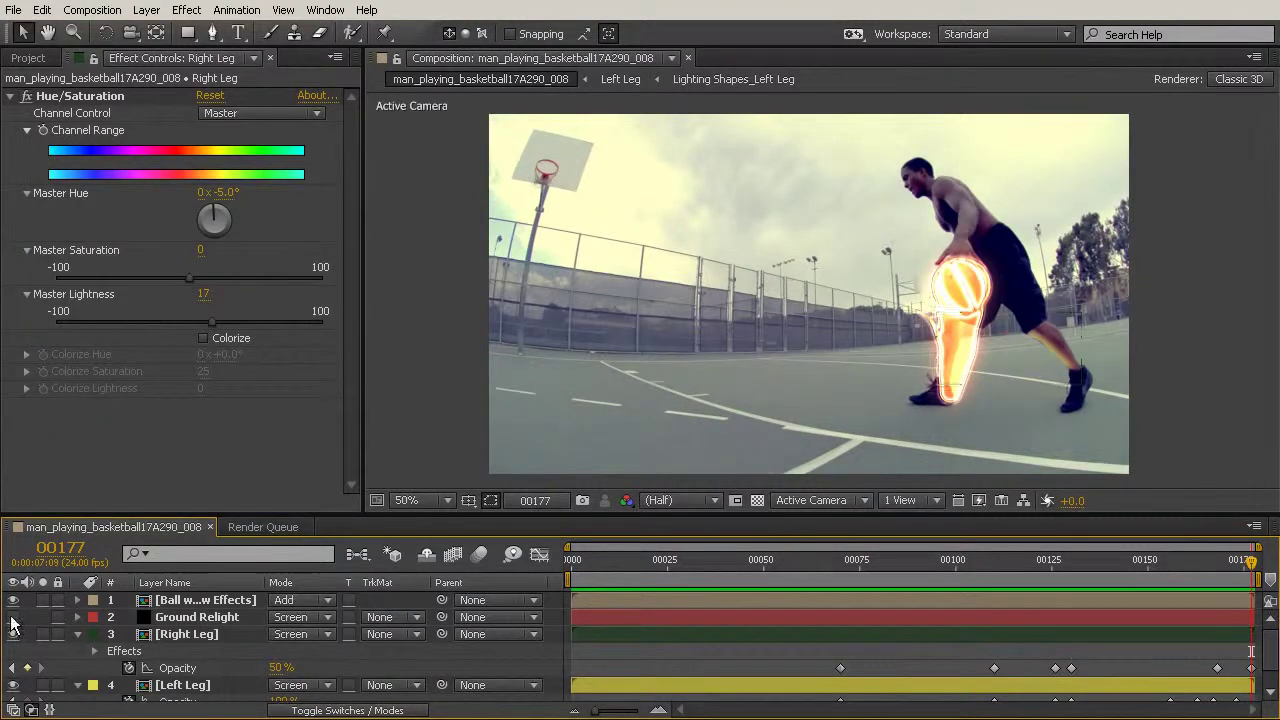
{"action": "key", "text": "space"}
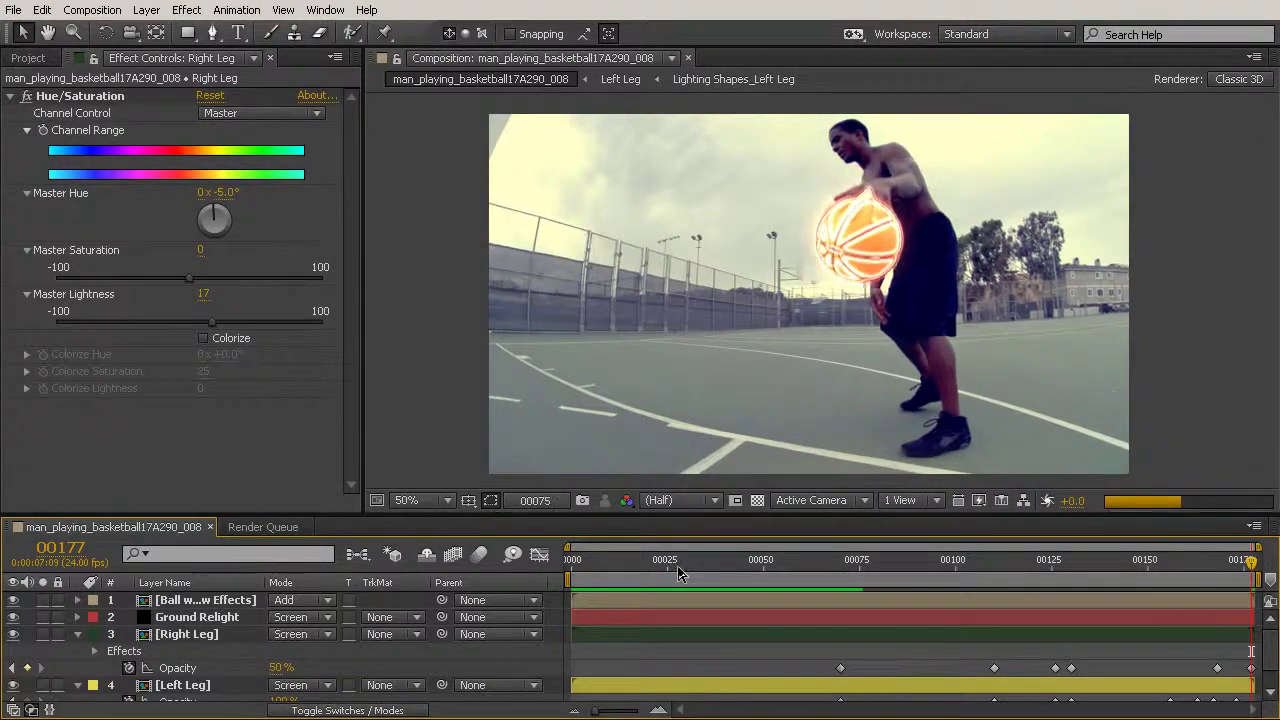
{"action": "key", "text": "space"}
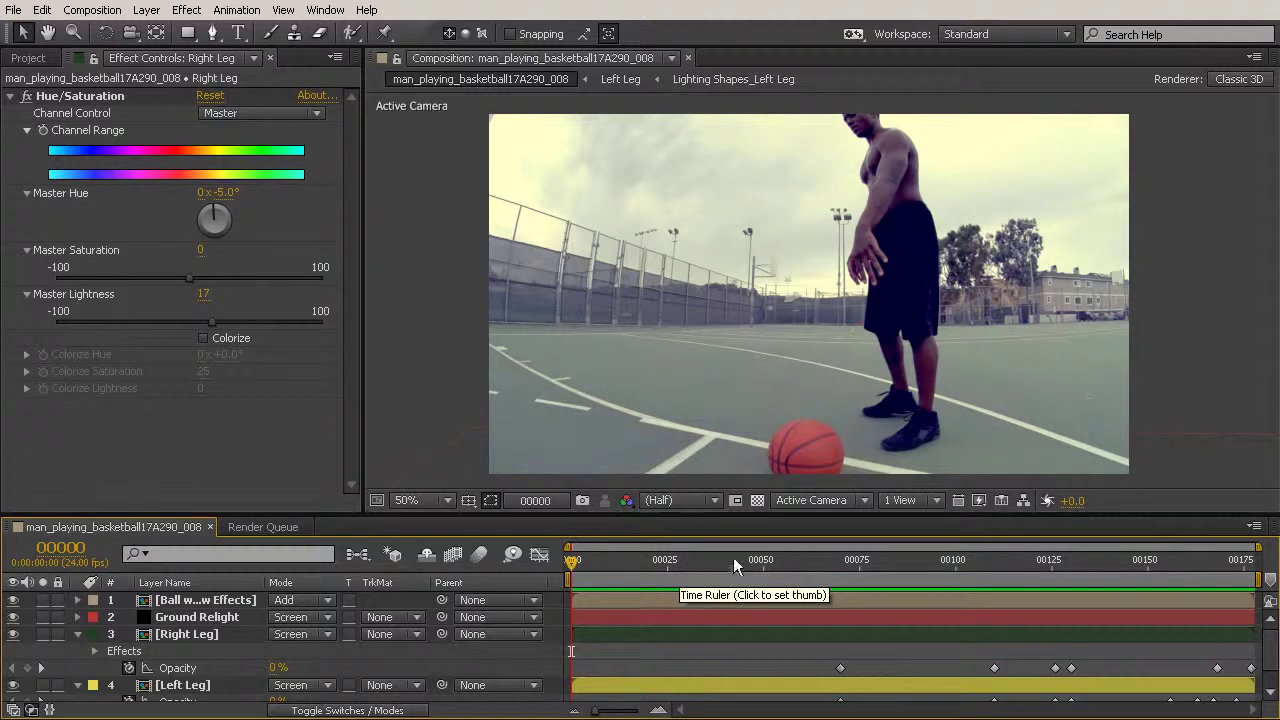
{"action": "key", "text": "space"}
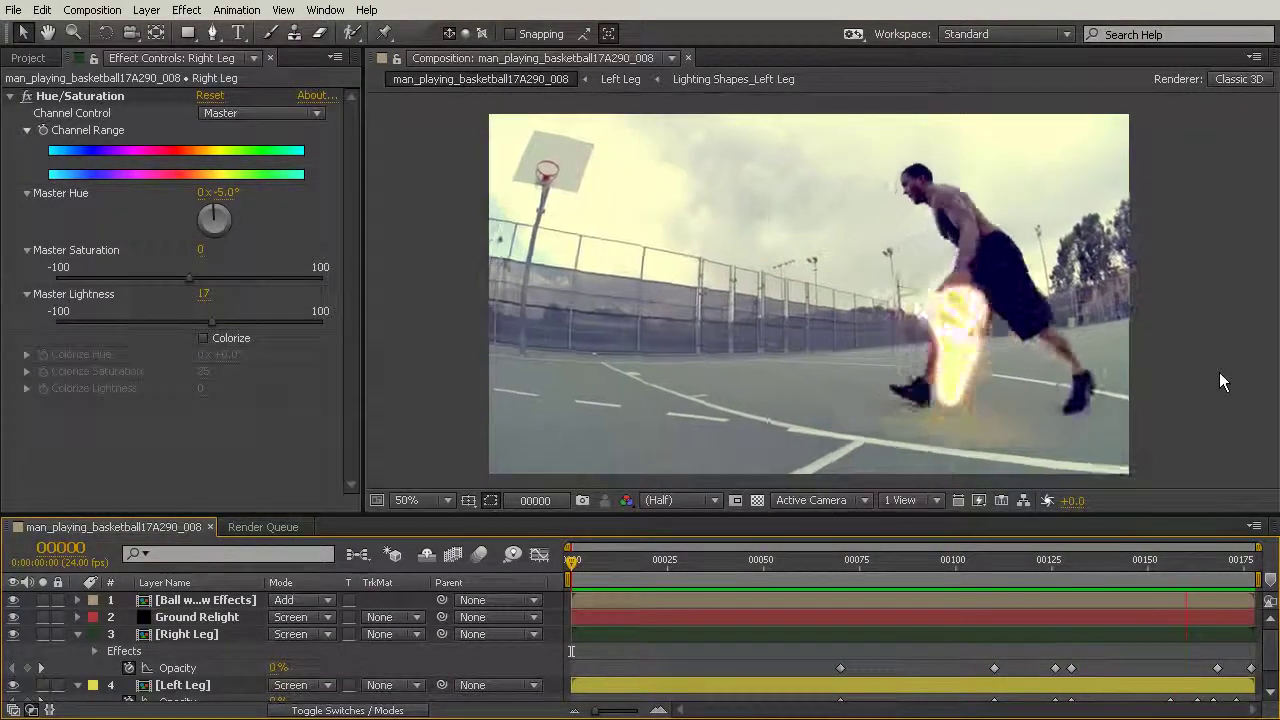
{"action": "key", "text": "space"}
At frame 111, select the Ground Relight layer and collapse its Gradient Ramp, Camera Lens Blur and Exposure effects
{"action": "left_click_drag", "start_coordinate": [589, 563], "coordinate": [999, 582]}
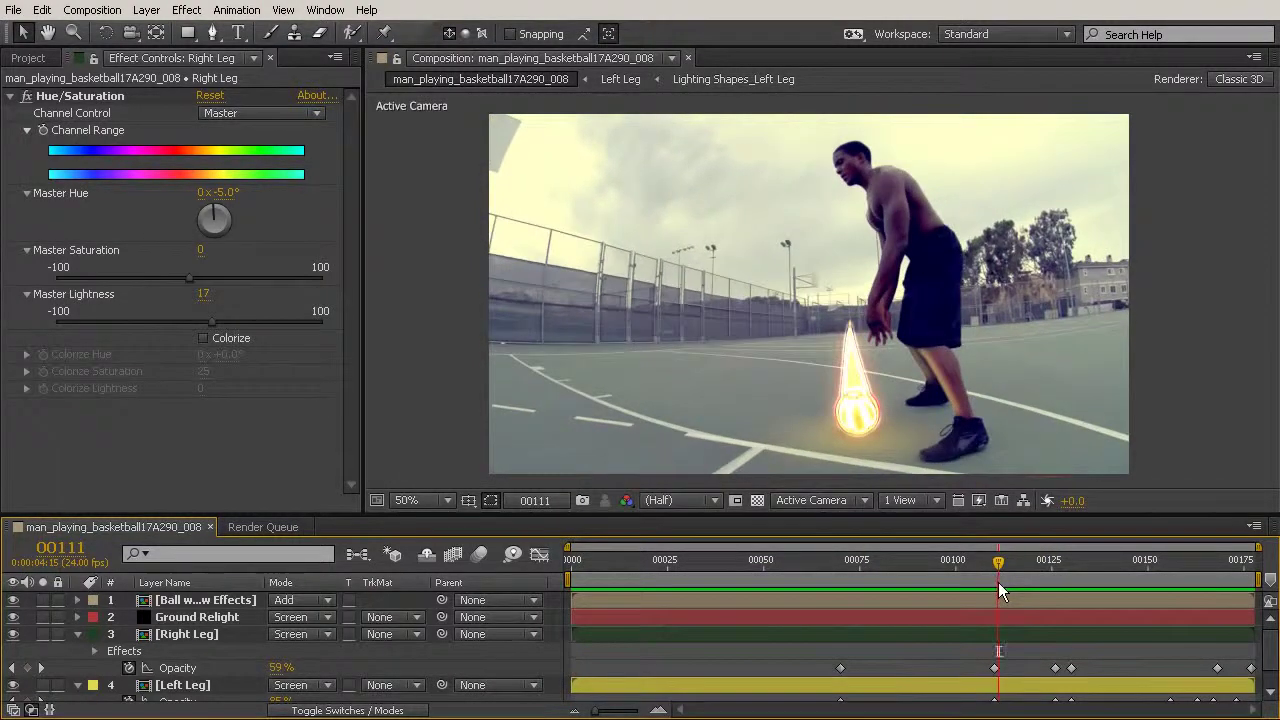
{"action": "left_click", "coordinate": [183, 620]}
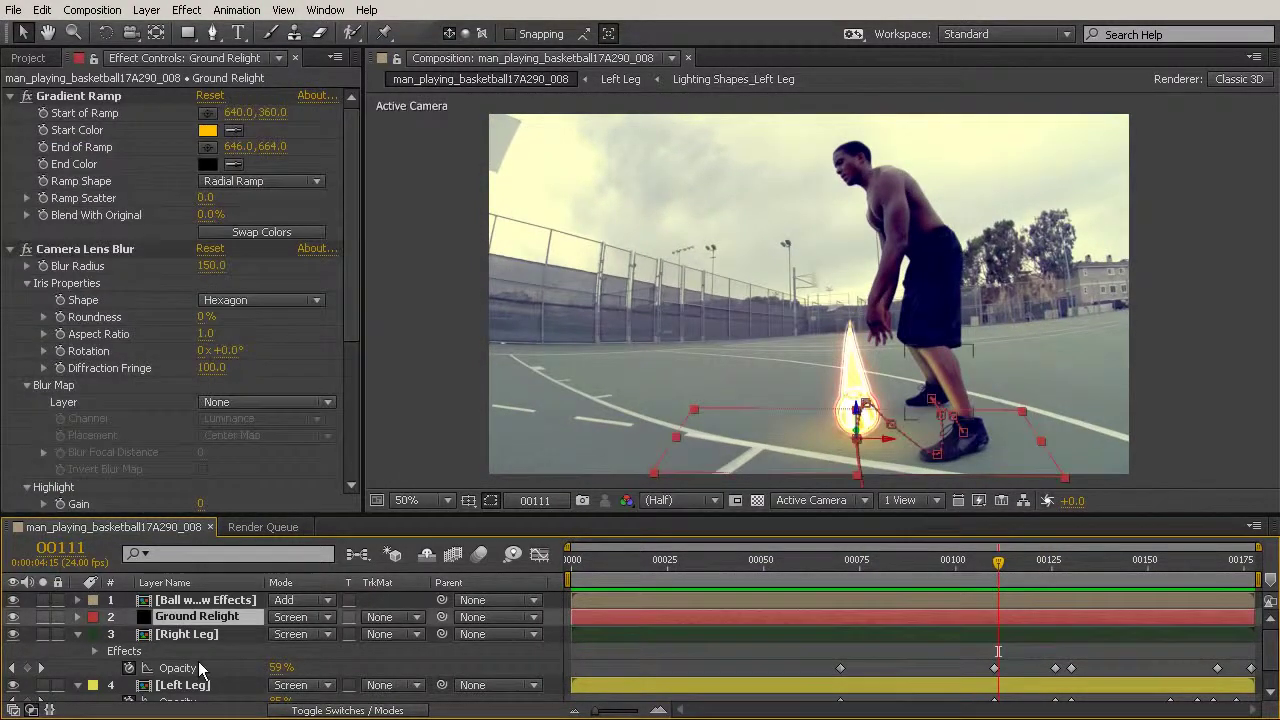
{"action": "left_click", "coordinate": [10, 96]}
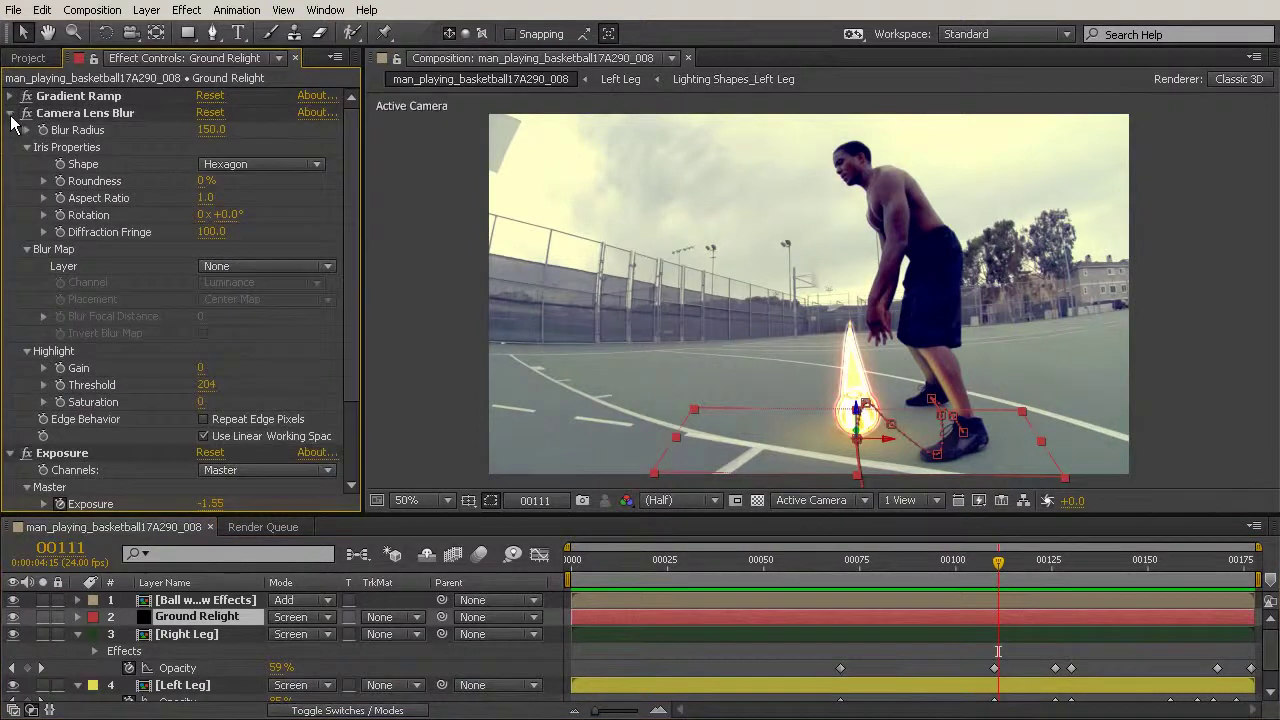
{"action": "left_click", "coordinate": [10, 113]}
{"action": "left_click", "coordinate": [11, 131]}
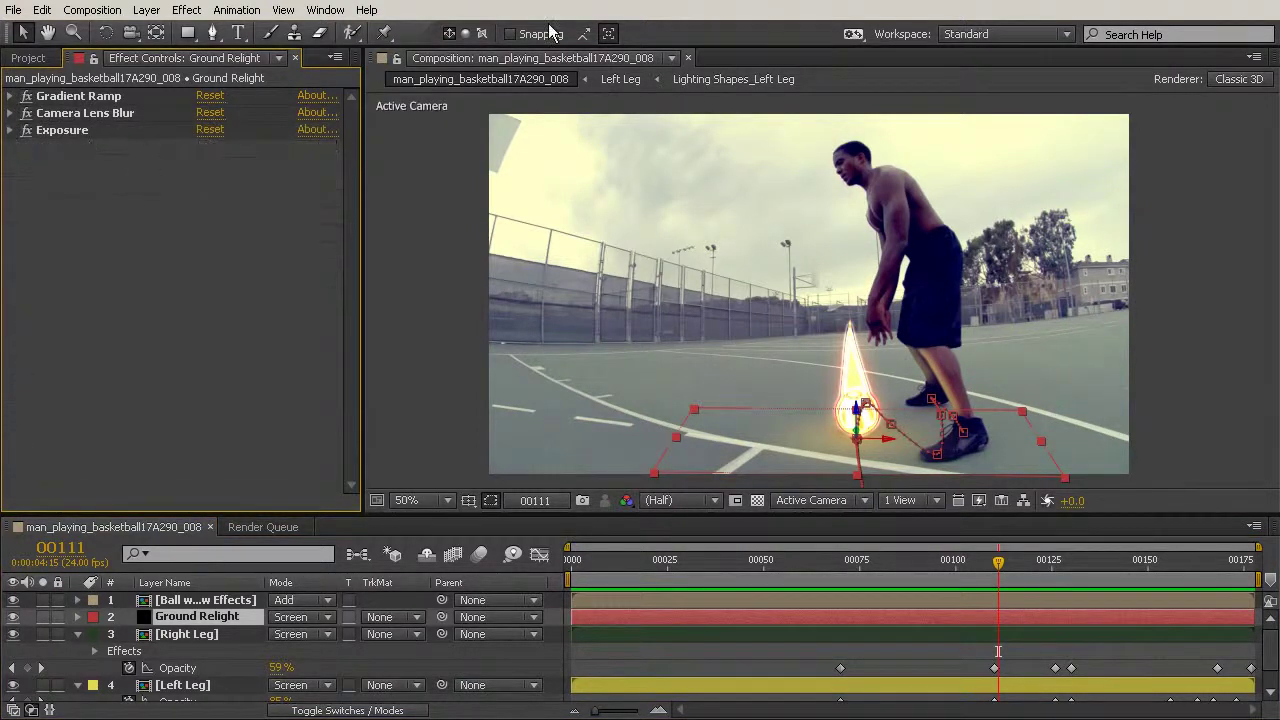
Reopen Effects & Presets, apply Hue/Saturation to the Ground Relight layer and set its Master Hue to -8°
{"action": "left_click", "coordinate": [324, 10]}
{"action": "left_click", "coordinate": [183, 169]}
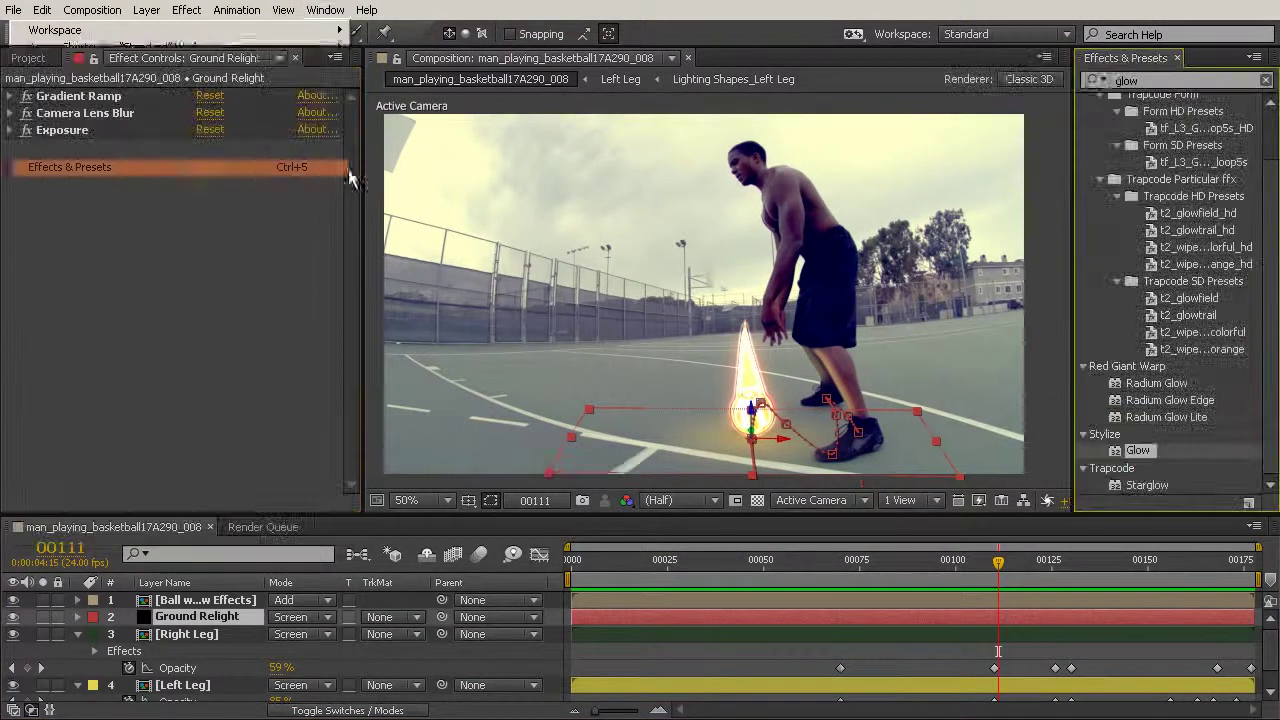
{"action": "left_click", "coordinate": [1177, 84]}
{"action": "type", "text": "hue"}
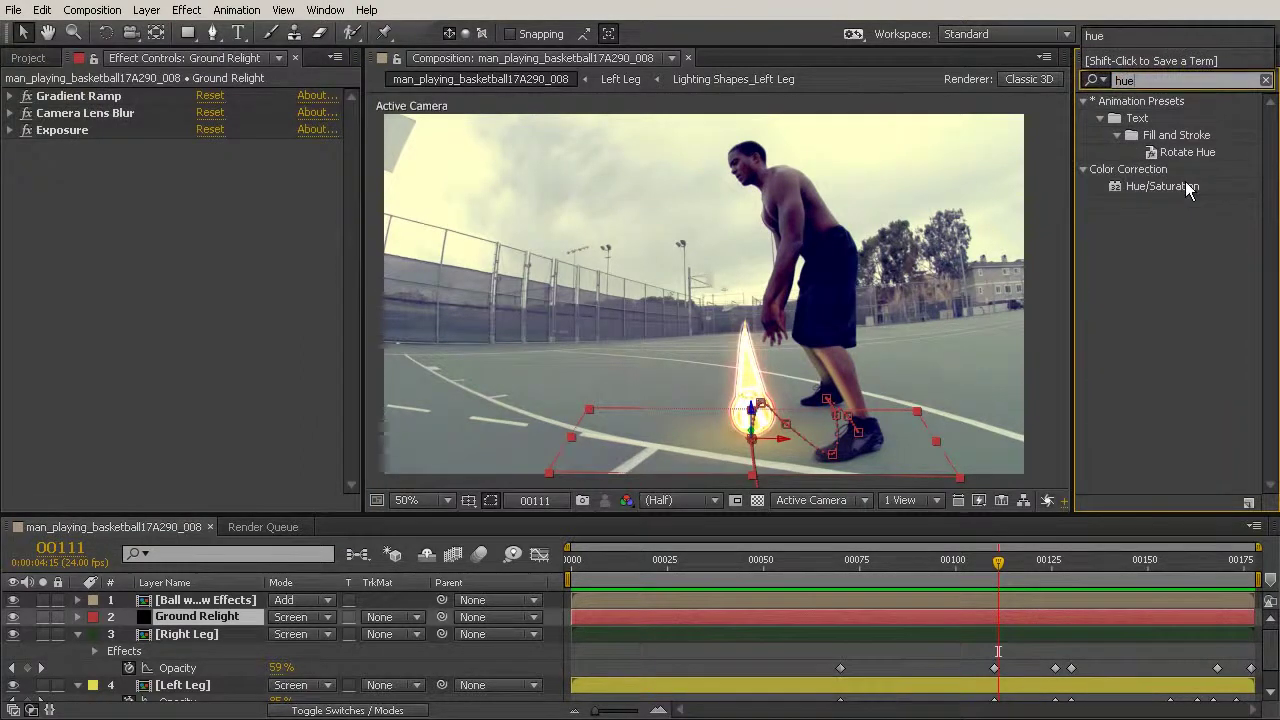
{"action": "left_click_drag", "start_coordinate": [1162, 186], "coordinate": [233, 613]}
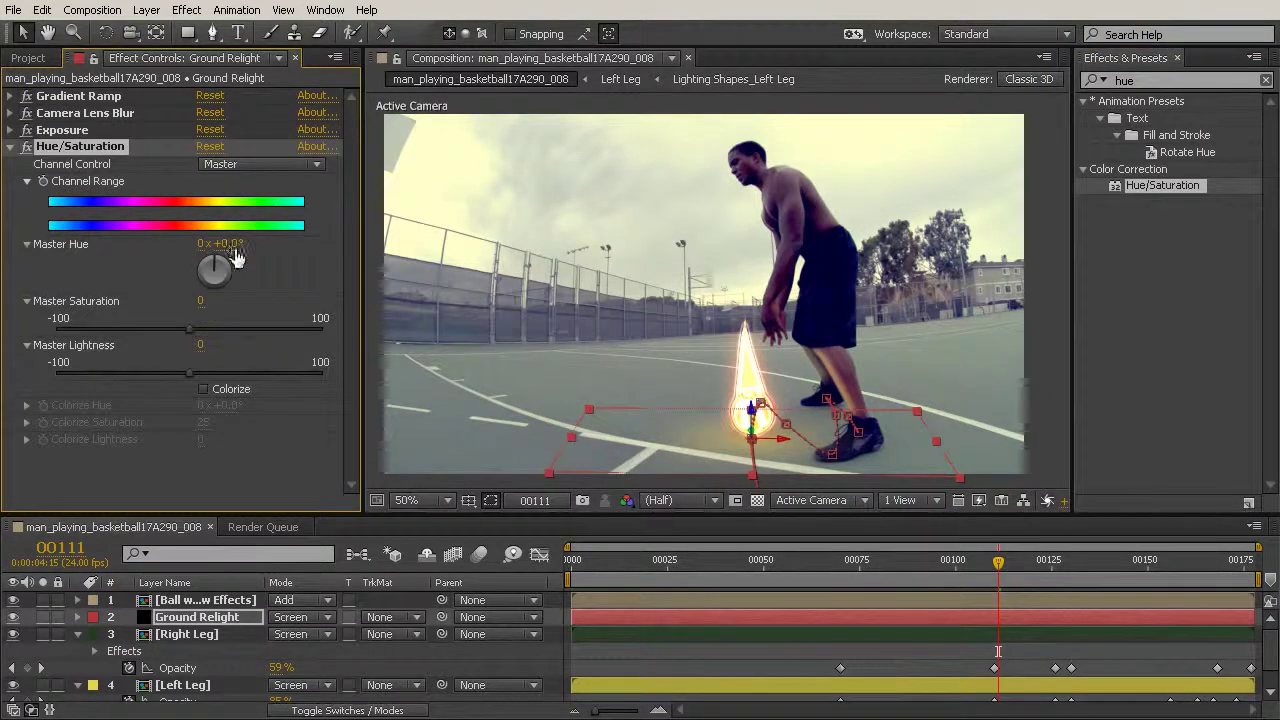
{"action": "left_click_drag", "start_coordinate": [241, 244], "coordinate": [226, 243]}
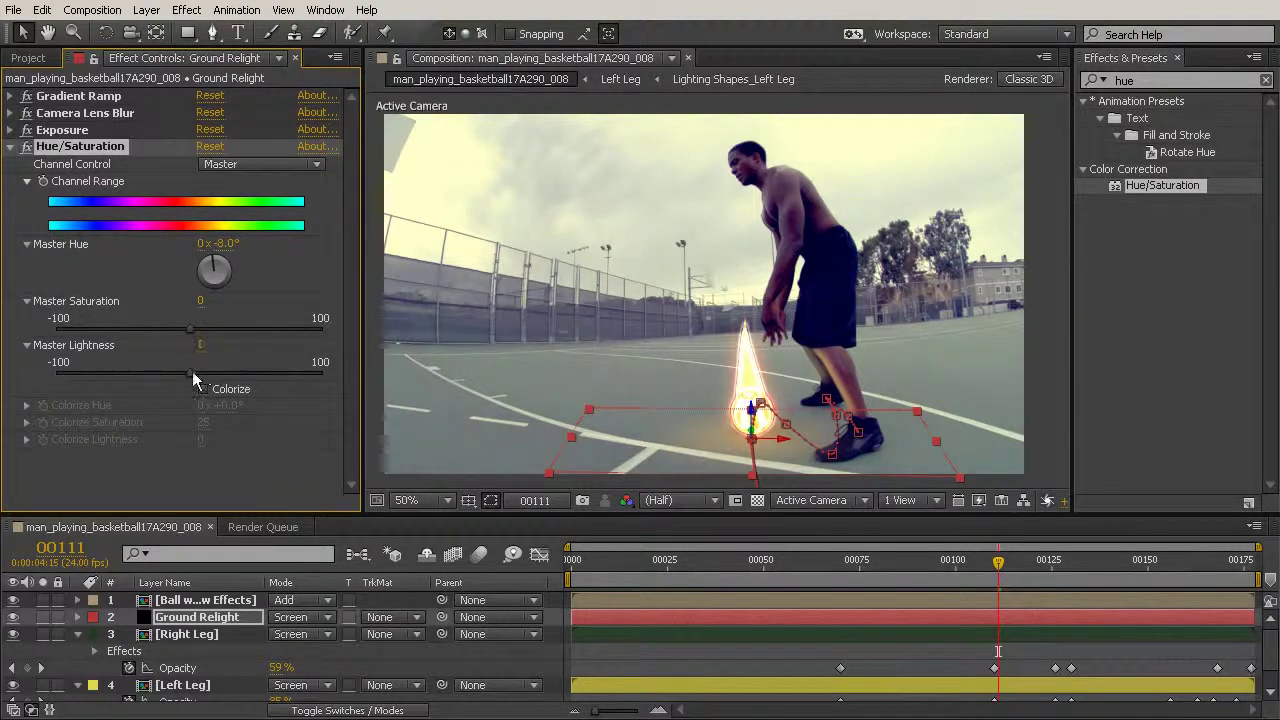
Try a Master Lightness of 7 in the Ground Relight layer's Hue/Saturation, and reset it to 0
{"action": "mouse_move", "coordinate": [196, 370]}
{"action": "left_mouse_down"}
{"action": "mouse_move", "coordinate": [337, 376]}
{"action": "mouse_move", "coordinate": [260, 370]}
{"action": "mouse_move", "coordinate": [339, 362]}
{"action": "mouse_move", "coordinate": [200, 368]}
{"action": "left_mouse_up"}
{"action": "left_click", "coordinate": [205, 345]}
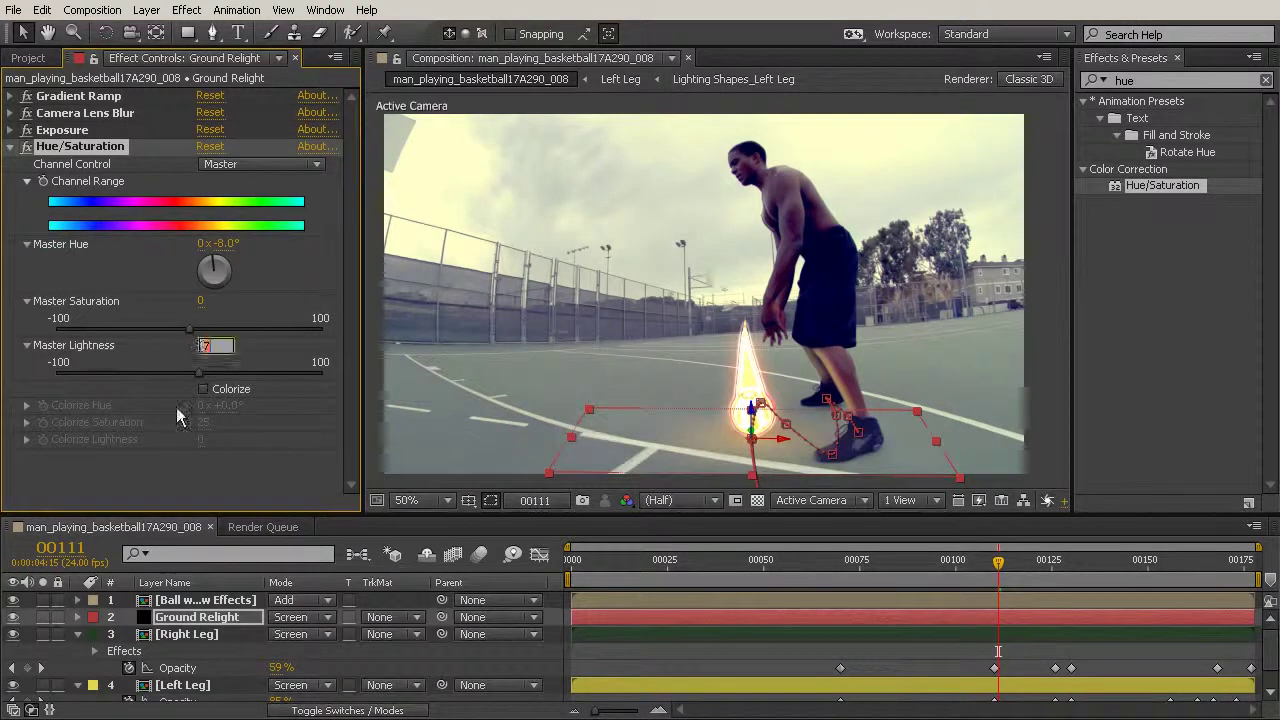
{"action": "type", "text": "0"}
{"action": "left_click", "coordinate": [183, 470]}
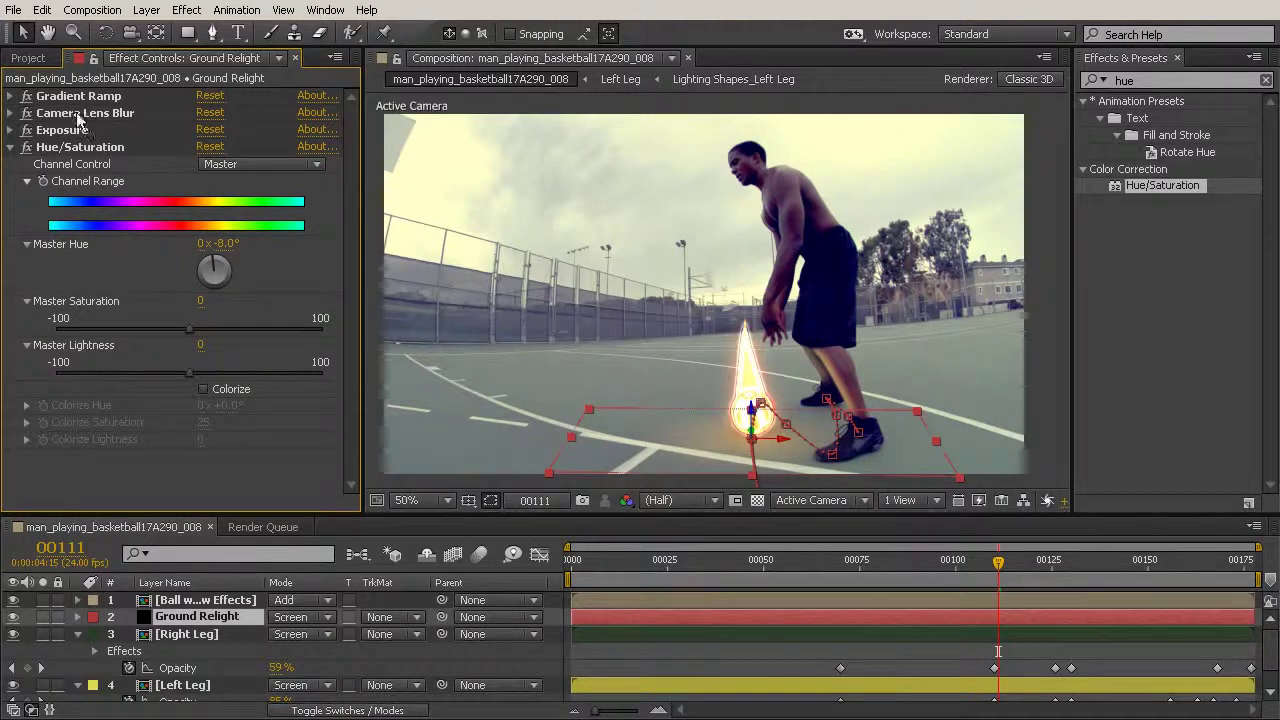
Try a paler yellow at 55% saturation as the Ground Relight's Gradient Ramp Start Color, checking frames 127 and 150
{"action": "left_click", "coordinate": [42, 98]}
{"action": "left_click", "coordinate": [10, 95]}
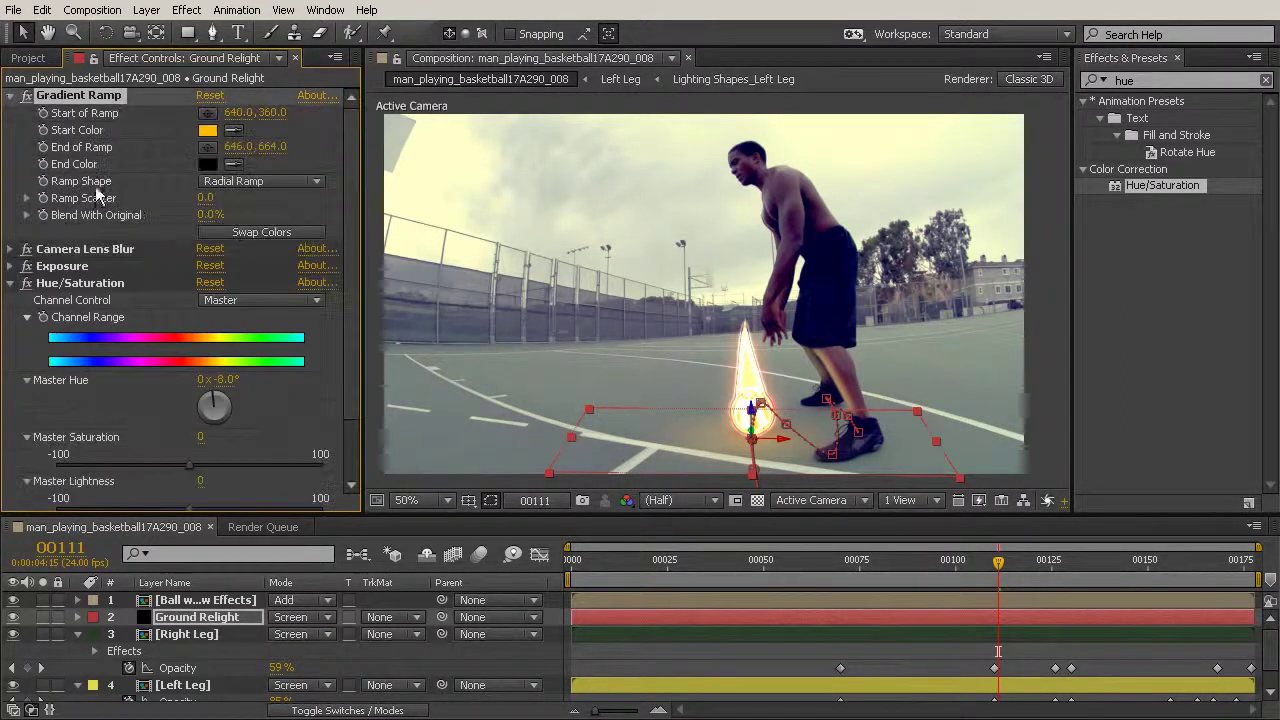
{"action": "left_click", "coordinate": [207, 130]}
{"action": "left_click_drag", "start_coordinate": [505, 175], "coordinate": [480, 162]}
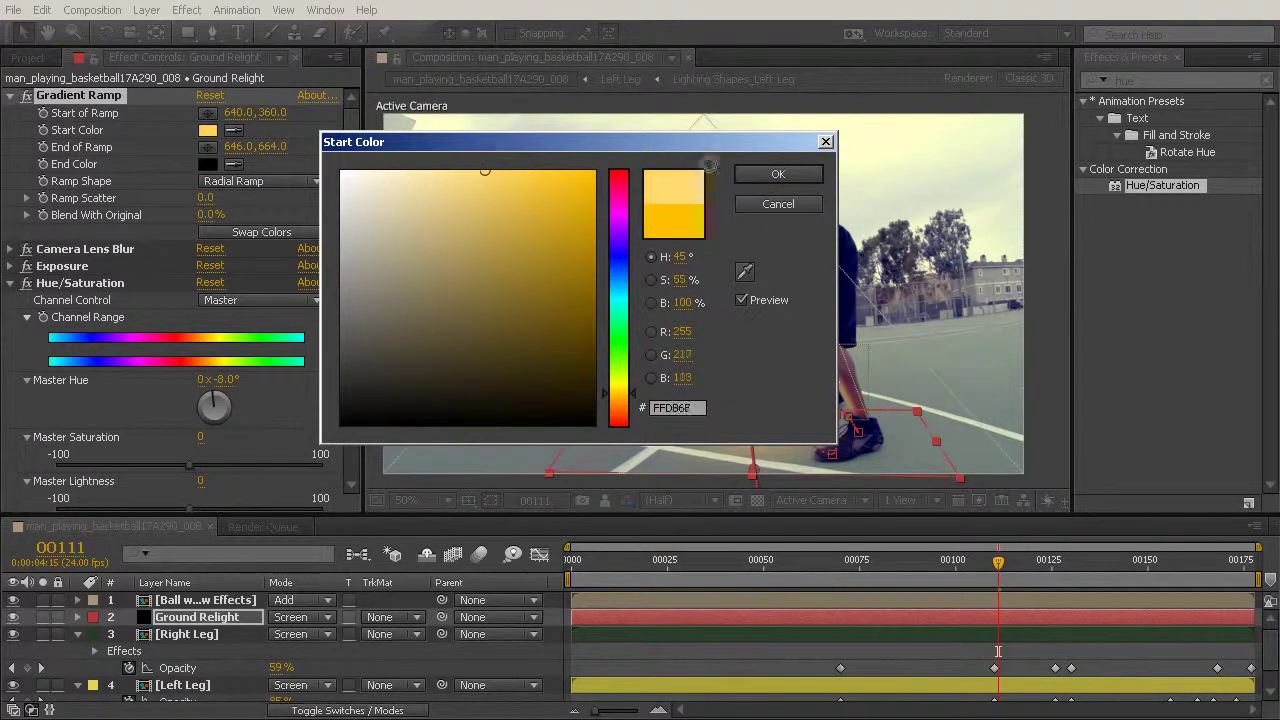
{"action": "left_click", "coordinate": [777, 176]}
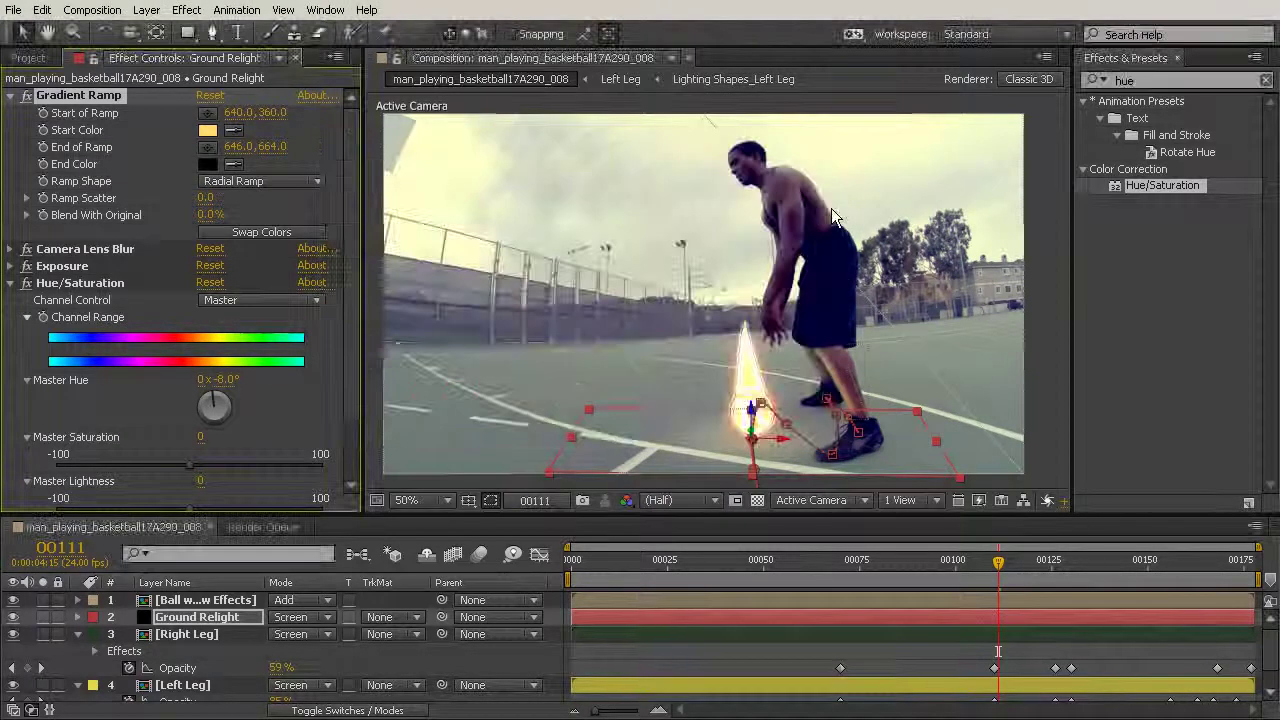
{"action": "left_click", "coordinate": [1060, 563]}
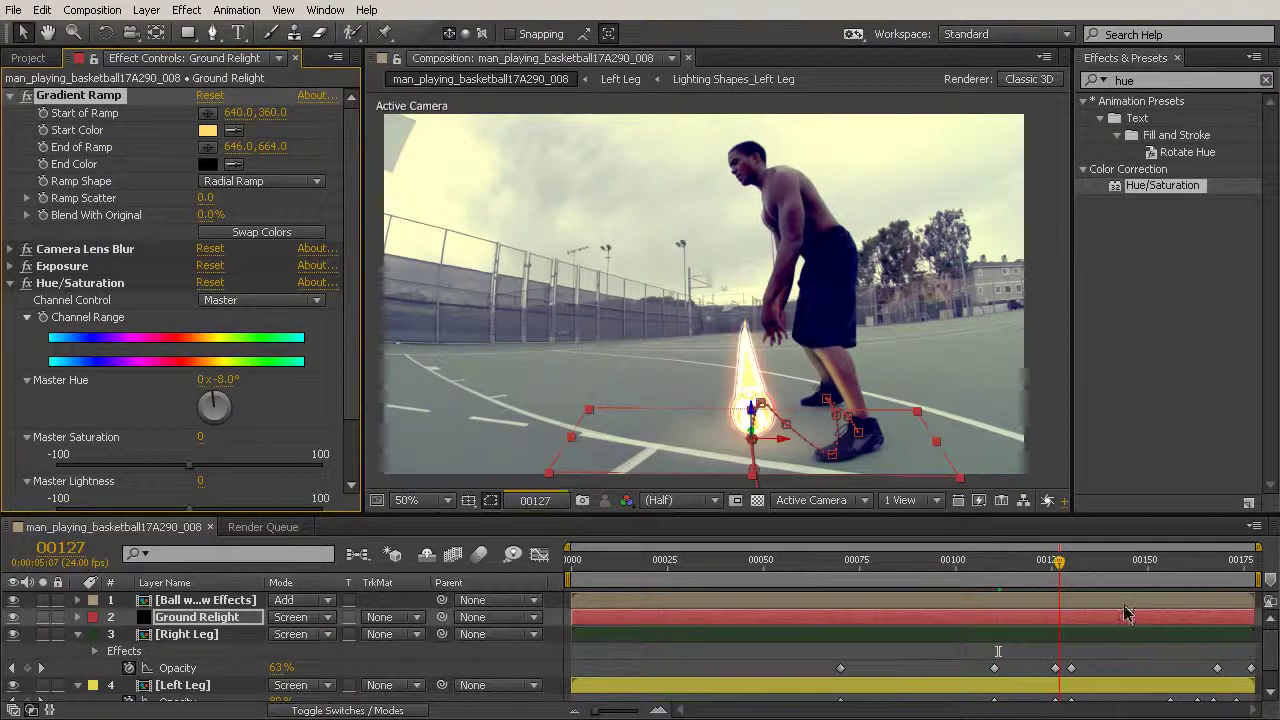
{"action": "left_click", "coordinate": [1147, 563]}
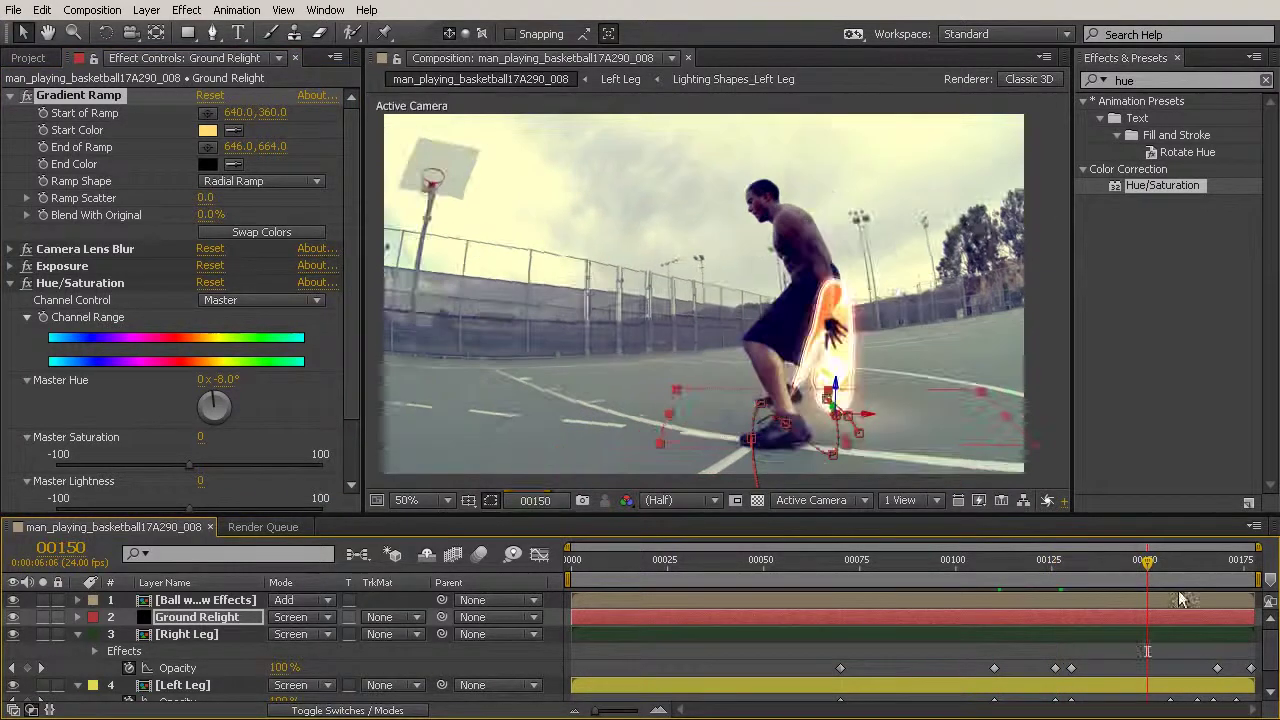
Set the Ground Relight's Gradient Ramp Start Color to a more saturated yellow and check the glow at several frames, ending on 111
{"action": "left_click", "coordinate": [207, 130]}
{"action": "left_click", "coordinate": [540, 169]}
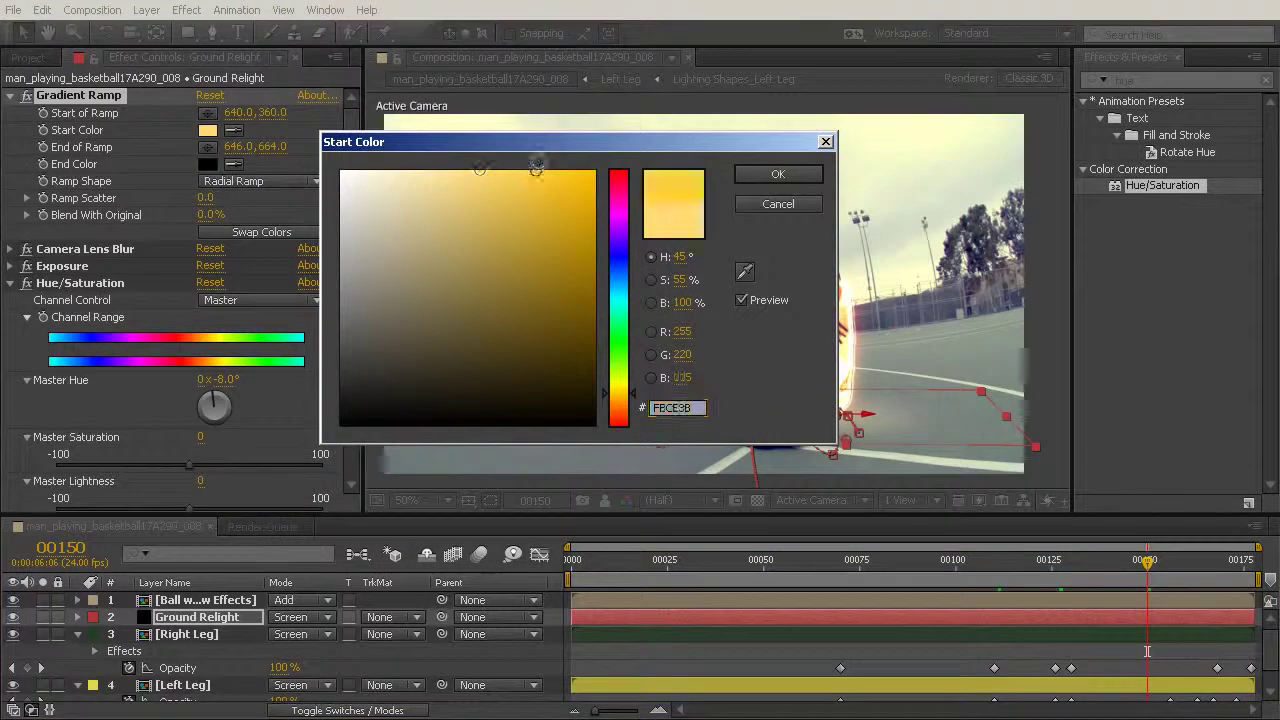
{"action": "left_click", "coordinate": [810, 173]}
{"action": "left_click", "coordinate": [1201, 563]}
{"action": "left_click", "coordinate": [1251, 562]}
{"action": "left_click", "coordinate": [998, 562]}
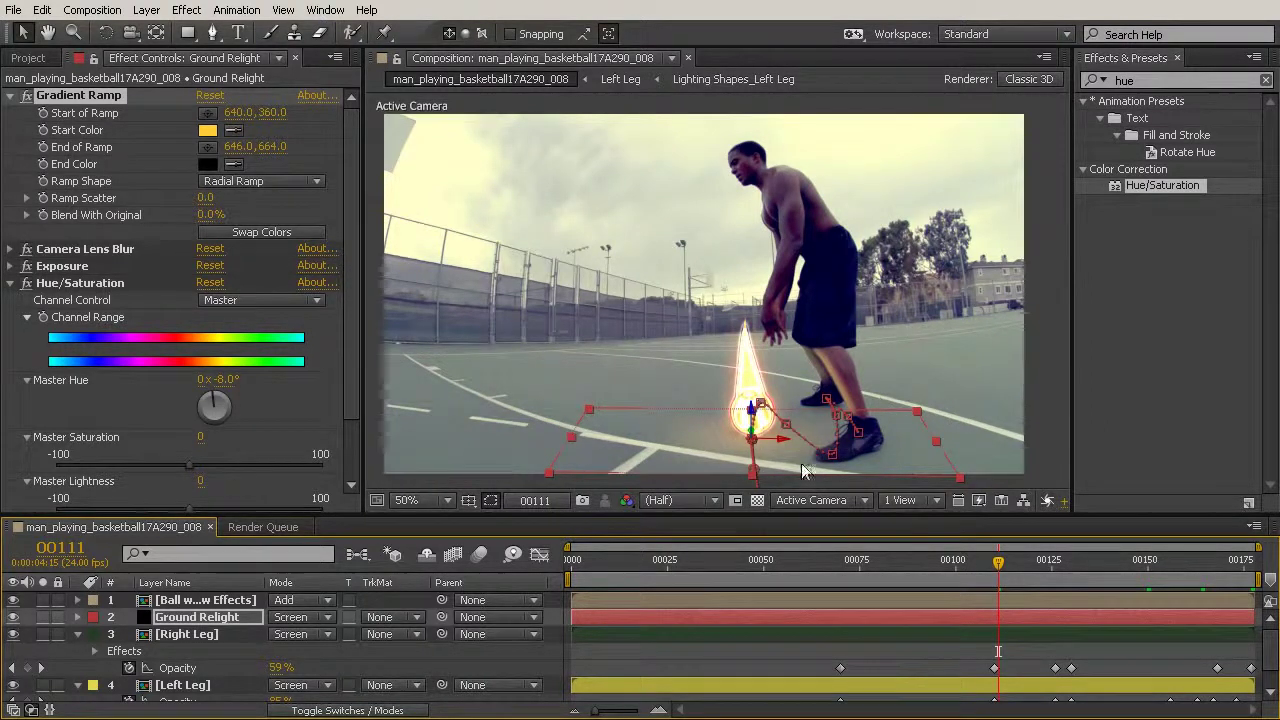
Deselect the Ground Relight layer, collapse the Right Leg and Left Leg layers, and check the combined lighting at frames 124 and 147
{"action": "left_click", "coordinate": [1057, 393]}
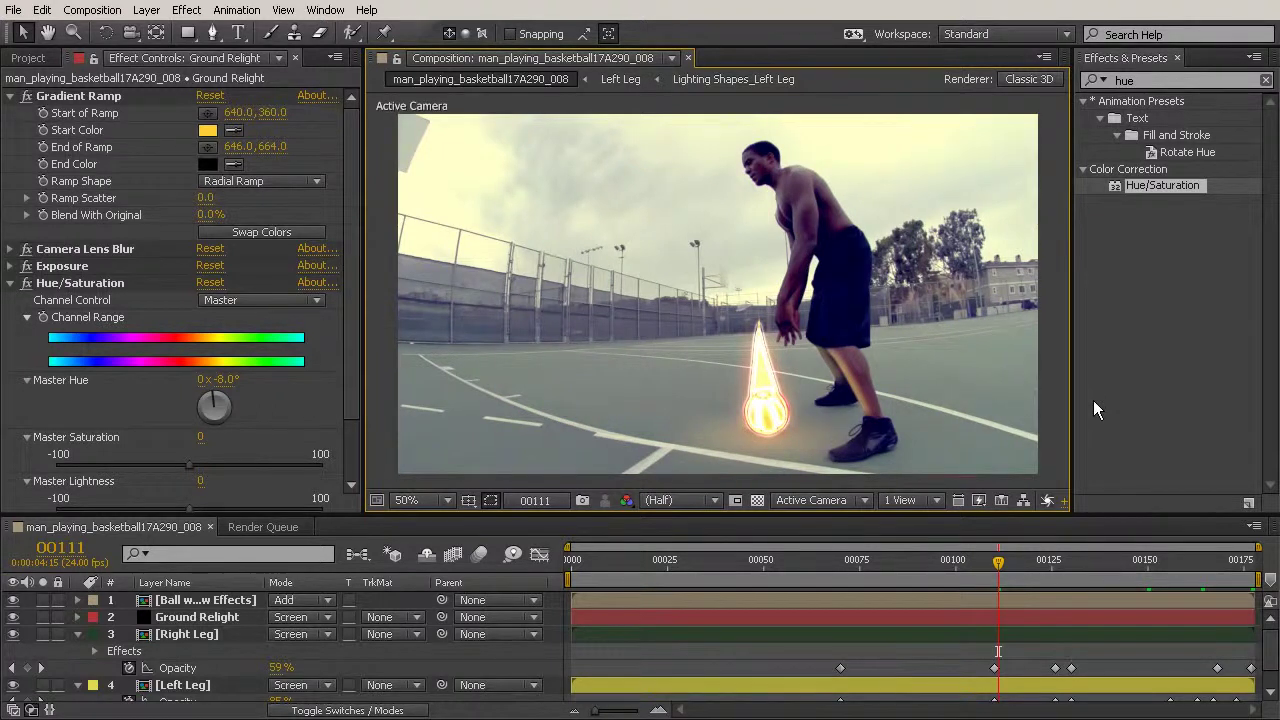
{"action": "left_click_drag", "start_coordinate": [956, 370], "coordinate": [958, 376]}
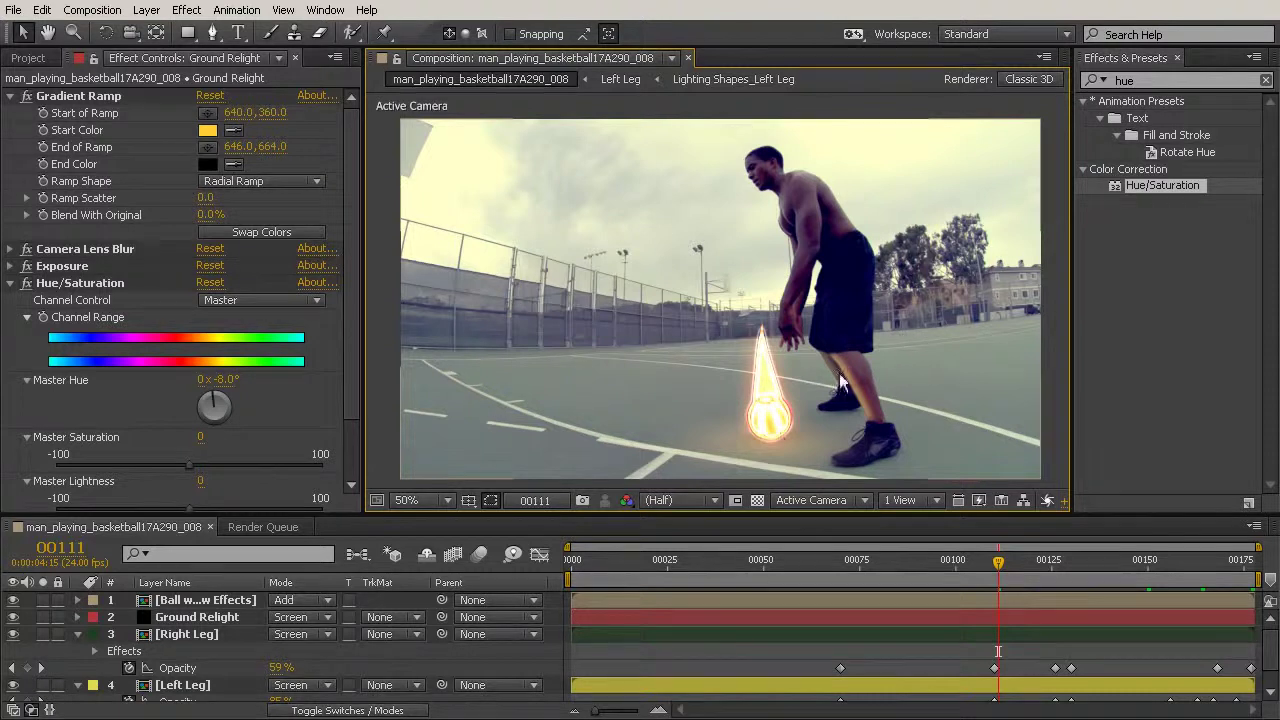
{"action": "left_click", "coordinate": [76, 634]}
{"action": "left_click", "coordinate": [77, 651]}
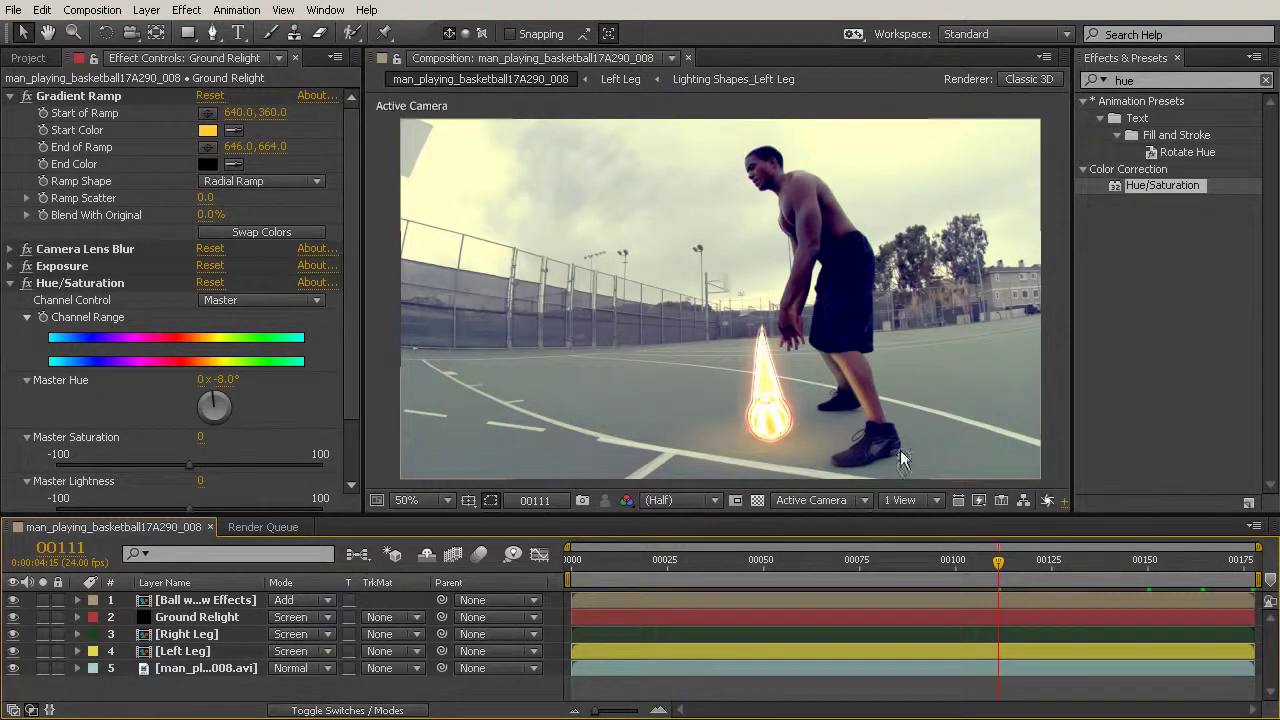
{"action": "left_click", "coordinate": [1047, 558]}
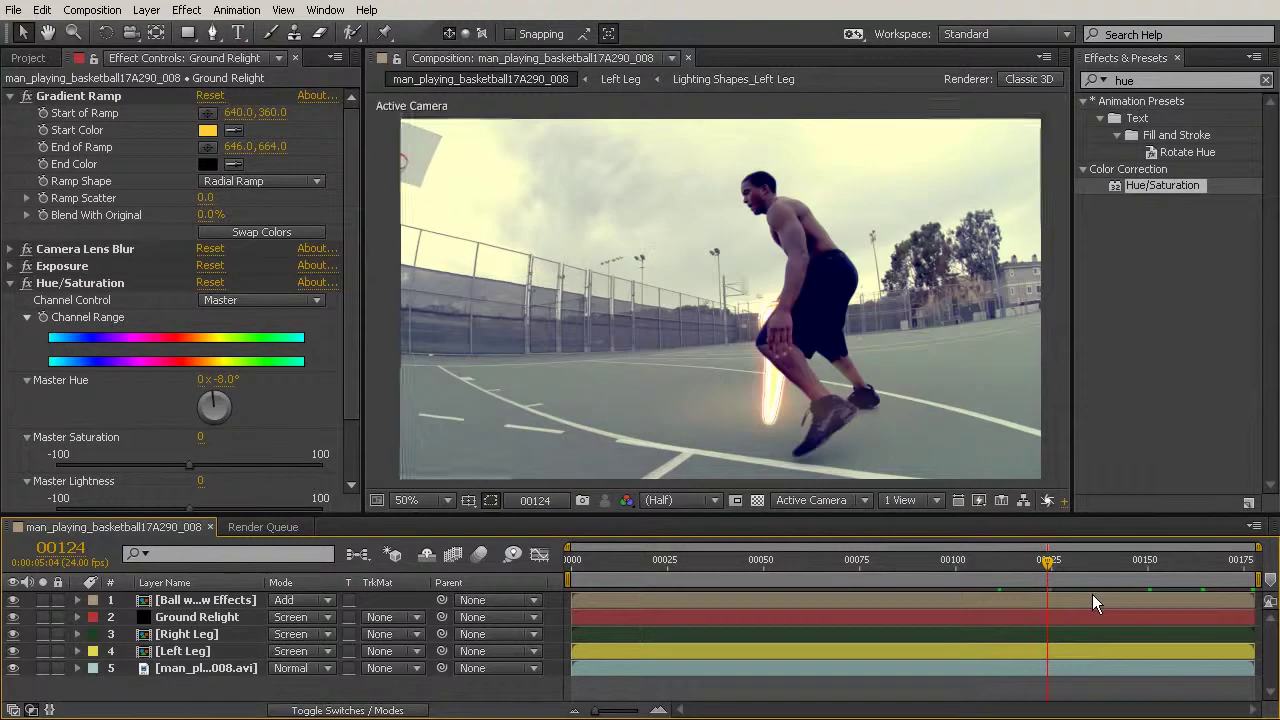
{"action": "left_click", "coordinate": [1136, 561]}
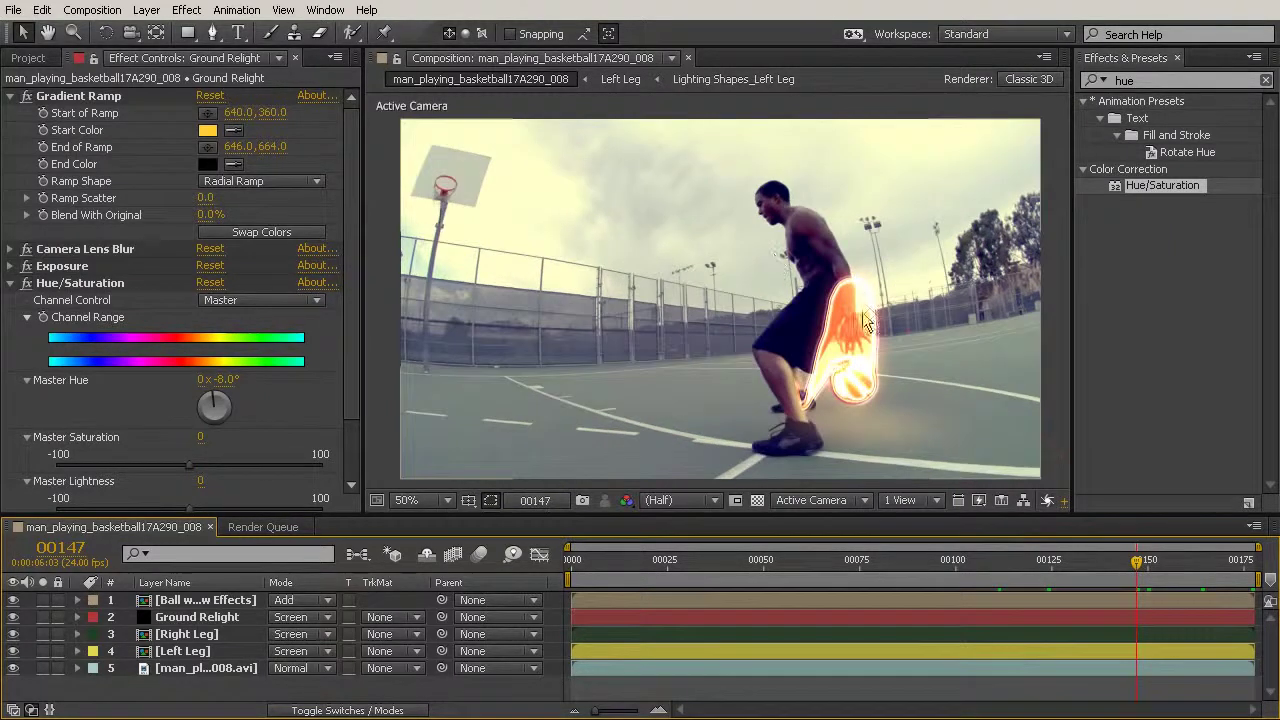